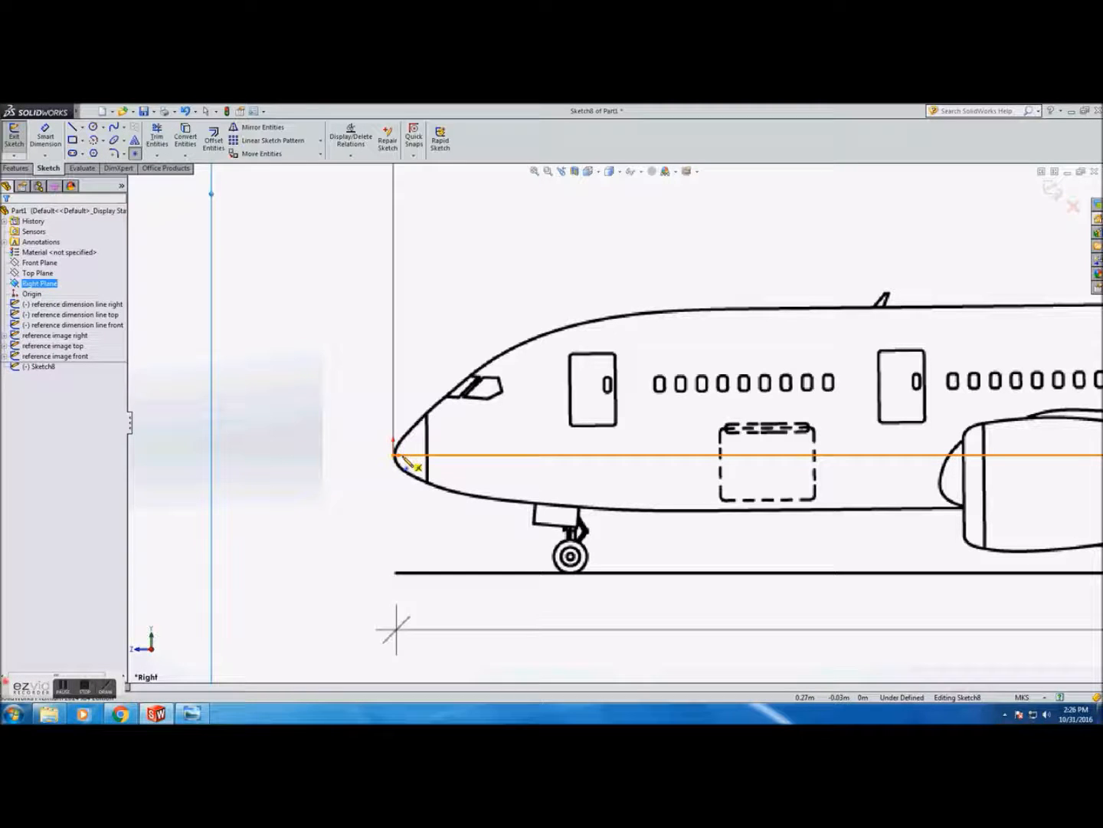
Place sketch points along the horizontal centreline from the nose tip aft to the cargo door
click(405, 456)
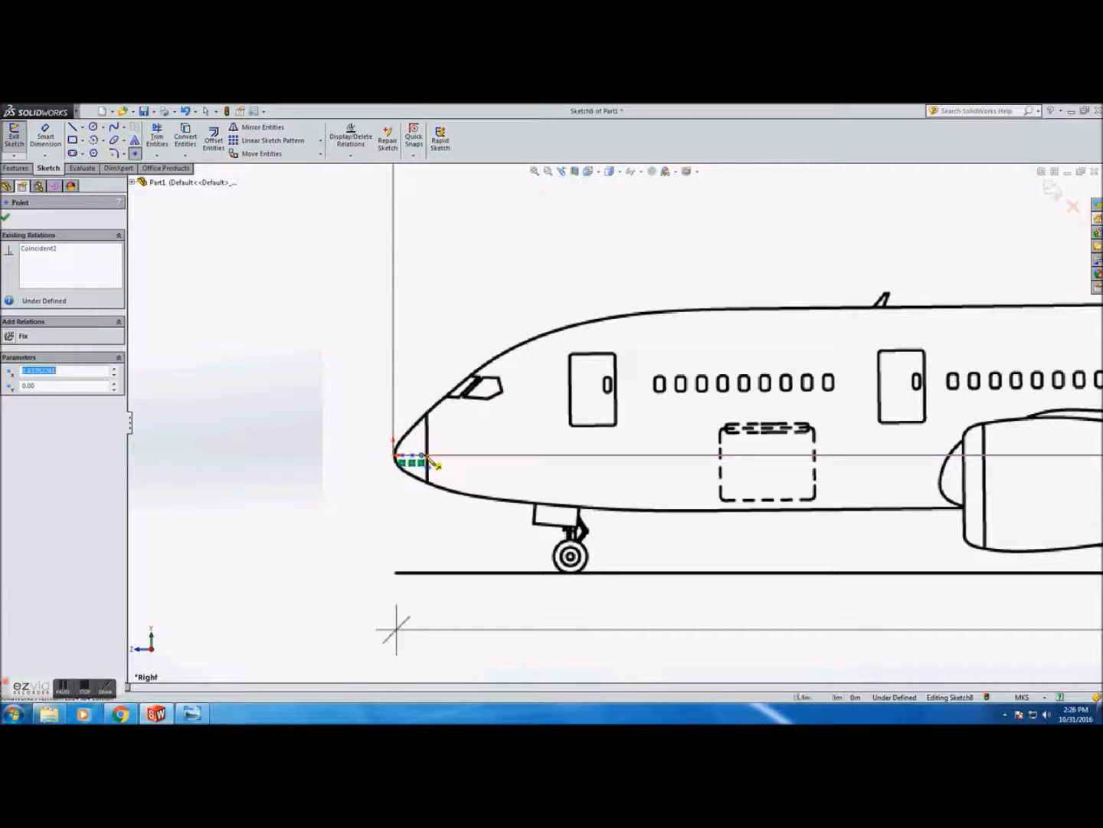
click(452, 461)
click(480, 456)
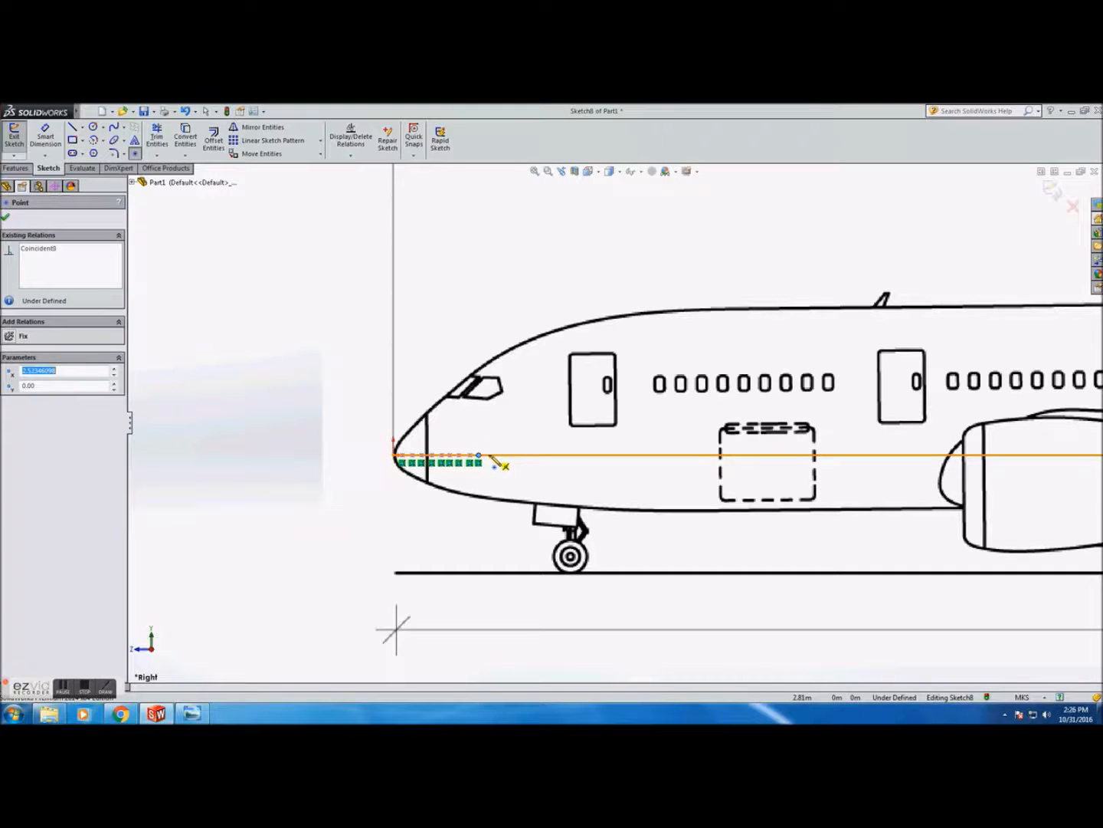
click(501, 456)
click(512, 456)
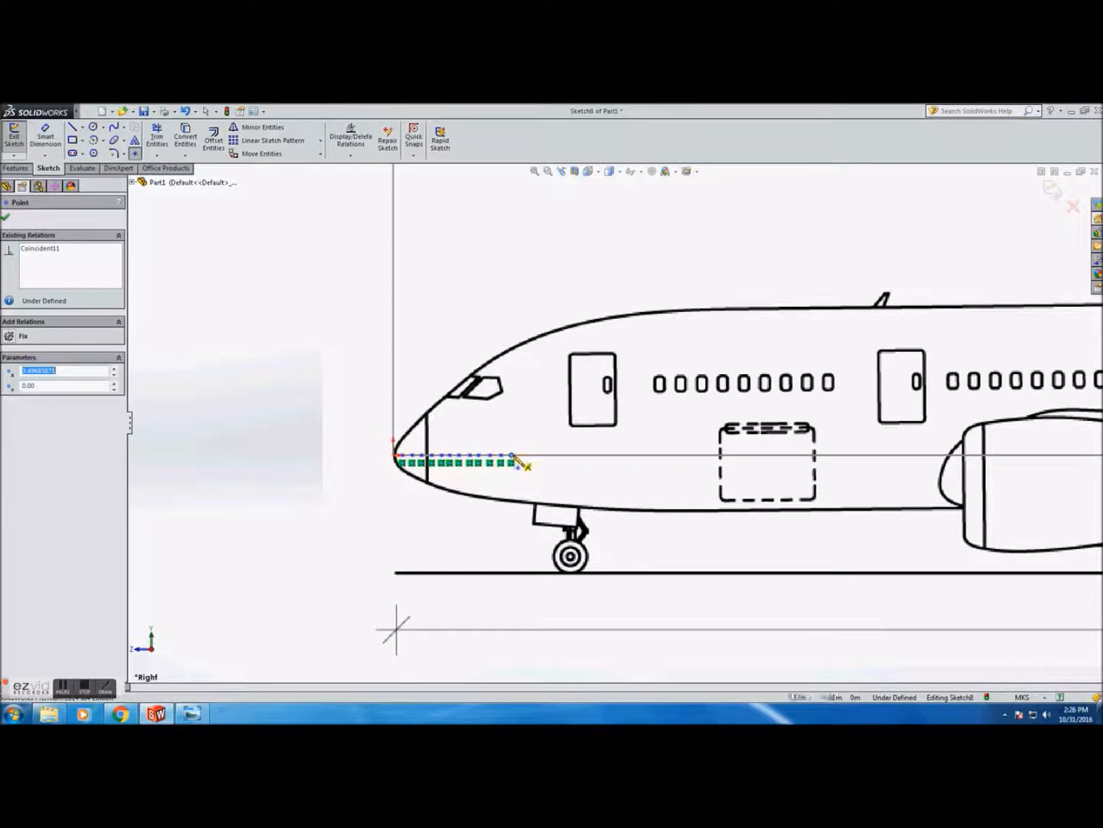
click(526, 456)
click(545, 456)
click(572, 456)
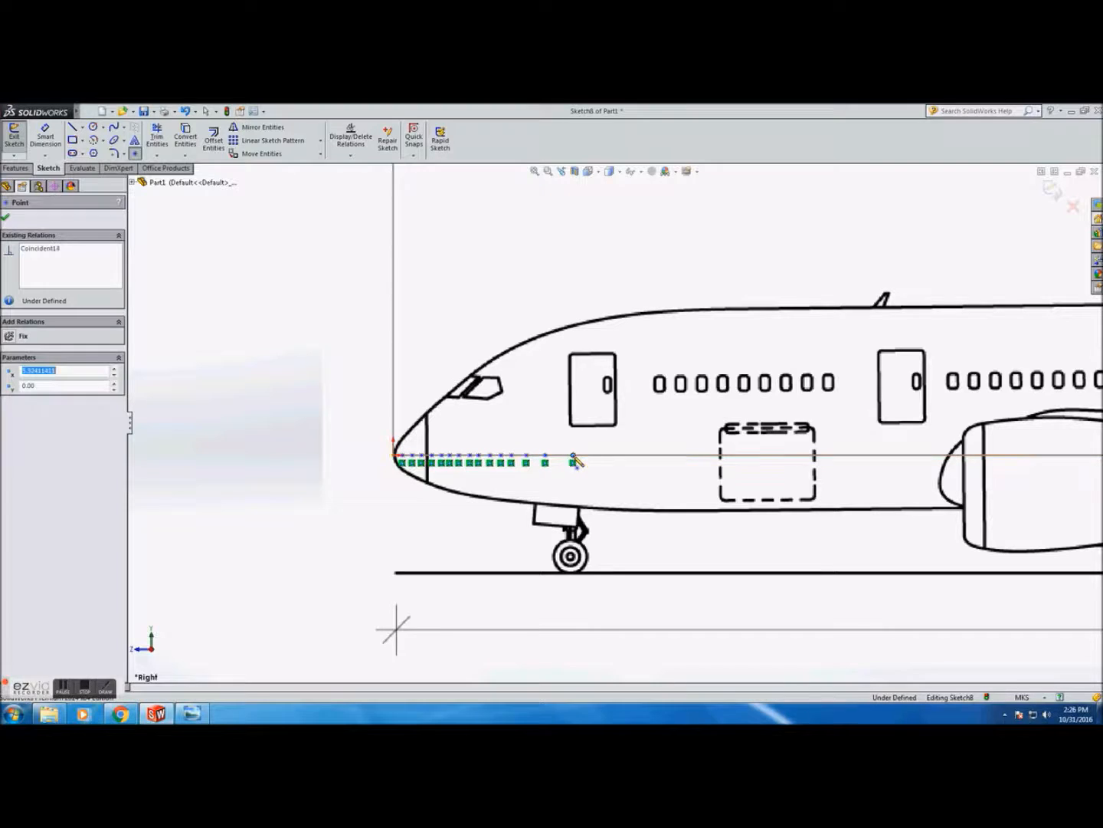
click(625, 456)
click(654, 456)
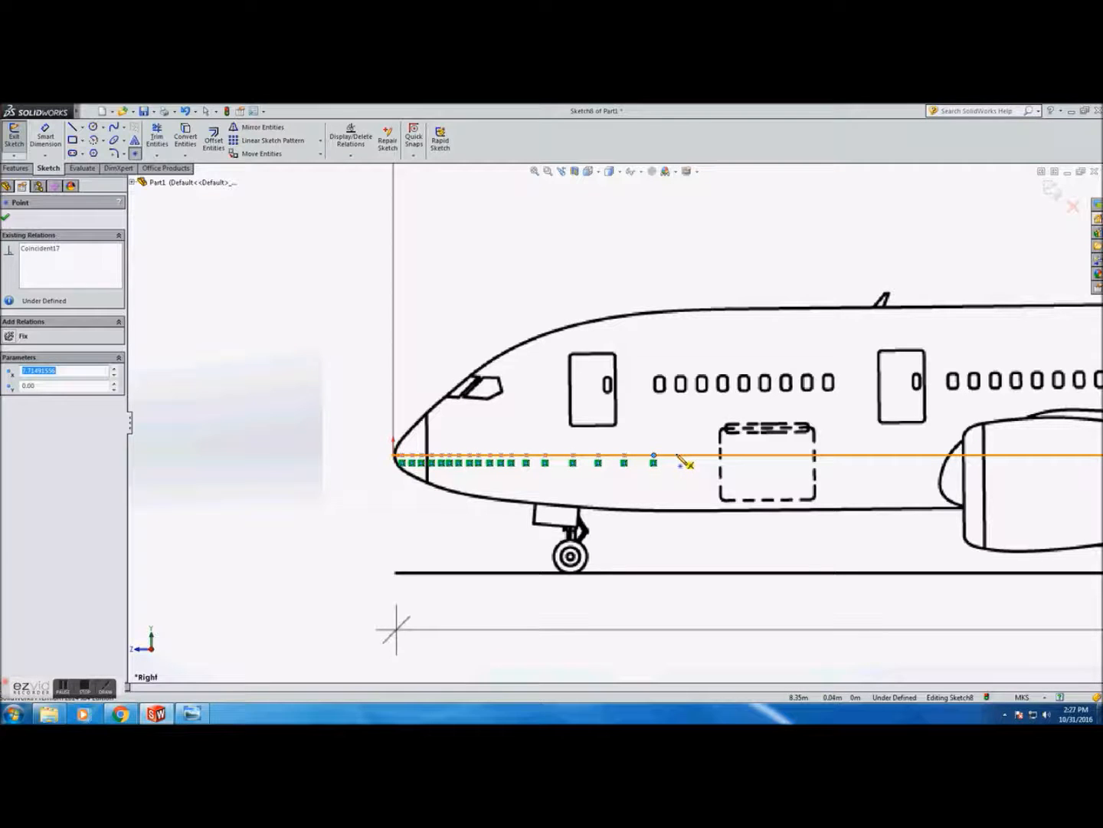
click(679, 456)
click(715, 456)
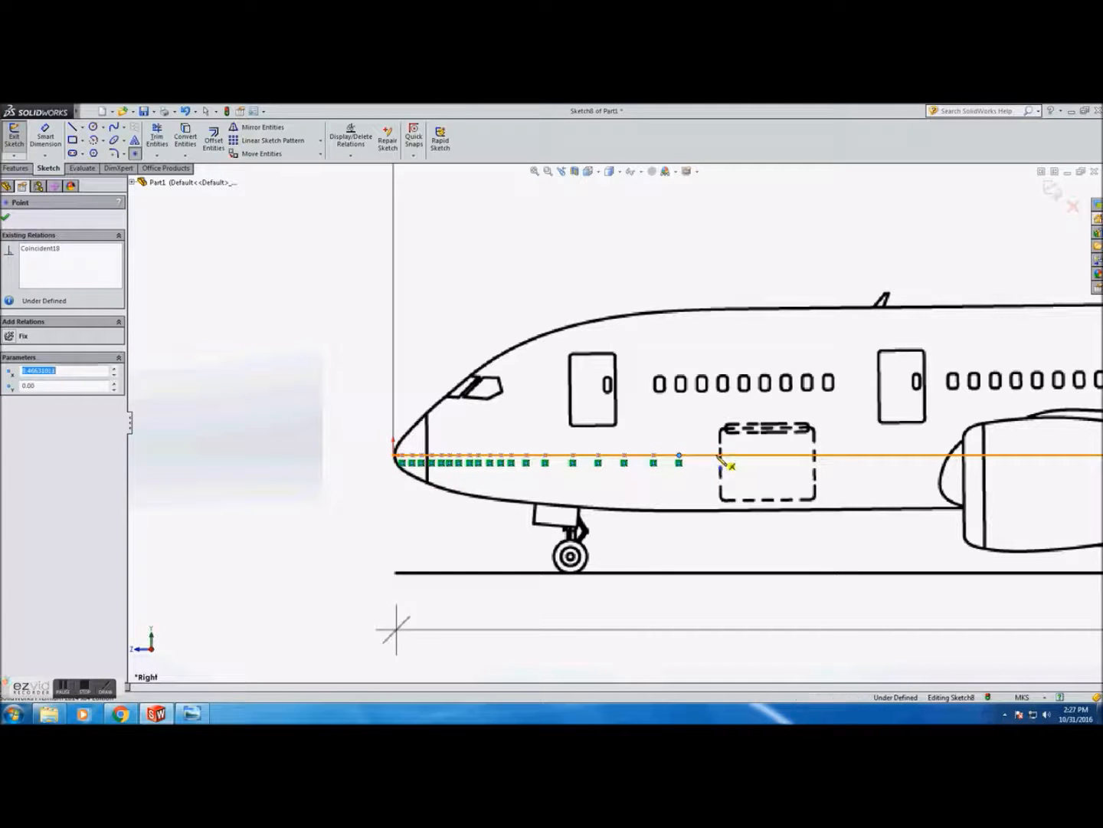
click(740, 456)
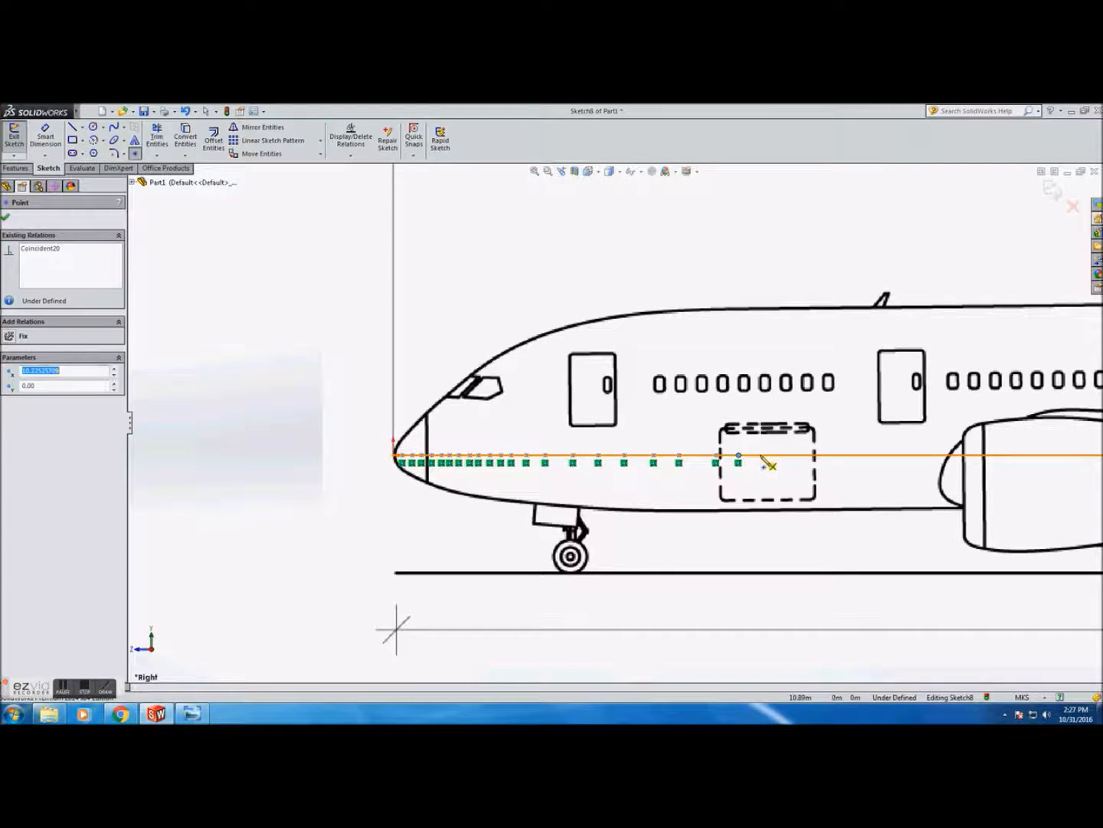
click(775, 456)
Continue placing points along the centreline past the front door up to the engine nacelle
scroll(797, 466, up, 5)
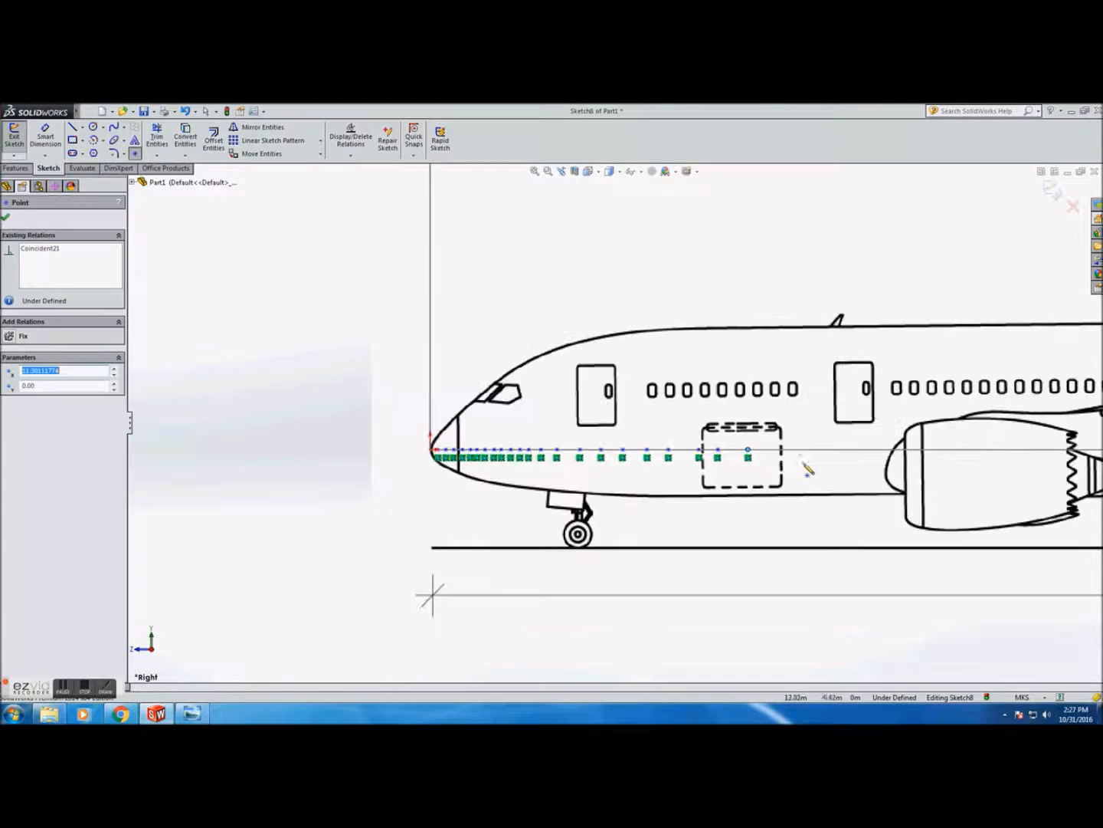
scroll(852, 472, down, 3)
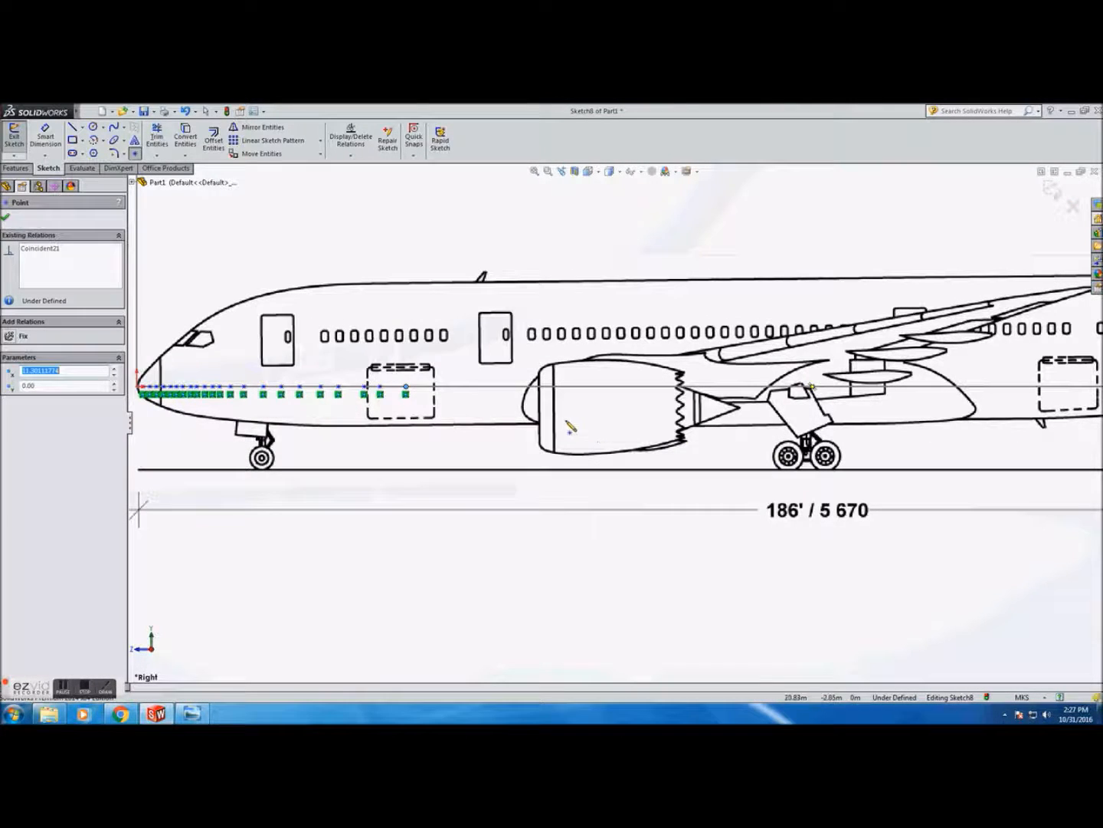
click(463, 387)
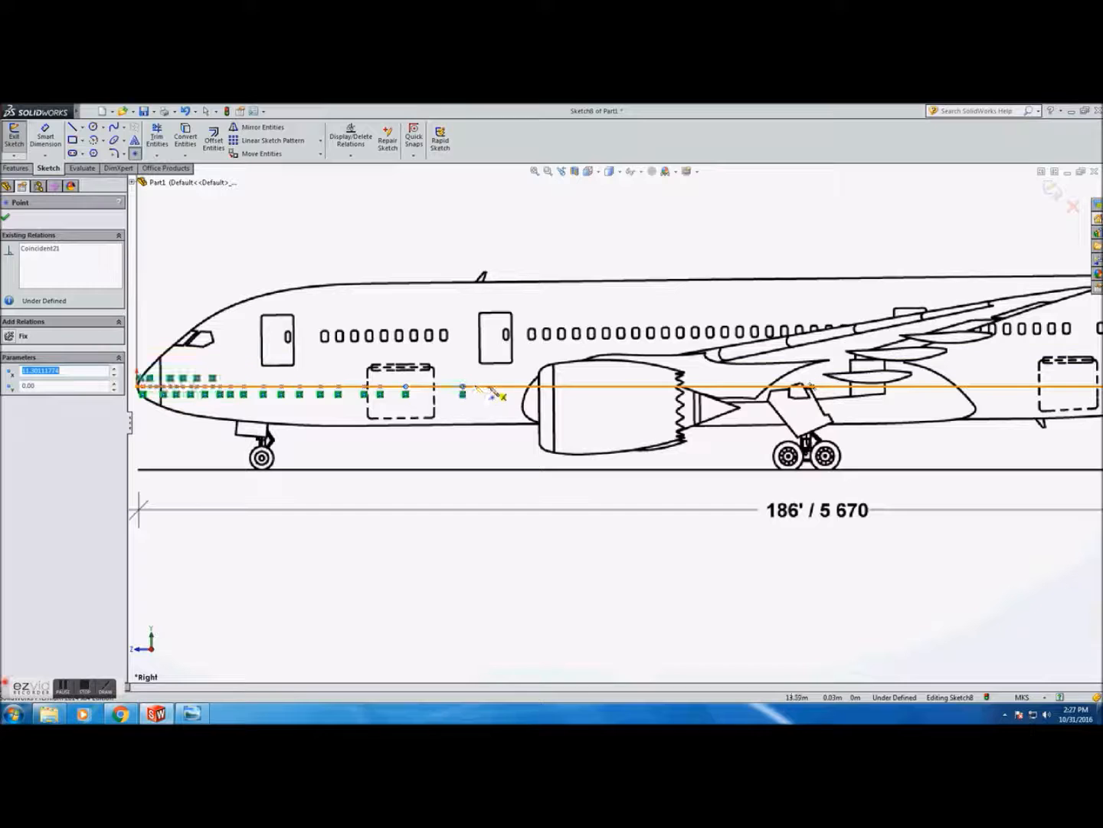
click(494, 387)
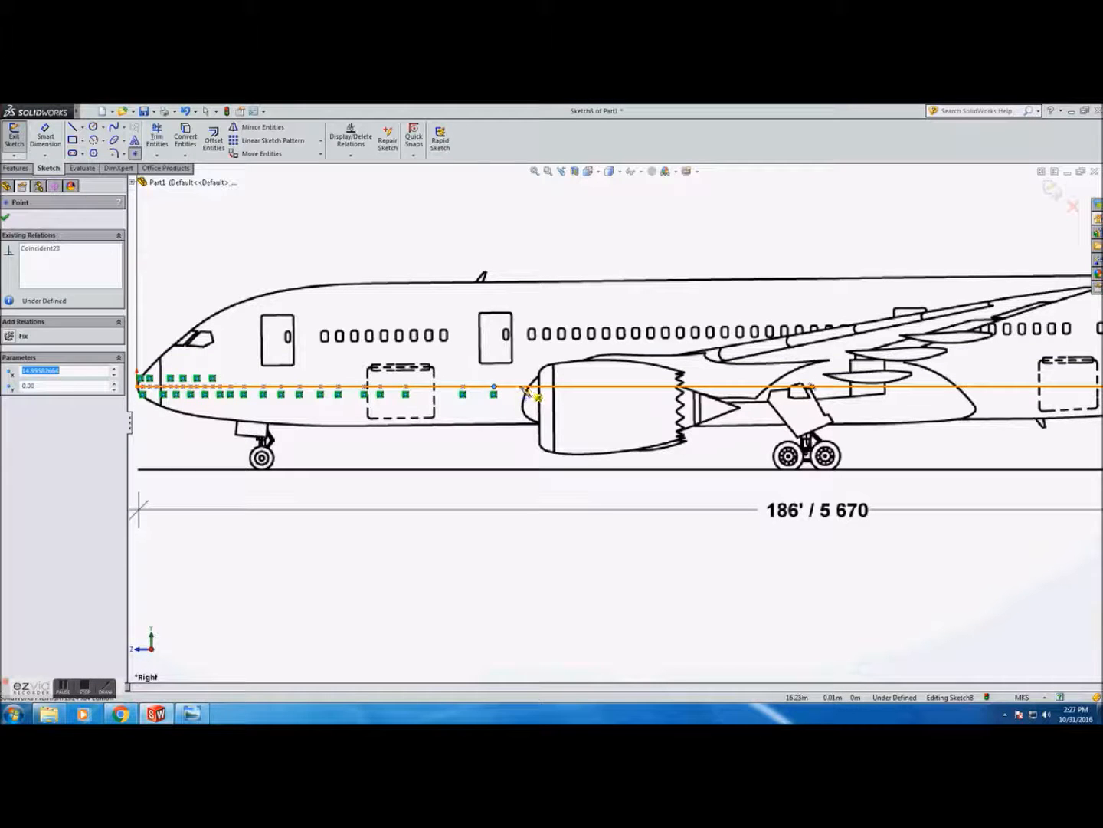
click(509, 387)
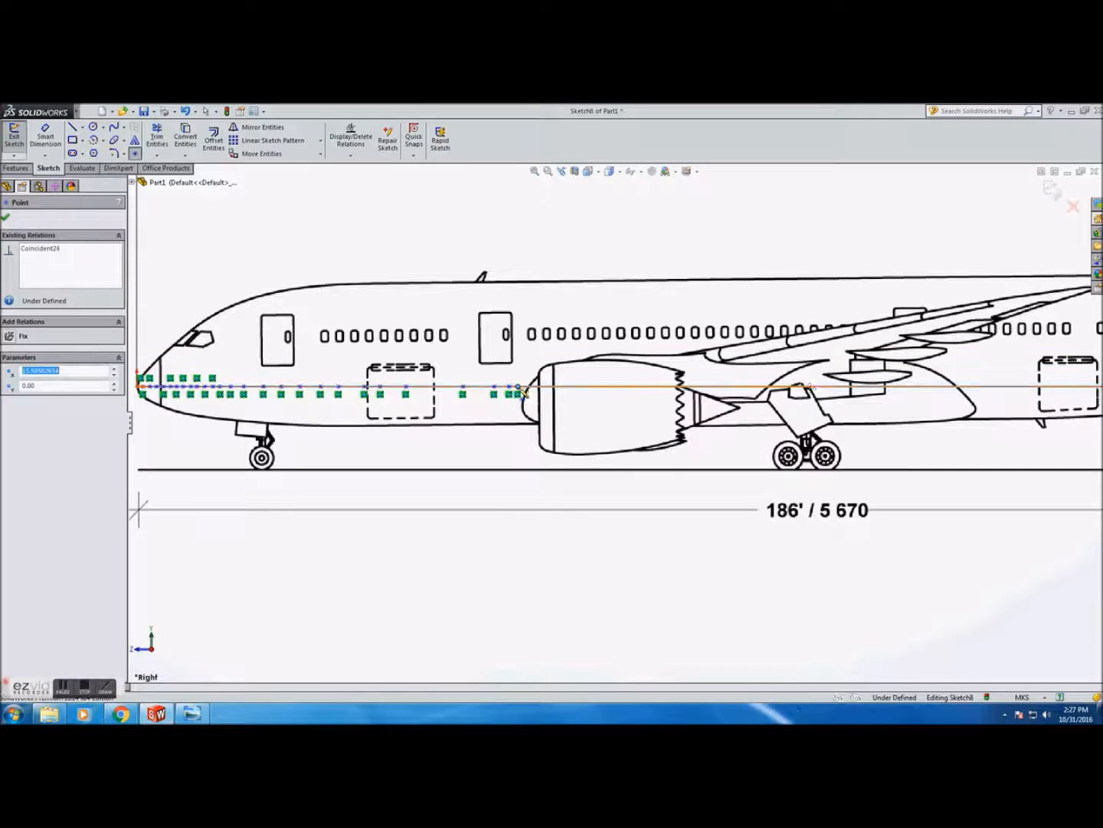
click(540, 387)
click(548, 387)
click(568, 387)
click(579, 387)
click(589, 387)
click(600, 387)
click(610, 387)
click(622, 387)
click(632, 387)
click(646, 387)
click(657, 387)
click(667, 387)
click(678, 387)
click(689, 387)
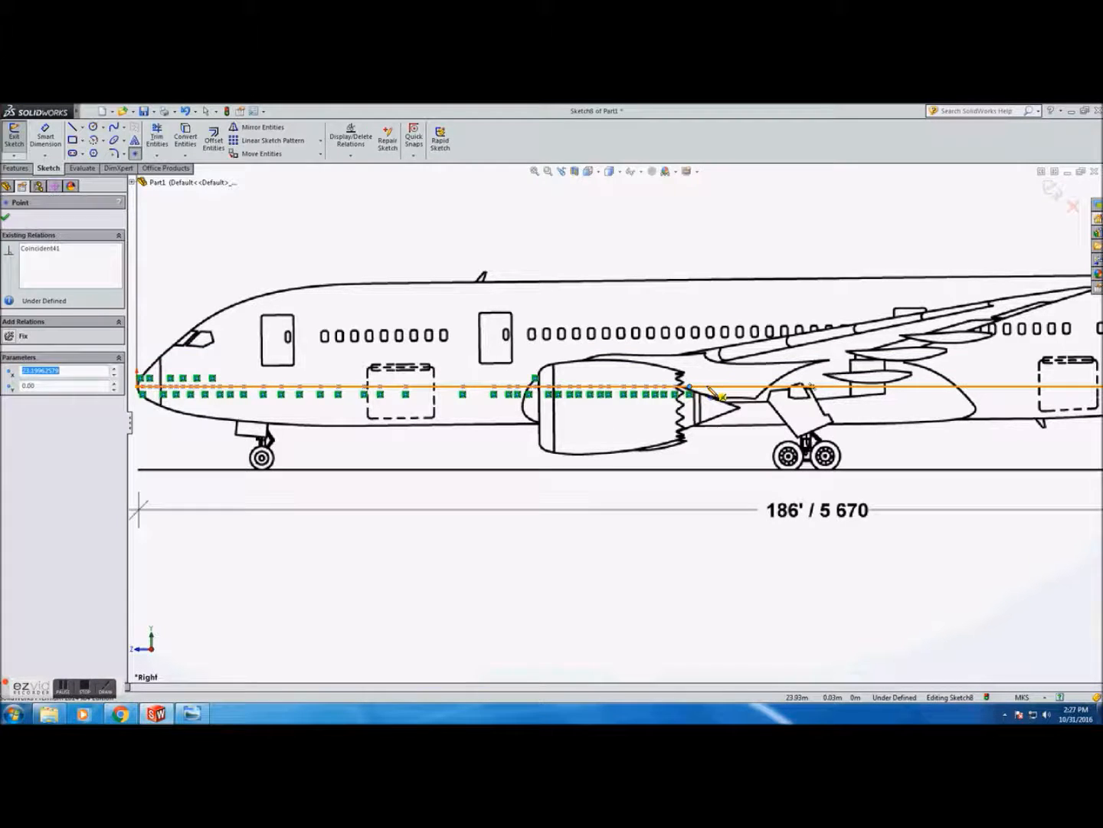
Place more points along the centreline beneath the engine and wing root
middle_drag(724, 352, 716, 384)
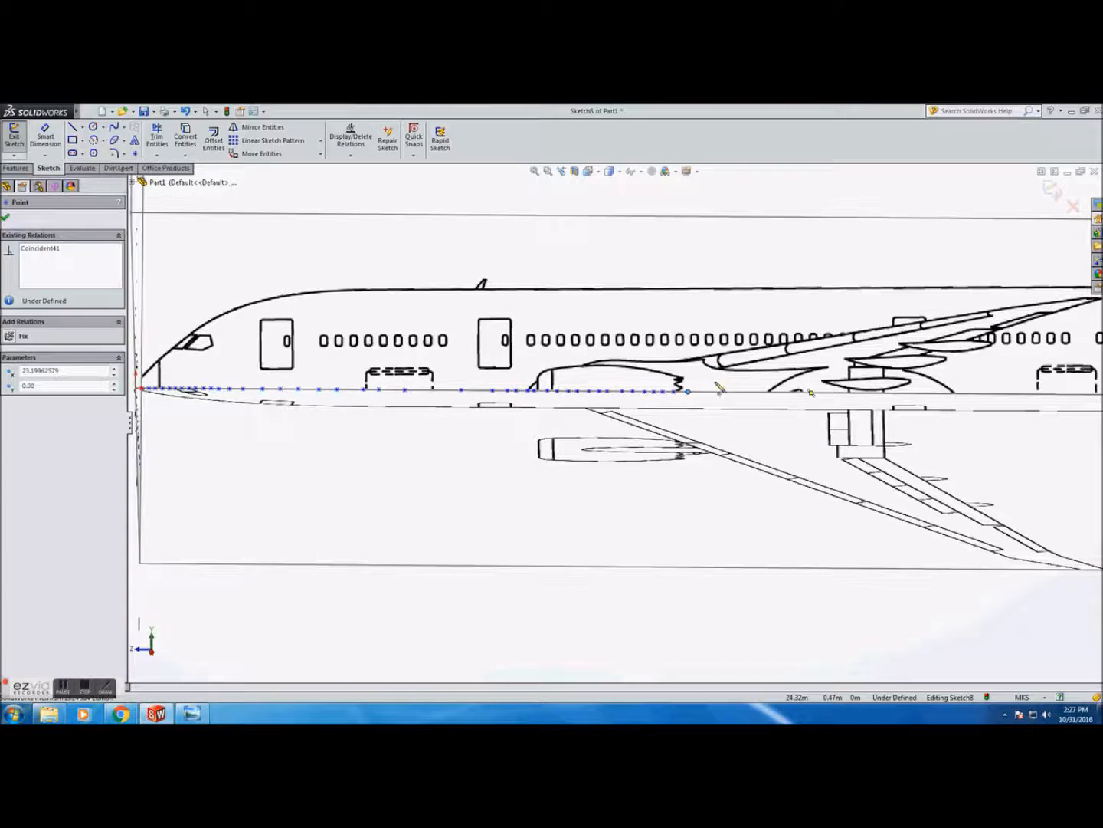
click(737, 393)
click(801, 392)
click(822, 393)
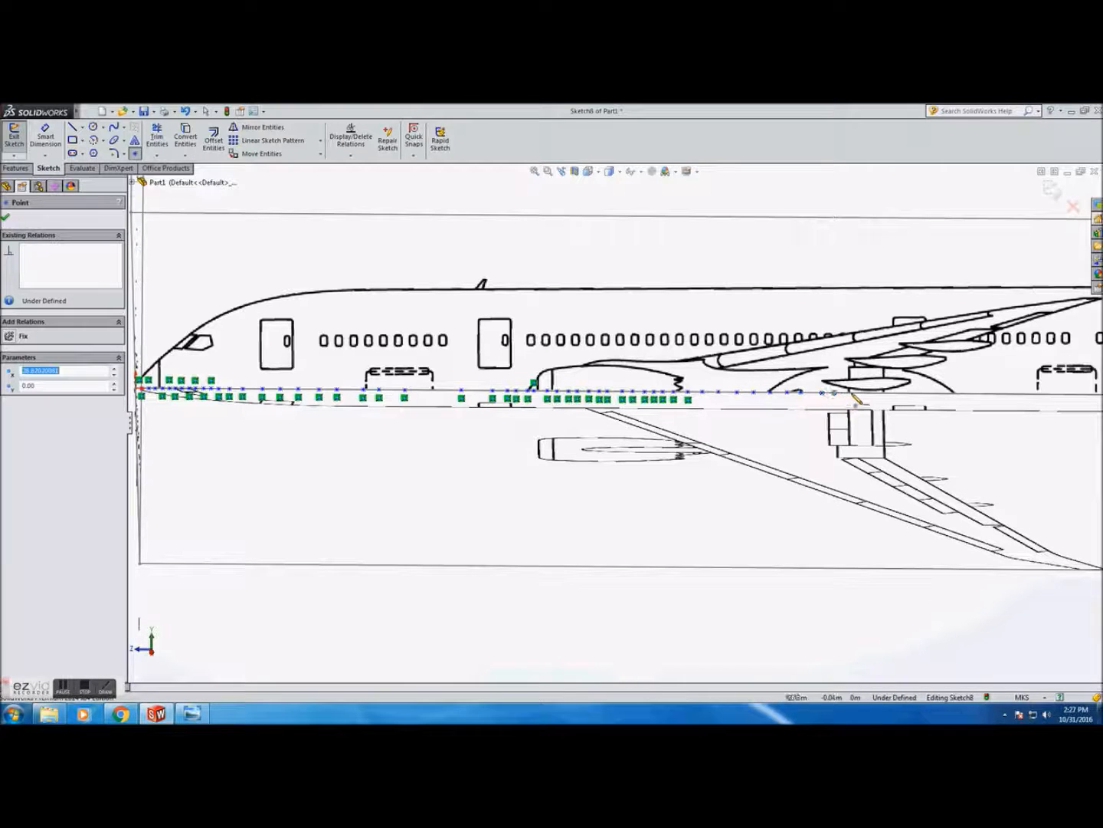
click(872, 393)
Add points along the centreline under the wing toward the rear fuselage
scroll(907, 398, up, 2)
scroll(904, 402, down, 8)
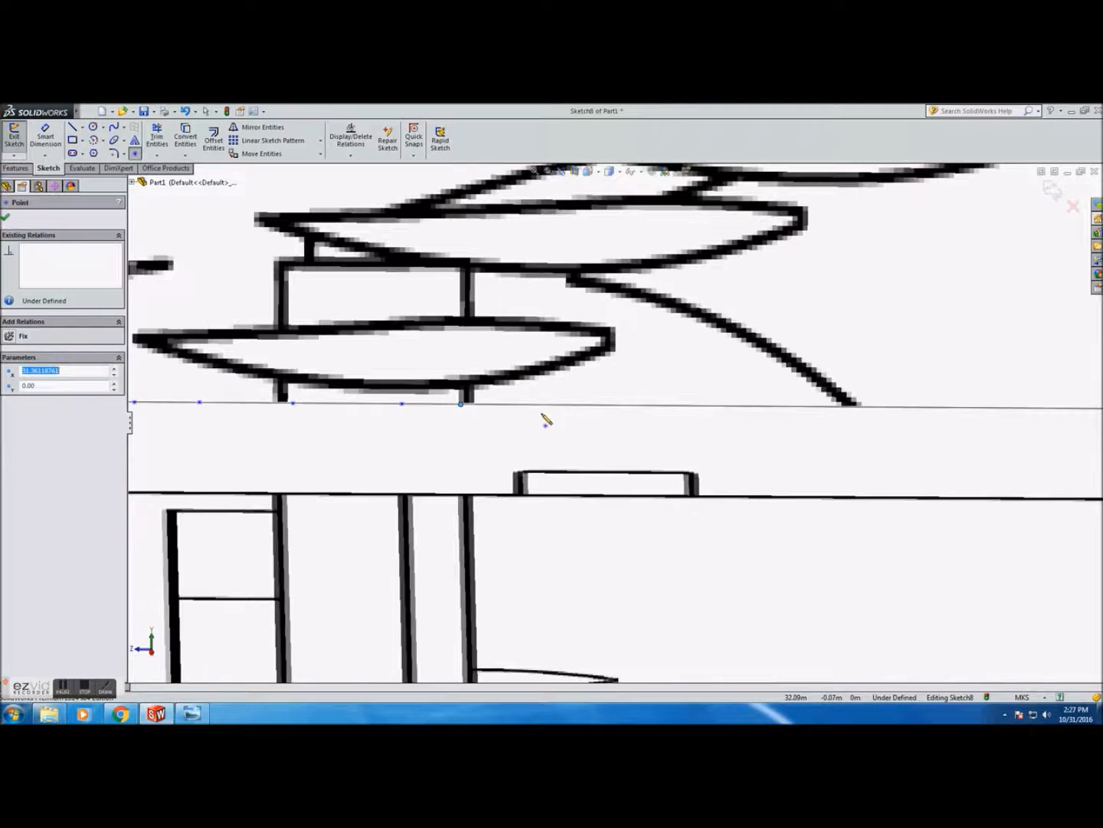
scroll(476, 415, down, 1)
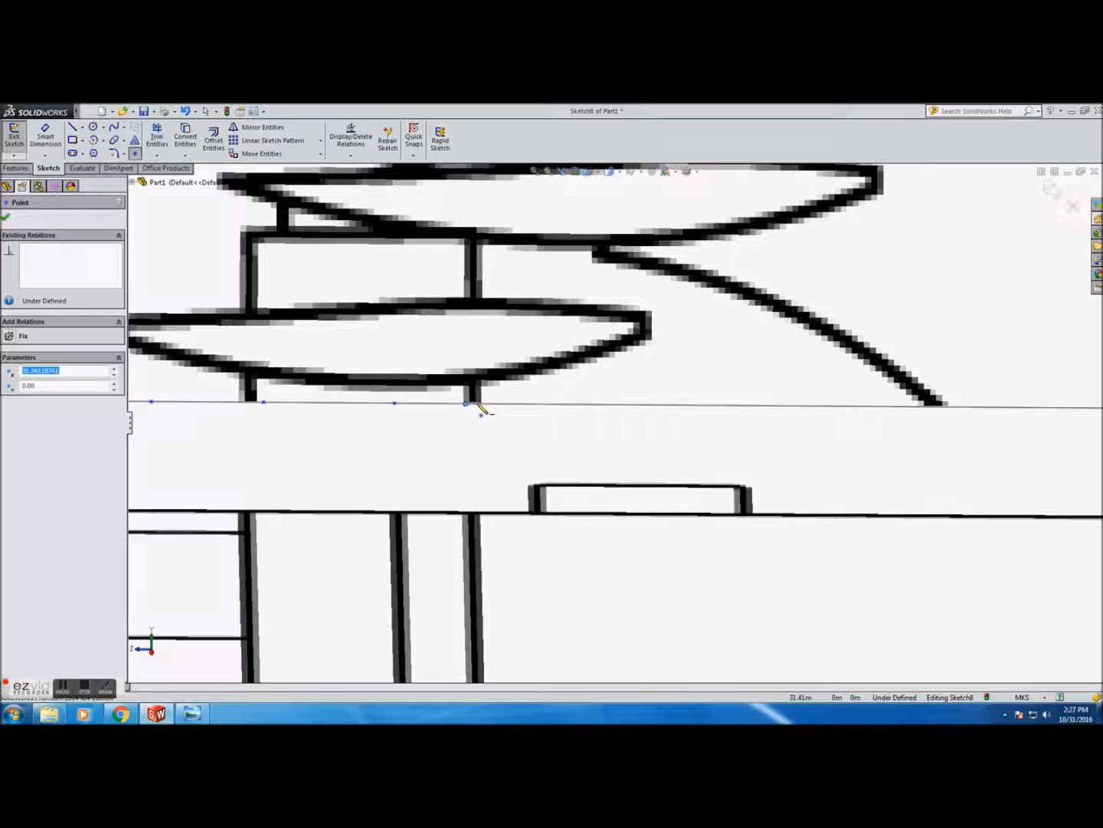
scroll(482, 410, up, 5)
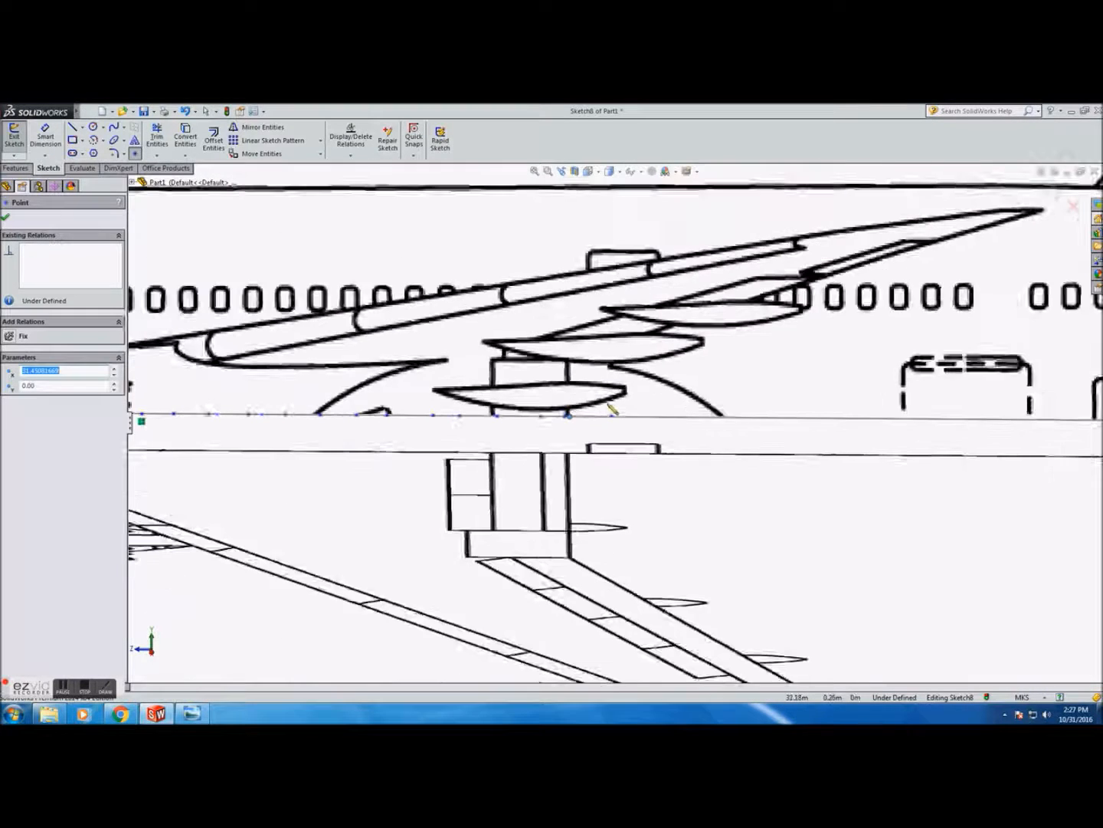
scroll(635, 425, down, 2)
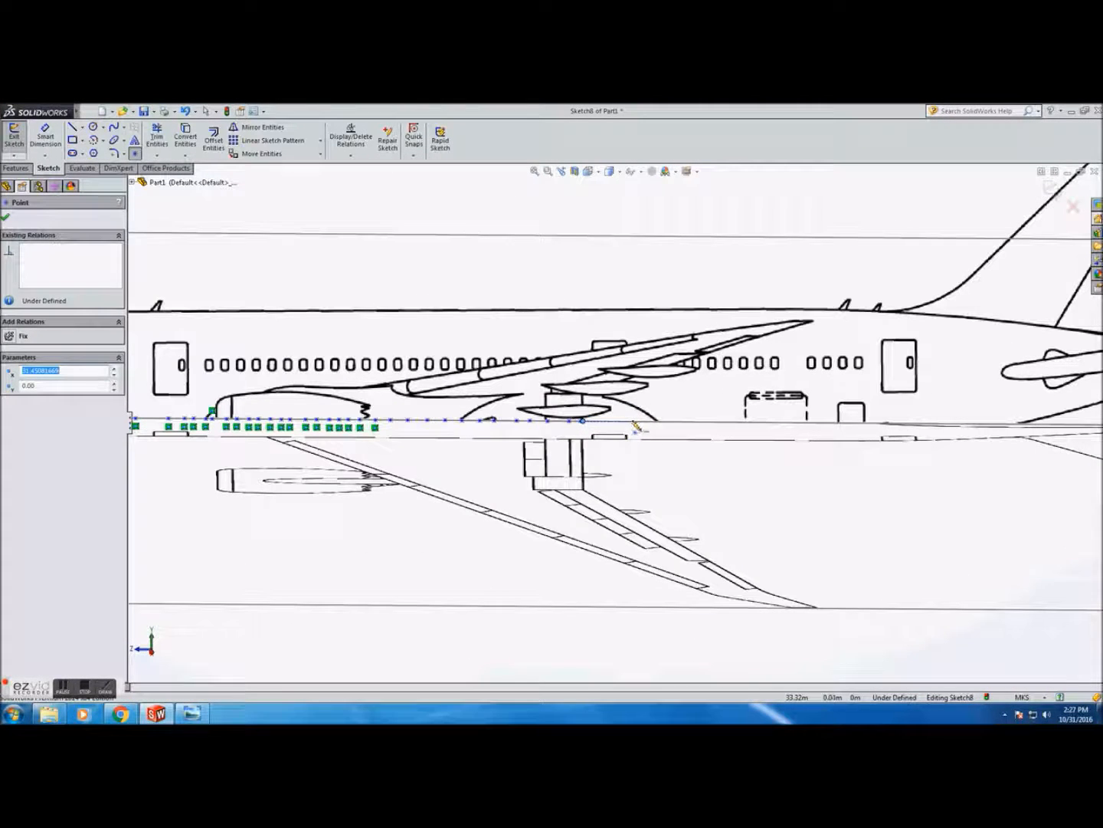
click(616, 420)
click(633, 422)
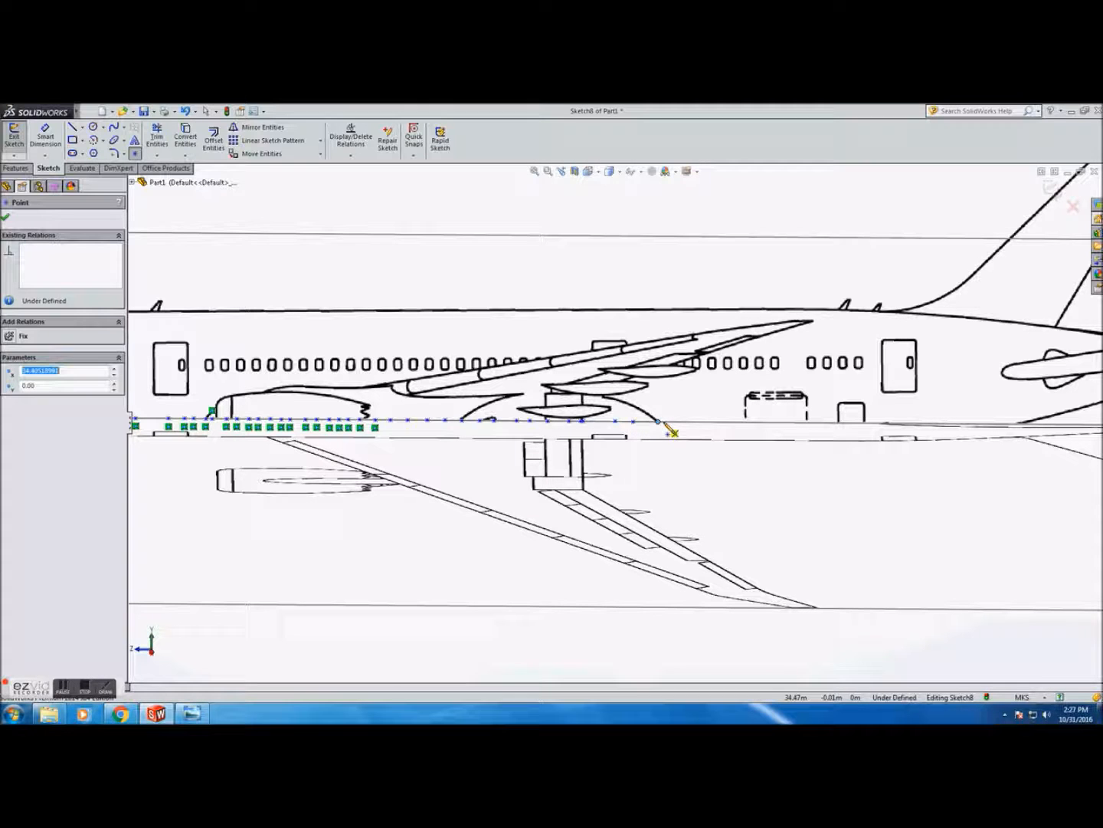
click(721, 422)
click(749, 422)
click(776, 422)
click(793, 423)
click(814, 422)
click(835, 423)
click(856, 423)
click(895, 423)
Place the remaining points along the side-view centreline up to the tail end
scroll(999, 428, down, 2)
click(692, 423)
click(736, 422)
click(755, 423)
click(782, 423)
click(802, 423)
click(836, 423)
click(861, 423)
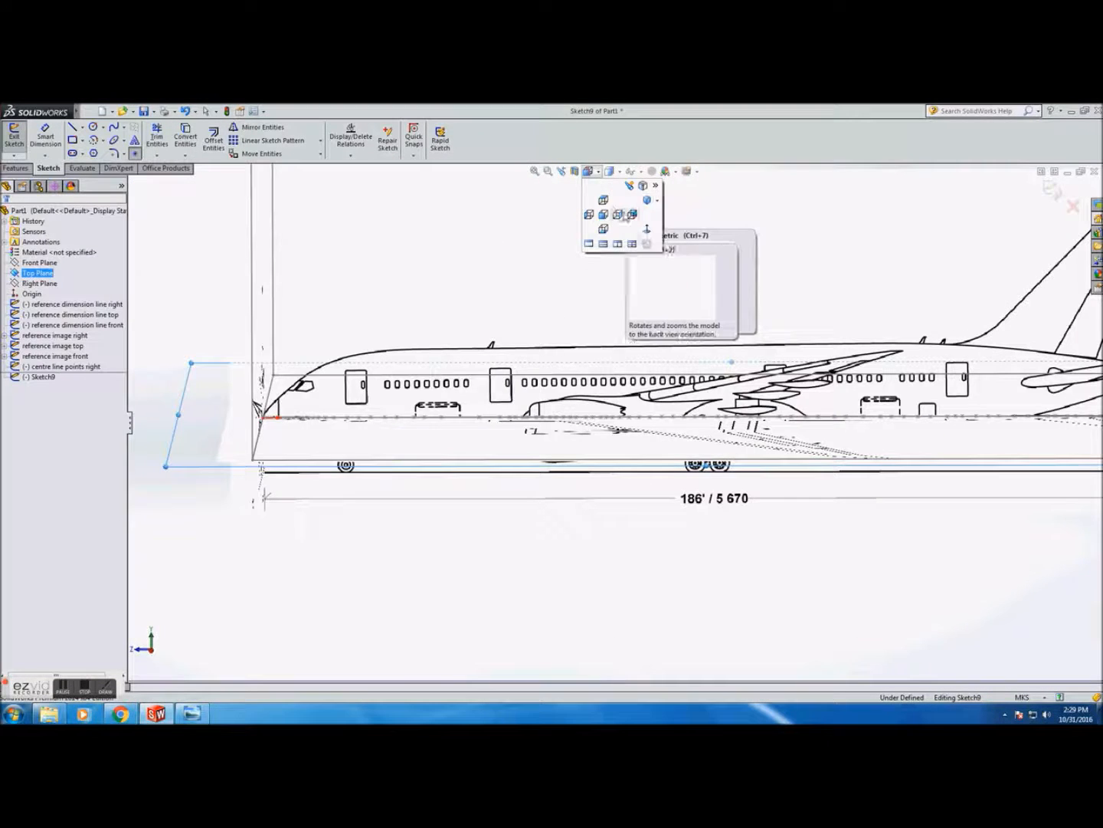
click(631, 244)
In the top-view sketch, place points along the centreline from the nose tip rearward
scroll(640, 620, down, 5)
scroll(640, 620, down, 5)
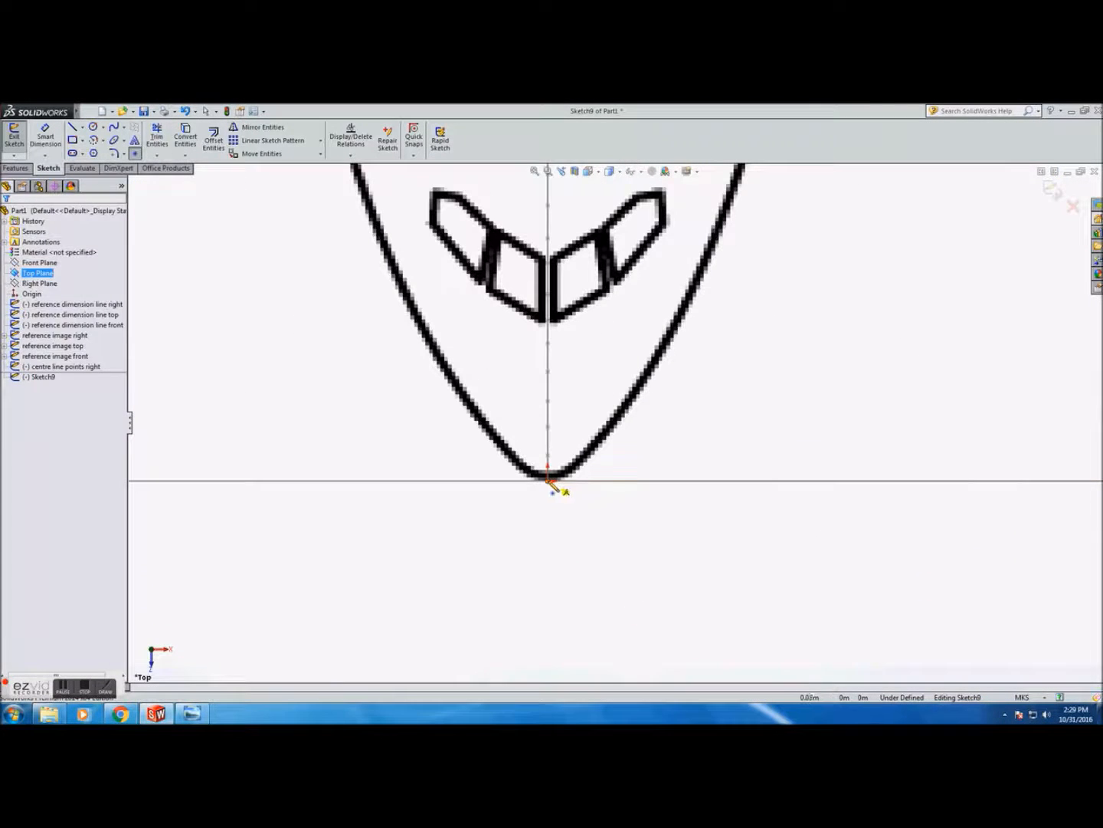
click(547, 488)
click(547, 463)
click(547, 435)
click(548, 408)
click(547, 378)
scroll(556, 373, up, 5)
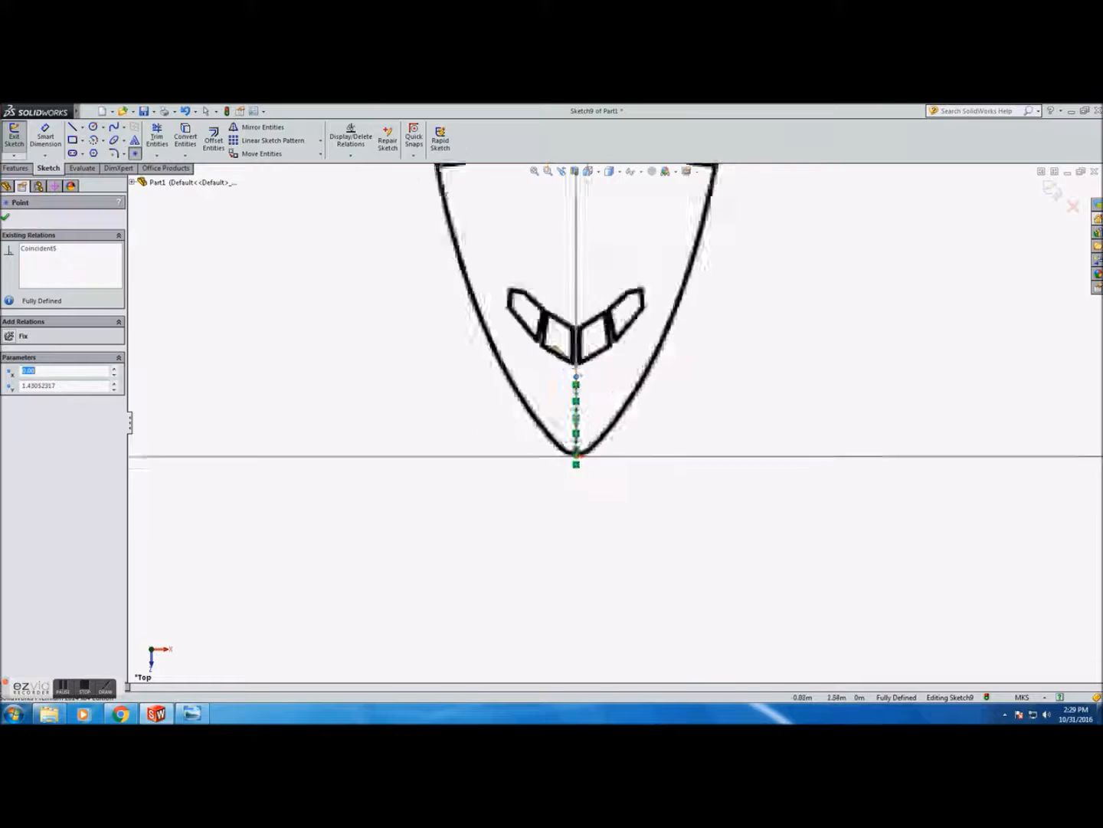
scroll(628, 312, down, 2)
click(581, 478)
click(581, 475)
click(580, 470)
click(580, 464)
Continue placing points along the top-view centreline through the forward fuselage
scroll(586, 460, up, 3)
scroll(604, 433, down, 1)
scroll(629, 252, down, 2)
click(565, 633)
click(565, 600)
click(564, 582)
click(564, 574)
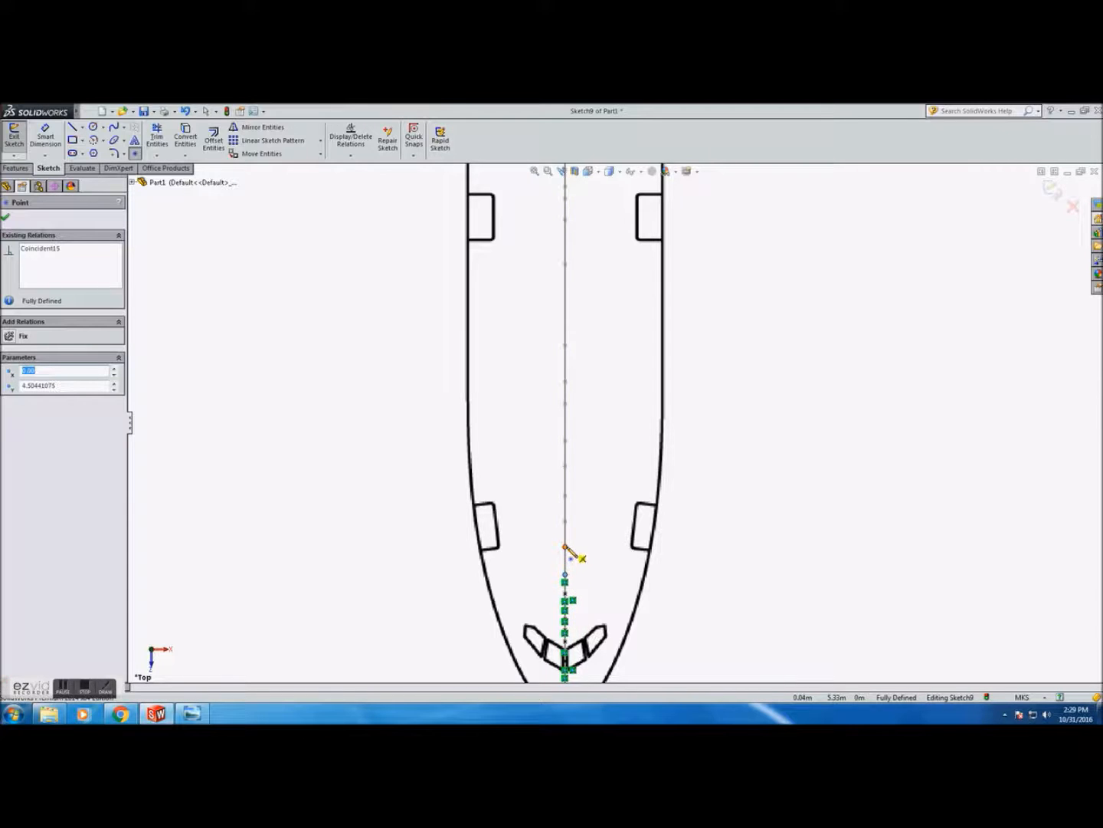
click(565, 440)
click(565, 404)
click(565, 381)
click(566, 345)
click(565, 264)
click(565, 220)
scroll(586, 230, up, 4)
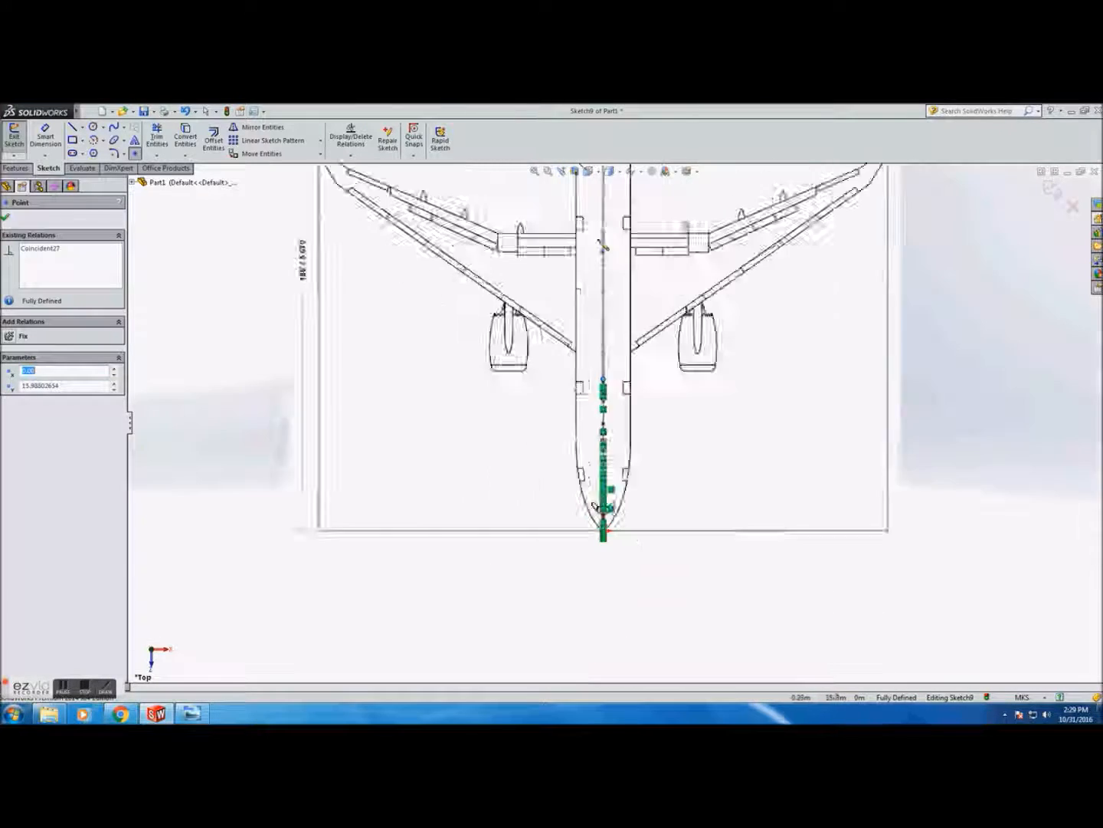
scroll(613, 537, down, 2)
click(597, 619)
scroll(653, 369, down, 5)
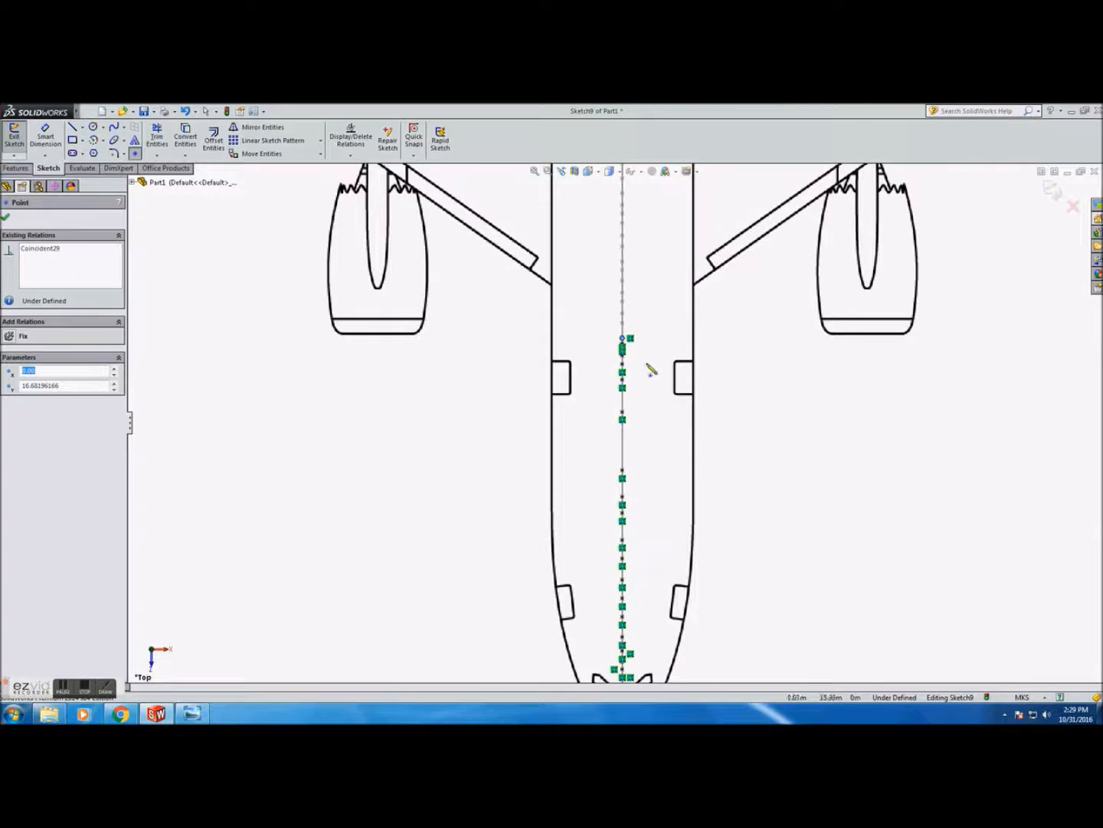
Restart the Point tool and add points along the centreline further aft toward the engines
key(Escape)
click(135, 152)
click(558, 438)
click(558, 396)
click(558, 364)
click(559, 329)
click(559, 301)
click(558, 255)
click(558, 225)
click(559, 199)
Place points along the top-view centreline through the fuselage between the wings
scroll(586, 241, up, 9)
scroll(610, 272, down, 5)
click(597, 570)
click(597, 552)
click(597, 533)
click(597, 515)
click(597, 497)
click(597, 478)
click(597, 460)
click(597, 441)
click(597, 416)
click(597, 387)
click(597, 362)
click(597, 338)
click(596, 311)
click(597, 289)
click(597, 257)
click(596, 237)
click(597, 211)
Continue adding closely spaced points along the centreline toward the tail
scroll(633, 253, up, 9)
scroll(636, 247, down, 5)
click(576, 525)
click(576, 512)
click(576, 498)
click(577, 485)
click(576, 471)
click(576, 459)
click(576, 441)
click(576, 418)
click(576, 396)
click(576, 376)
click(576, 354)
click(576, 314)
click(576, 303)
click(577, 292)
click(577, 279)
click(576, 267)
click(576, 254)
click(576, 241)
click(576, 228)
click(576, 207)
click(576, 198)
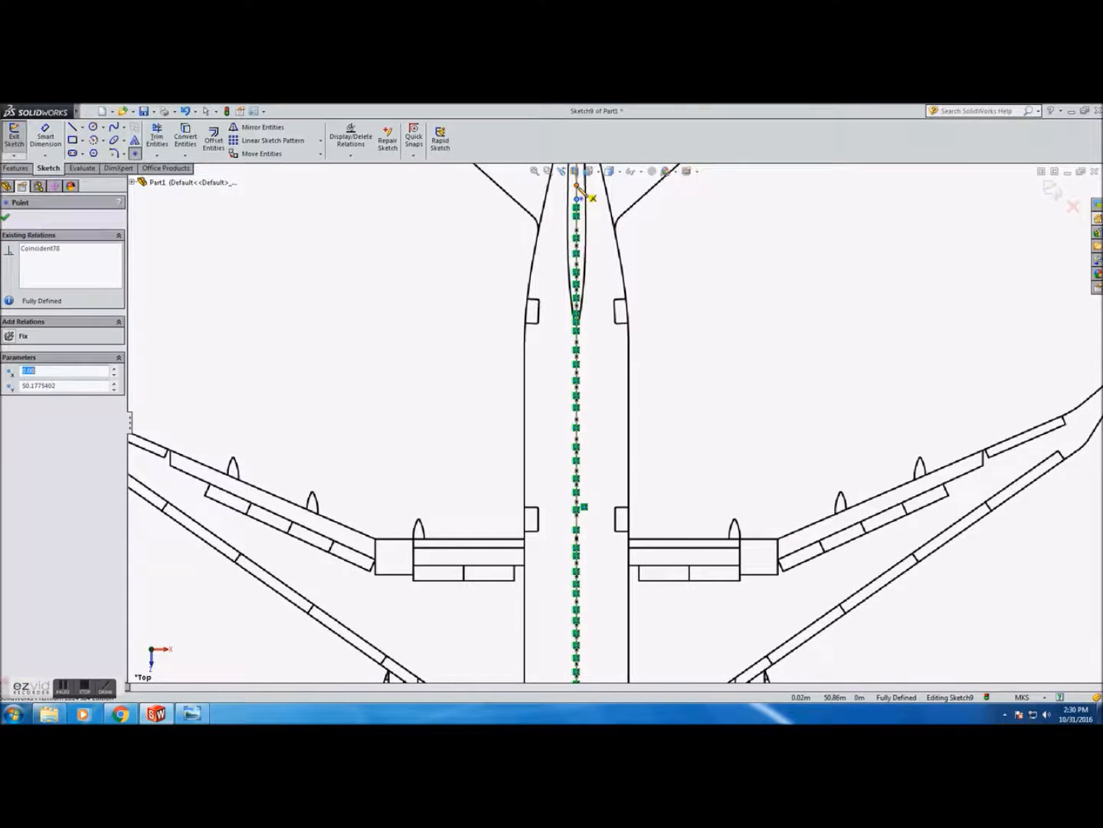
click(576, 185)
Place the last points along the centreline up to the tail tip and close the Point tool
scroll(578, 184, up, 3)
scroll(597, 233, down, 4)
click(600, 394)
click(600, 373)
click(600, 355)
click(600, 338)
click(600, 322)
click(600, 308)
click(601, 282)
scroll(628, 471, up, 5)
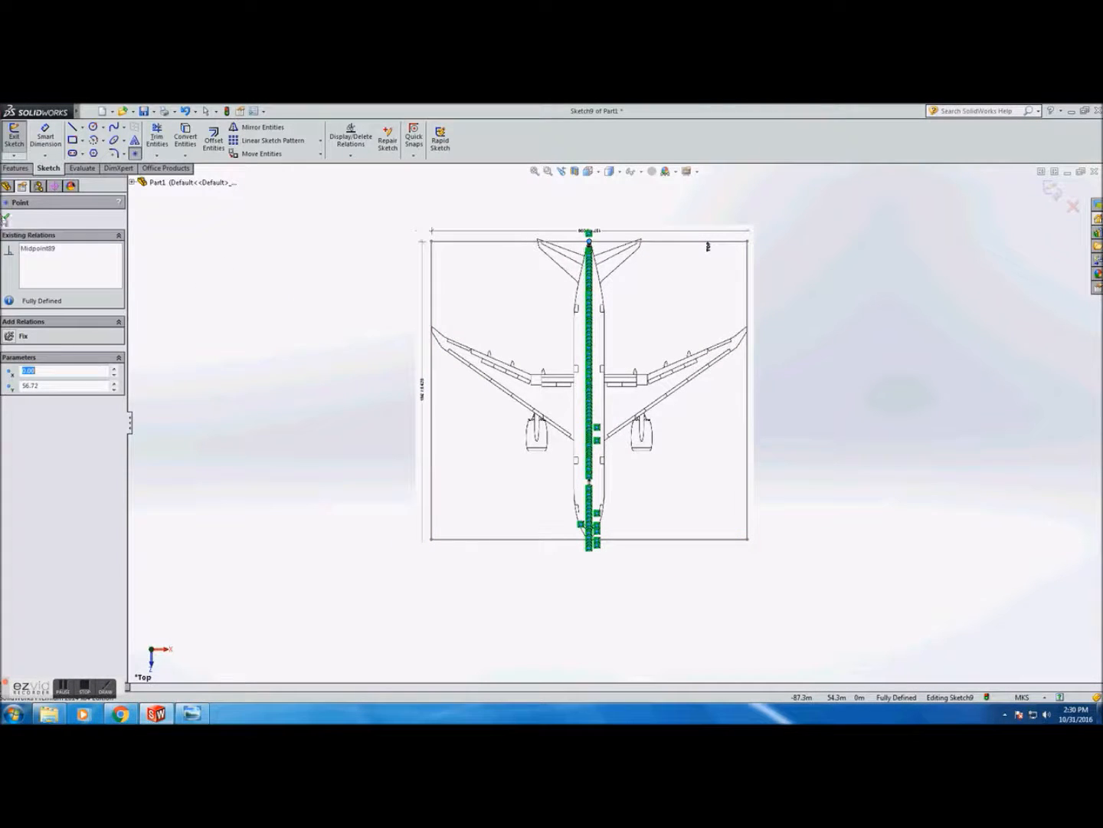
key(Escape)
Switch to an isometric view and exit the sketch
click(589, 171)
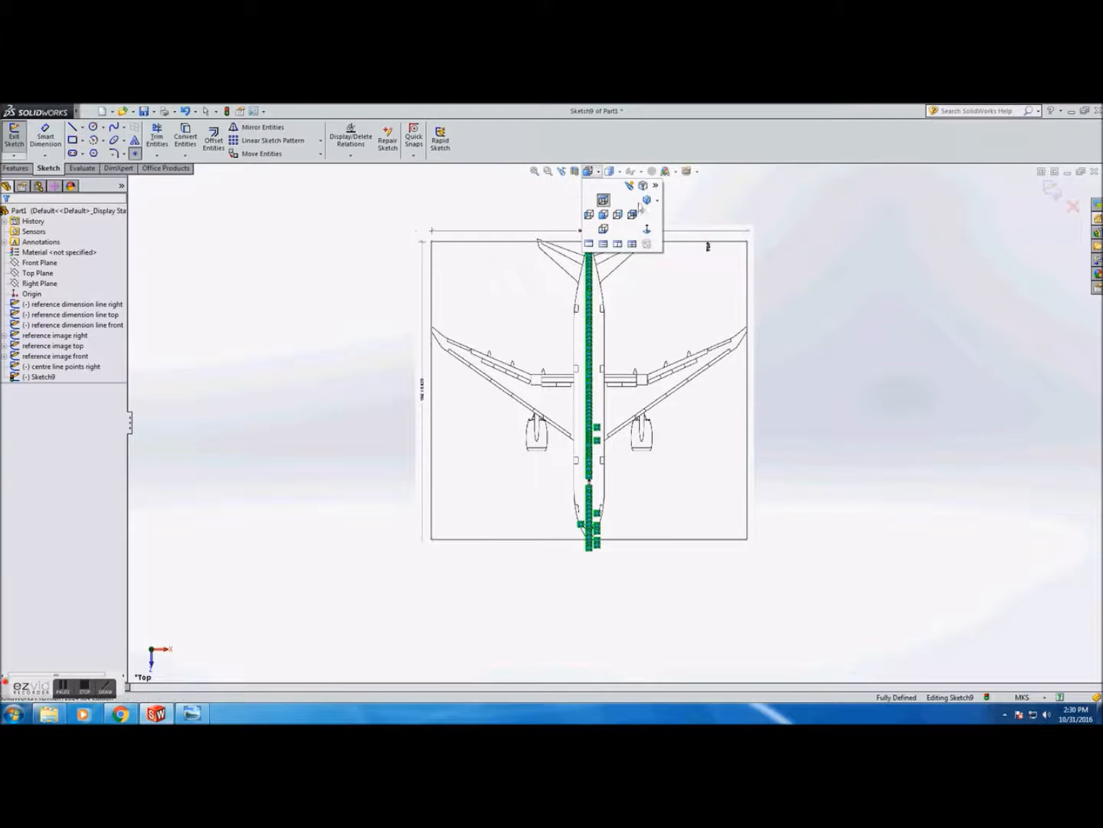
click(641, 209)
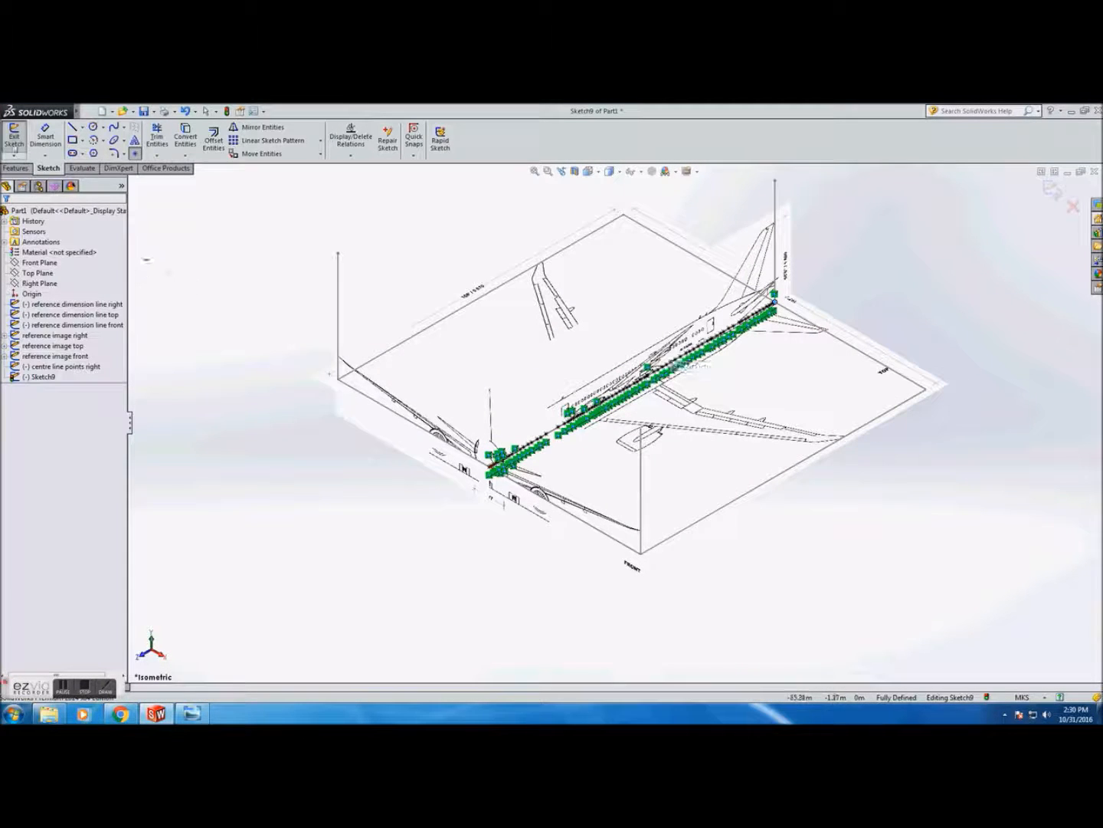
click(14, 136)
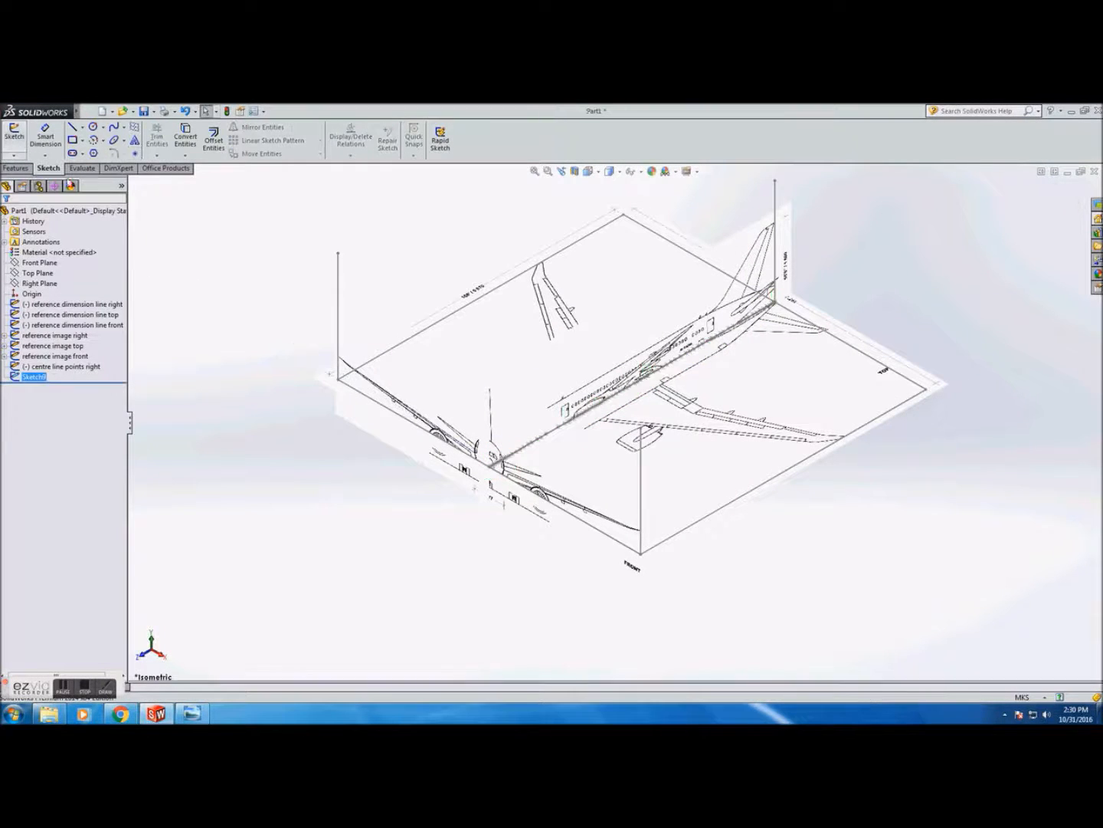
Rename the new sketch as "centre line points top"
click(39, 377)
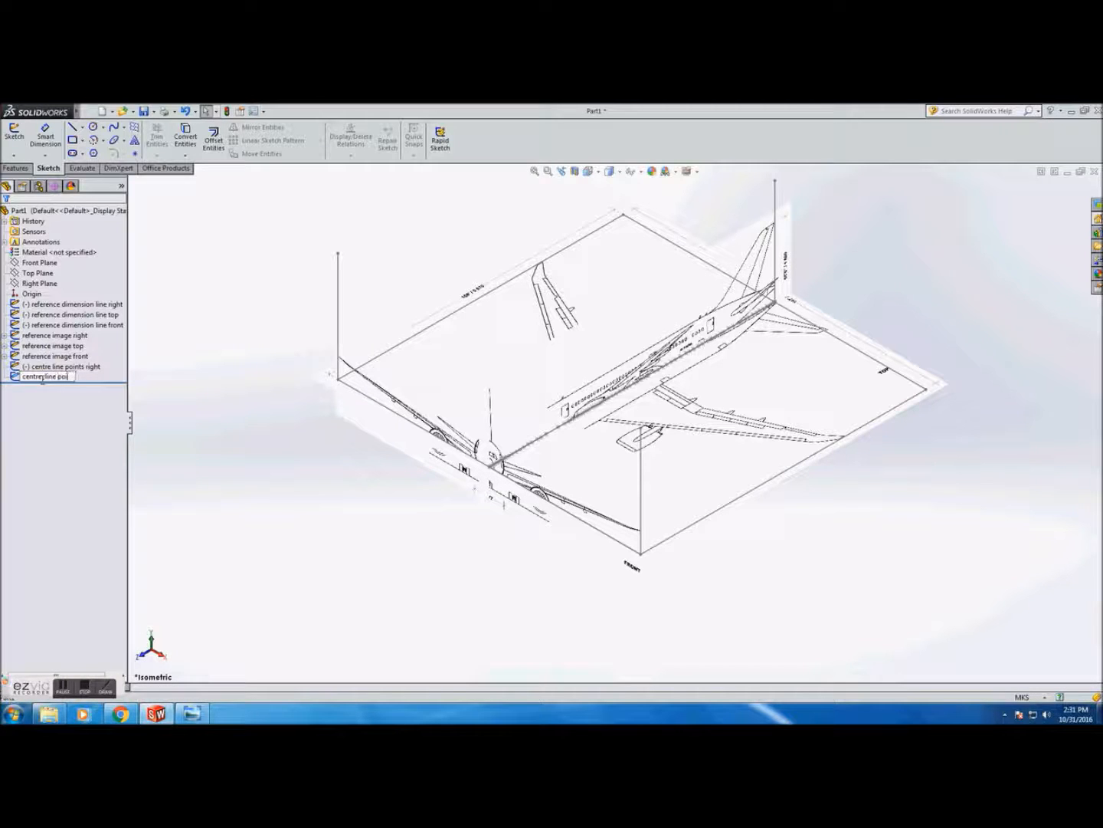
key(Return)
click(46, 379)
click(46, 377)
key(Return)
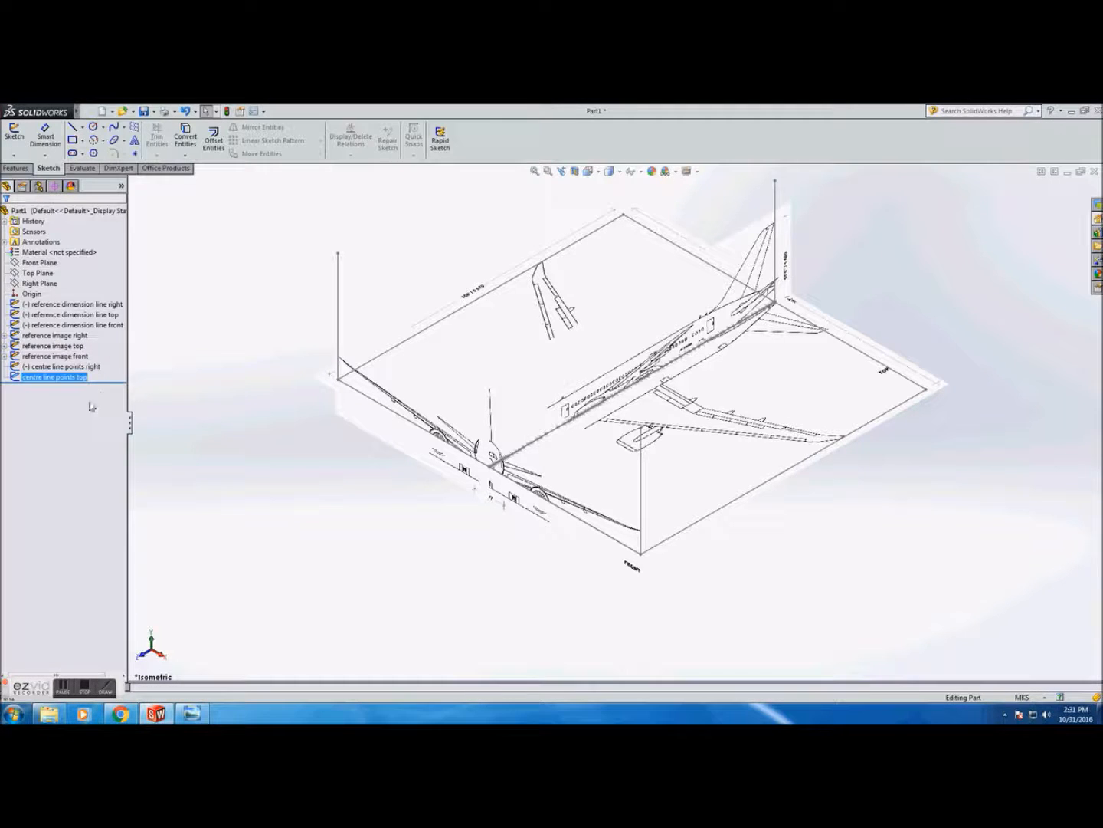
Edit the right-view centreline sketch and place points along the upper outline of the nose up to the cockpit windows
click(61, 366)
click(129, 338)
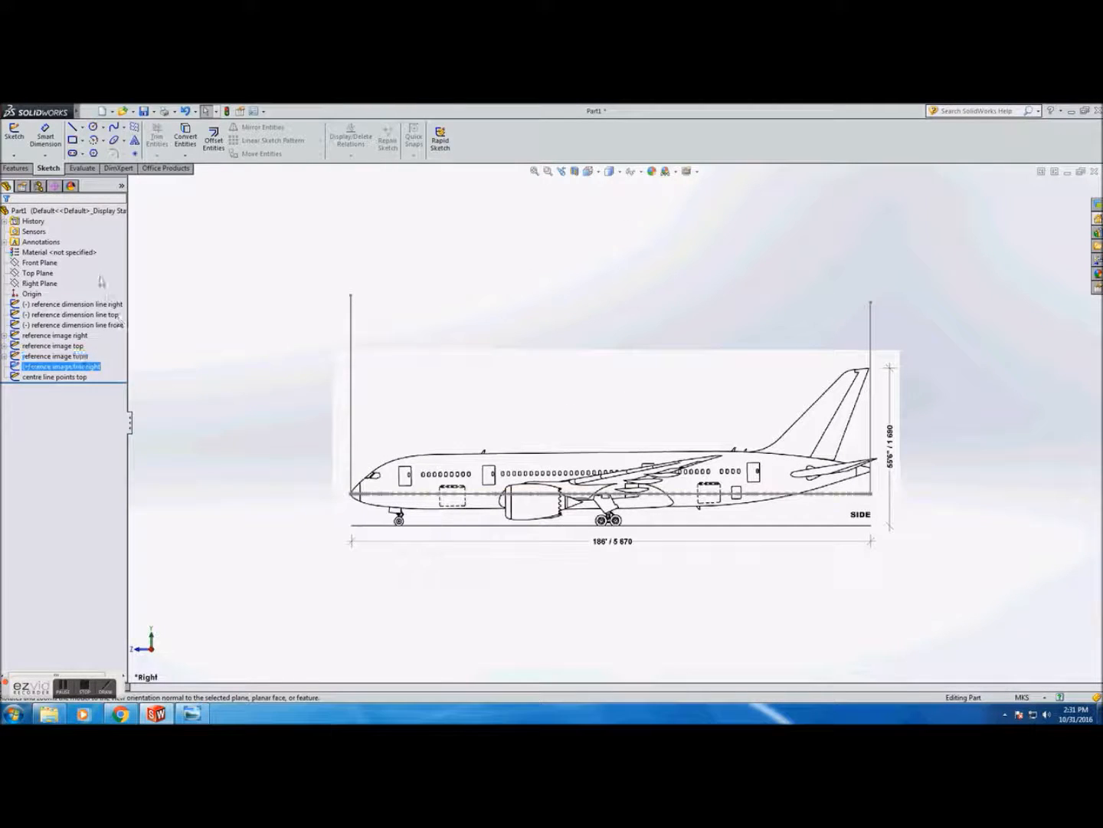
click(14, 134)
scroll(345, 489, down, 6)
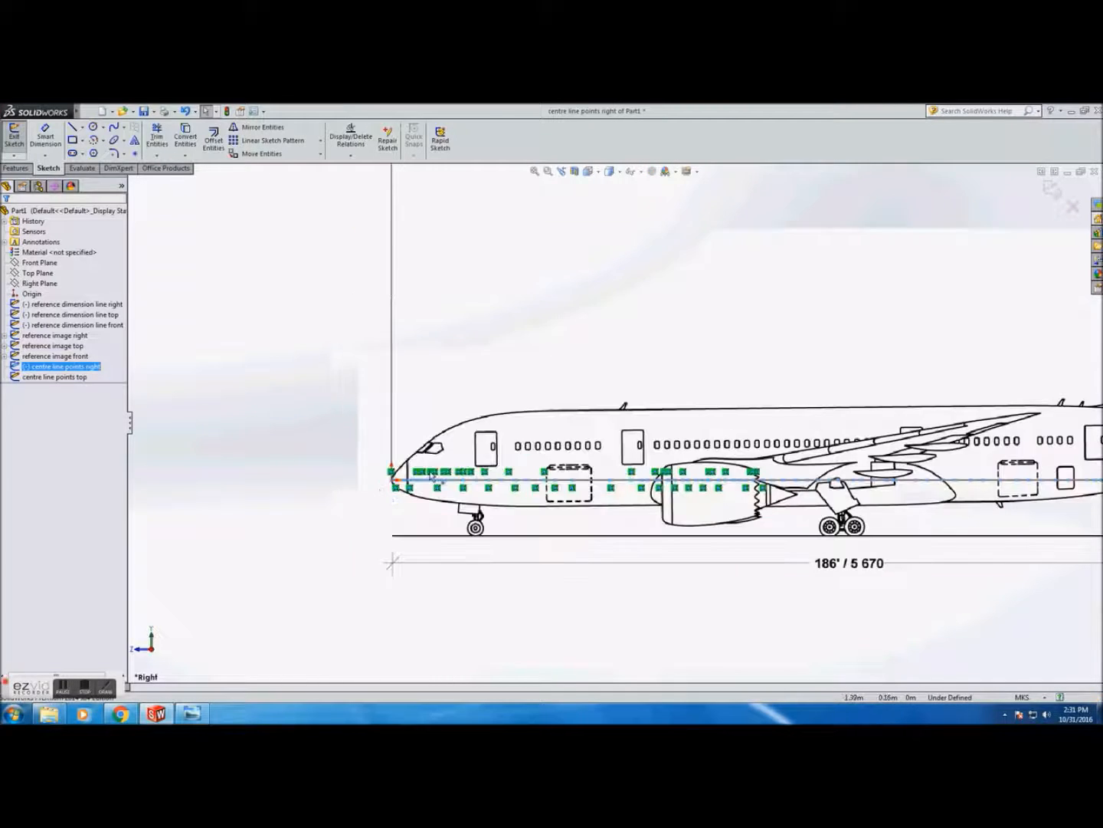
scroll(412, 472, down, 4)
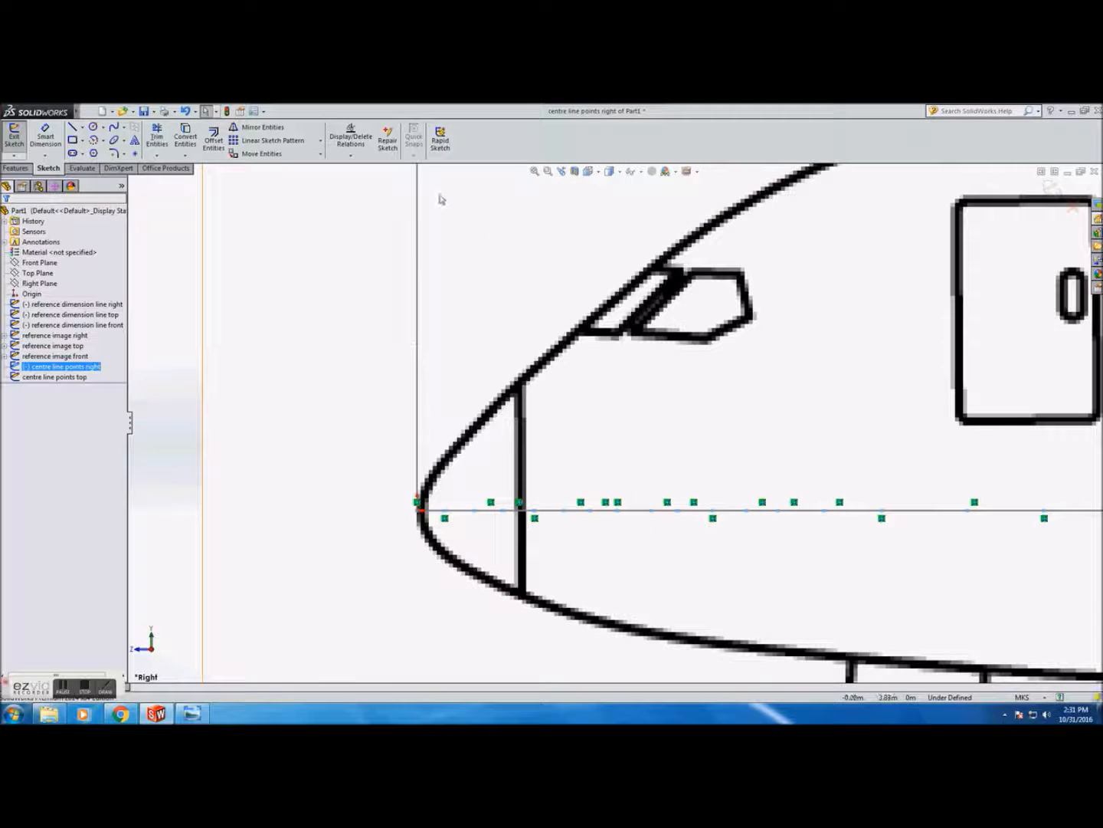
click(135, 153)
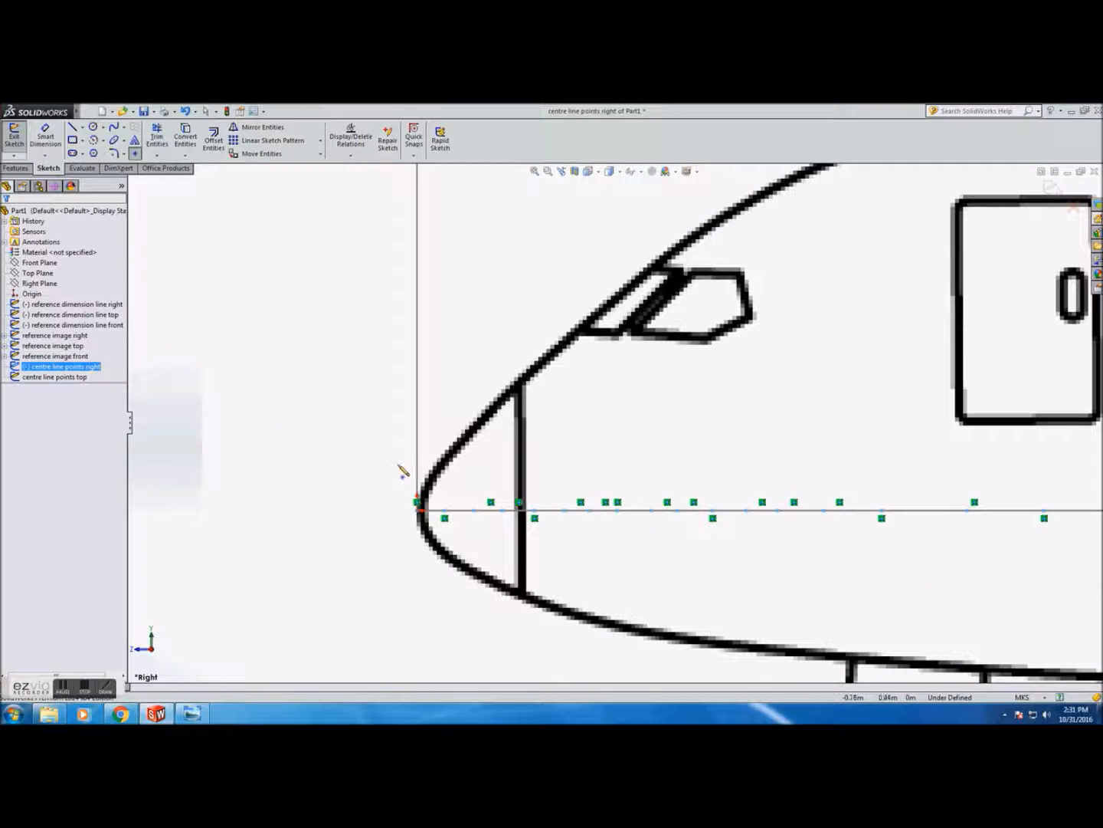
click(445, 451)
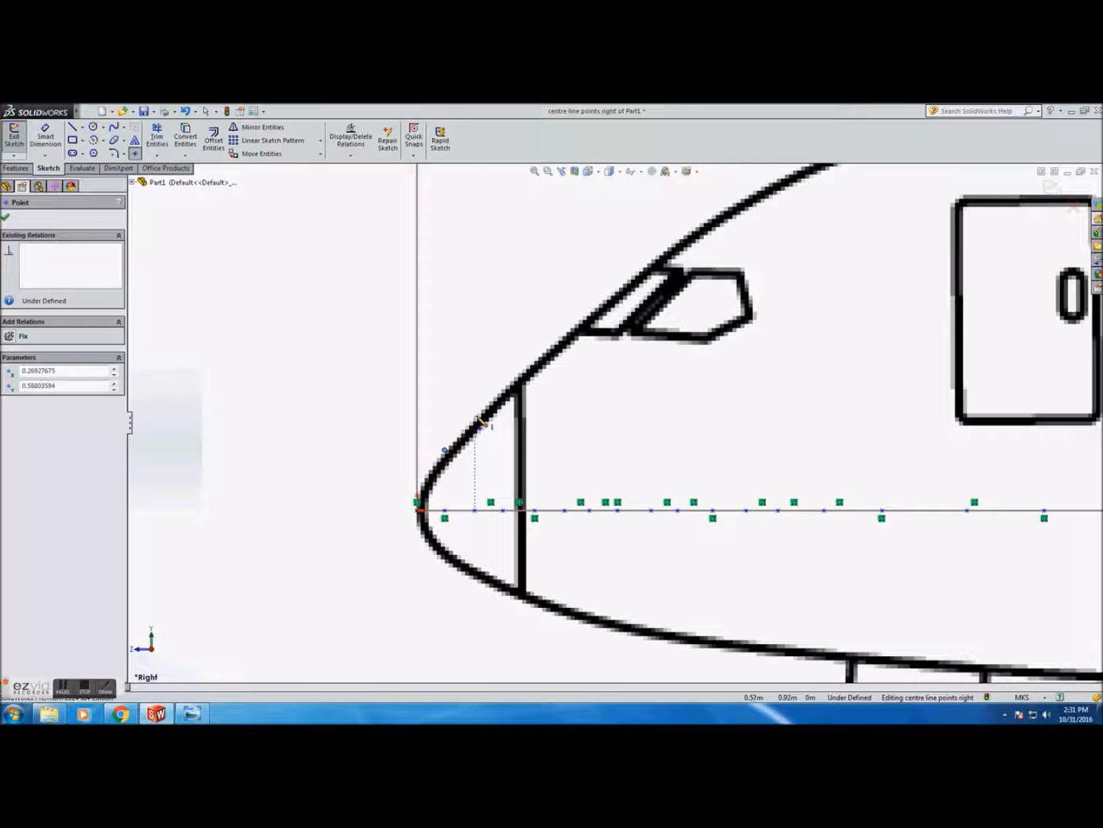
click(478, 428)
click(507, 401)
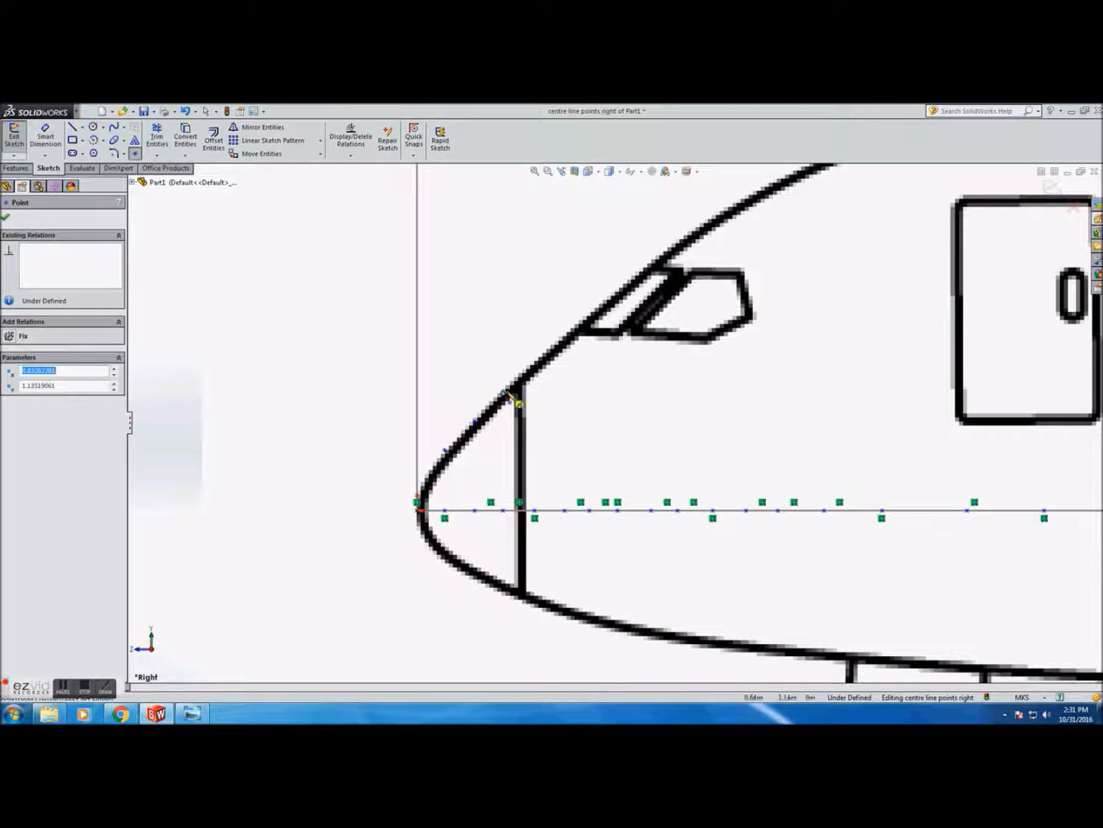
click(535, 360)
click(567, 339)
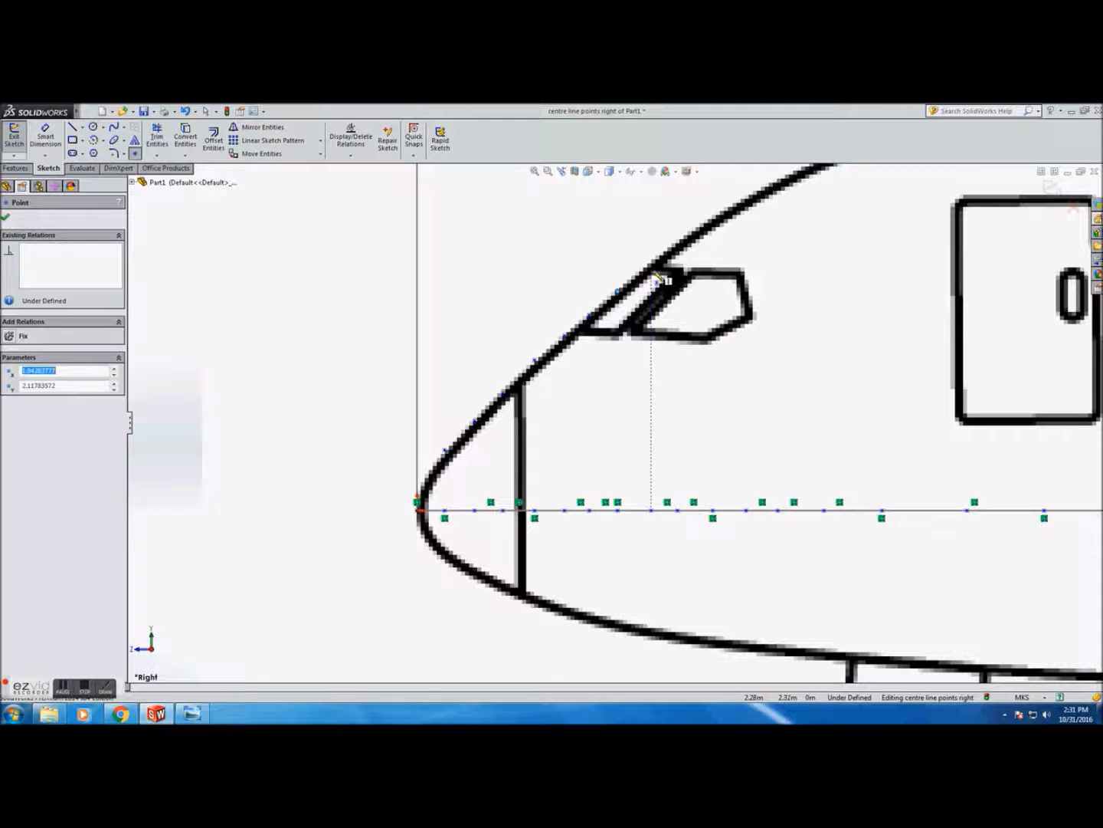
click(652, 263)
click(678, 242)
click(713, 219)
click(746, 199)
Continue placing points along the fuselage's upper outline behind the cockpit
scroll(748, 201, down, 2)
click(672, 345)
click(710, 324)
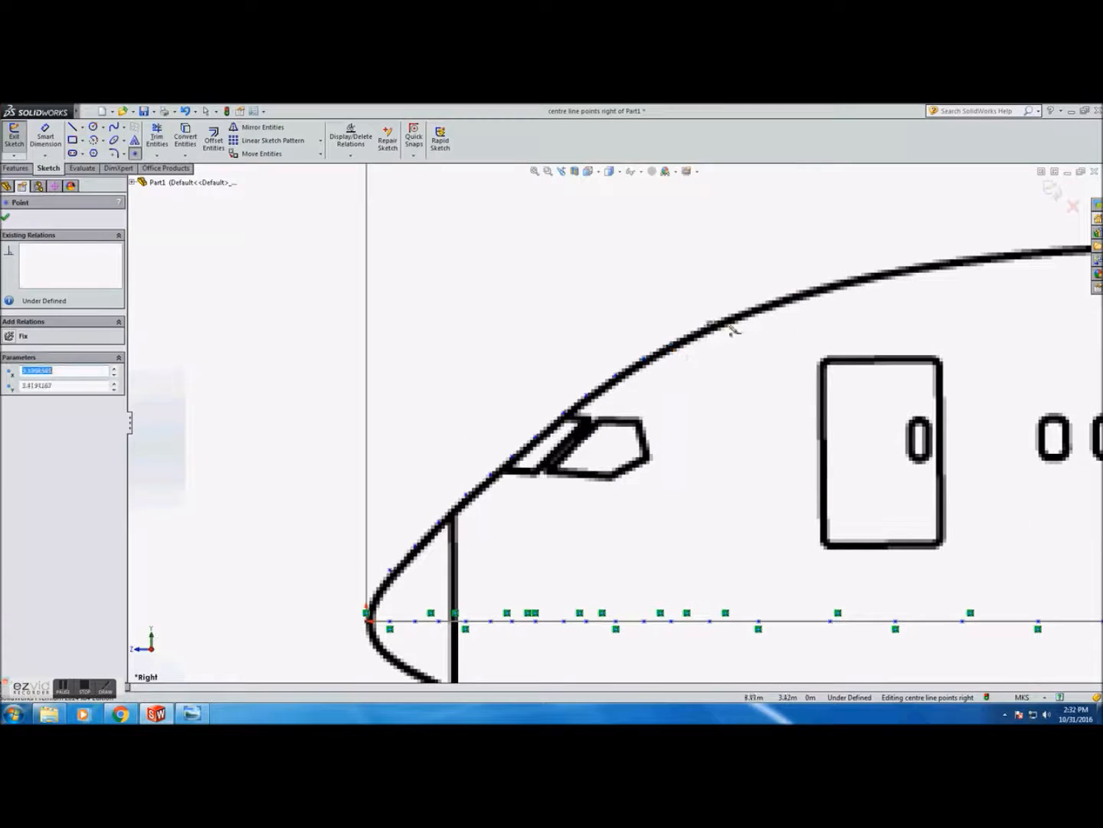
click(759, 305)
click(830, 285)
click(897, 268)
scroll(1041, 252, up, 3)
click(385, 409)
click(433, 404)
click(508, 404)
click(610, 403)
click(667, 402)
click(709, 401)
Place closely spaced points along the fuselage's top outline over the forward cabin
scroll(712, 407, down, 1)
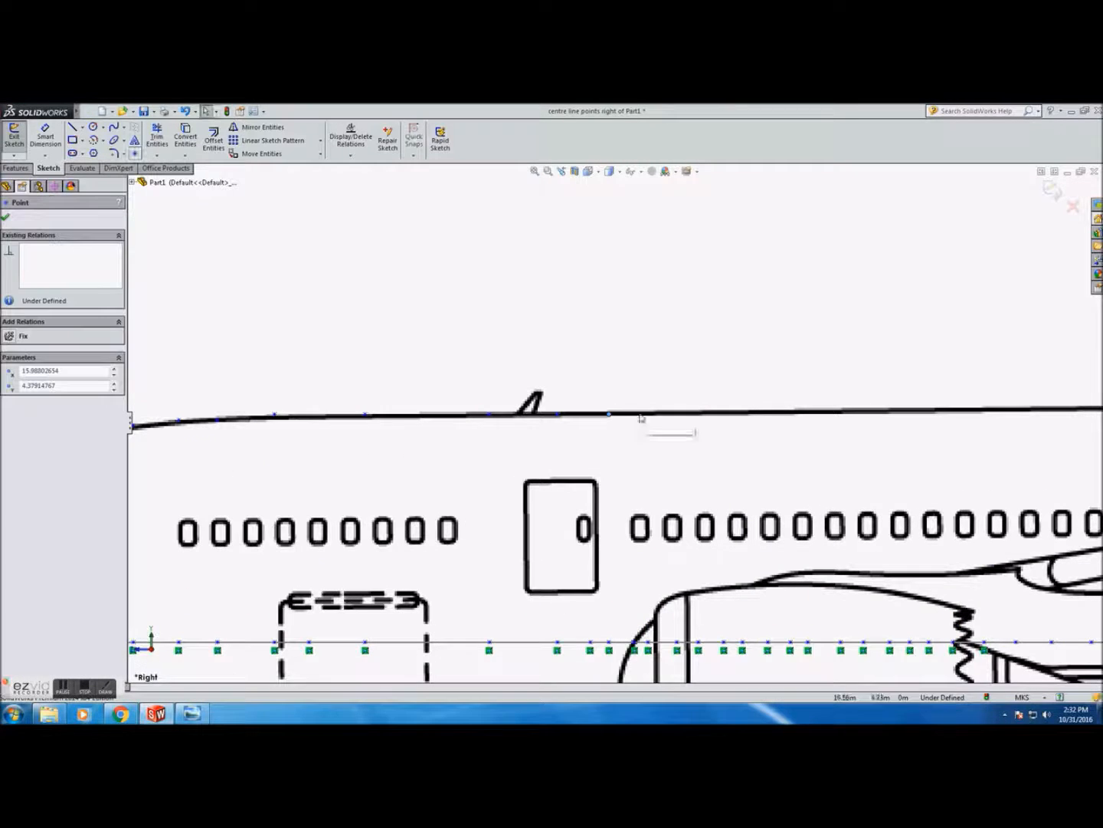
click(647, 415)
click(673, 414)
click(698, 414)
click(723, 414)
click(747, 413)
click(790, 413)
click(840, 414)
click(865, 413)
click(890, 413)
click(910, 413)
click(930, 413)
click(954, 413)
click(984, 413)
click(1016, 413)
Continue adding points along the top outline of the fuselage over the wing section
scroll(1036, 417, up, 4)
click(613, 418)
scroll(643, 422, down, 5)
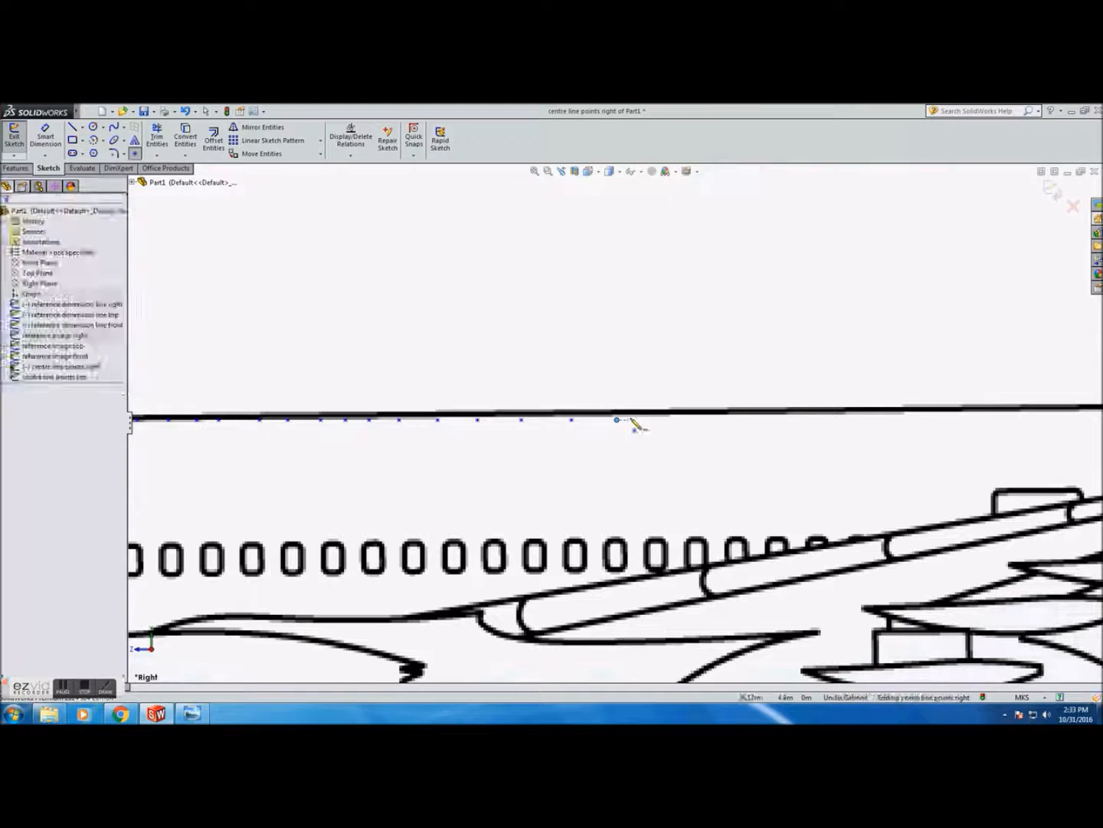
click(678, 419)
click(739, 417)
scroll(788, 430, up, 4)
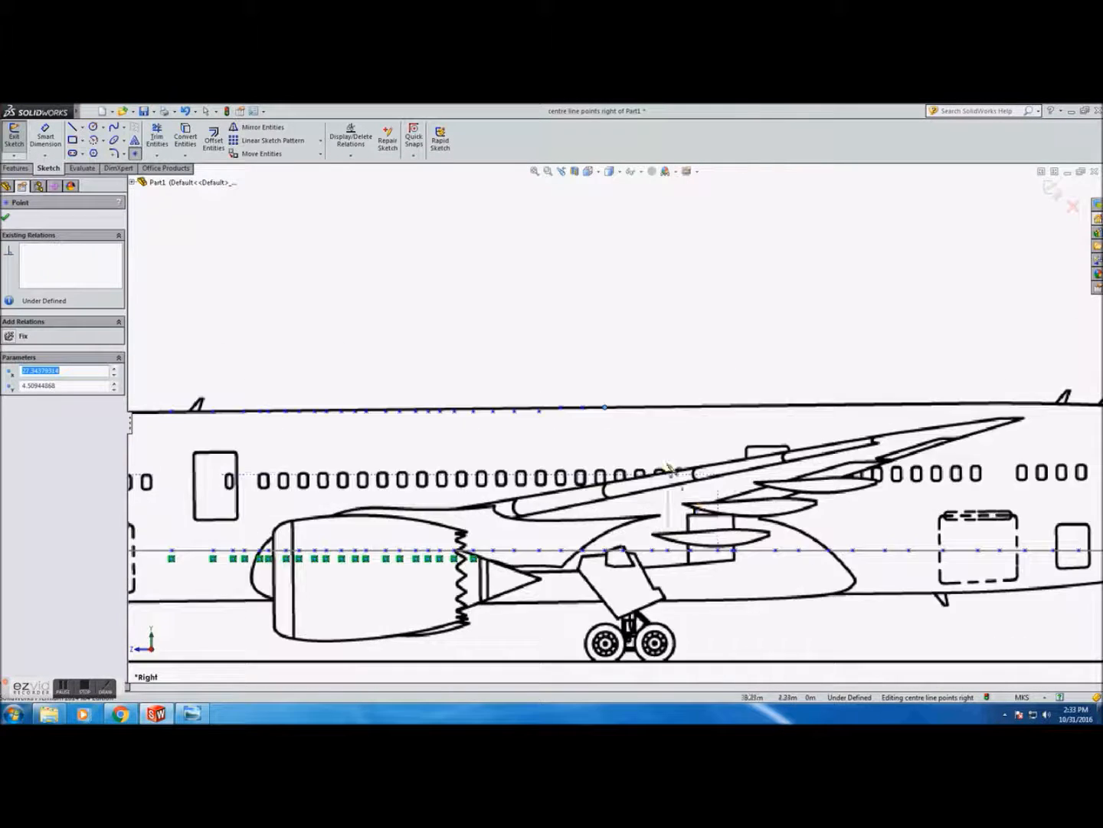
scroll(734, 426, down, 5)
click(335, 412)
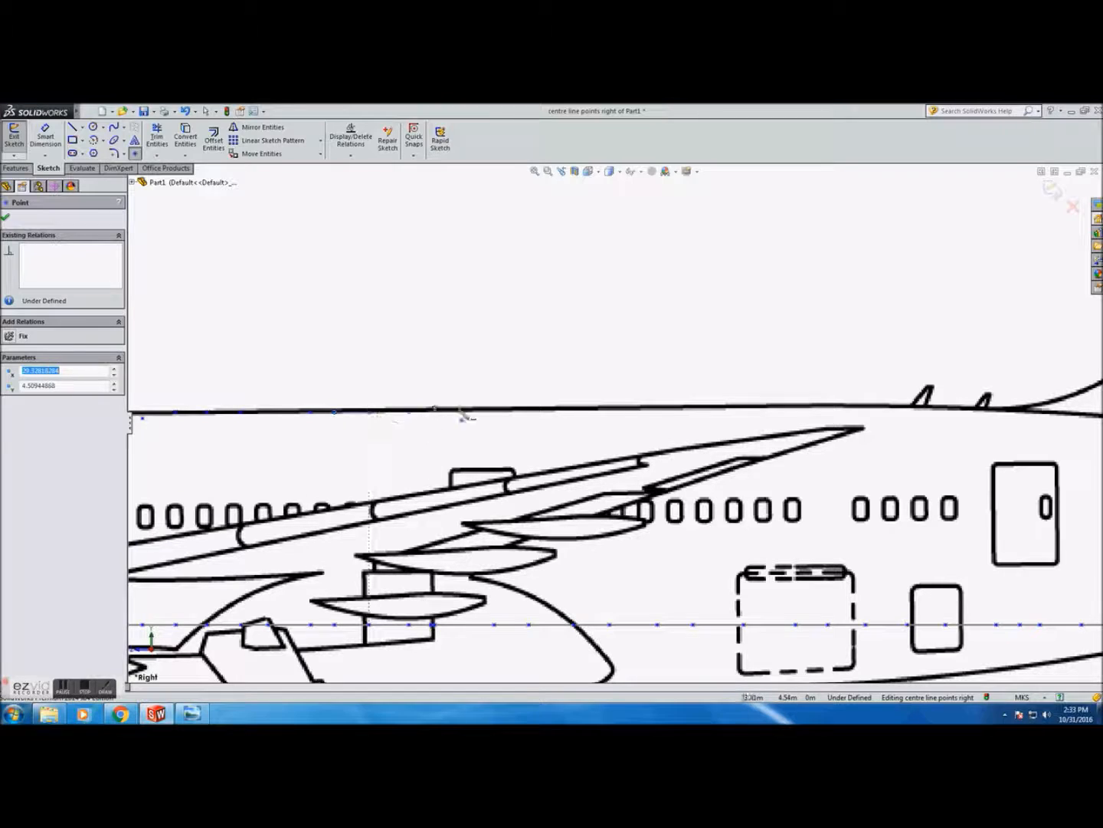
click(529, 412)
click(610, 412)
click(657, 412)
click(693, 413)
click(744, 412)
click(796, 412)
click(828, 413)
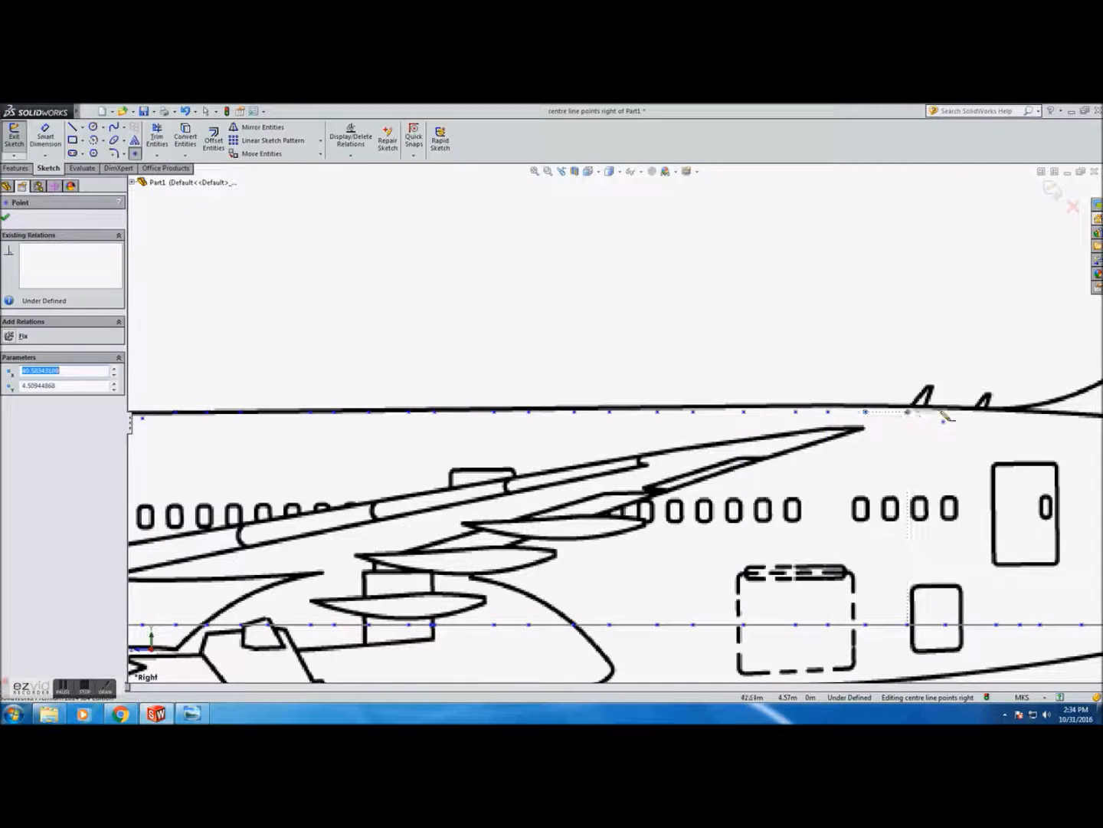
Place points along the rising upper outline of the rear fuselage toward the tail cone
scroll(842, 426, up, 4)
scroll(440, 377, down, 6)
click(435, 371)
click(482, 374)
click(553, 381)
click(614, 384)
click(700, 398)
click(735, 401)
click(827, 413)
scroll(984, 444, down, 2)
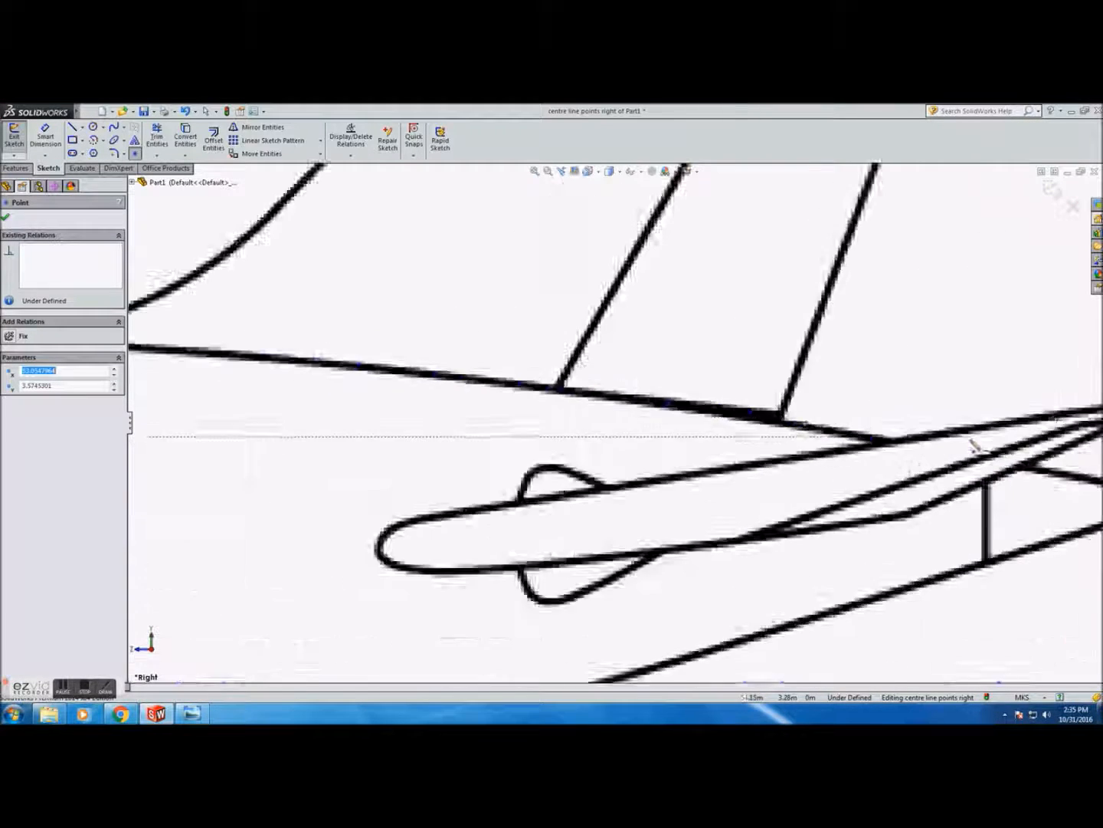
scroll(975, 446, down, 2)
click(676, 420)
click(791, 443)
click(912, 463)
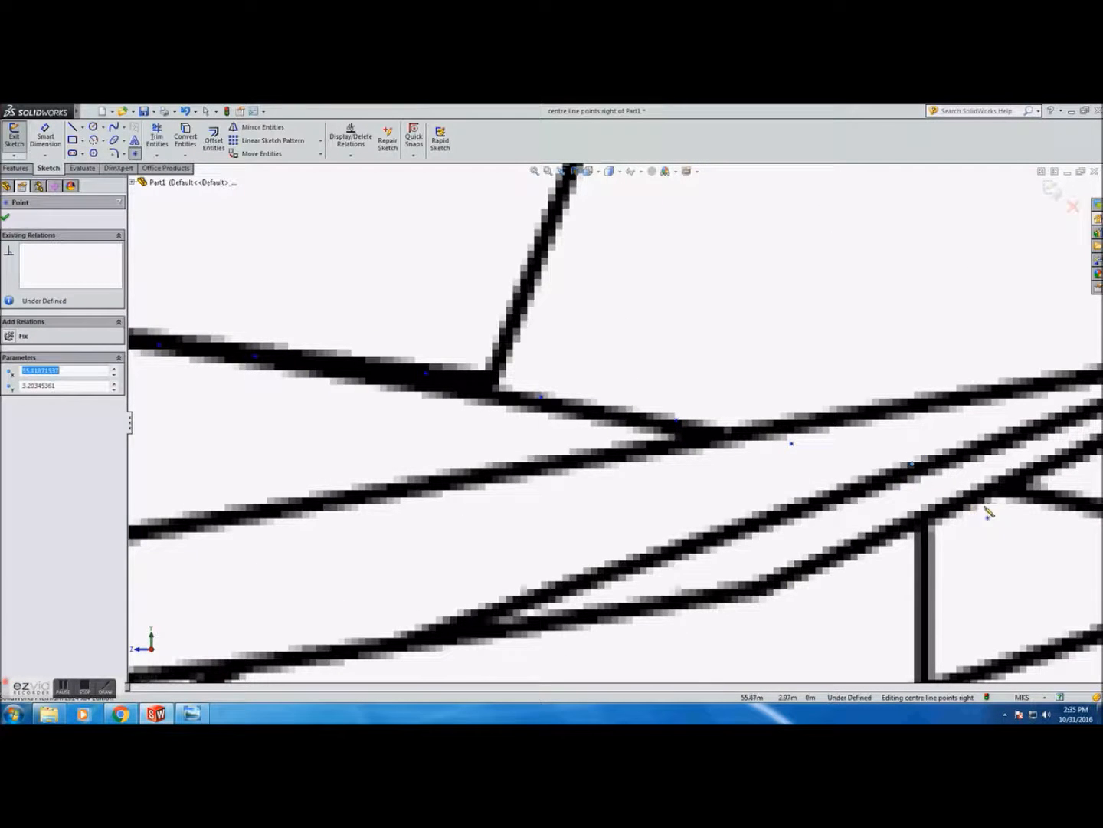
Place points at the upper and lower corners of the tail tip
scroll(1073, 536, up, 1)
click(904, 461)
click(902, 460)
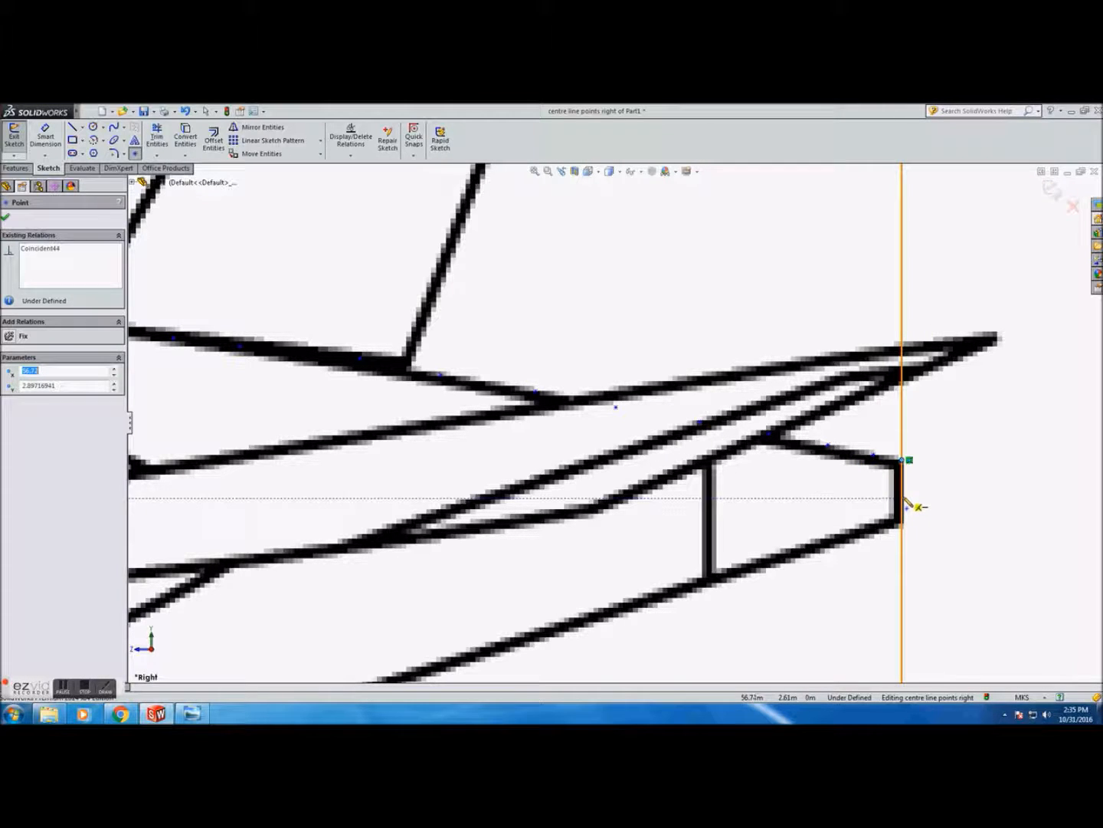
click(902, 524)
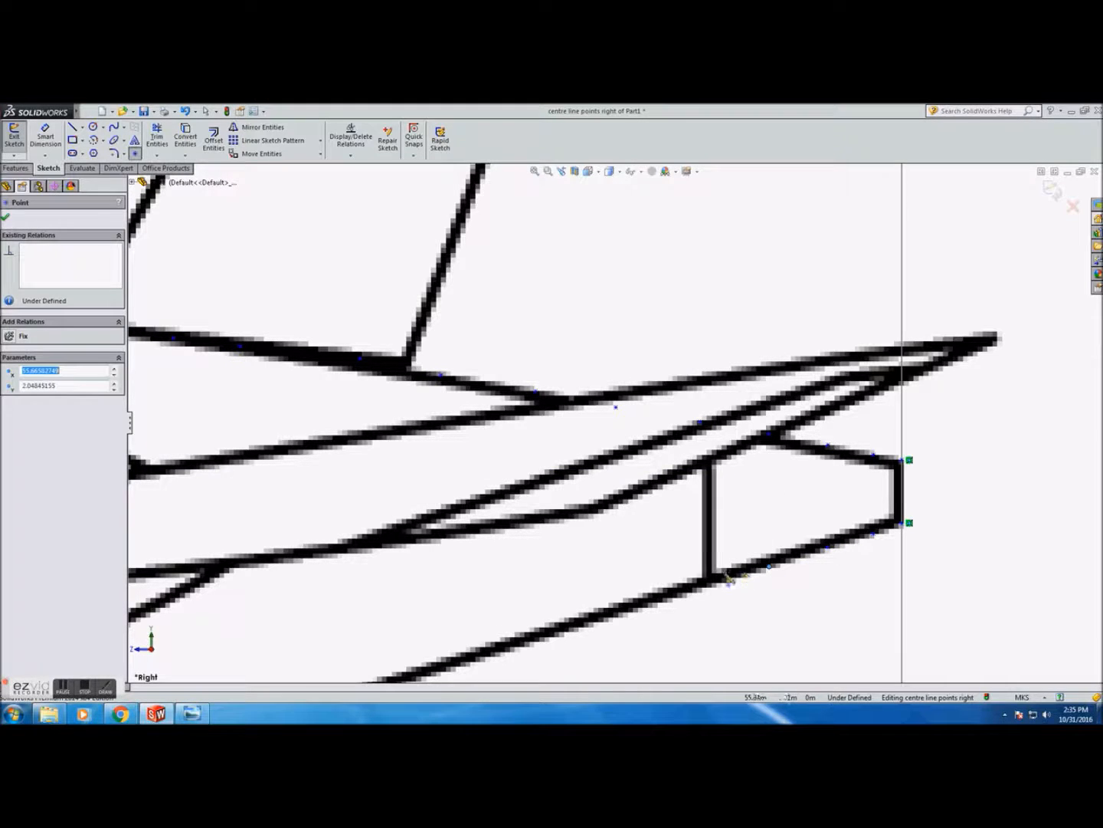
Place points along the lower outline of the tail cone going forward toward the rear cargo door
click(618, 611)
scroll(619, 610, up, 5)
scroll(603, 472, down, 3)
click(602, 481)
click(547, 498)
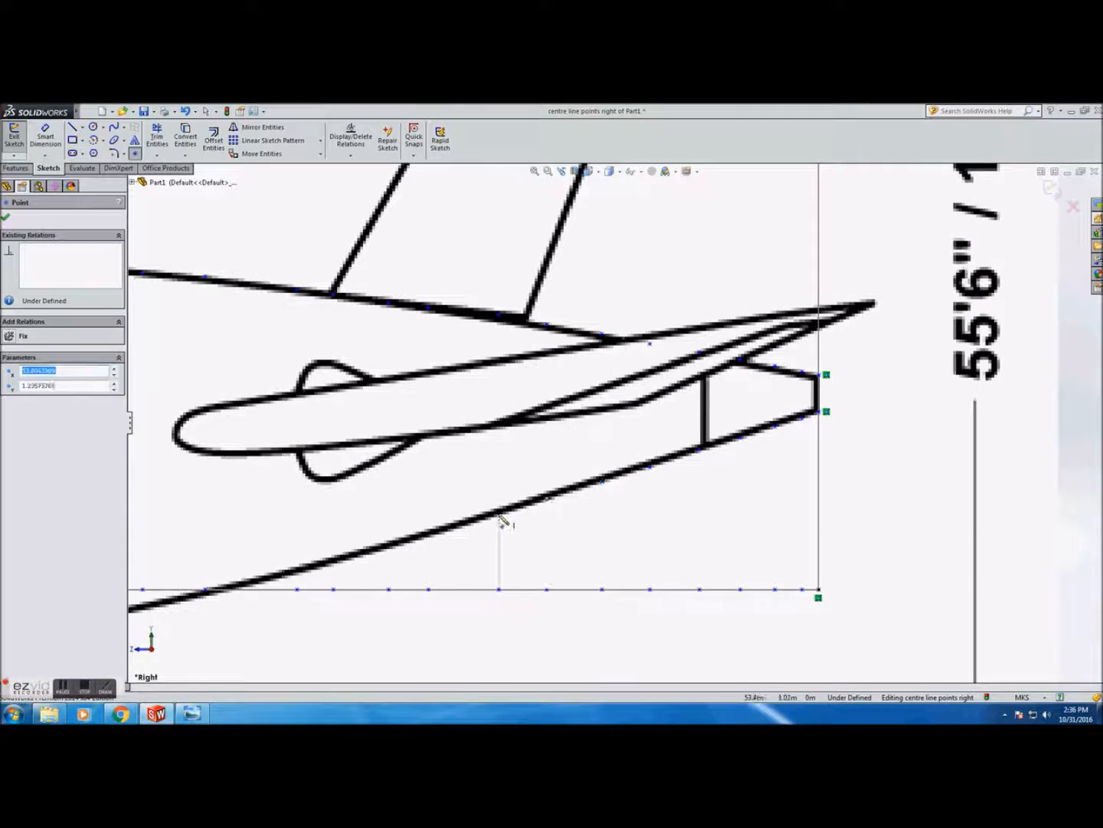
click(299, 573)
ctrl+middle_drag(126, 623, 326, 541)
click(217, 547)
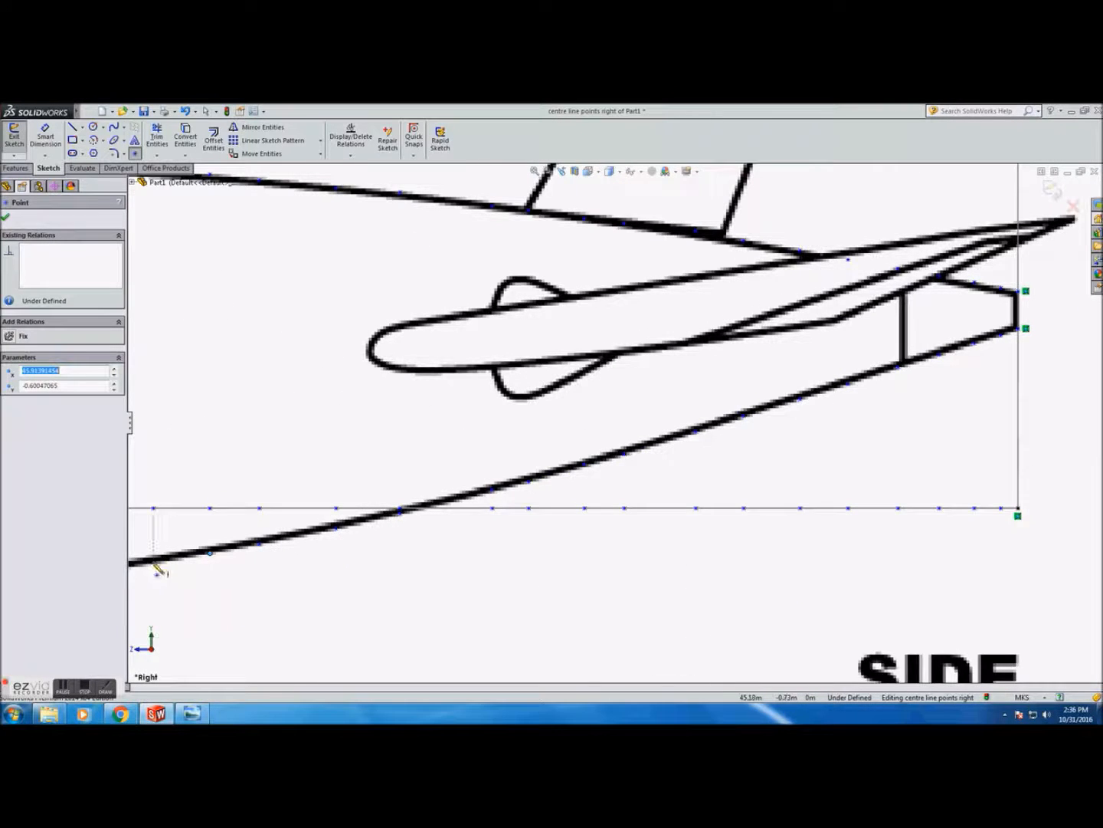
ctrl+middle_drag(158, 568, 497, 454)
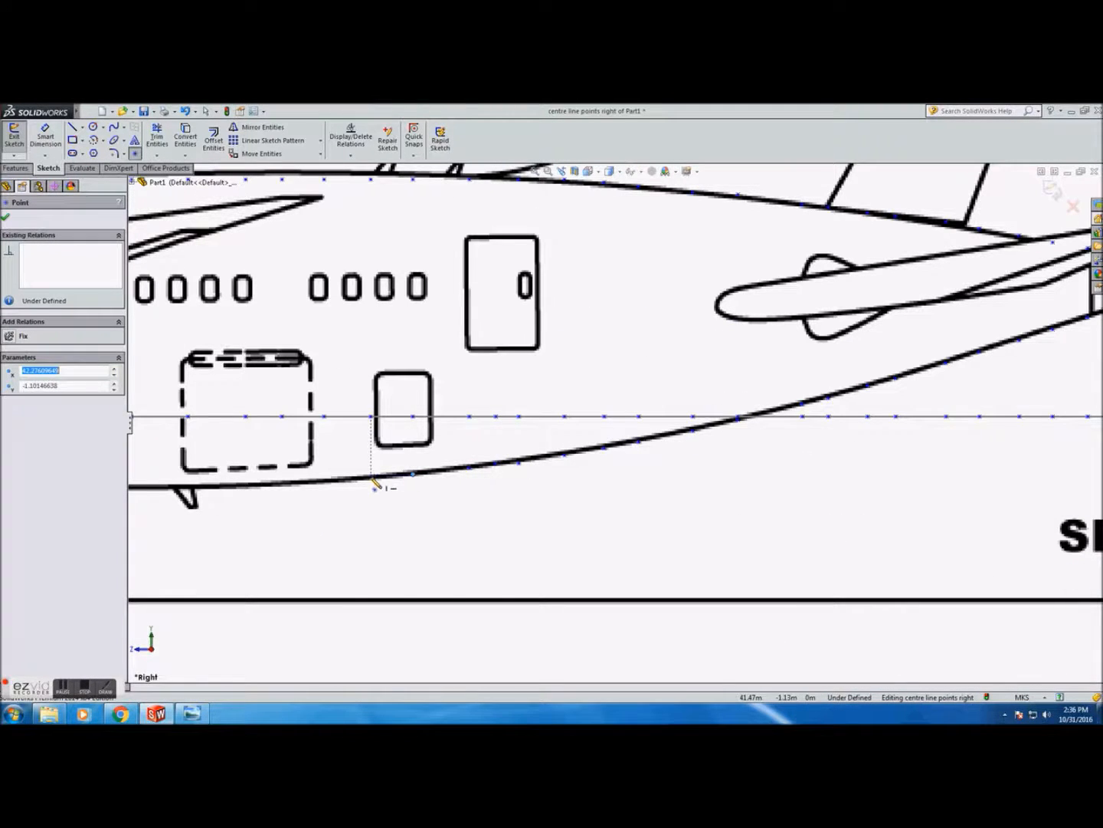
click(285, 481)
scroll(382, 472, up, 2)
scroll(518, 452, down, 6)
click(515, 445)
click(391, 443)
click(271, 445)
click(185, 448)
scroll(282, 438, up, 4)
click(523, 430)
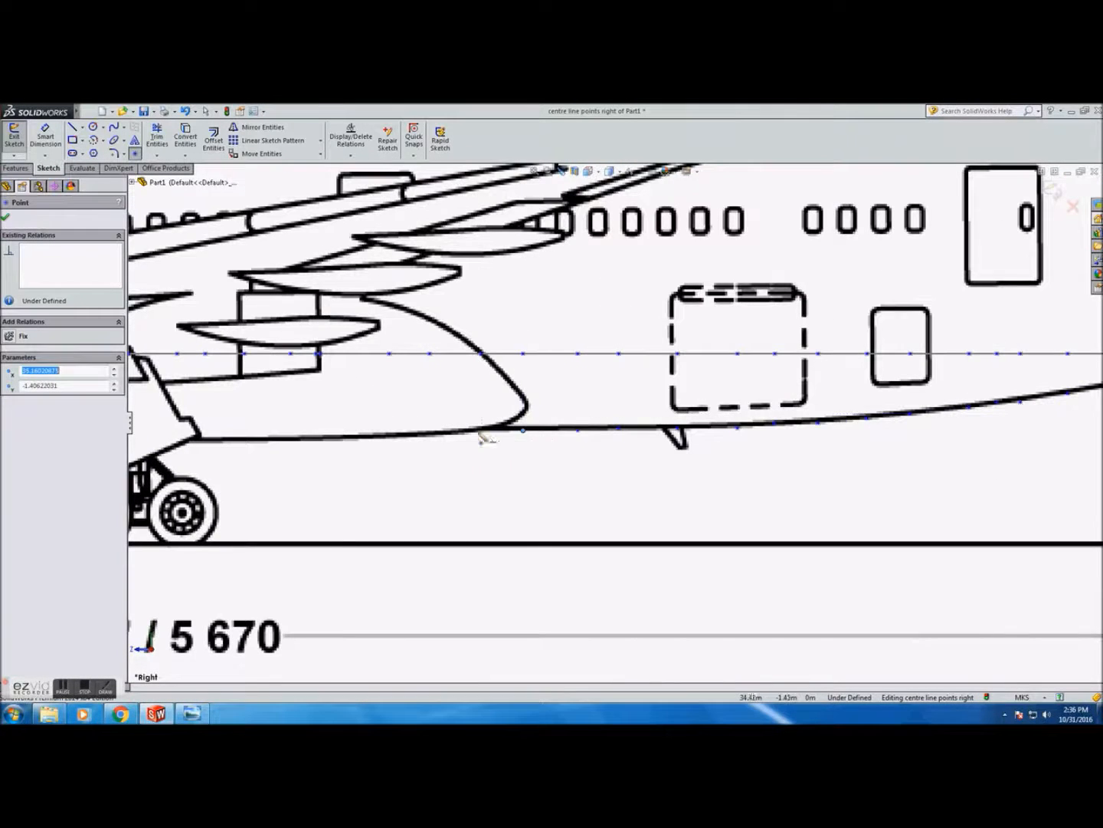
Continue placing points along the fuselage underside toward the main landing gear
scroll(368, 441, down, 3)
click(604, 422)
click(477, 423)
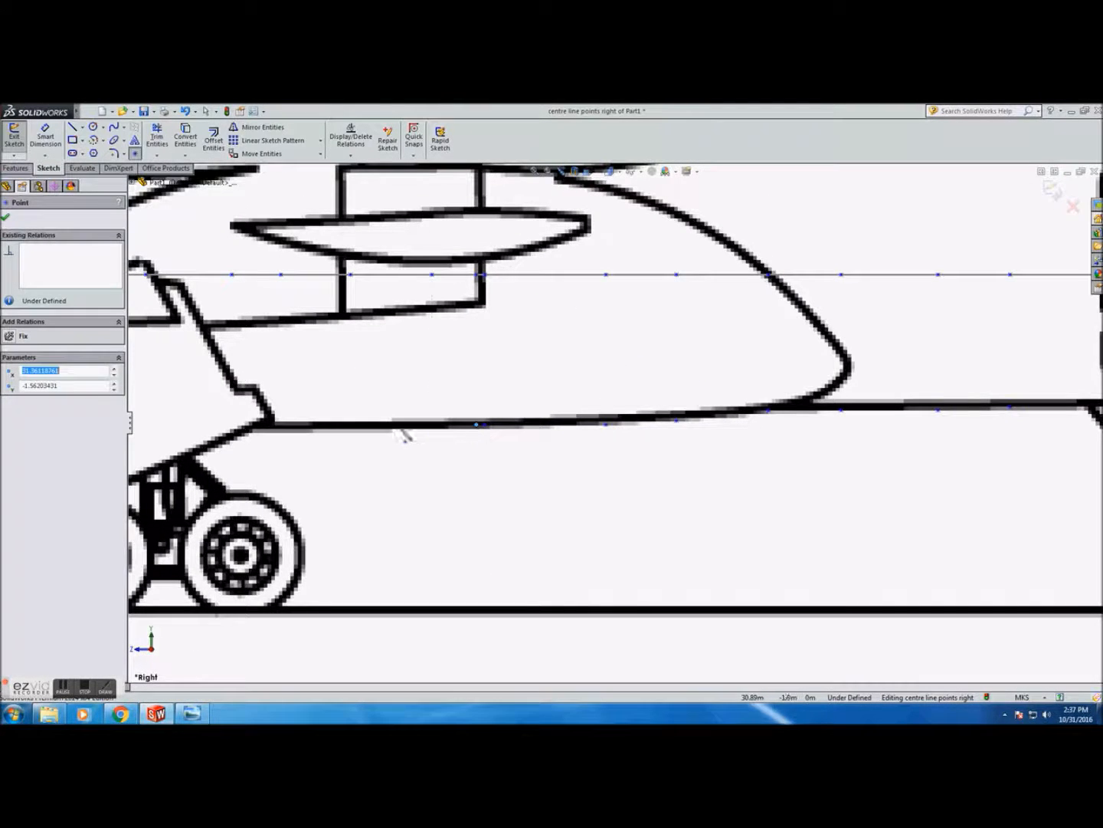
scroll(406, 429, down, 3)
click(466, 426)
scroll(460, 429, up, 2)
click(412, 425)
click(328, 427)
scroll(337, 429, up, 4)
scroll(398, 427, down, 3)
click(488, 421)
click(343, 422)
click(275, 422)
click(208, 427)
scroll(213, 428, up, 3)
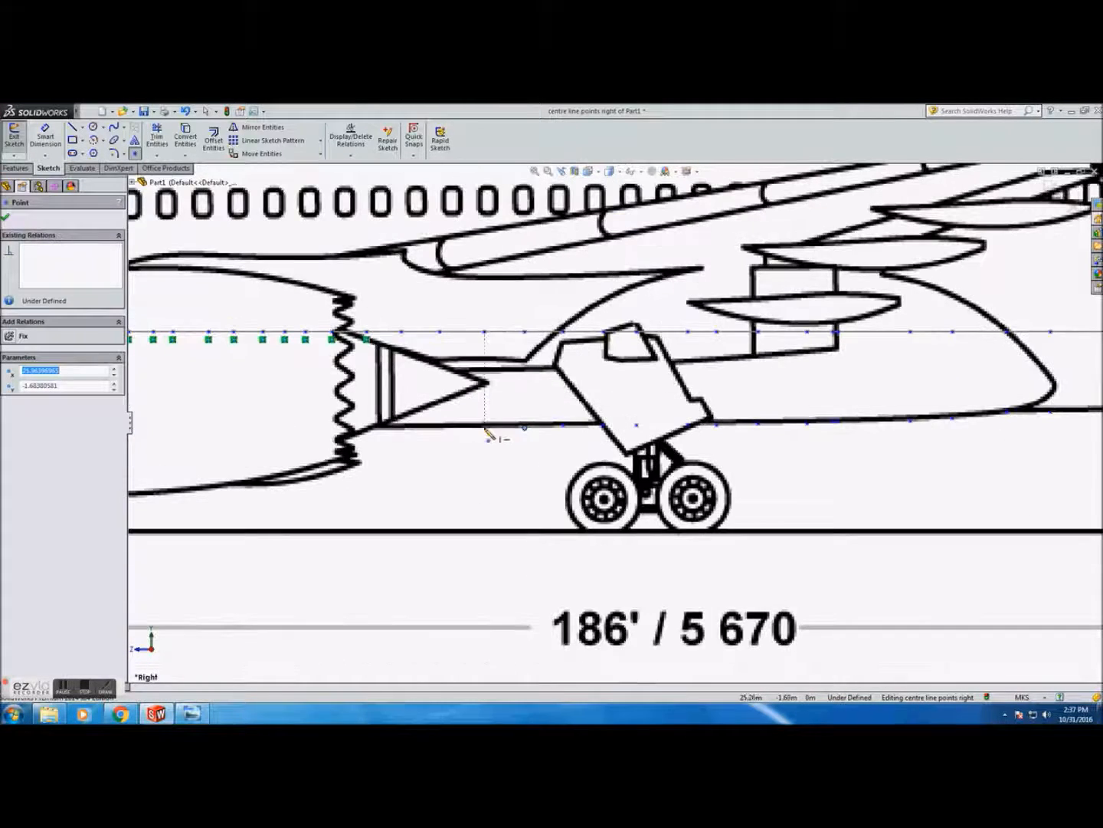
Place points along the fuselage underside past the engine and forward cargo door
scroll(371, 436, down, 2)
click(170, 415)
click(329, 416)
click(360, 416)
click(384, 416)
click(427, 416)
click(458, 416)
click(494, 416)
click(521, 418)
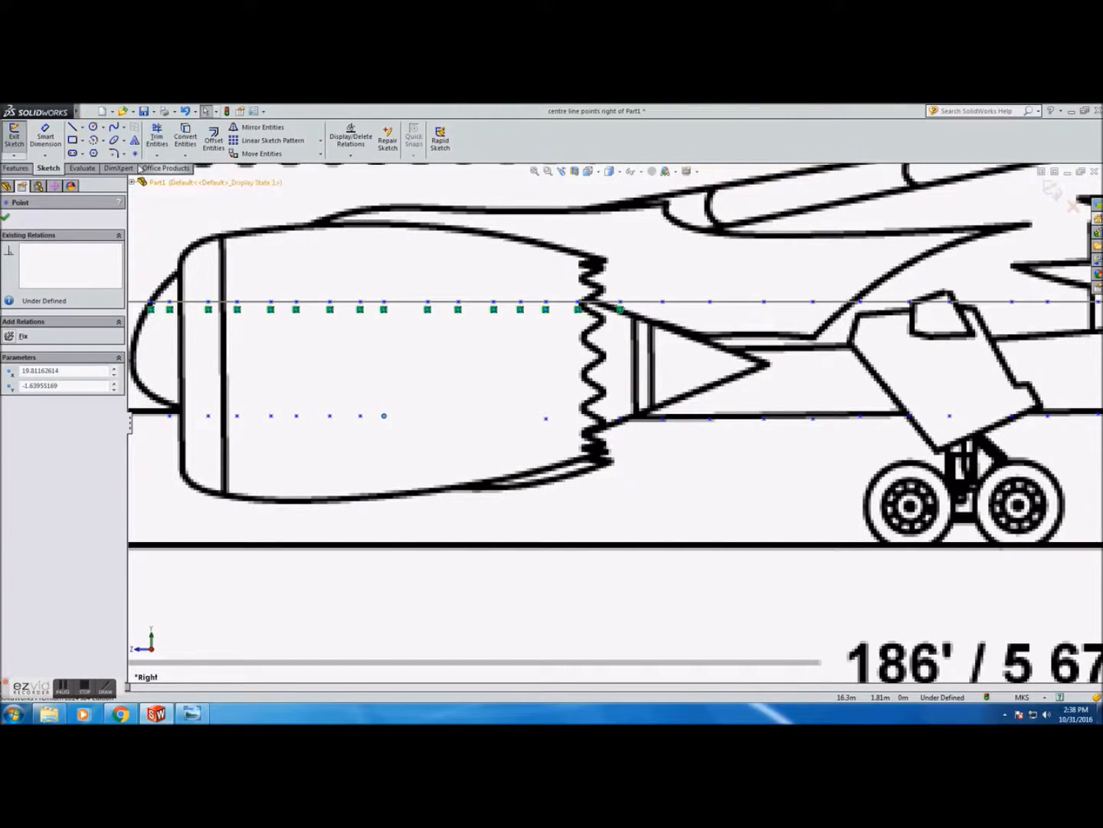
click(434, 418)
scroll(501, 407, up, 2)
click(468, 403)
click(437, 402)
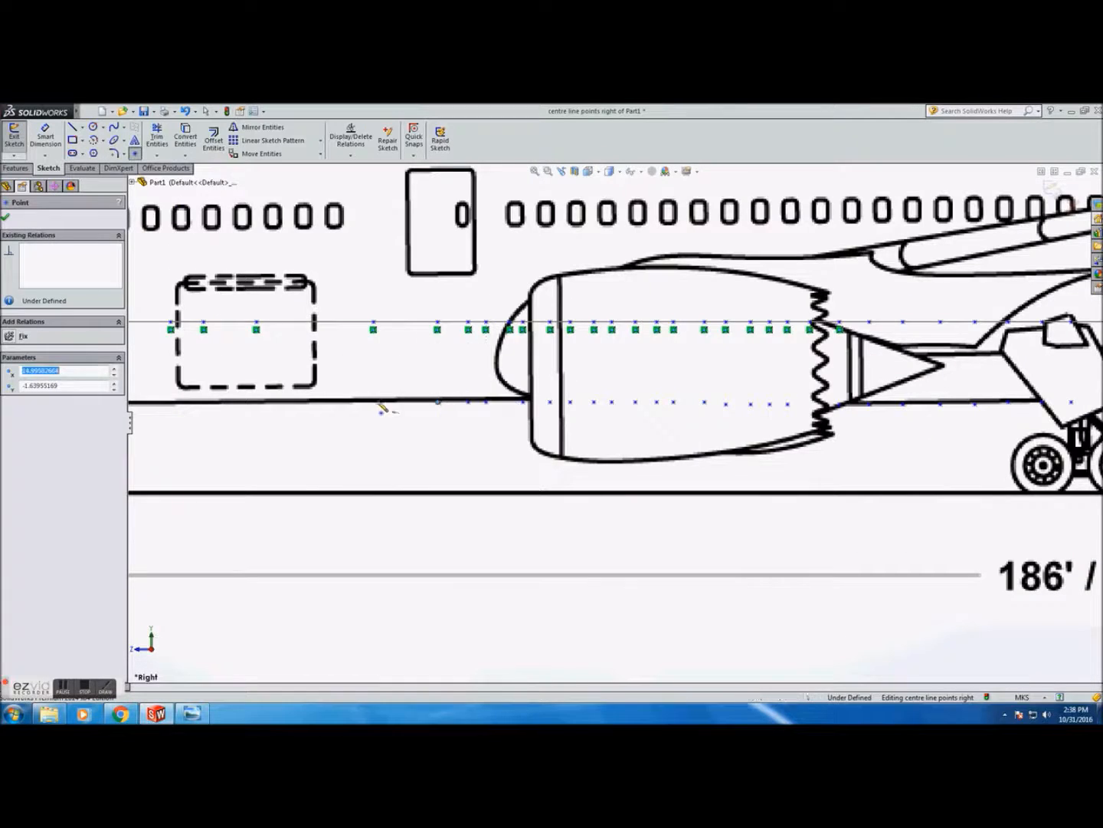
click(374, 401)
scroll(170, 399, down, 4)
click(355, 410)
click(241, 412)
click(175, 413)
Place points along the underside up to the nose tip and close the Point tool
scroll(175, 413, up, 5)
scroll(174, 413, up, 2)
scroll(181, 413, down, 4)
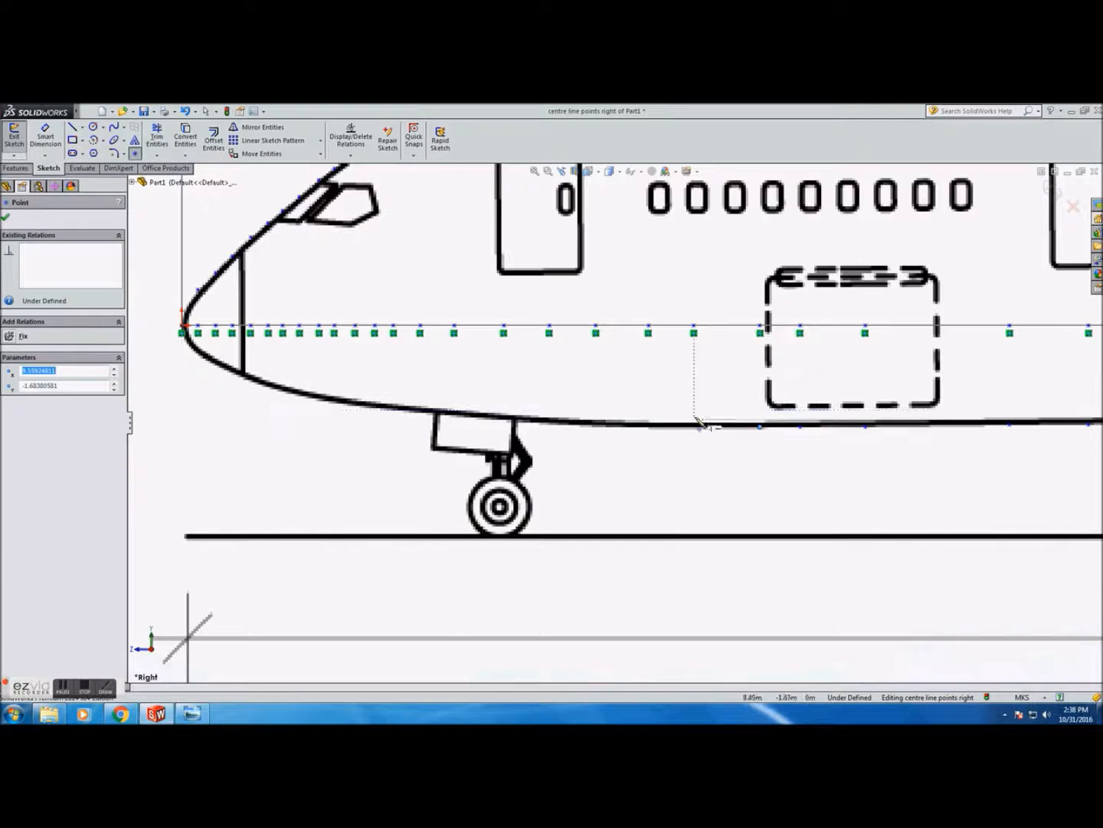
click(693, 426)
click(649, 426)
click(596, 426)
click(549, 424)
click(504, 421)
scroll(452, 421, down, 4)
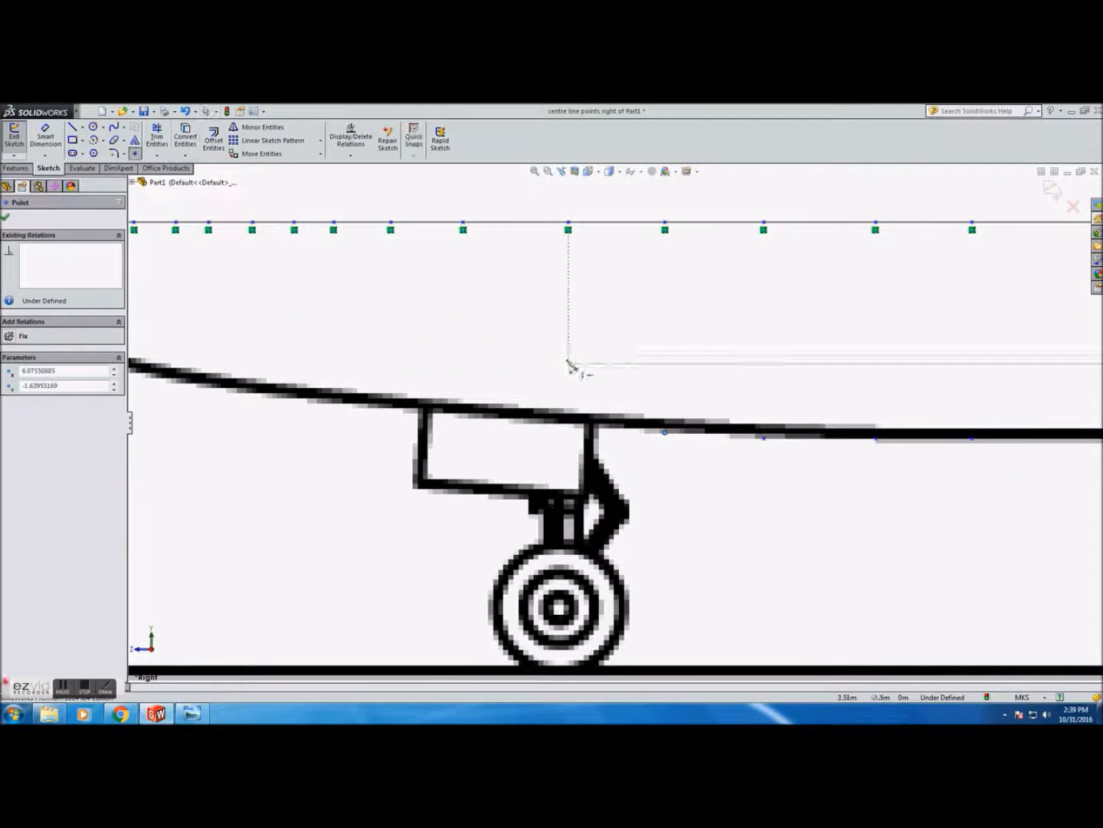
click(463, 413)
click(391, 404)
click(294, 396)
click(253, 390)
click(208, 385)
click(175, 377)
click(134, 371)
scroll(136, 371, up, 4)
scroll(259, 376, down, 2)
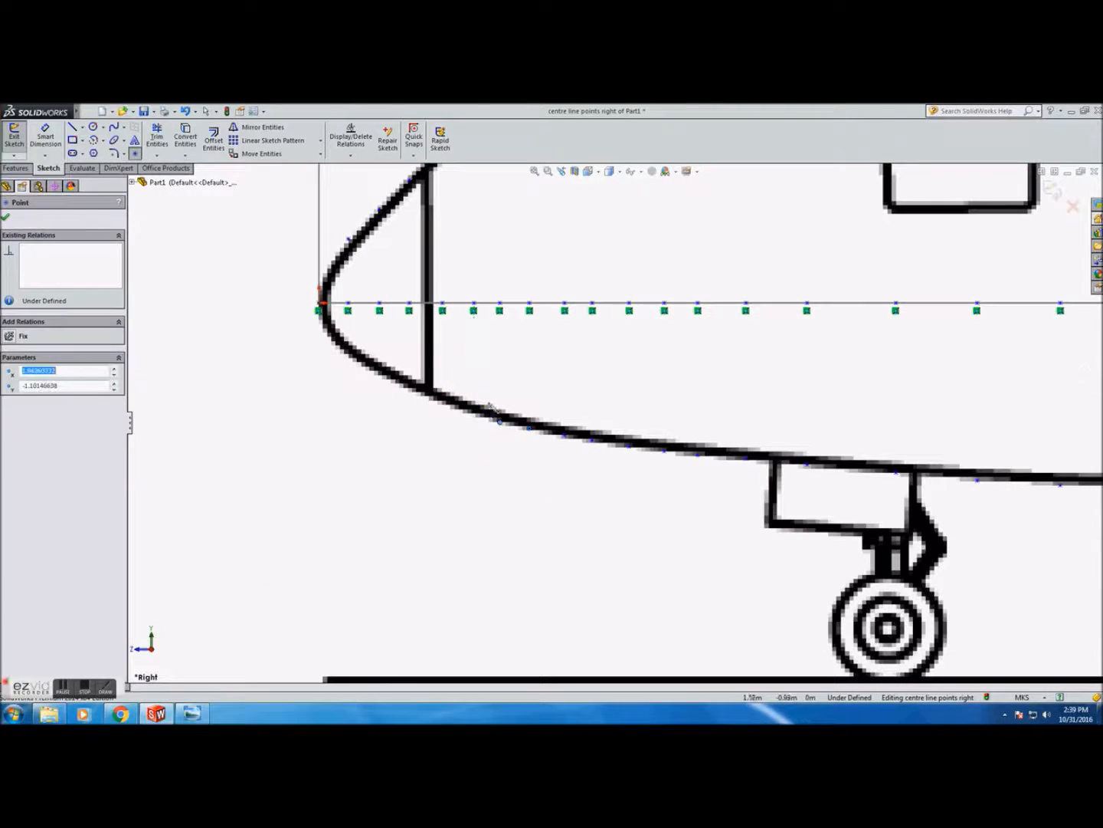
scroll(456, 412, down, 3)
scroll(612, 421, up, 3)
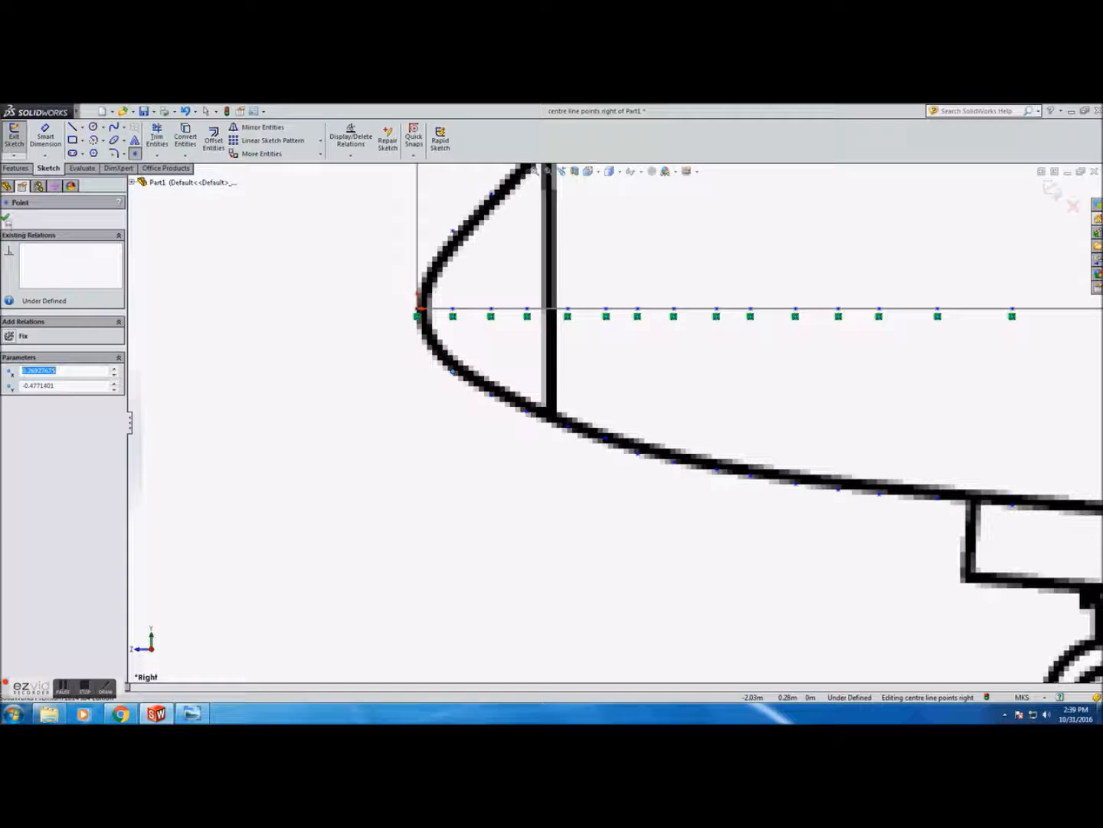
click(6, 220)
scroll(406, 329, up, 8)
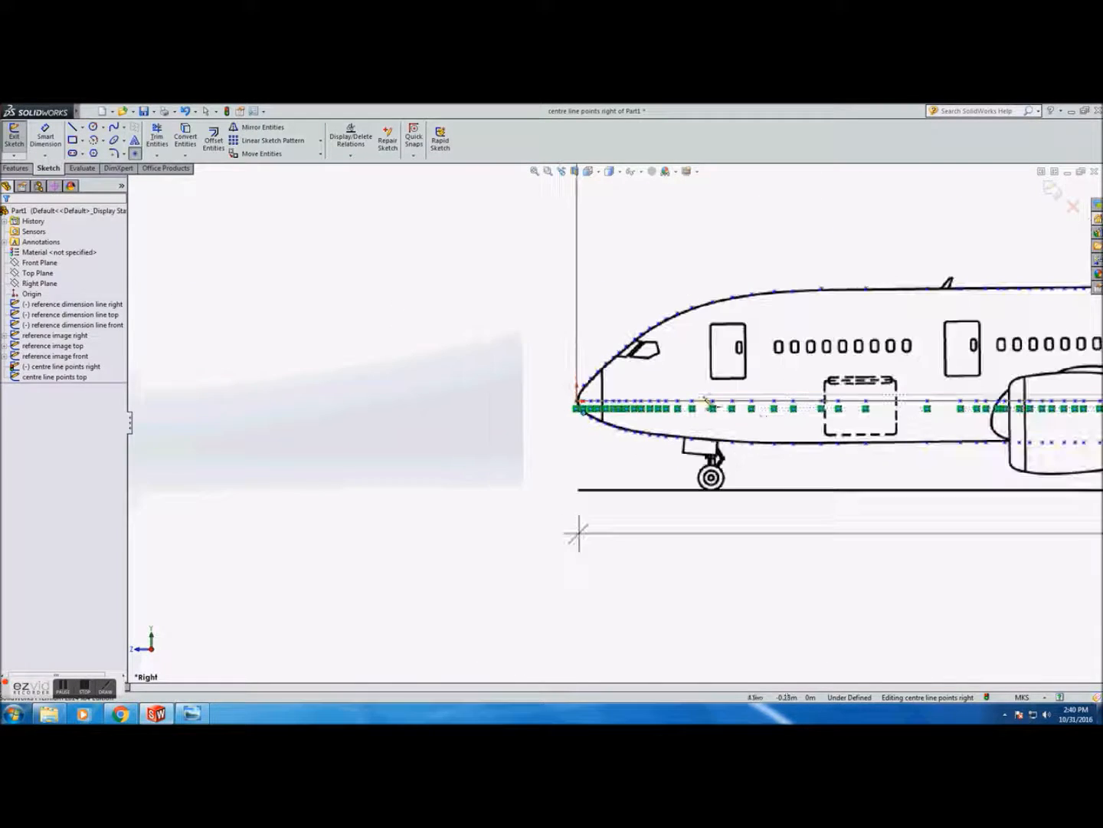
scroll(881, 445, up, 5)
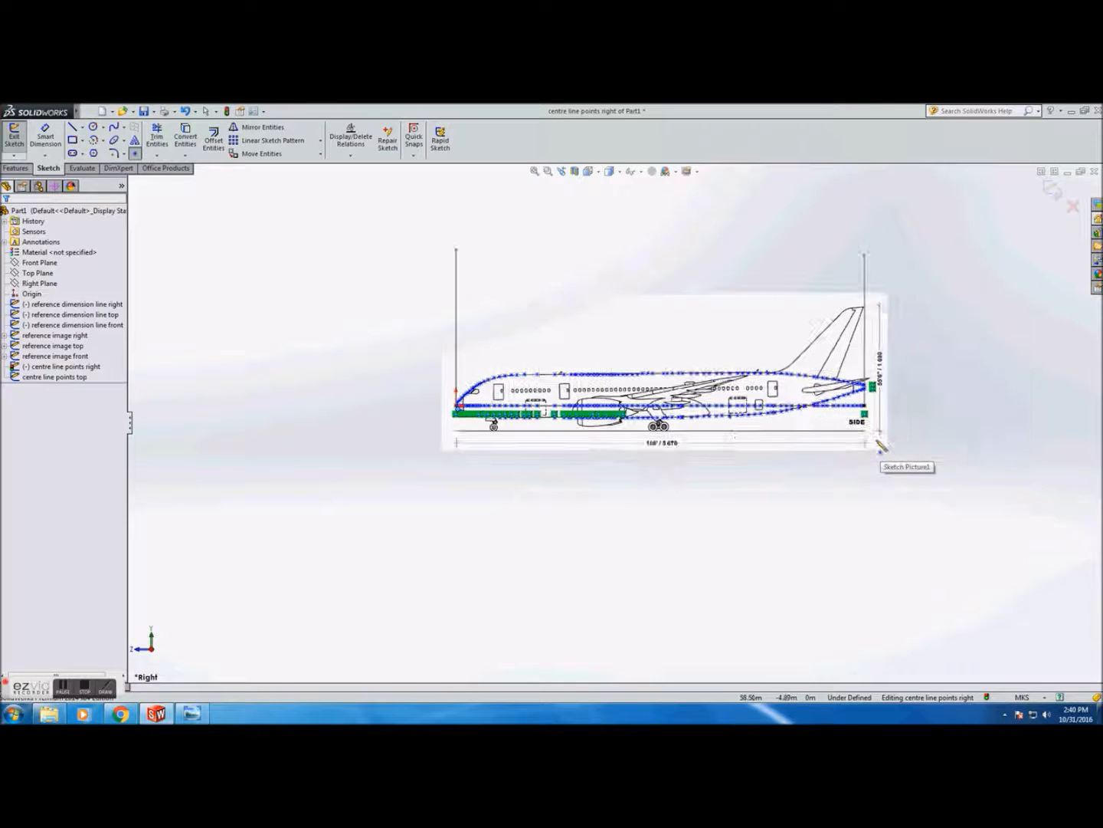
scroll(552, 444, down, 3)
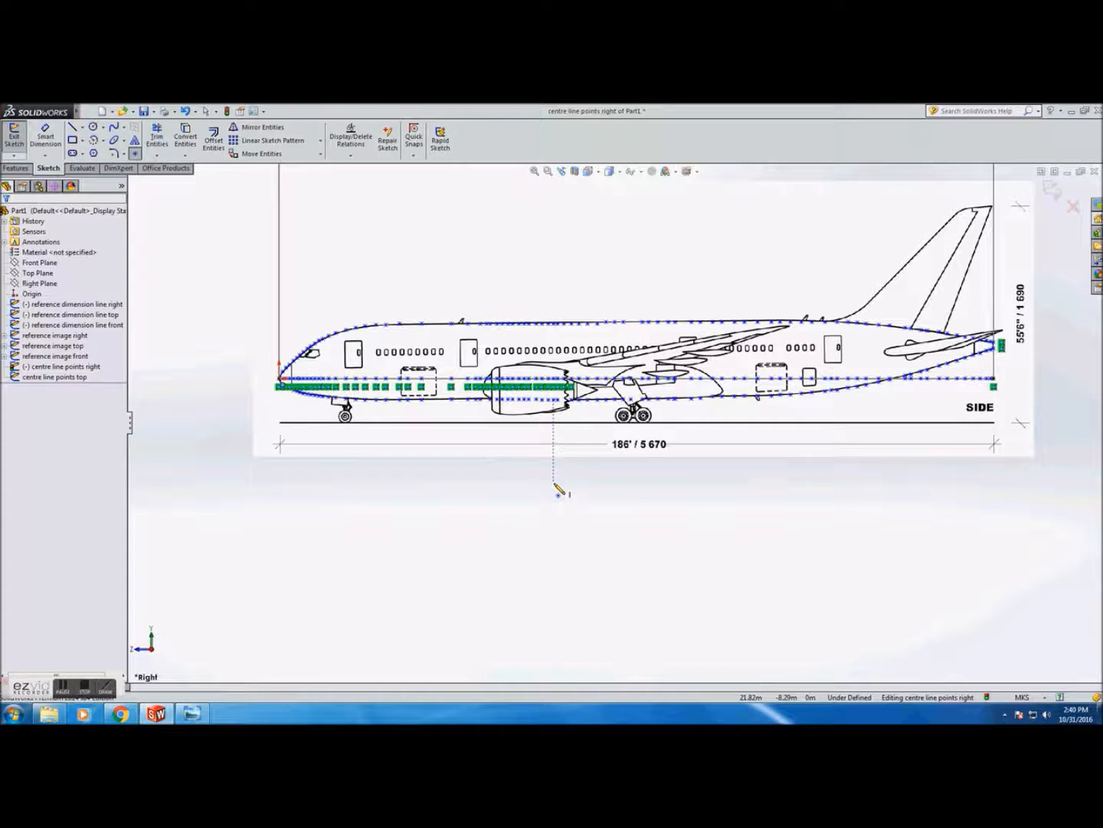
click(63, 686)
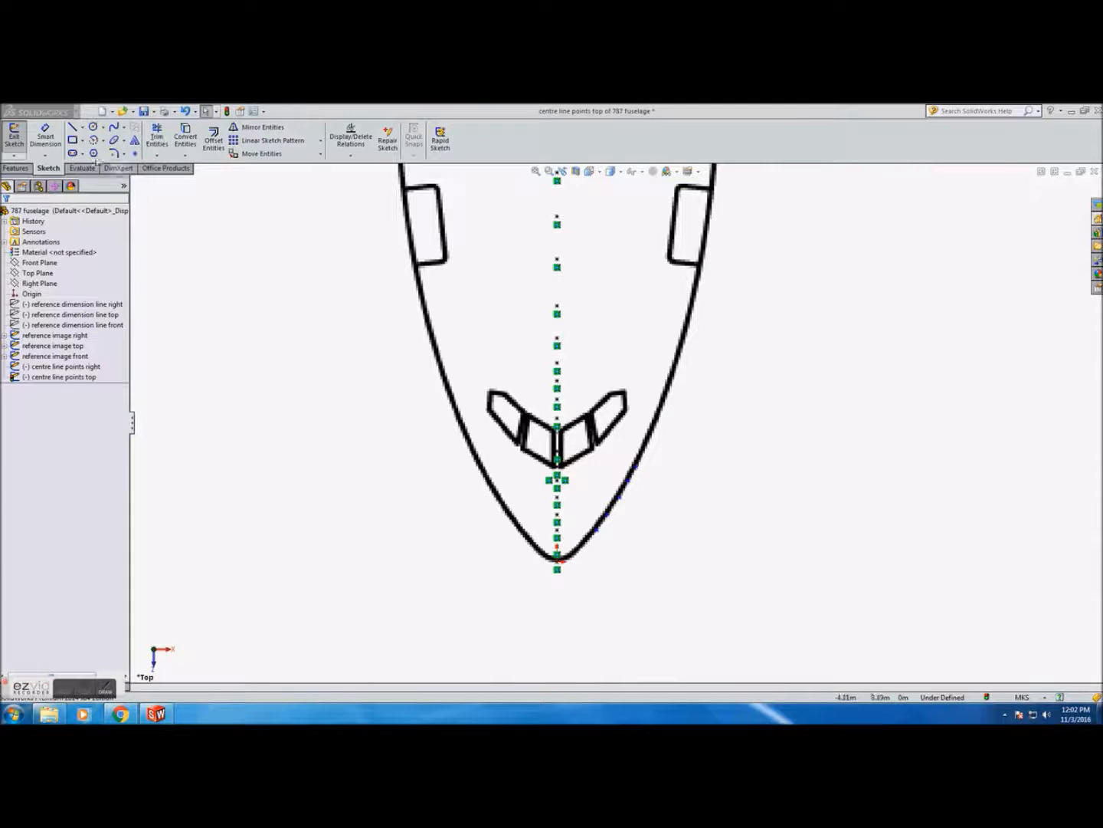
Draw a line along the fuselage centreline from the nose tip to the tail tip in the top-view sketch
click(73, 127)
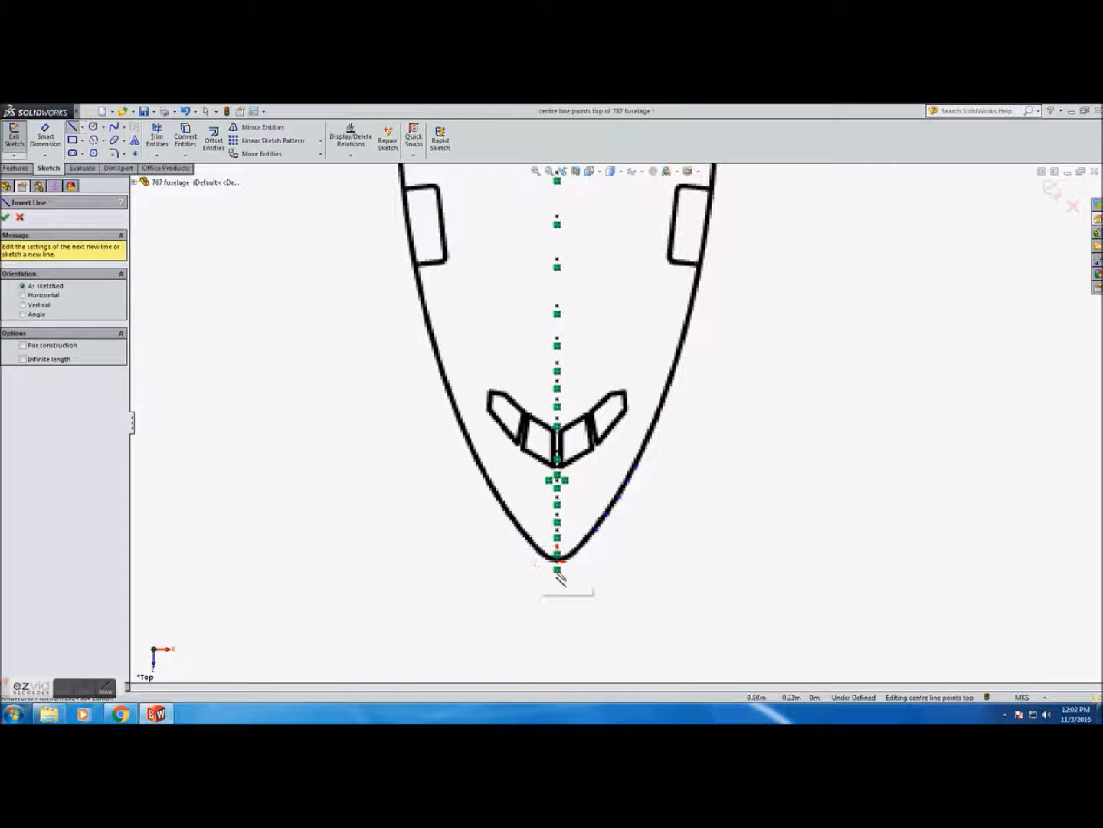
click(559, 569)
scroll(594, 528, down, 4)
scroll(603, 506, up, 10)
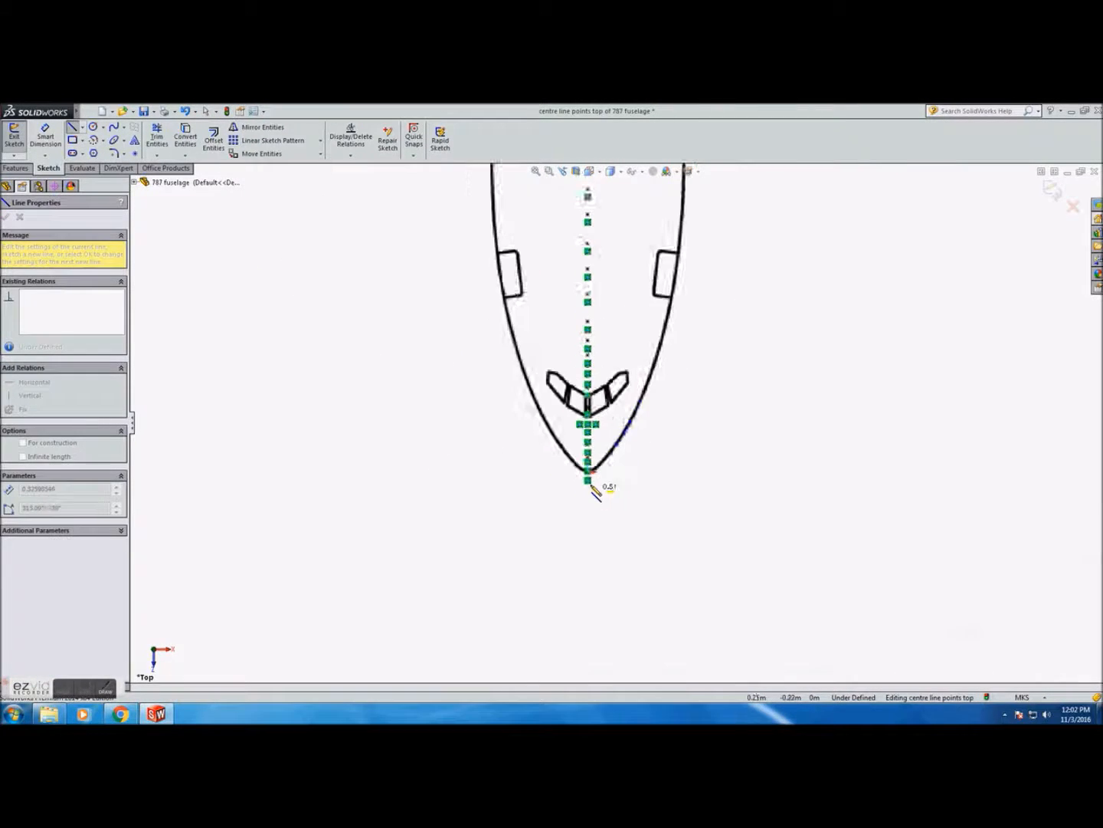
scroll(627, 294, down, 10)
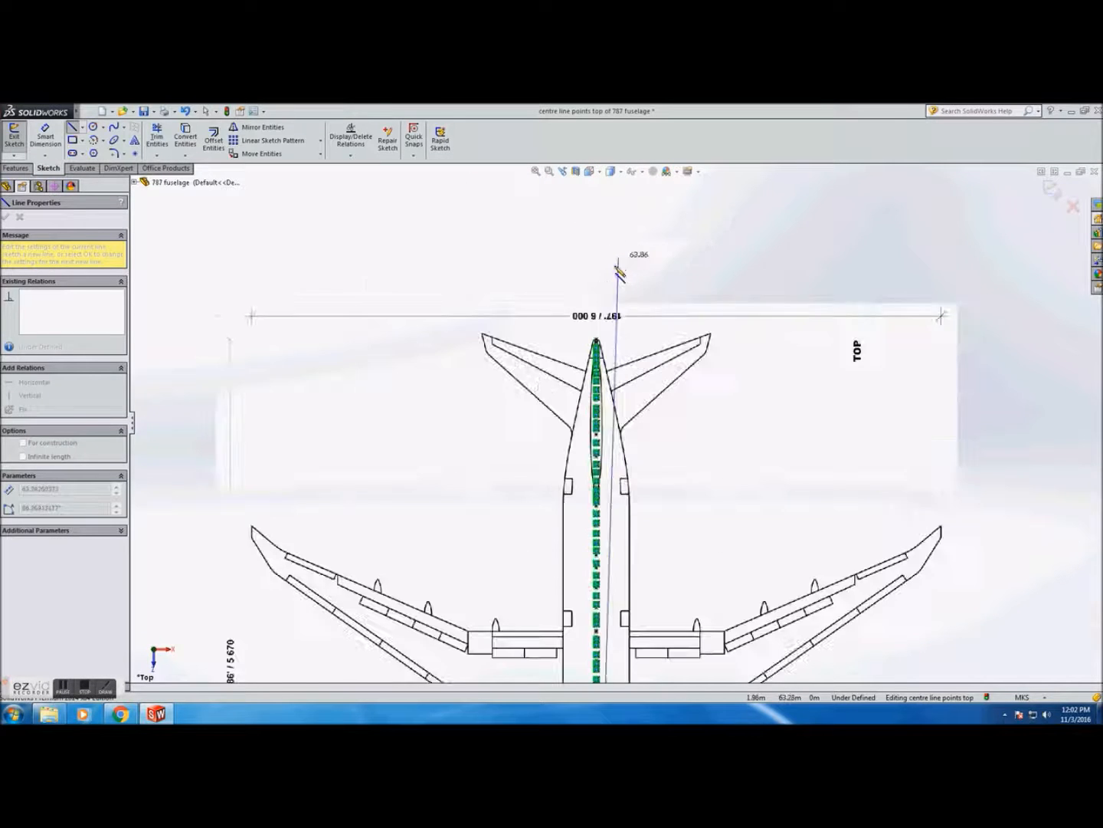
click(571, 443)
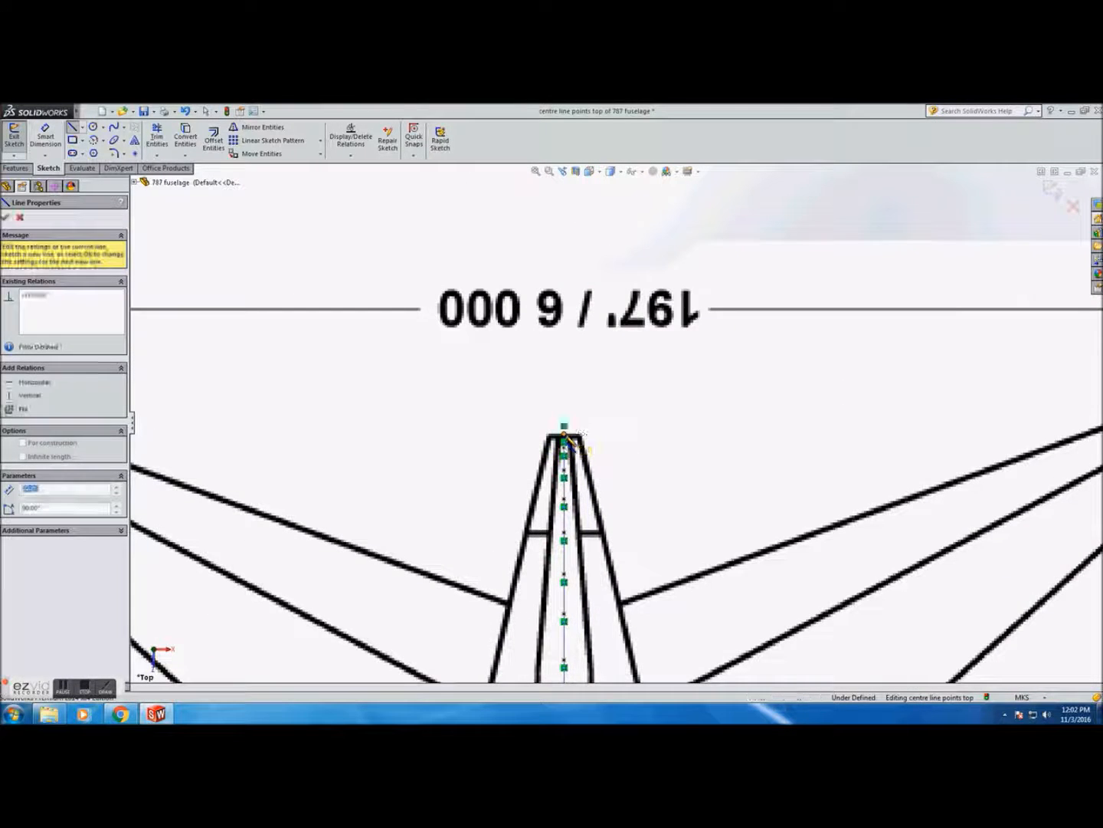
scroll(611, 463, up, 3)
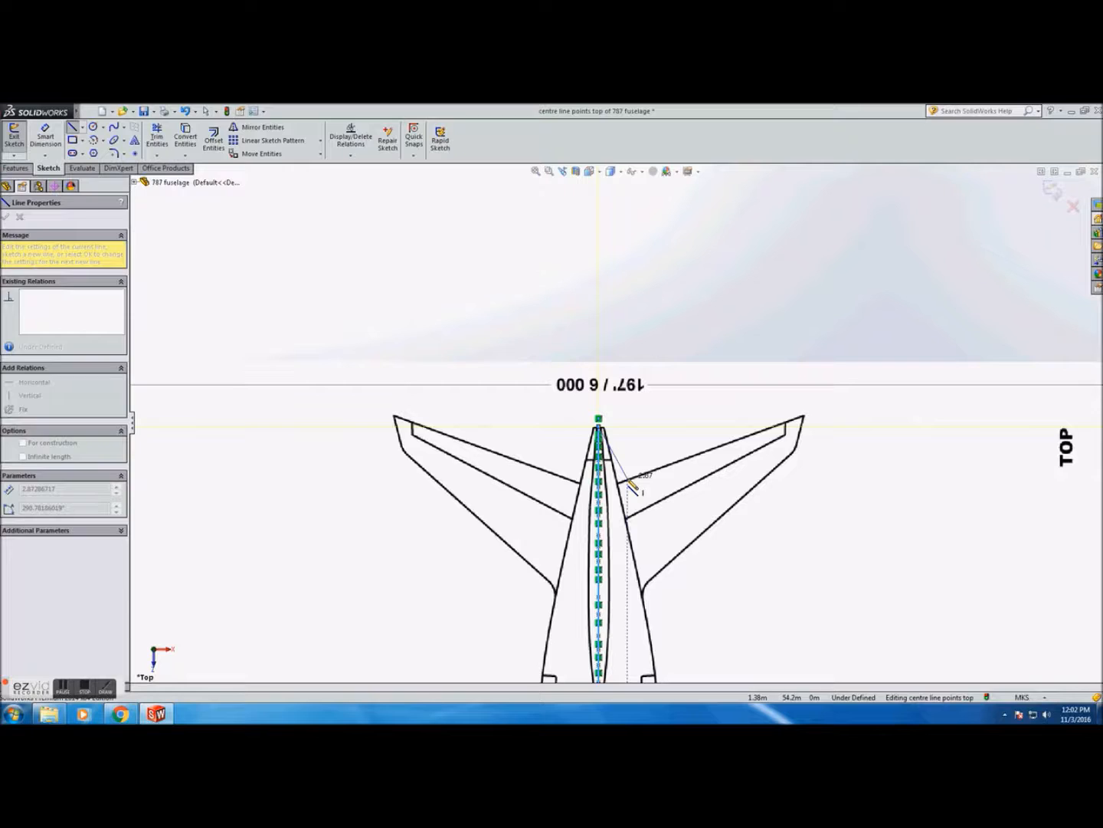
key(Escape)
Mirror the nose outline points about the centre line to the opposite side of the fuselage
scroll(635, 536, up, 14)
scroll(623, 529, down, 7)
scroll(599, 423, down, 4)
scroll(603, 420, down, 4)
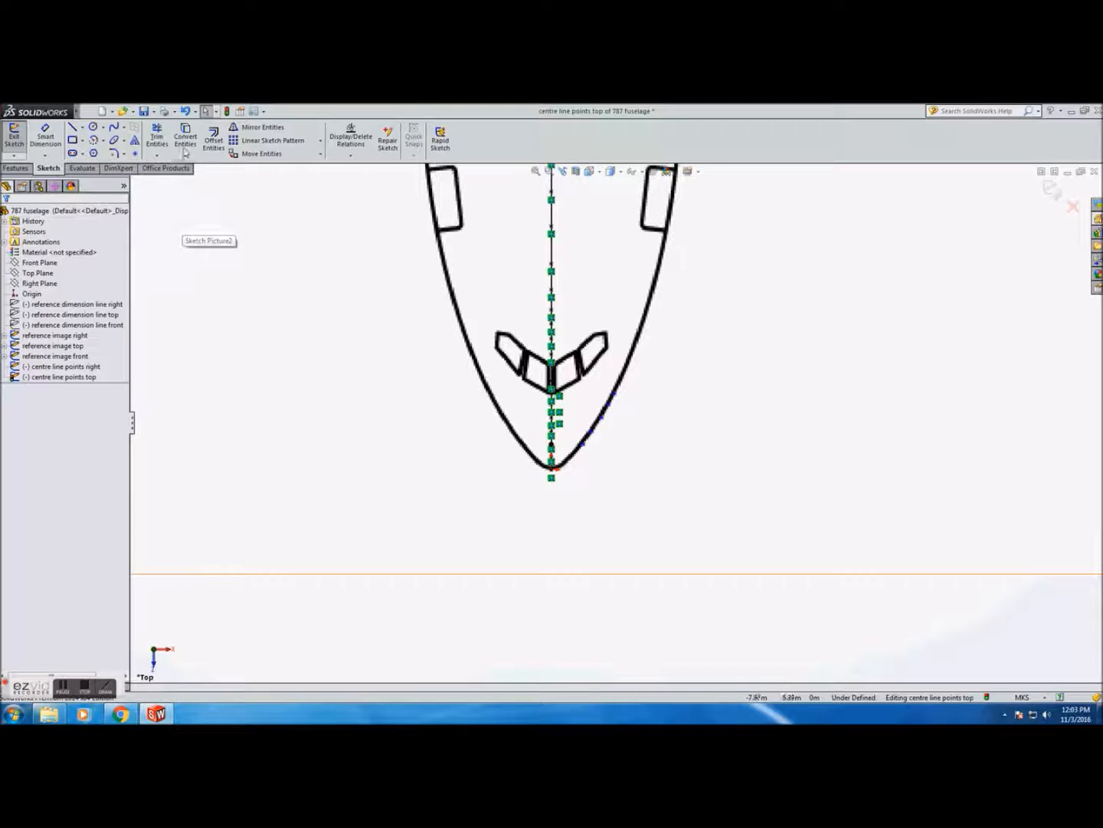
click(261, 128)
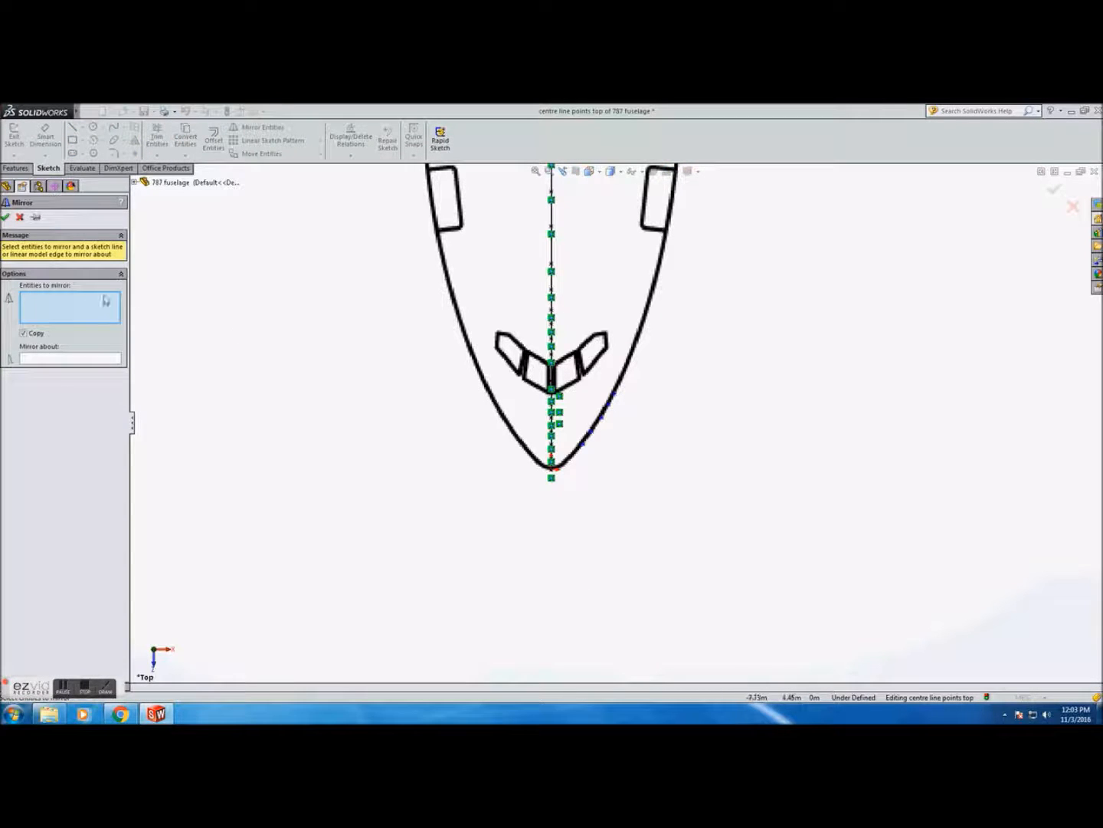
click(587, 447)
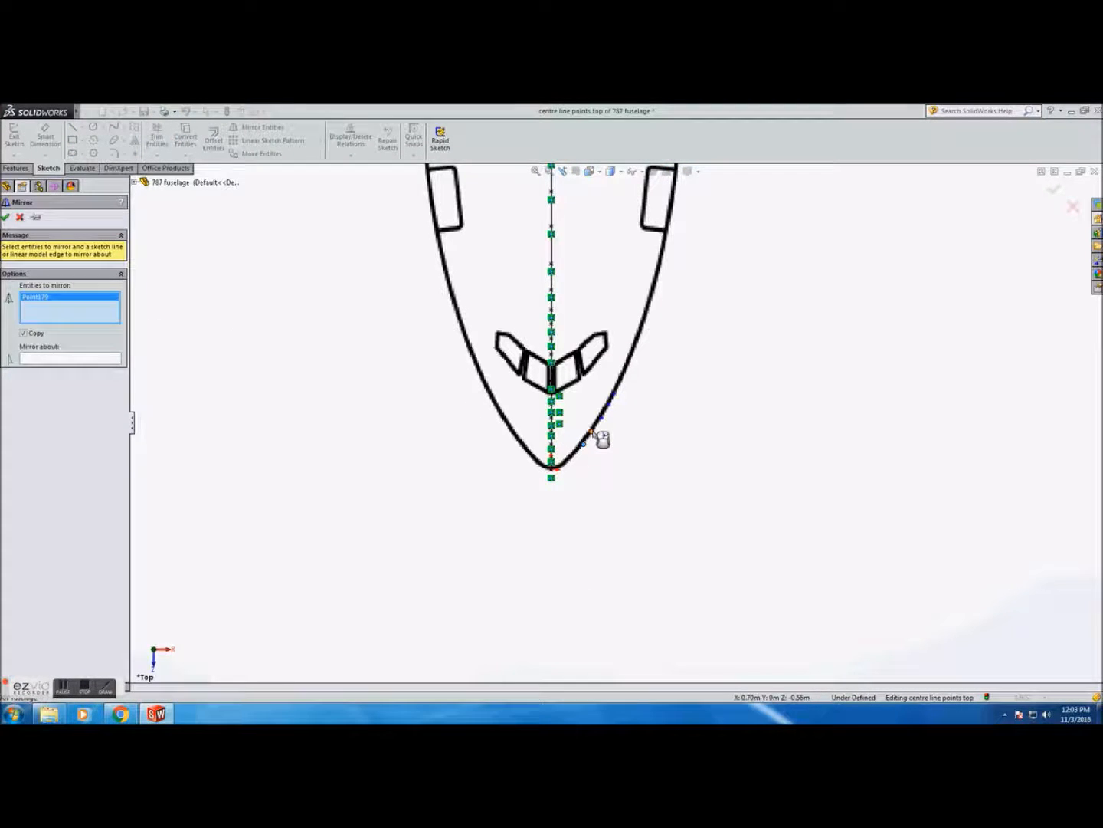
click(600, 439)
click(609, 413)
click(610, 403)
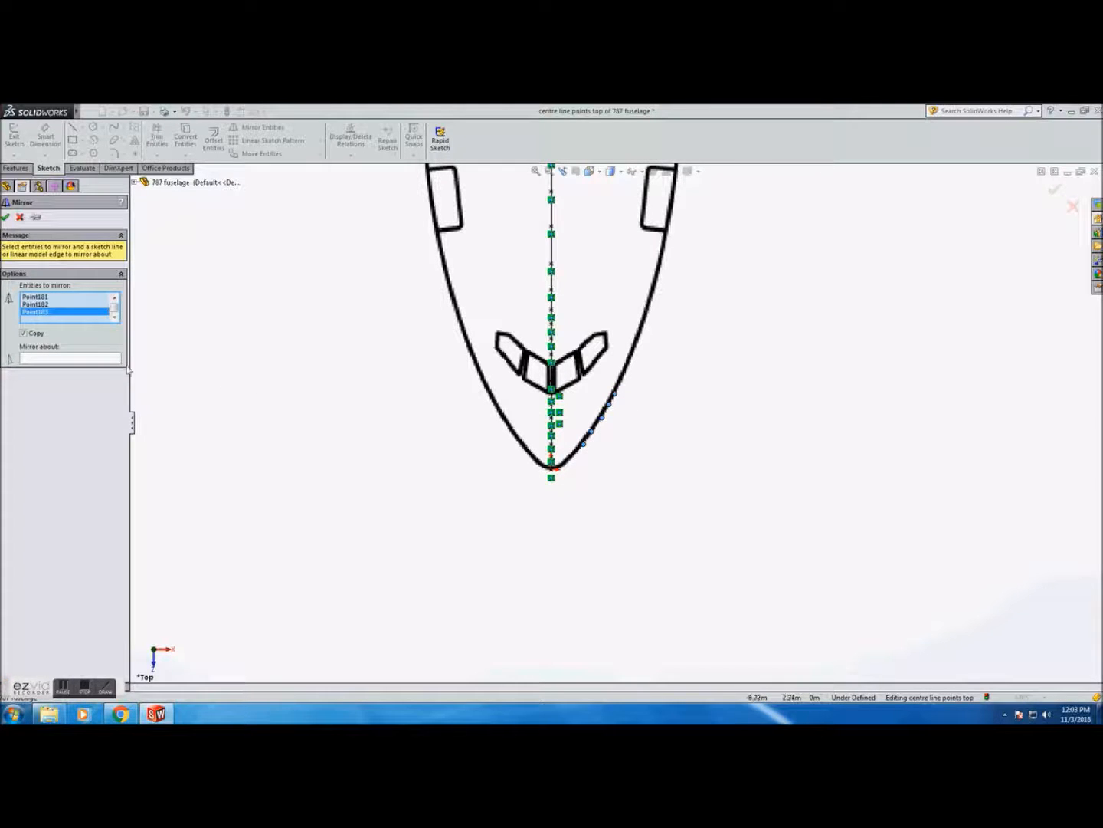
click(108, 359)
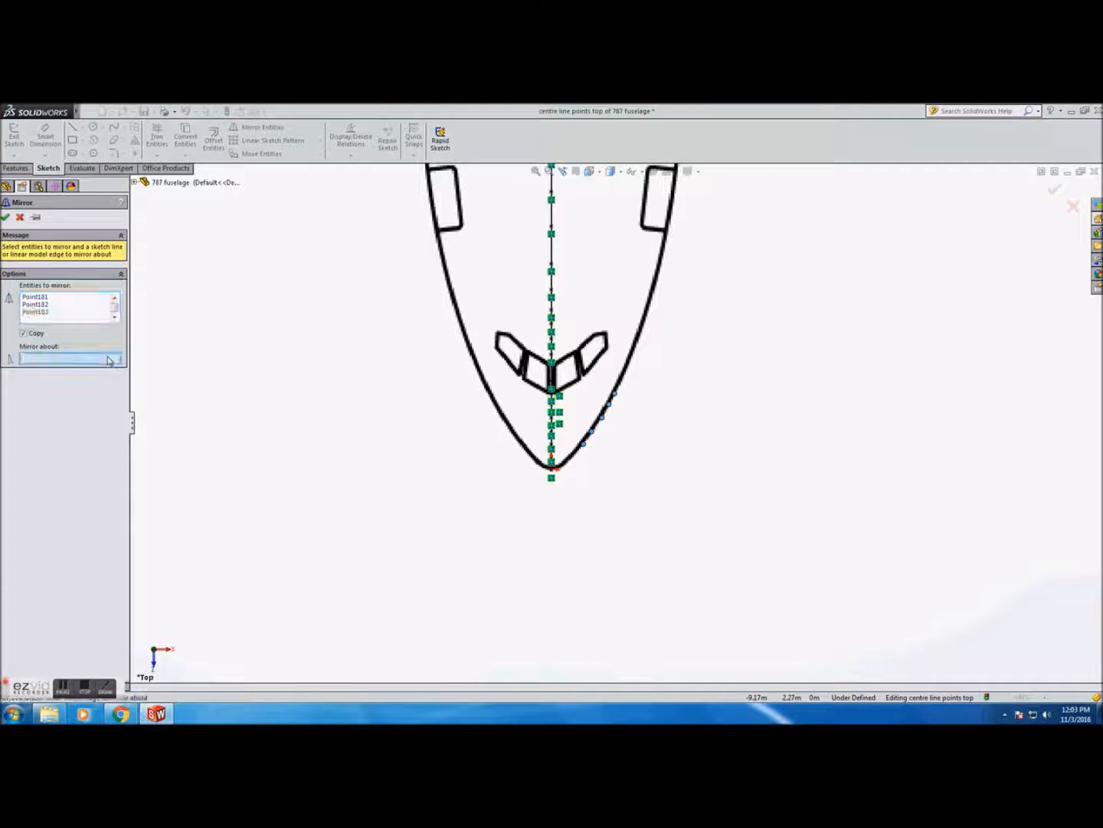
click(552, 379)
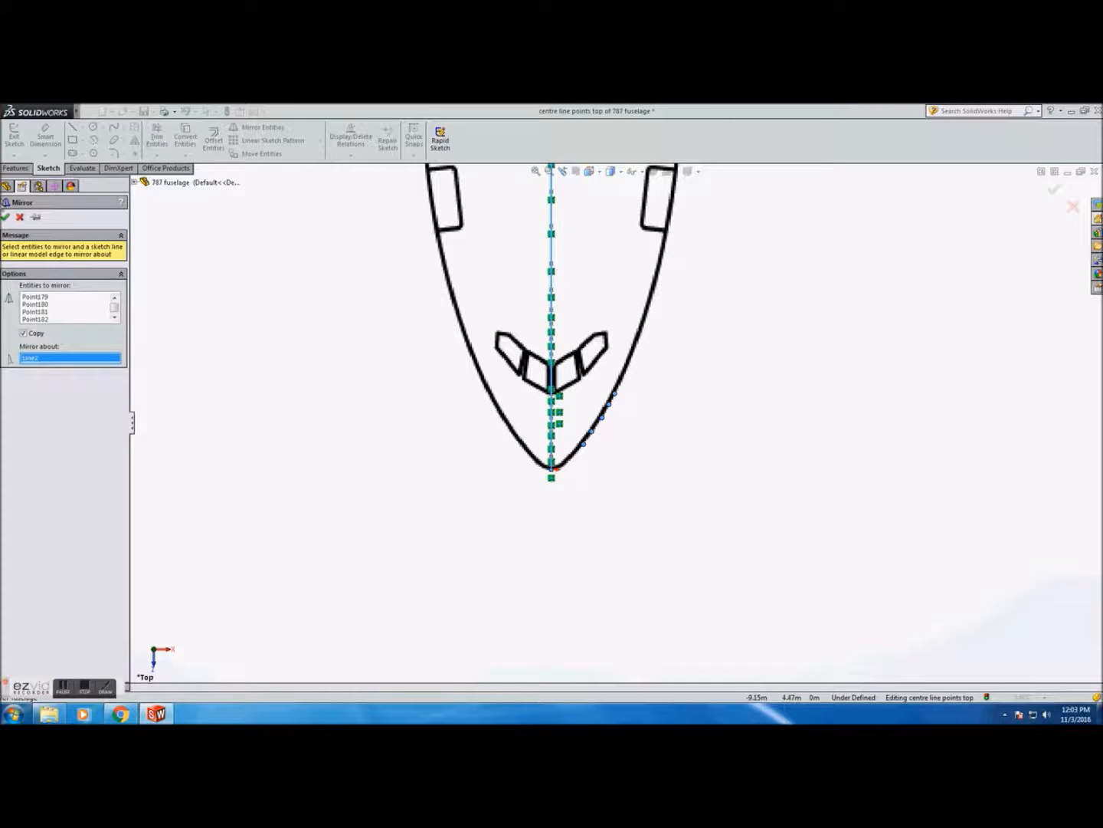
click(4, 216)
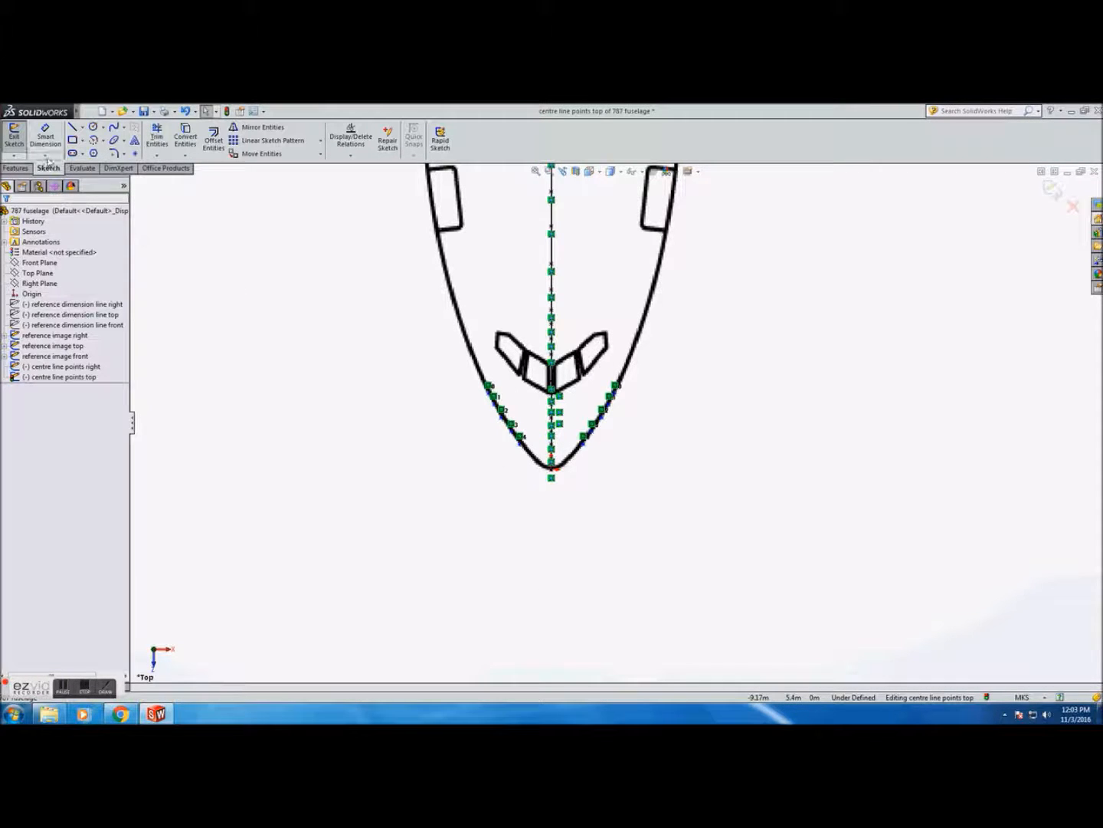
Place points with the Point tool along the right fuselage outline behind the nose
click(134, 153)
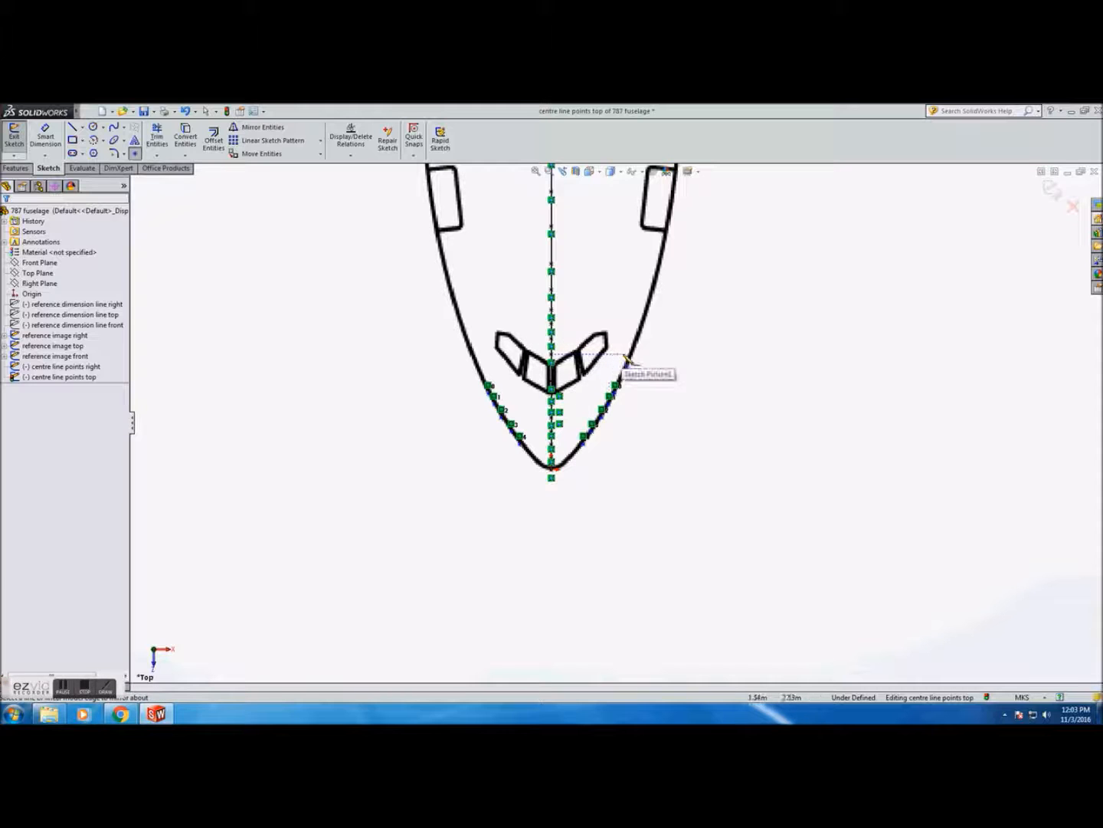
scroll(635, 362, up, 2)
scroll(659, 360, down, 3)
scroll(661, 300, up, 4)
scroll(664, 299, down, 5)
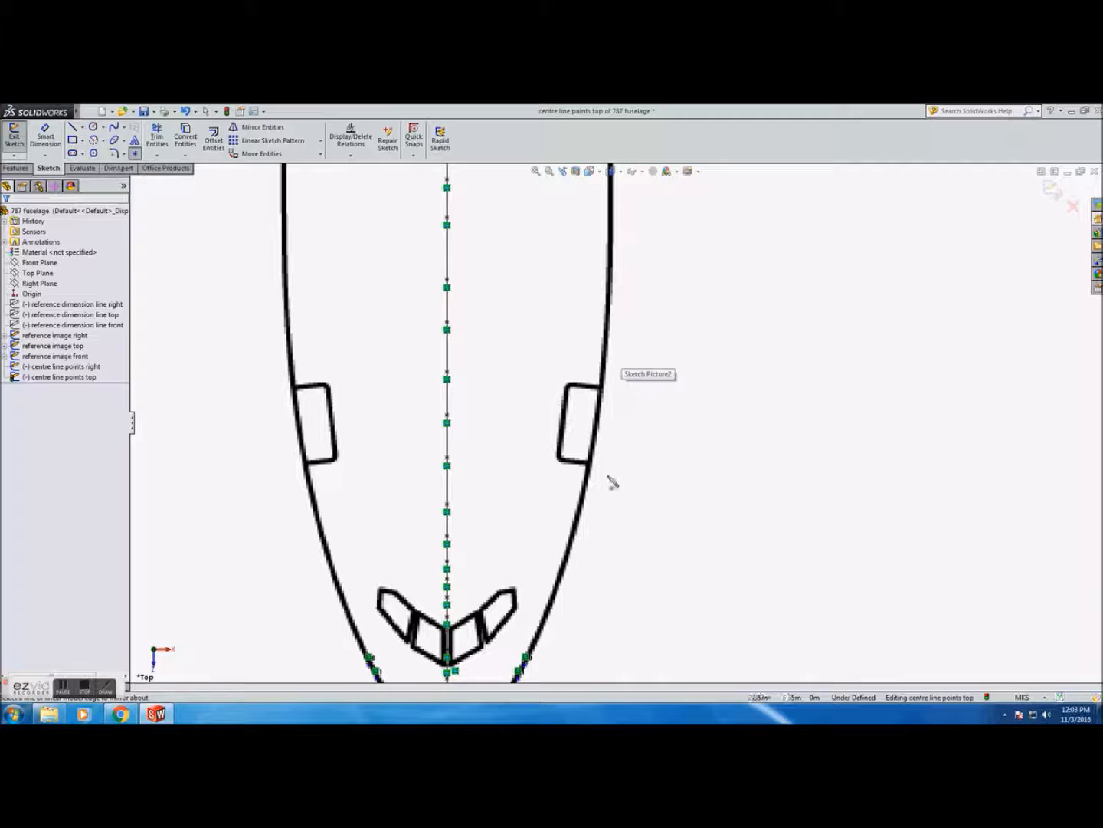
scroll(595, 558, up, 2)
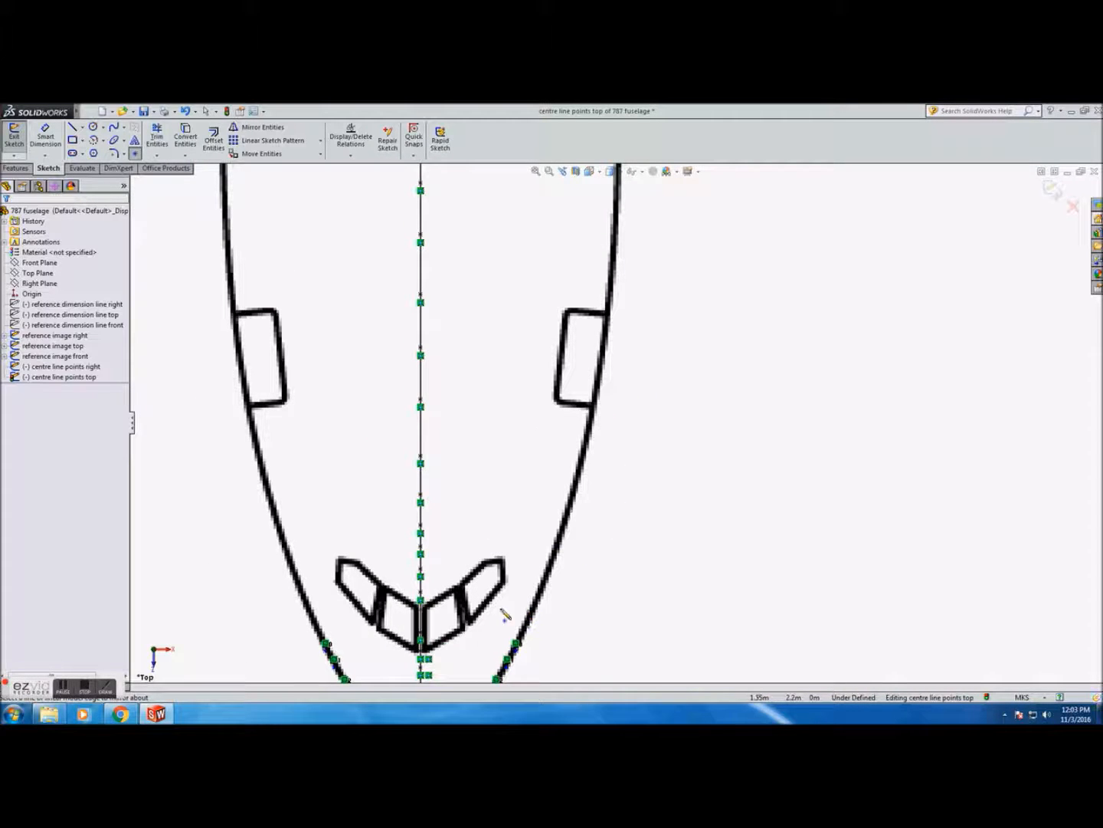
mouse_move(517, 613)
mouse_down()
mouse_move(554, 581)
mouse_move(587, 464)
mouse_up()
click(584, 457)
click(594, 400)
click(603, 347)
click(610, 295)
click(615, 235)
scroll(623, 233, up, 5)
scroll(624, 228, down, 3)
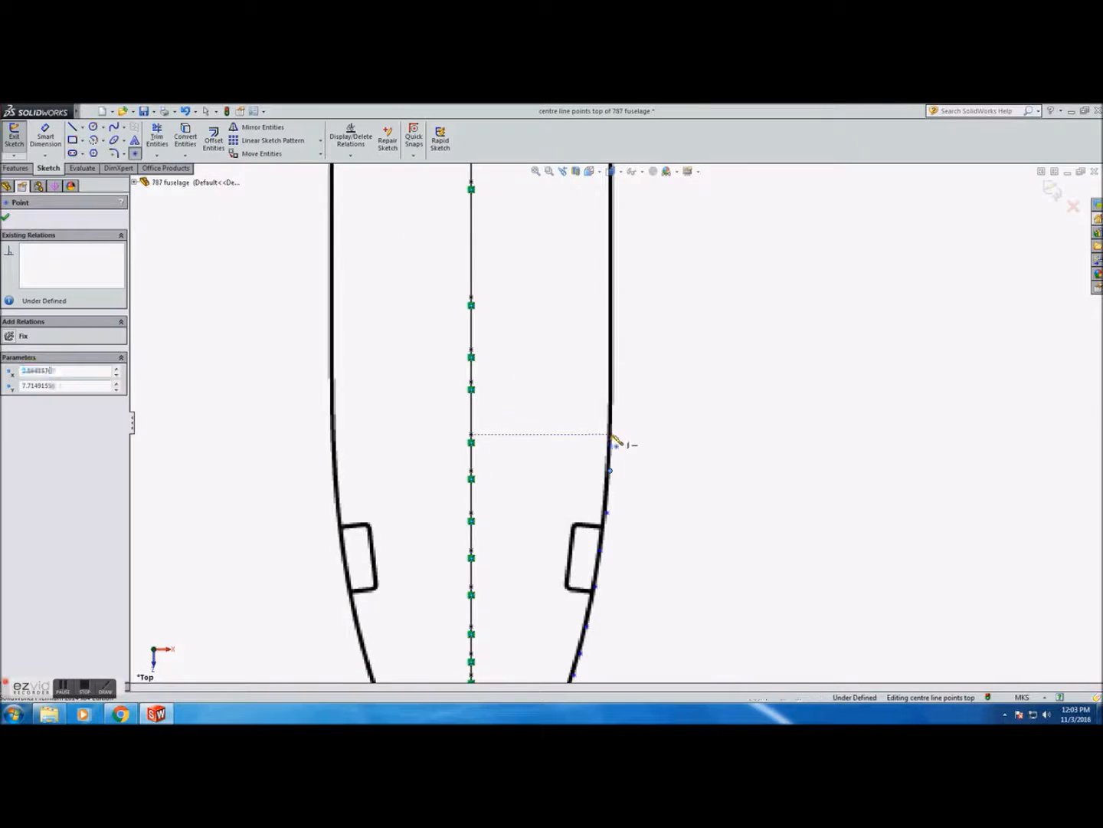
scroll(612, 436, down, 2)
click(602, 421)
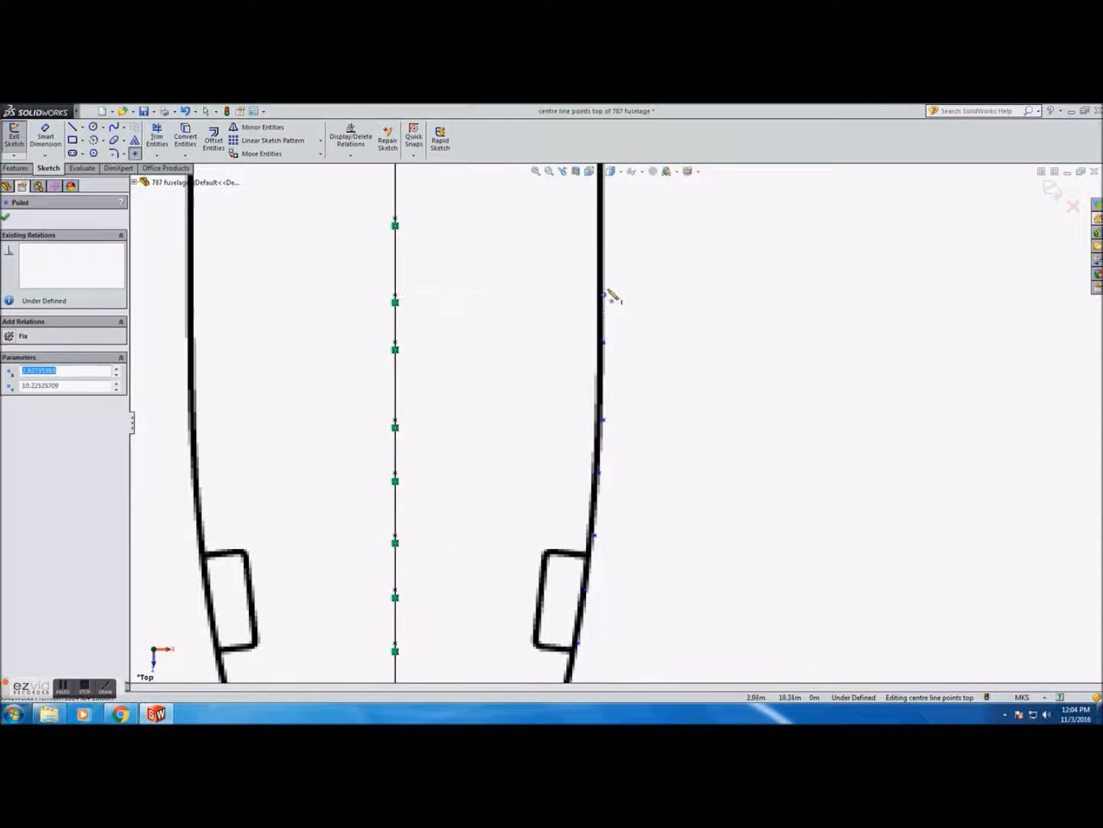
Continue placing points along the straight right side of the fuselage toward the wings
scroll(610, 300, up, 6)
click(593, 497)
click(593, 488)
click(593, 472)
click(593, 462)
click(593, 446)
click(593, 432)
click(594, 424)
click(593, 412)
click(593, 350)
click(593, 334)
click(593, 320)
click(594, 305)
click(593, 292)
click(593, 280)
click(593, 262)
click(593, 251)
click(593, 237)
click(593, 220)
click(593, 183)
Place further points along the right fuselage outline past the wing root toward the tail
scroll(619, 201, up, 4)
scroll(620, 196, down, 4)
click(590, 662)
click(591, 627)
click(591, 605)
click(591, 590)
click(591, 567)
click(591, 545)
click(591, 513)
click(591, 478)
click(591, 456)
scroll(580, 413, down, 6)
click(619, 529)
click(615, 495)
click(607, 427)
click(598, 369)
click(590, 314)
click(574, 238)
Place points along the right edge of the tail cone up to the tail tip
scroll(624, 295, up, 6)
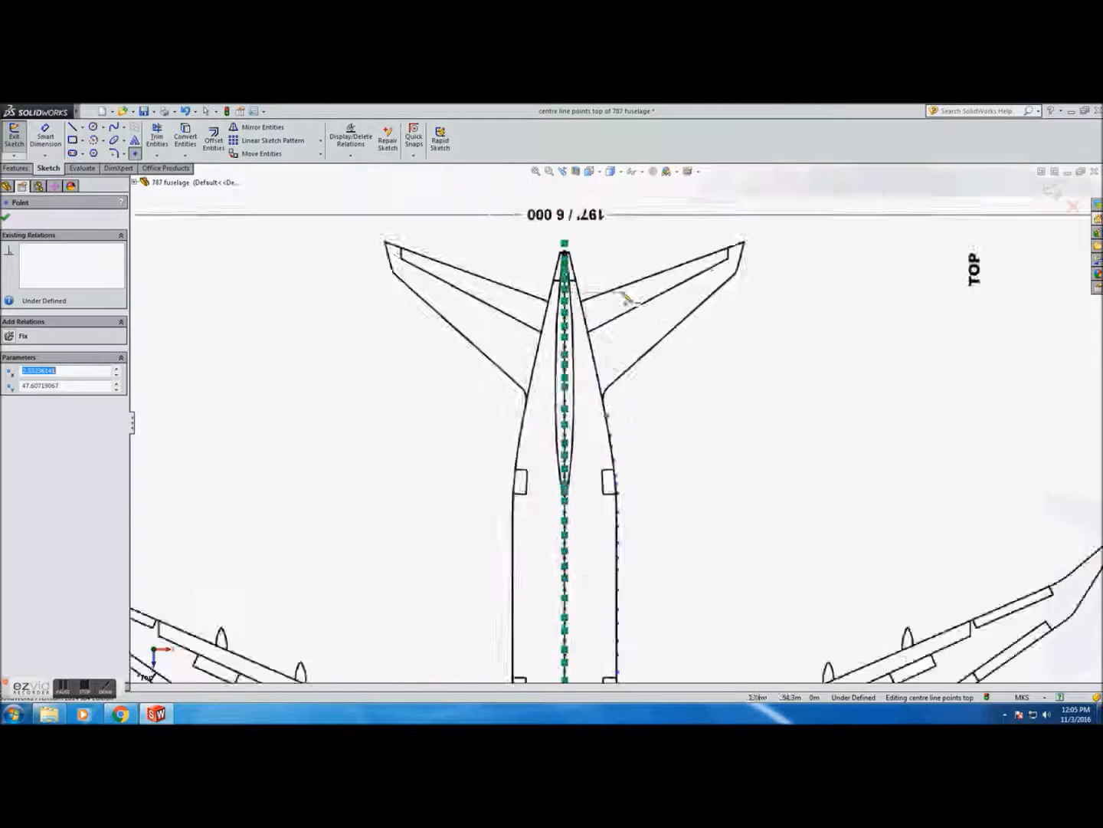
scroll(604, 257, down, 5)
click(614, 649)
click(604, 593)
click(588, 534)
click(584, 511)
click(573, 466)
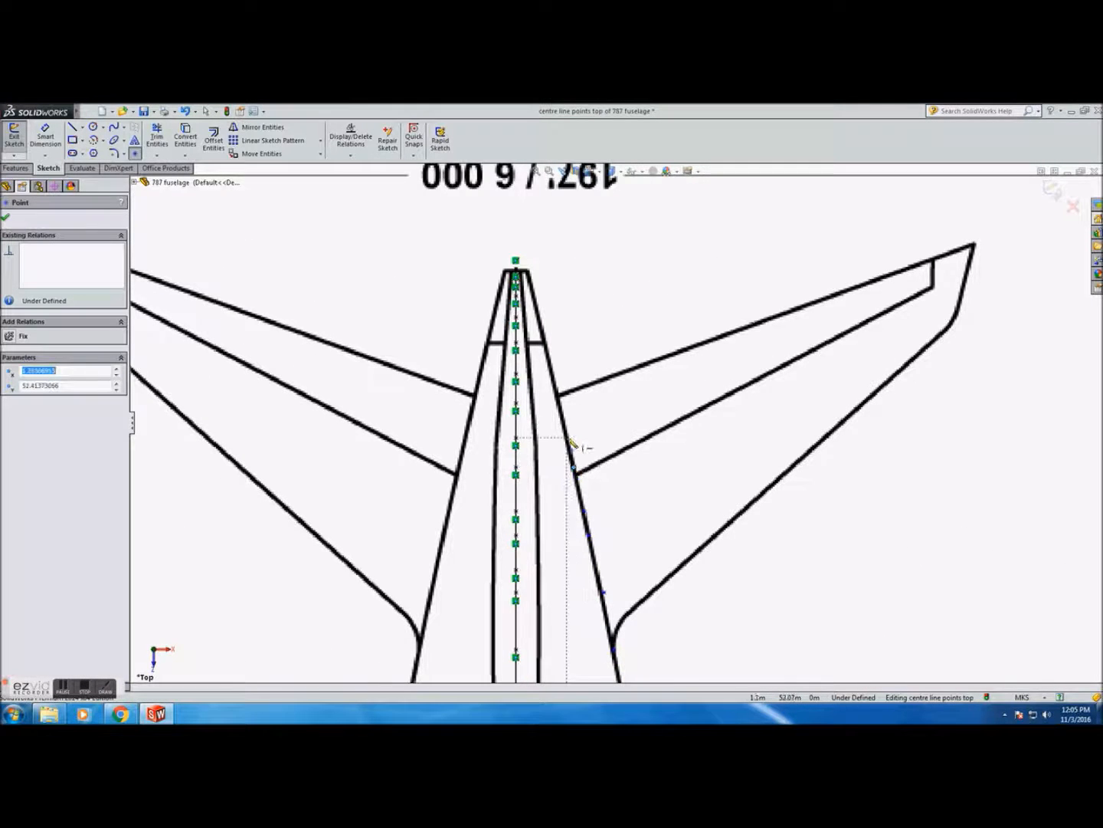
scroll(571, 443, down, 5)
click(564, 313)
scroll(553, 244, up, 3)
scroll(566, 249, down, 2)
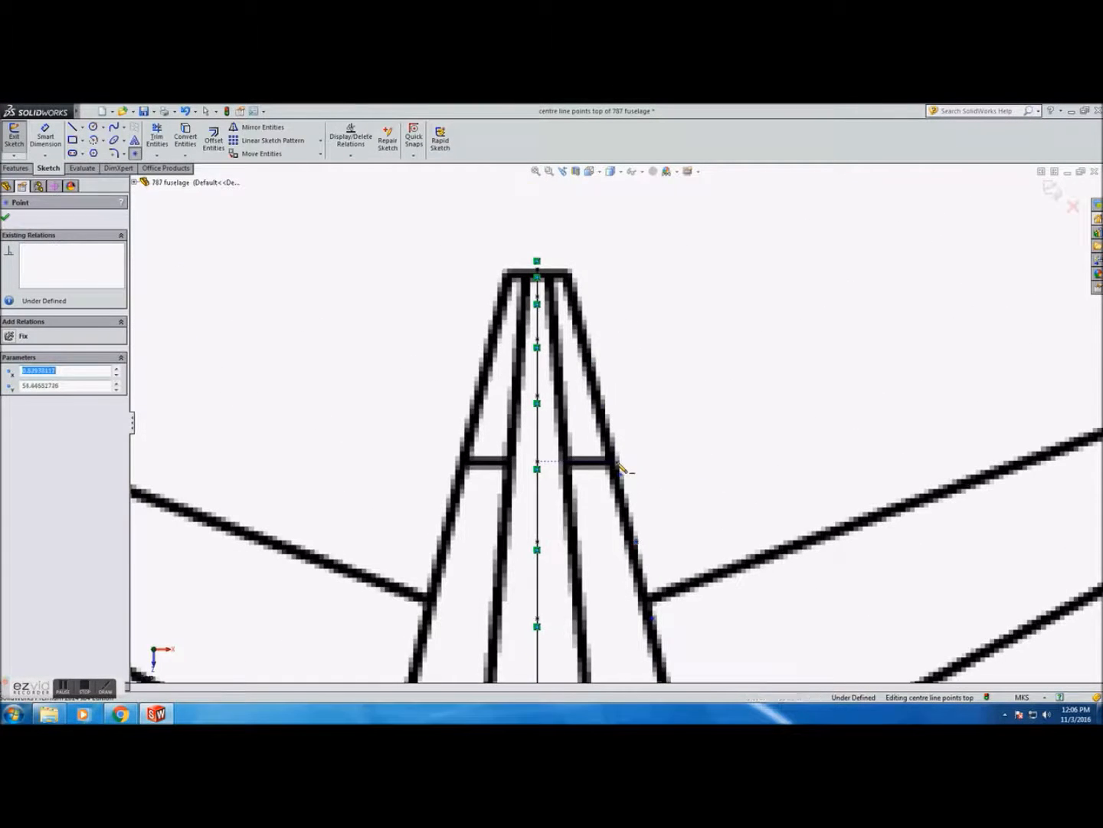
click(578, 296)
Mirror all the right-side outline points from tail to nose about the centre line
click(246, 126)
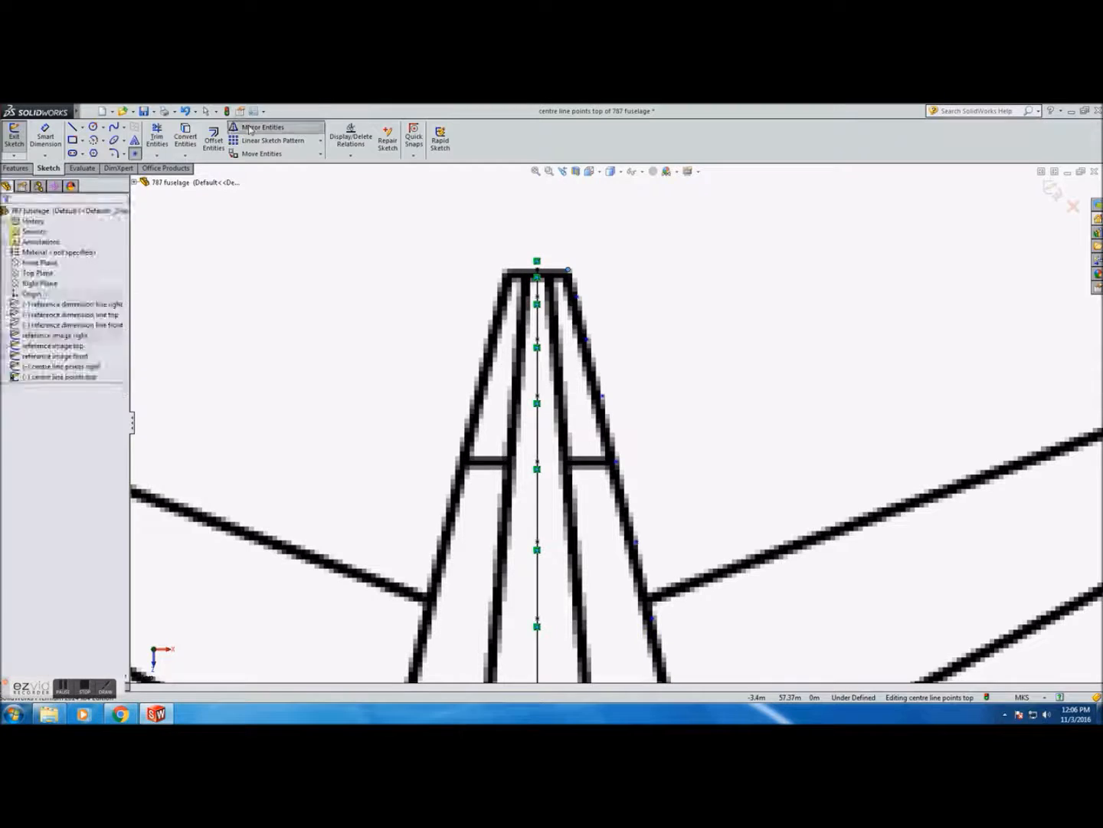
click(578, 297)
click(587, 338)
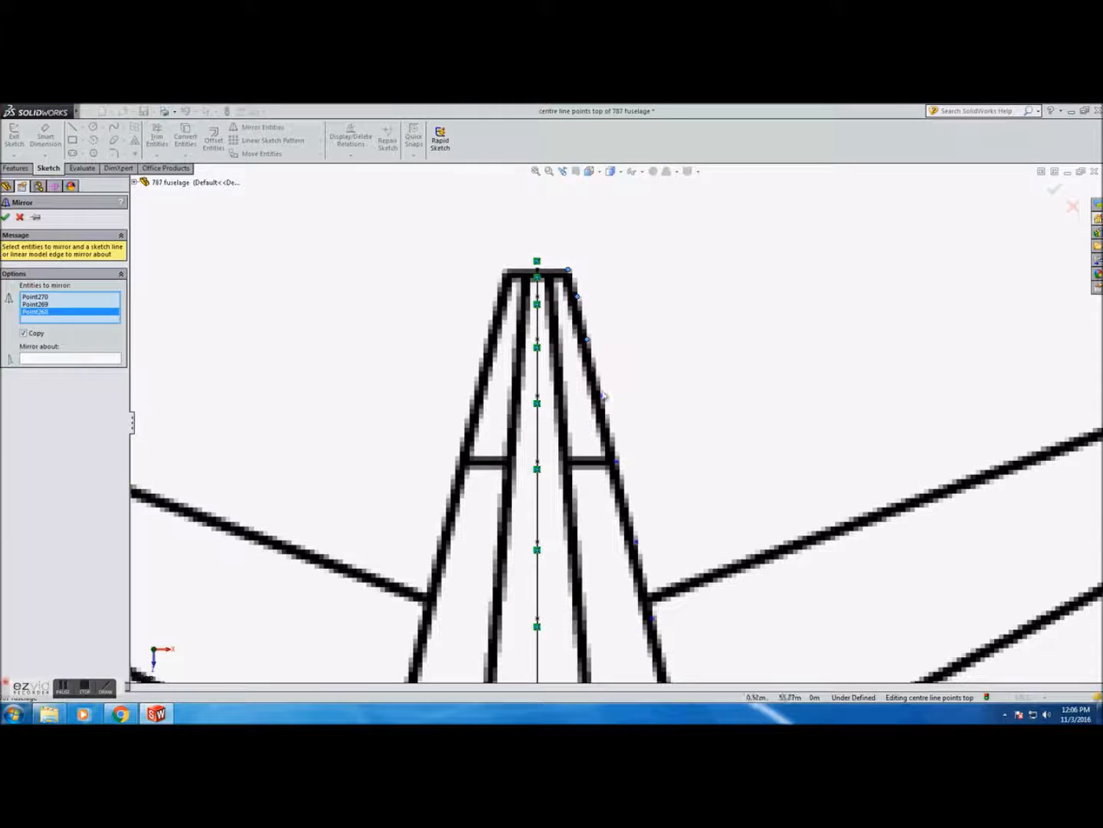
click(617, 462)
scroll(690, 537, up, 12)
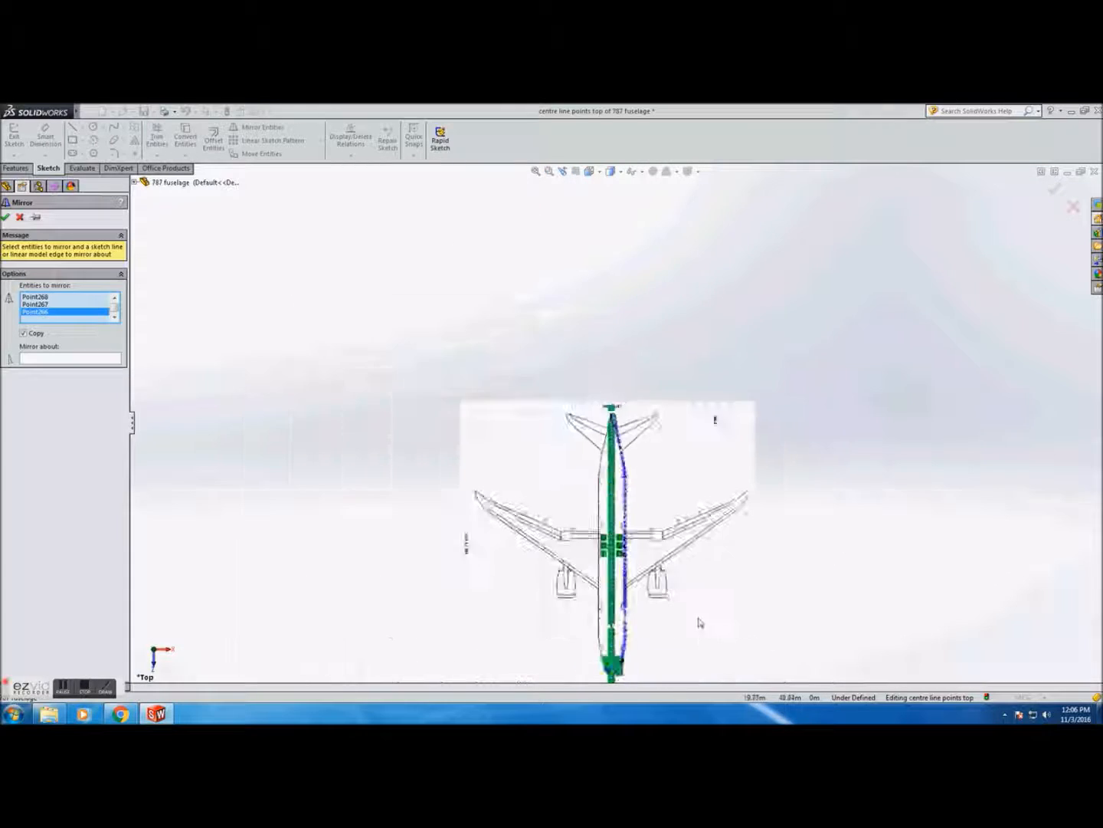
scroll(703, 625, down, 2)
click(541, 250)
click(545, 262)
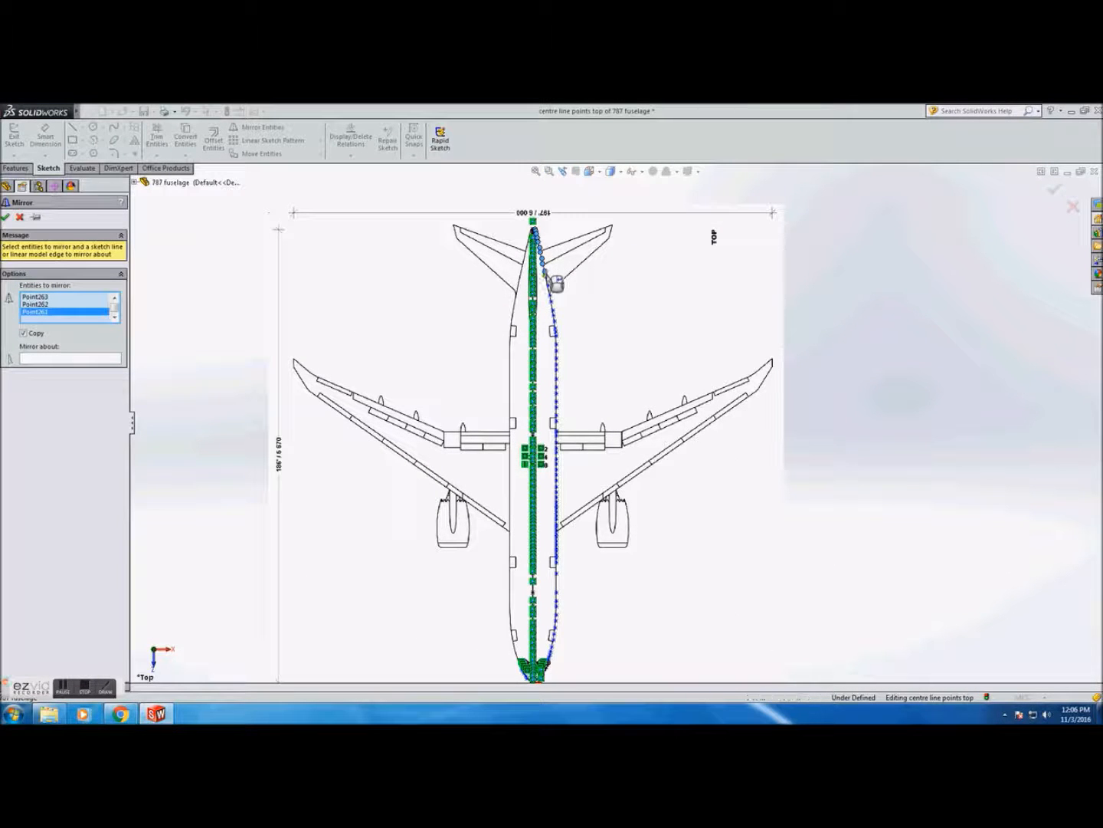
click(556, 335)
click(556, 347)
click(556, 353)
click(556, 358)
click(556, 364)
click(557, 371)
click(557, 393)
click(557, 400)
click(557, 407)
click(557, 415)
click(557, 421)
click(557, 429)
click(557, 434)
click(557, 442)
click(557, 449)
click(557, 455)
click(557, 462)
click(557, 468)
click(557, 475)
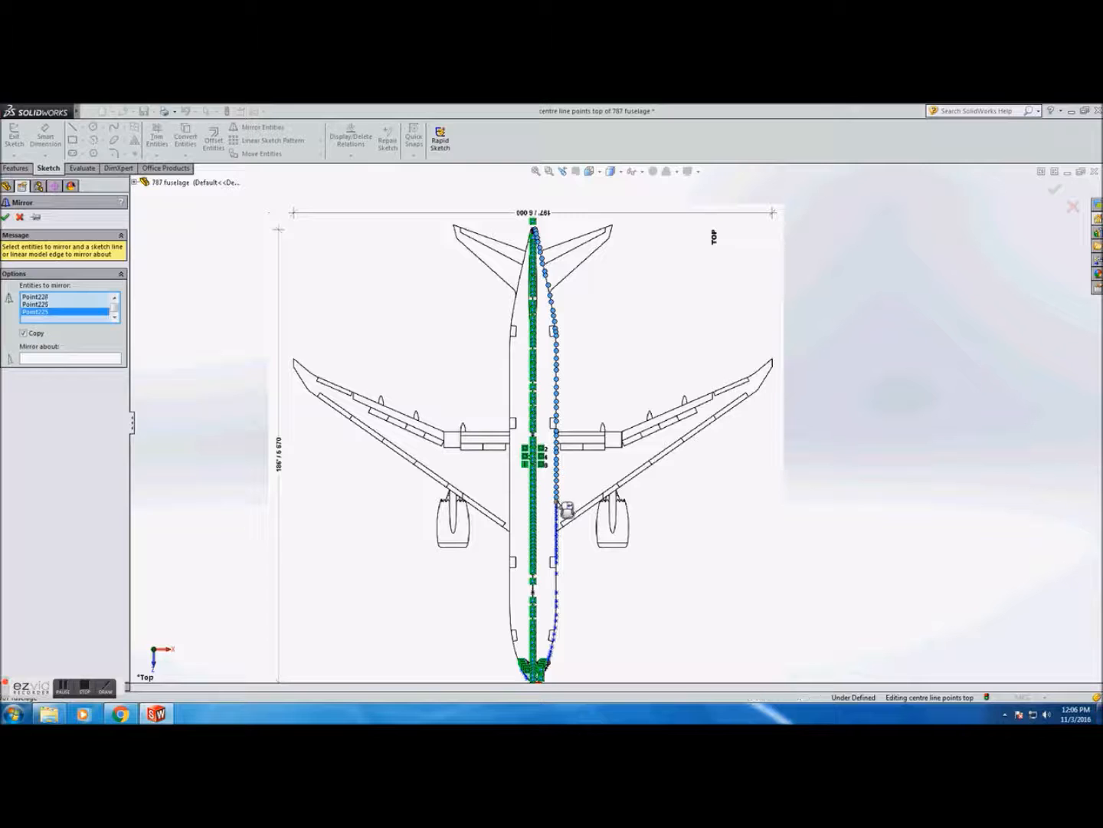
click(557, 531)
click(557, 538)
click(557, 559)
click(557, 566)
click(557, 572)
click(557, 579)
click(557, 586)
click(557, 593)
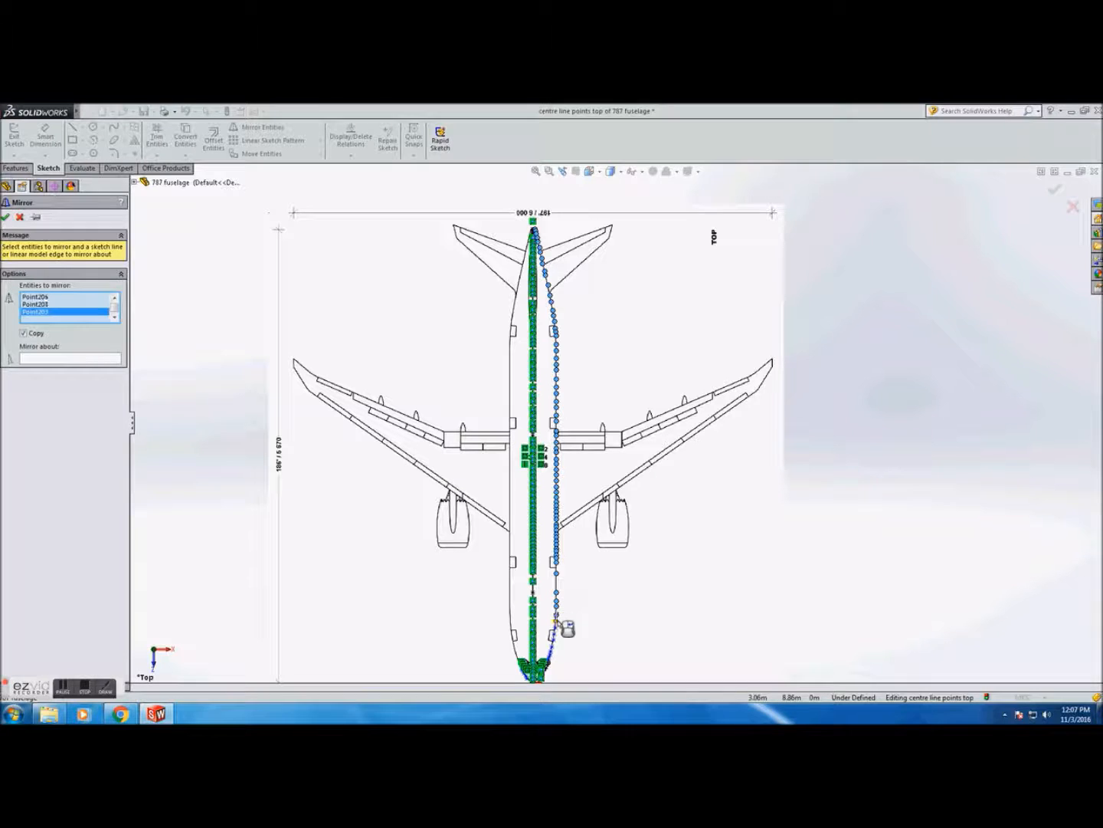
click(553, 648)
click(551, 652)
scroll(551, 653, down, 8)
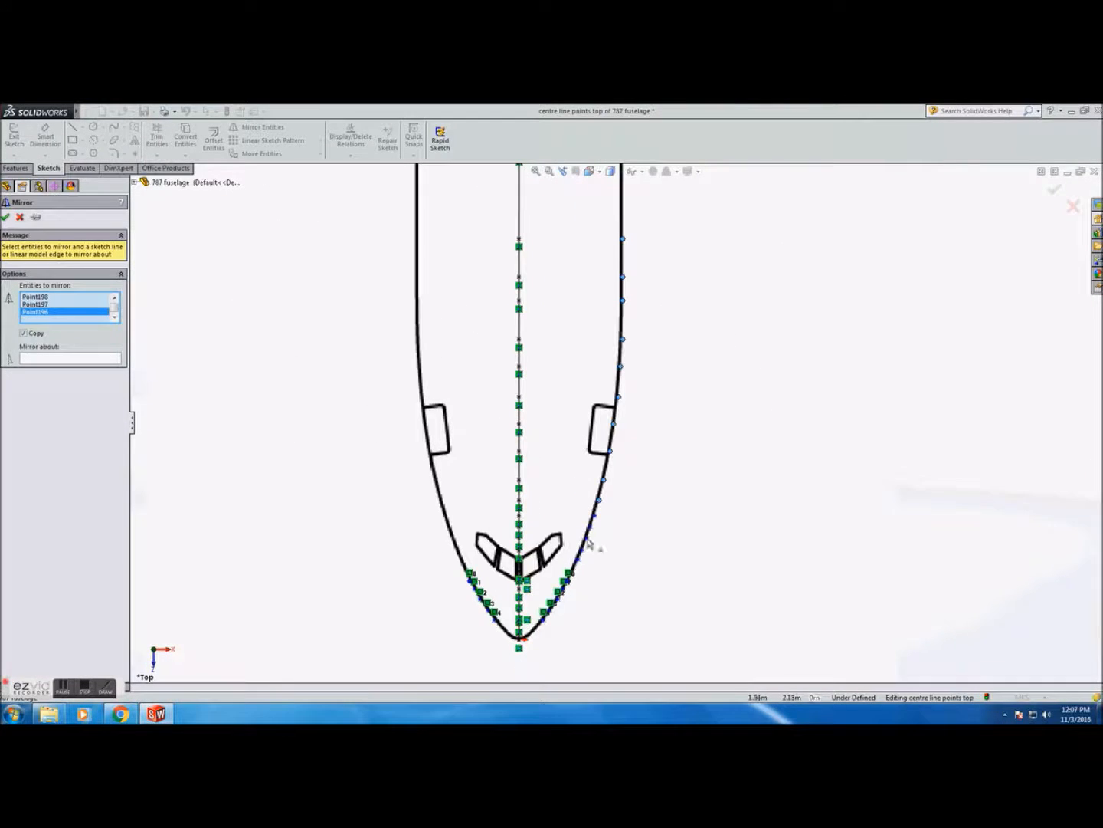
click(596, 521)
click(591, 527)
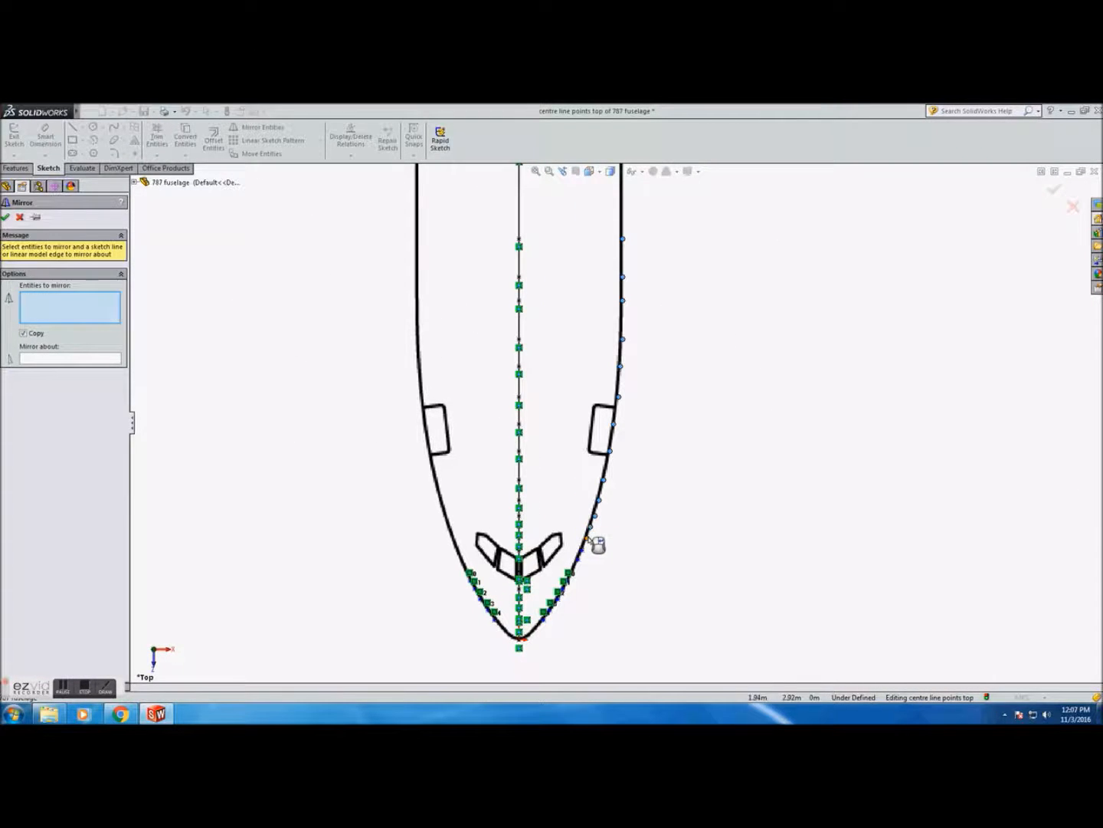
click(578, 561)
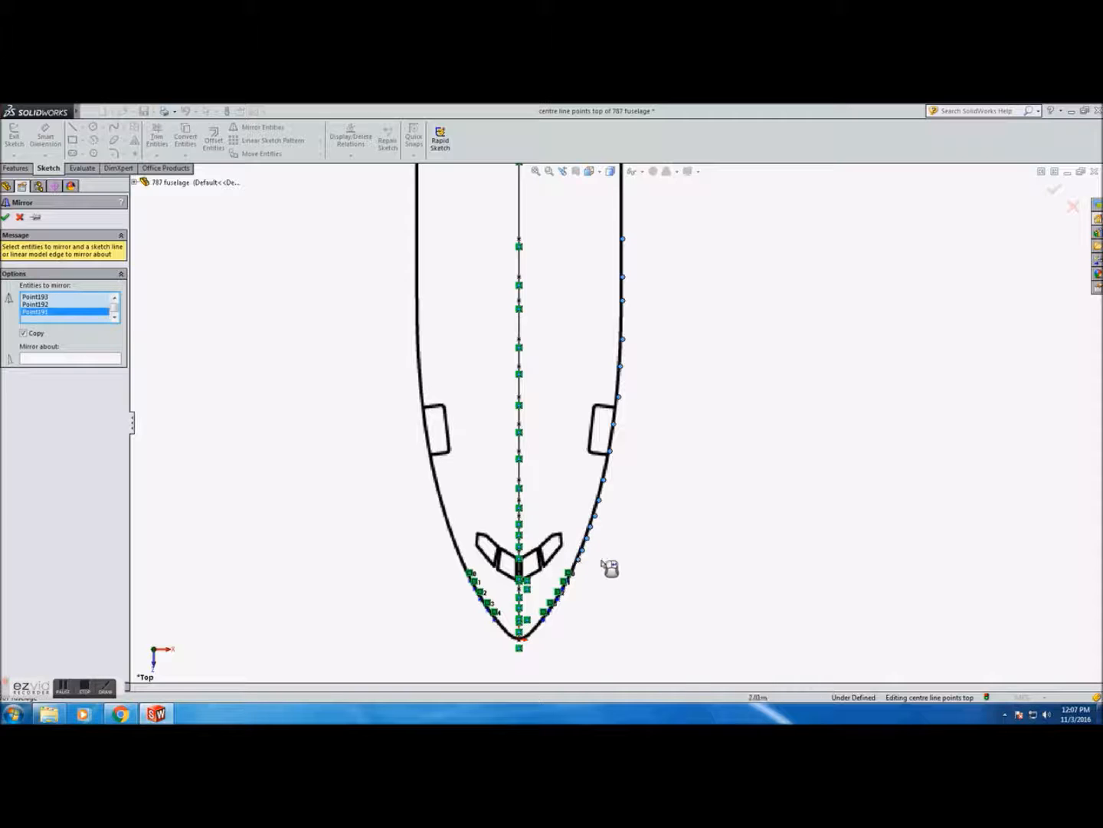
click(89, 359)
click(520, 422)
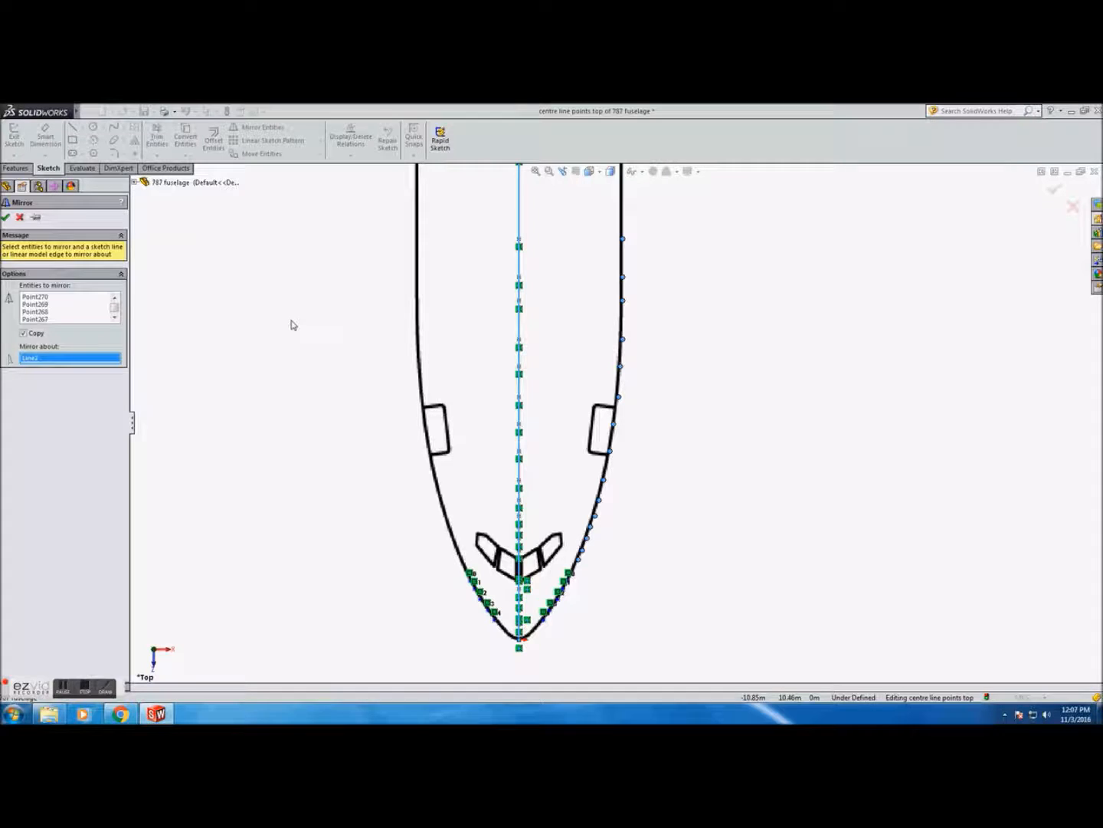
key(Return)
Exit the centre line points top sketch after reviewing the mirrored outline
key(z)
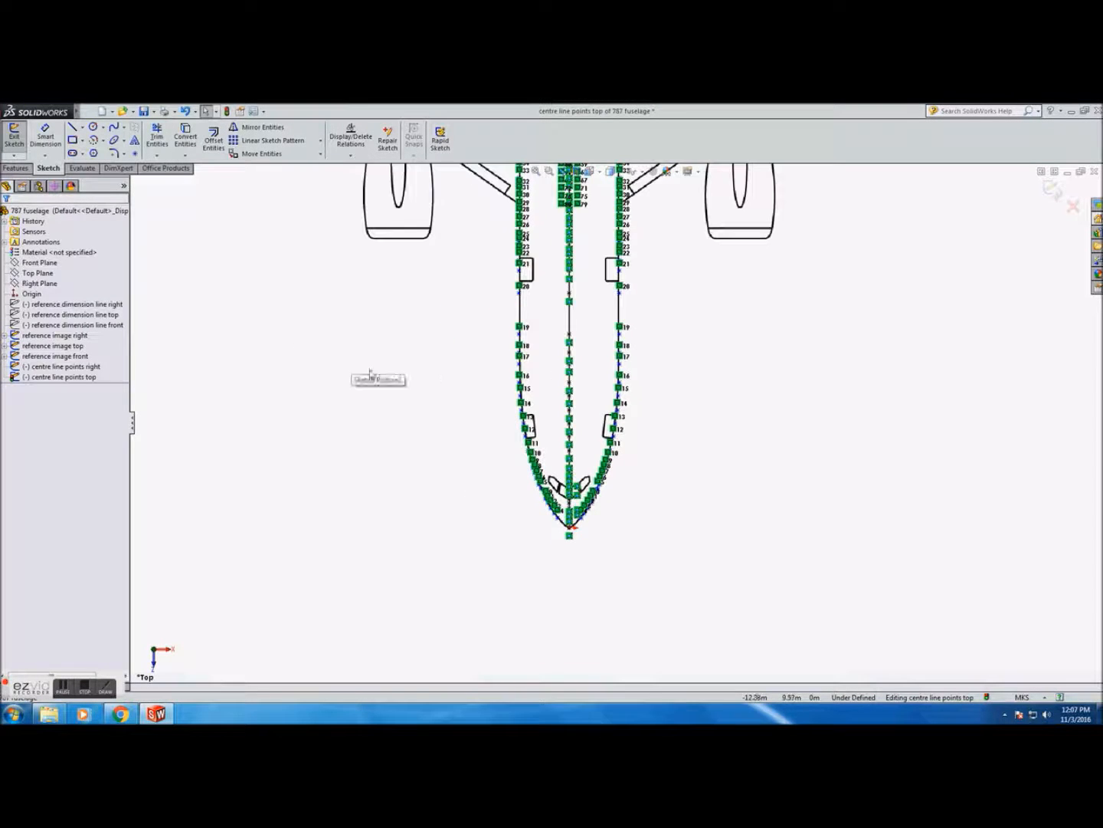
scroll(446, 379, up, 5)
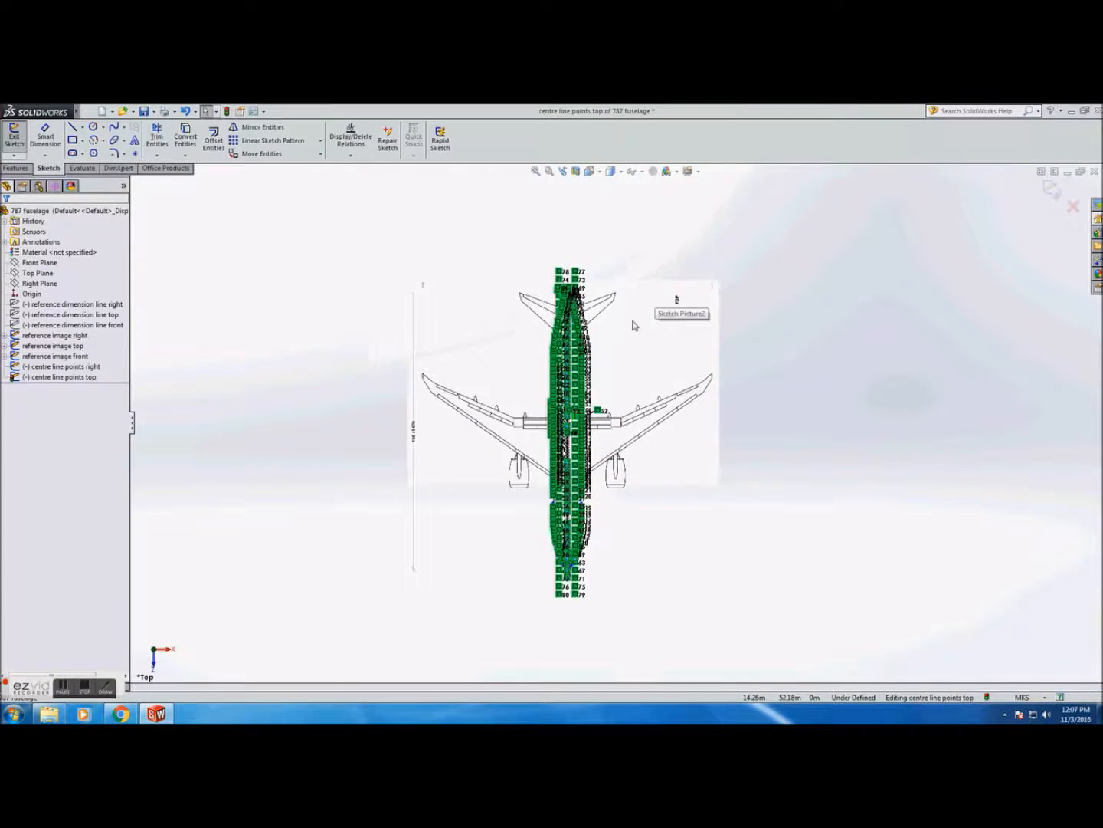
scroll(610, 362, down, 5)
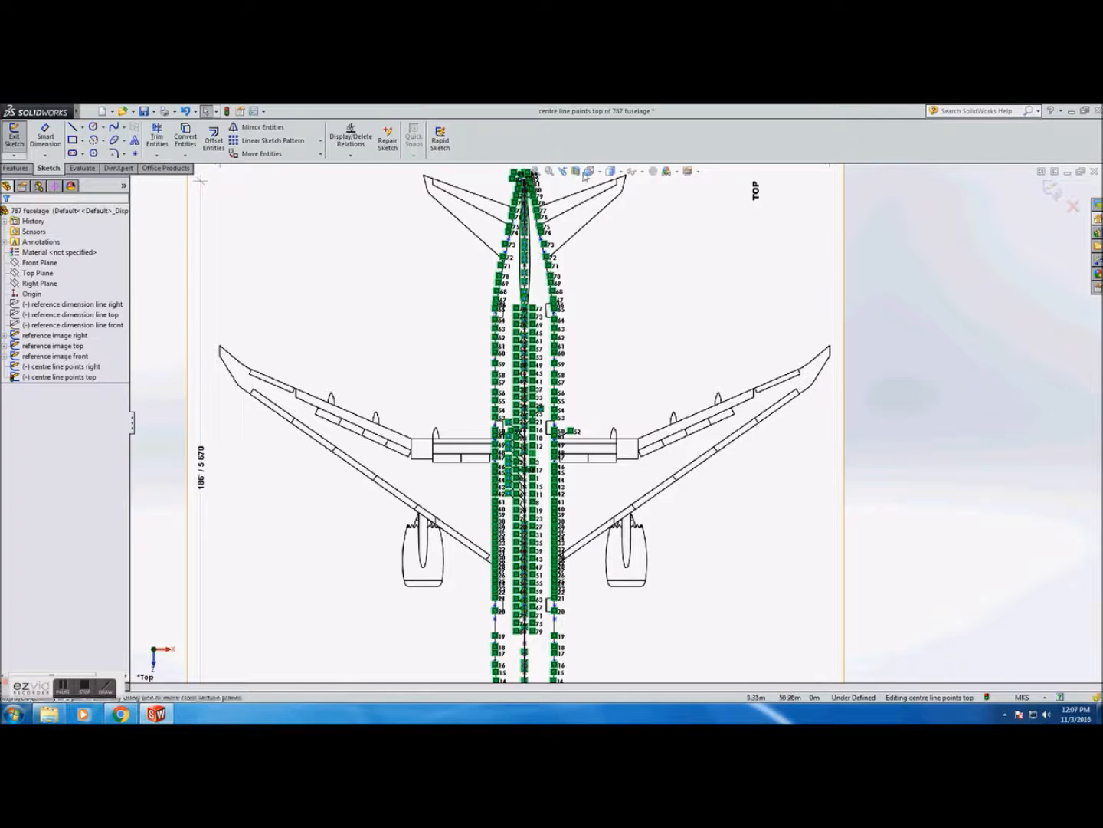
click(587, 175)
click(648, 200)
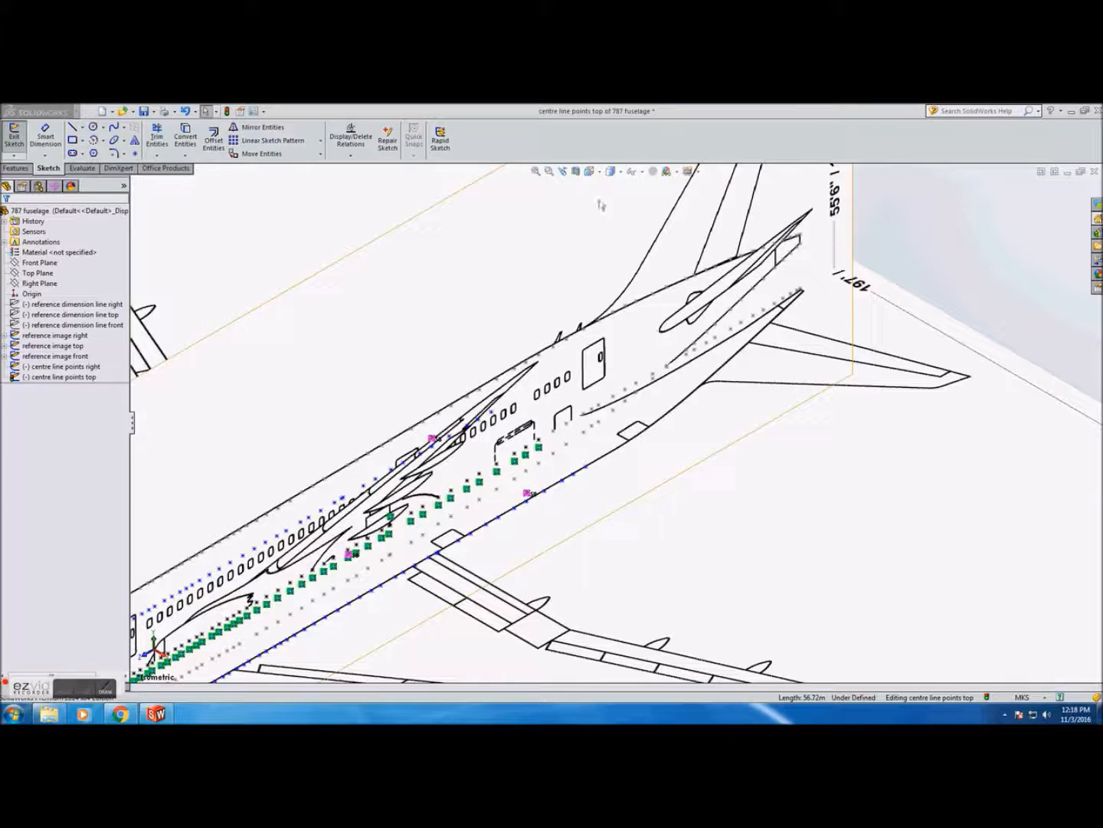
click(589, 173)
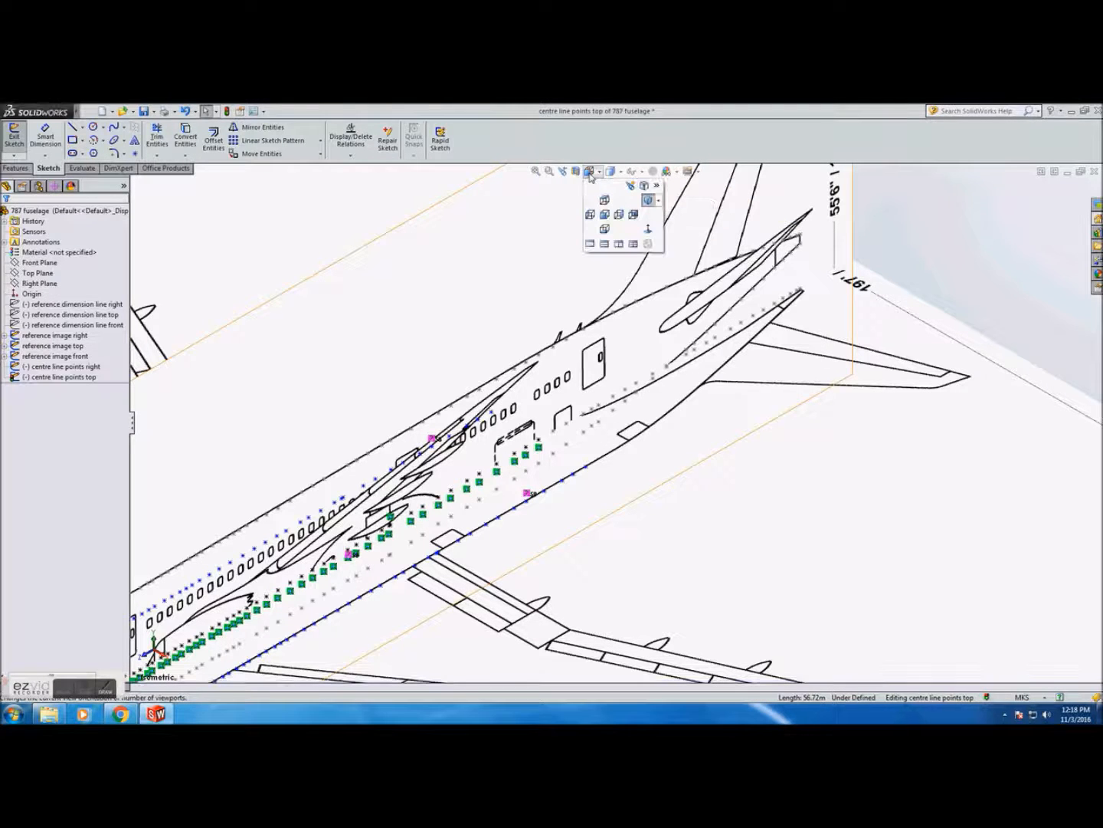
click(619, 214)
scroll(762, 458, down, 5)
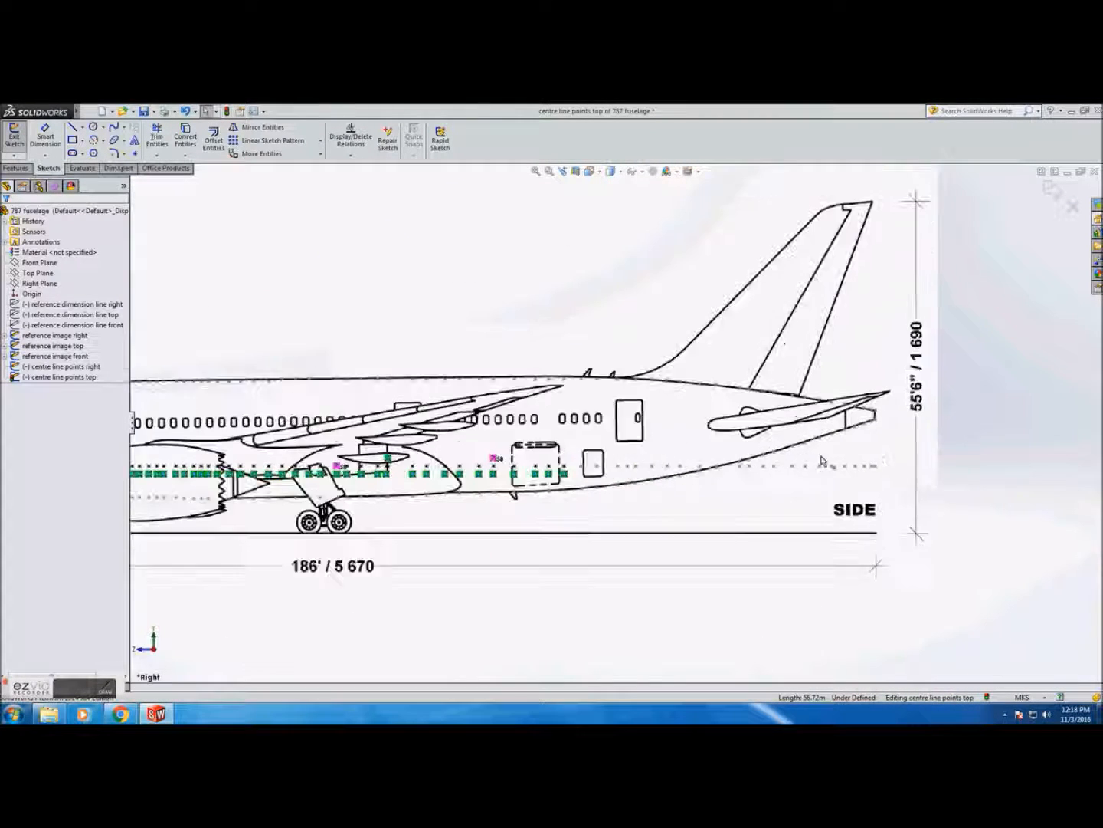
scroll(762, 457, down, 2)
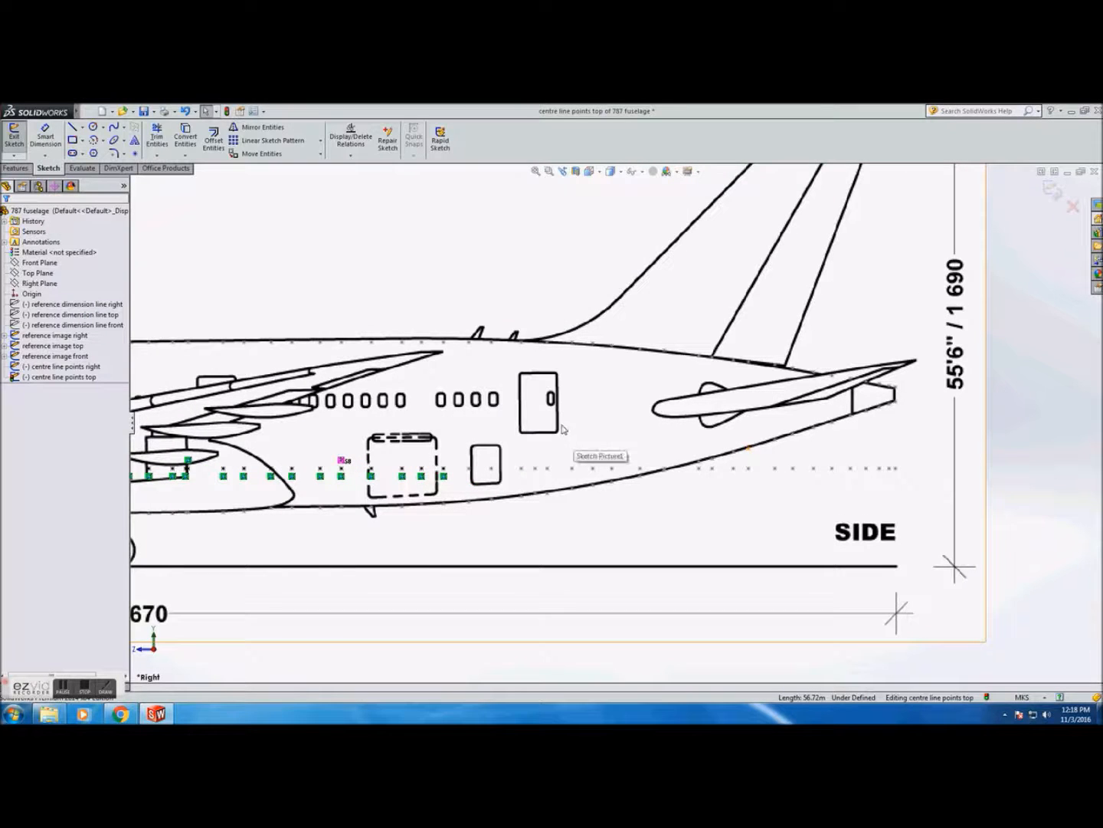
click(23, 142)
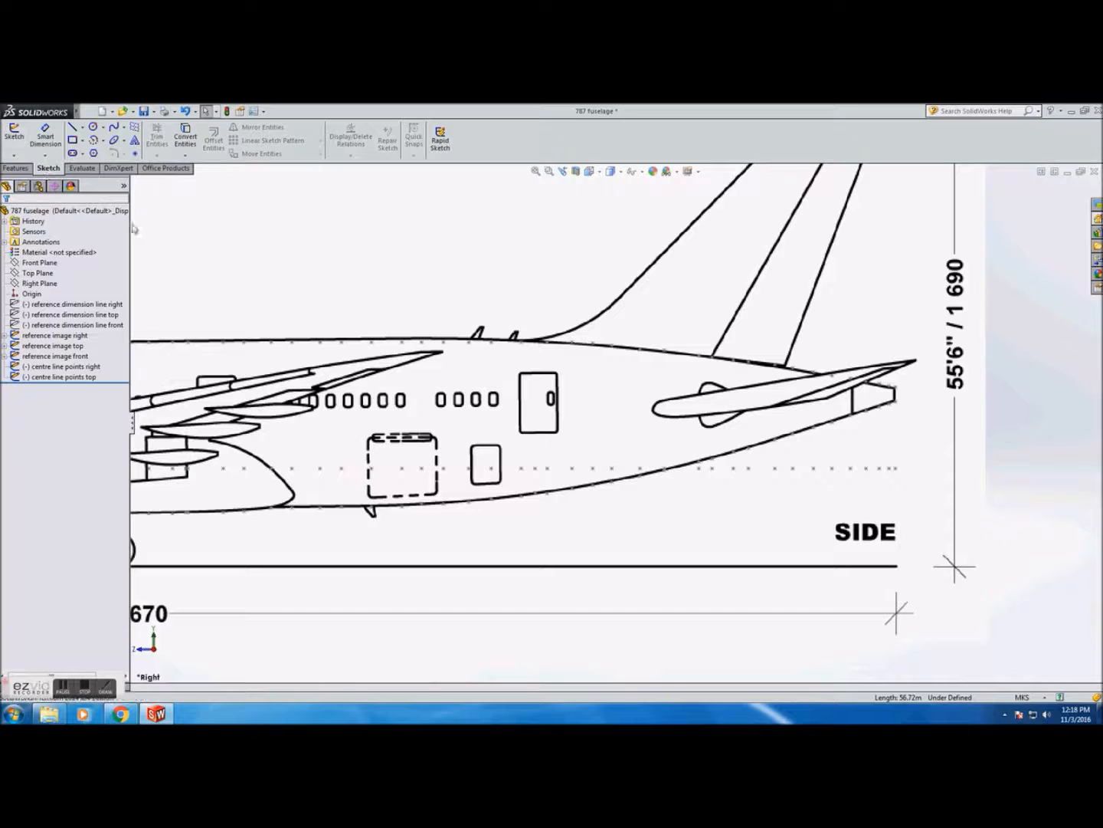
Open the centre line points right sketch for editing in the side view
scroll(577, 350, up, 4)
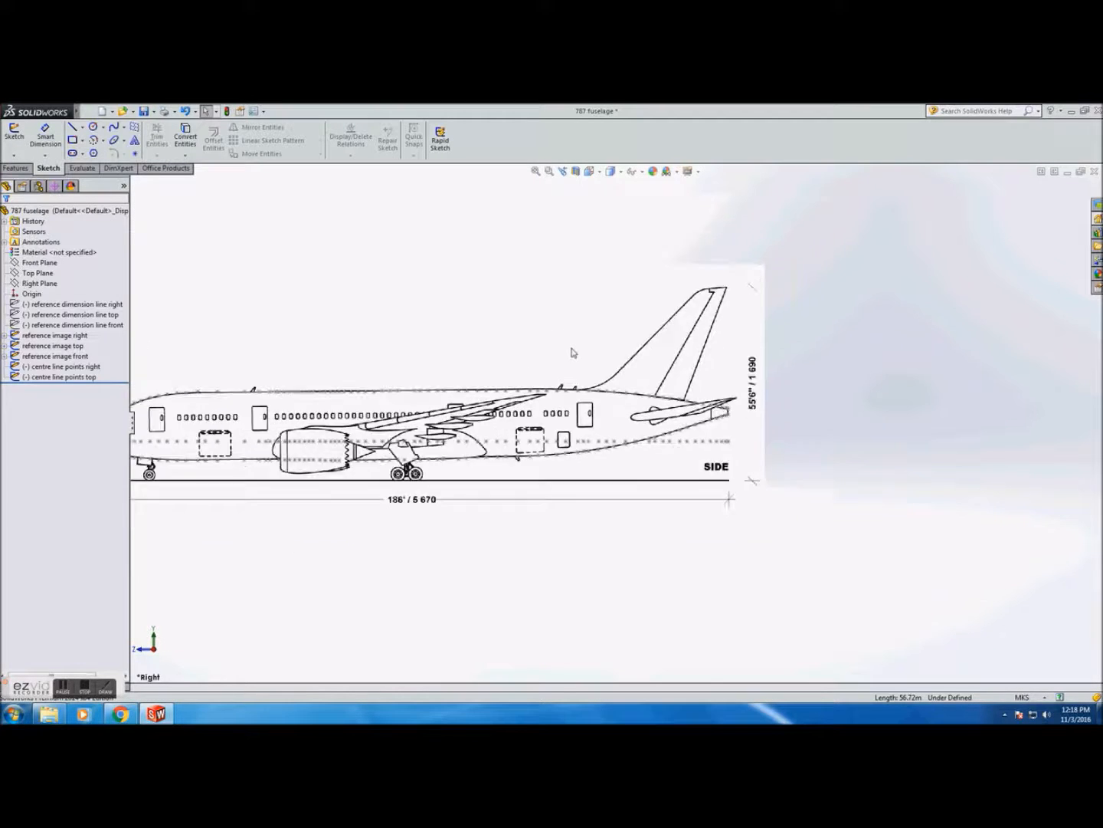
scroll(580, 347, down, 2)
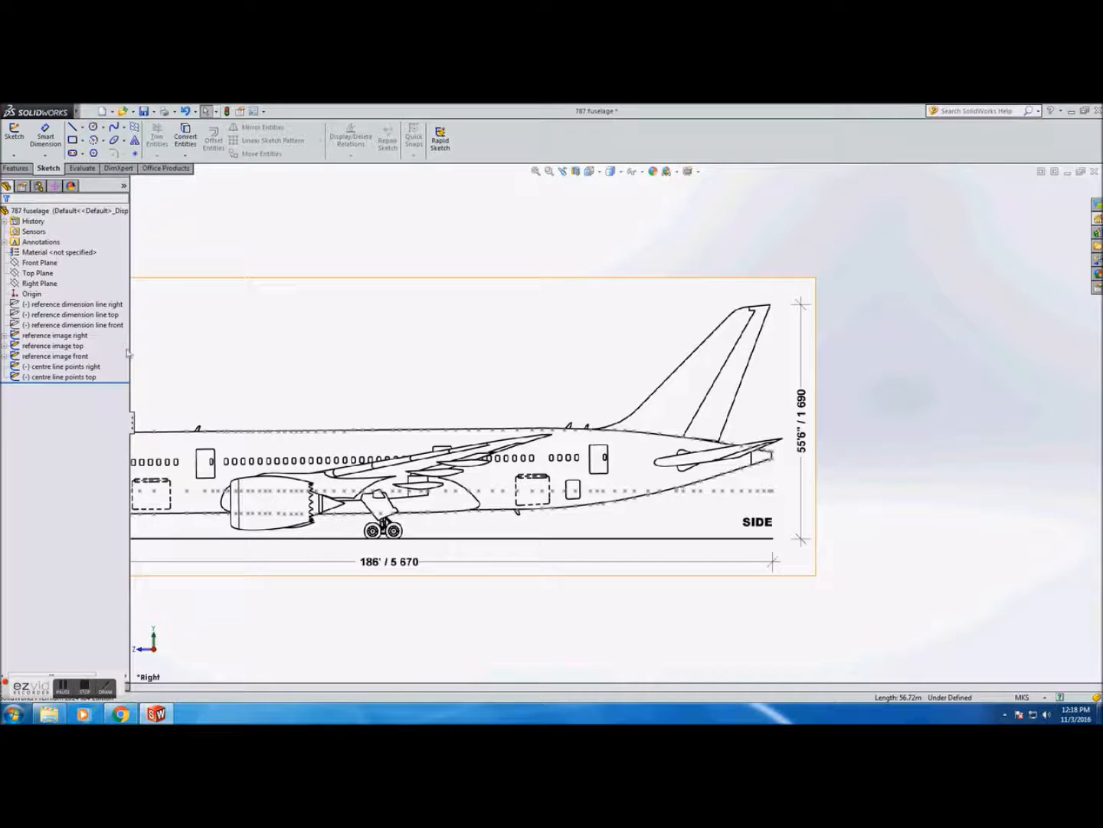
click(83, 337)
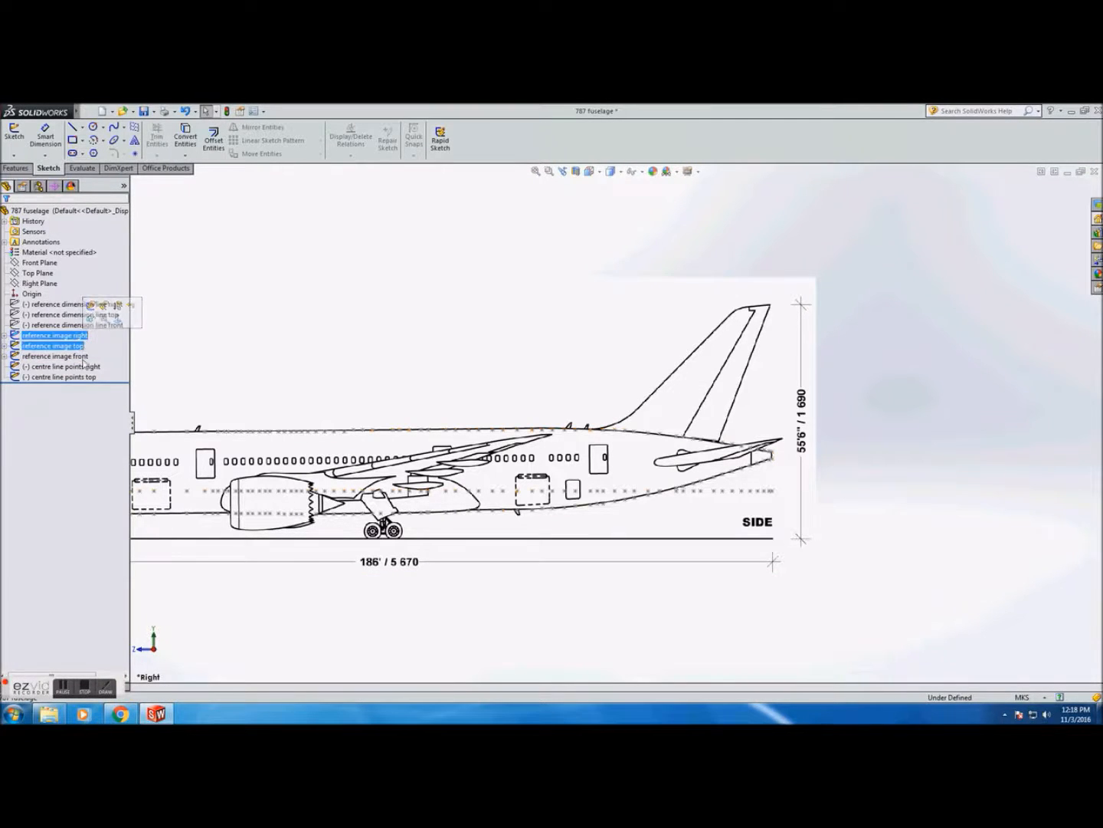
click(86, 366)
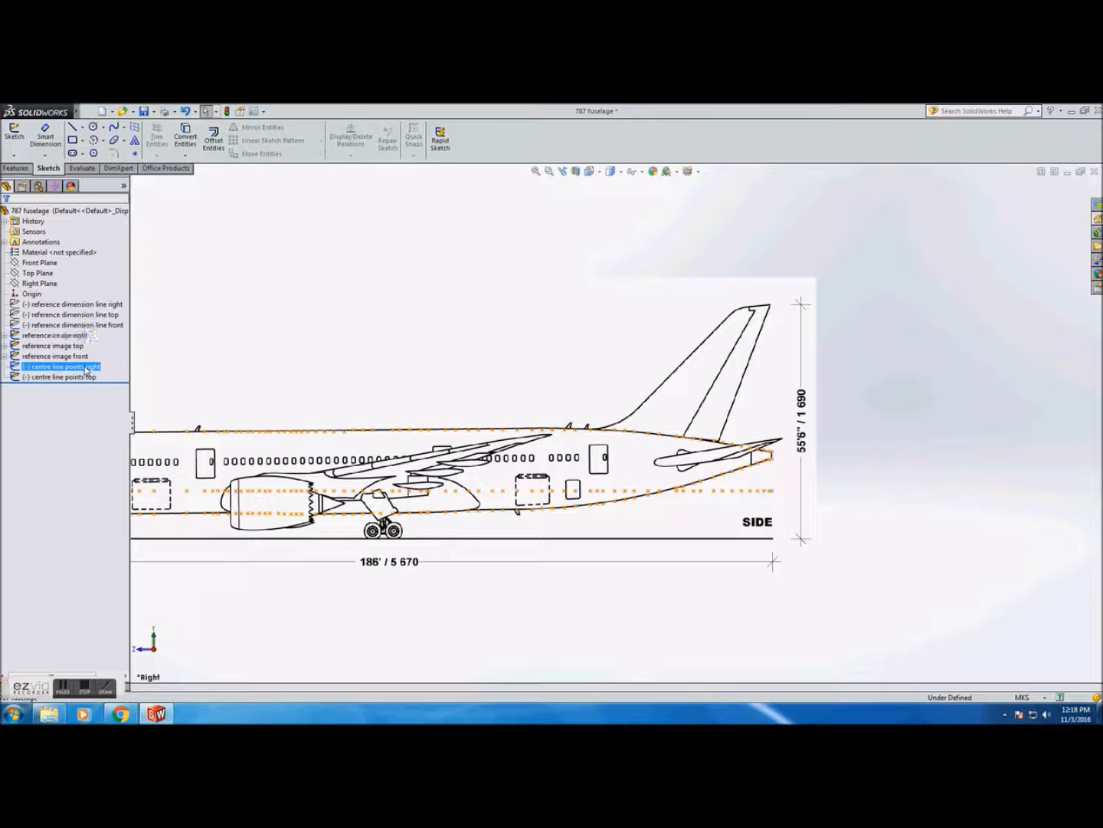
click(15, 137)
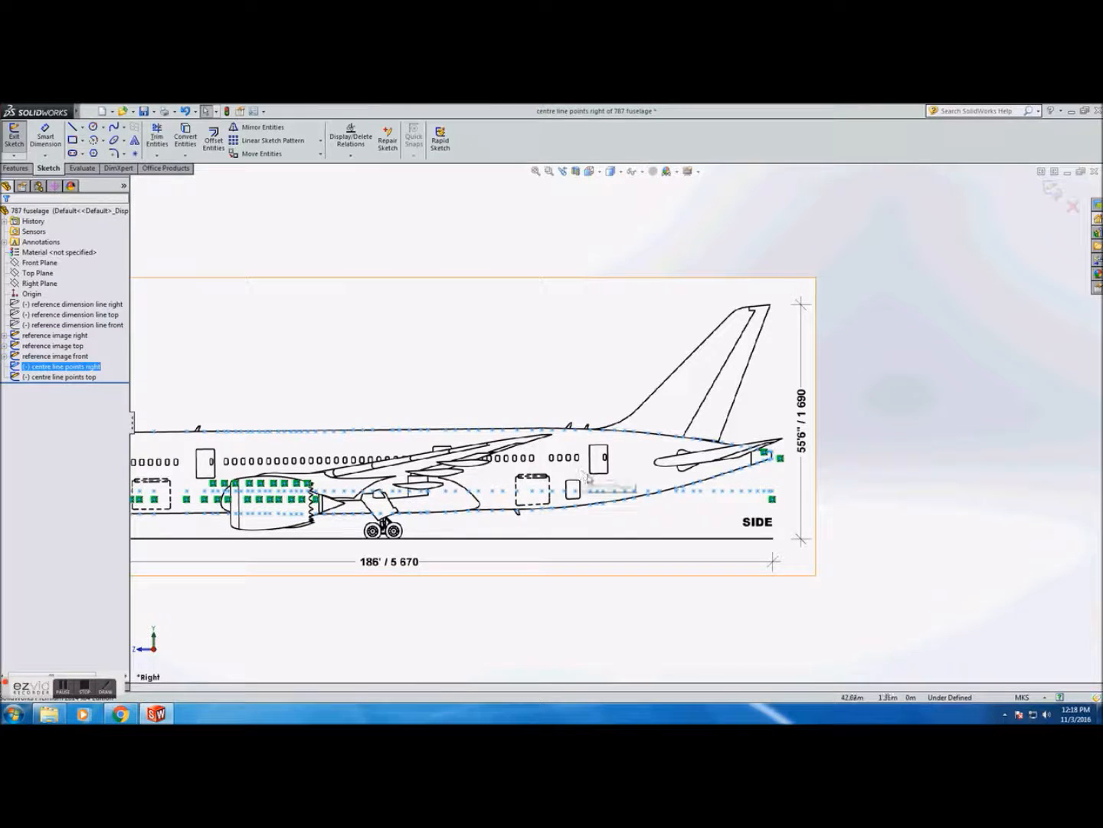
Select the centreline points from behind the cargo door to the tail and delete them
scroll(583, 475, down, 2)
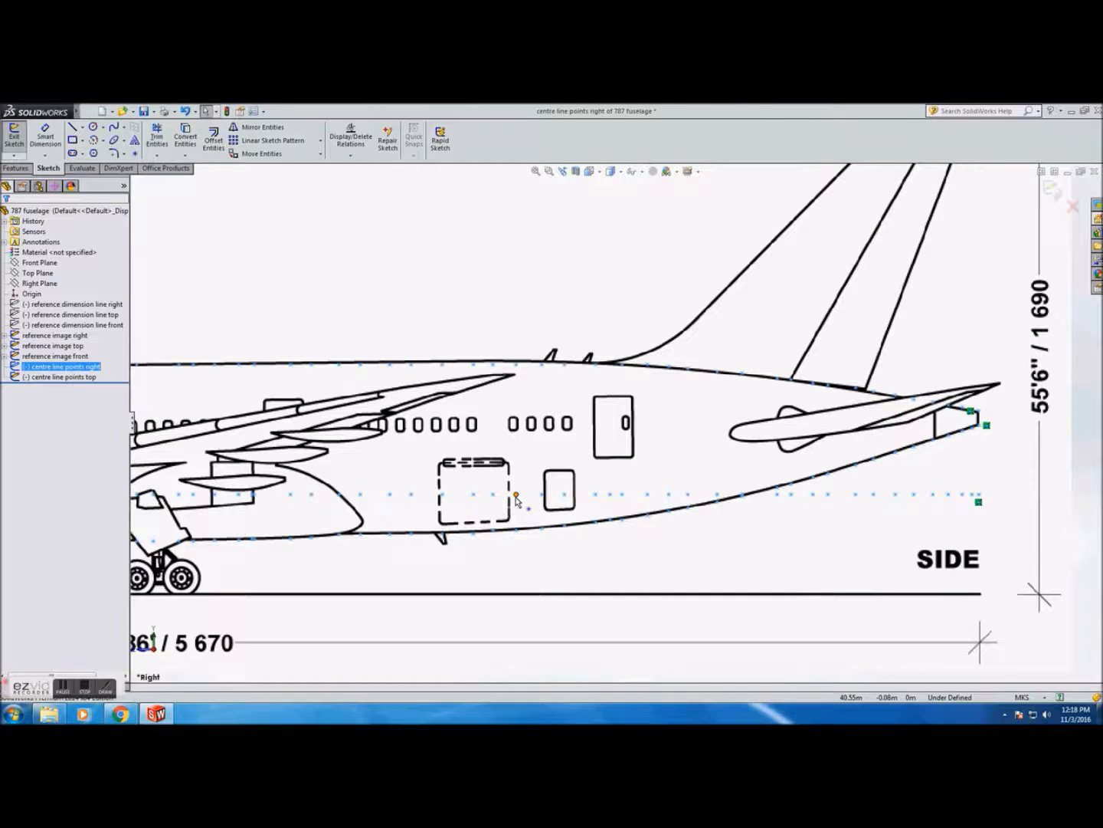
click(777, 494)
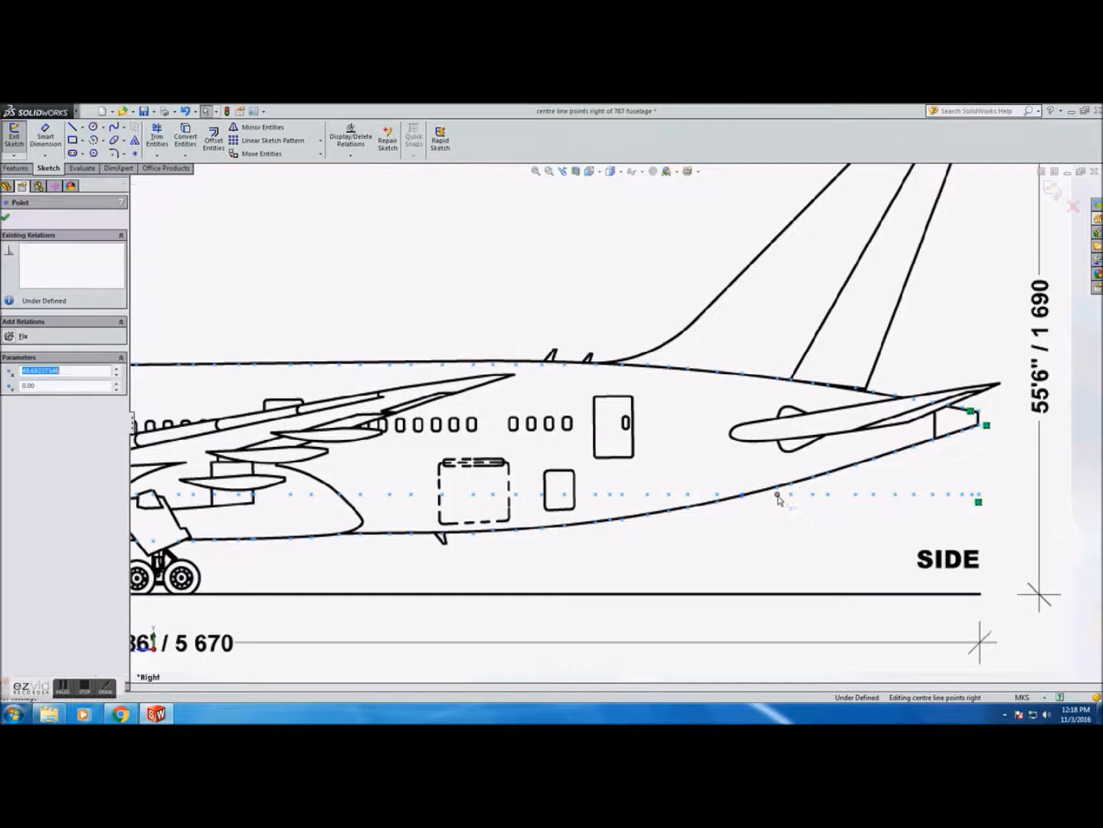
click(791, 495)
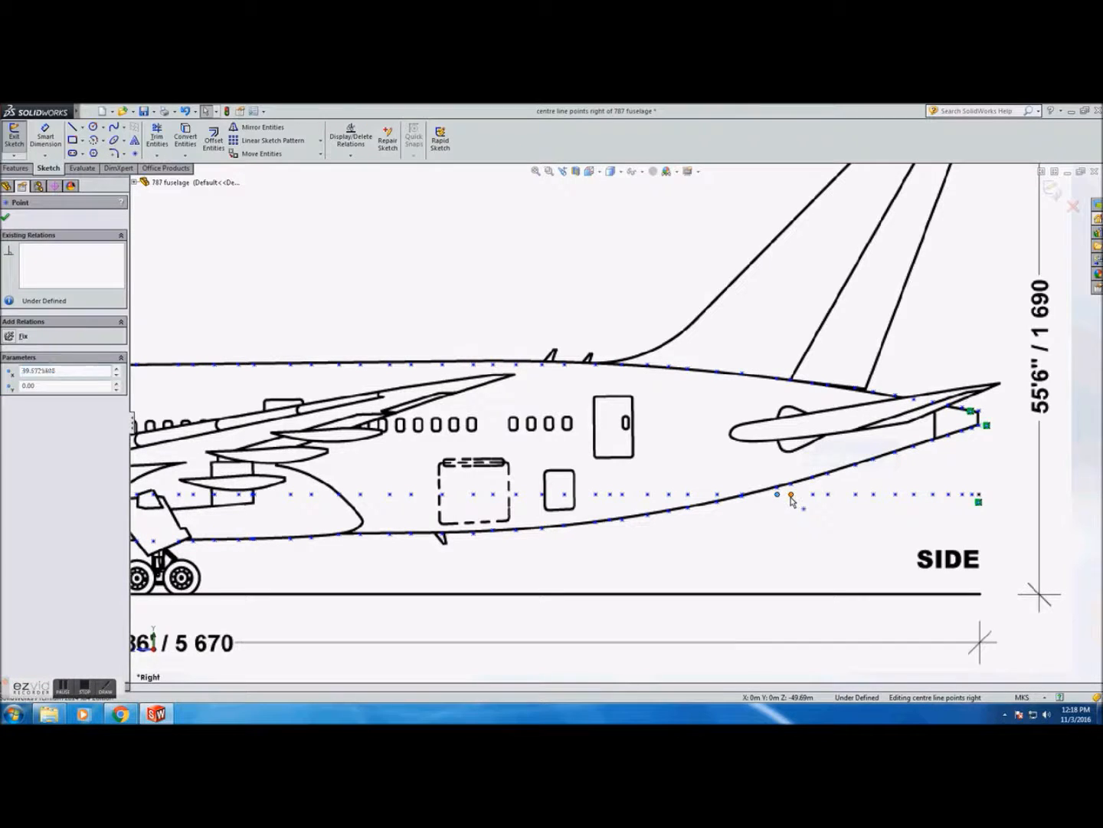
click(813, 494)
click(828, 494)
click(856, 494)
click(873, 494)
click(895, 494)
click(914, 494)
click(933, 494)
click(949, 495)
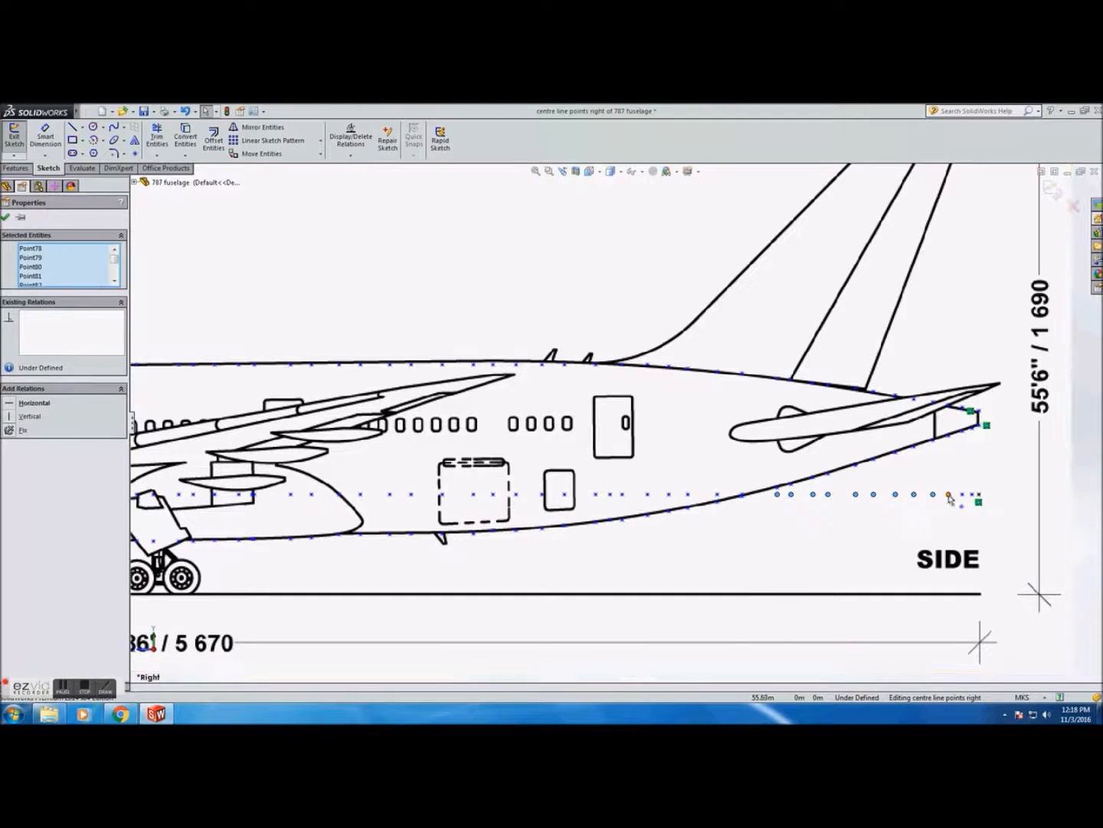
click(964, 494)
ctrl+click(978, 496)
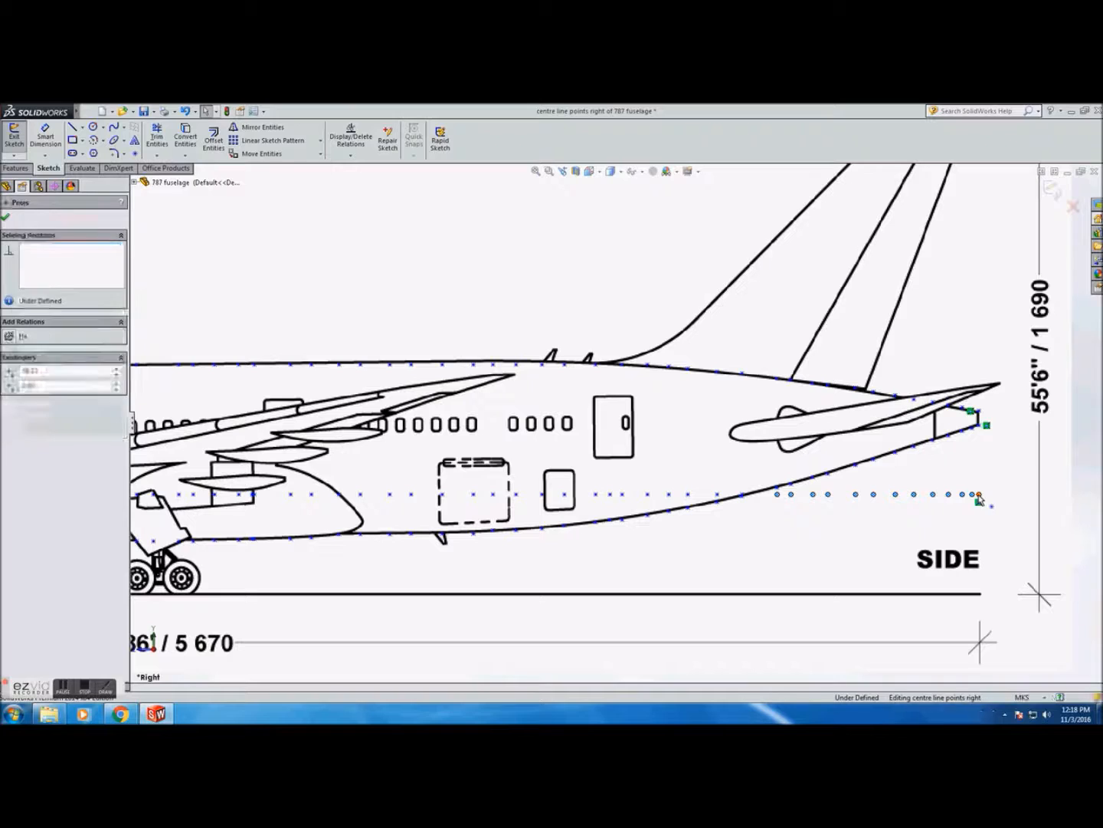
key(Delete)
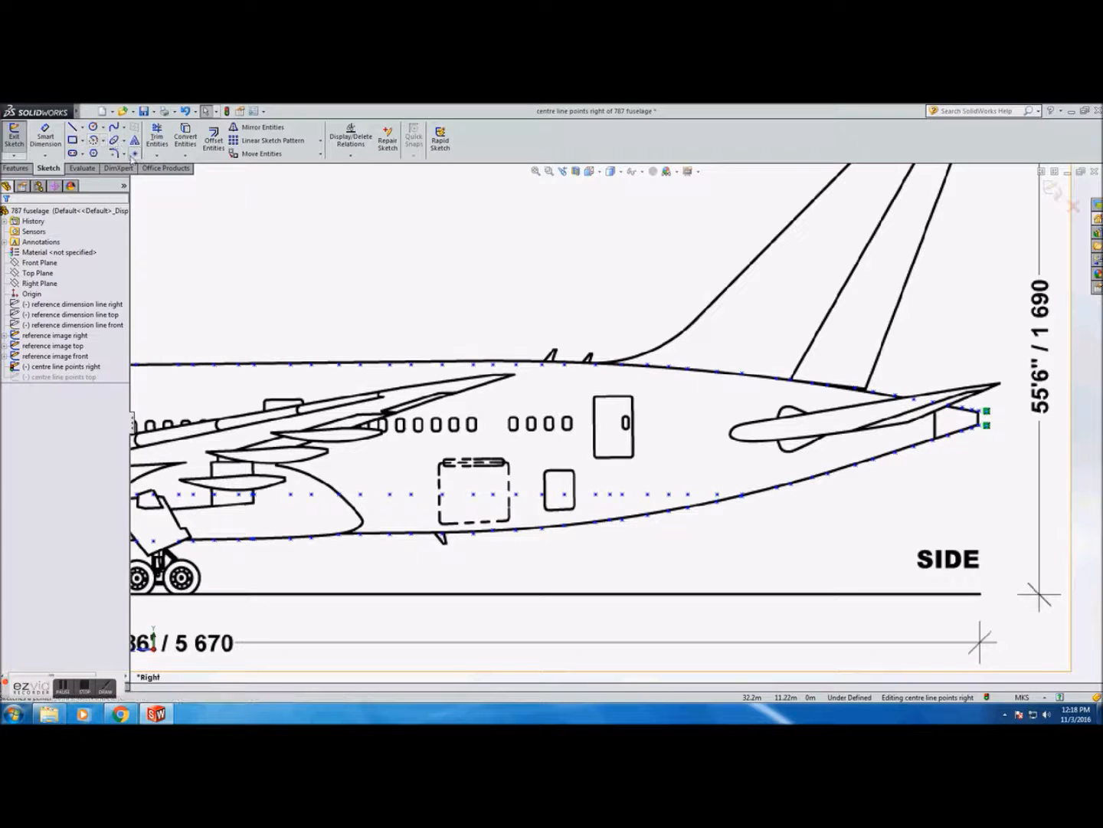
Place a point at the tail tip and sketch a line from the centreline point at the cargo door to it
click(135, 154)
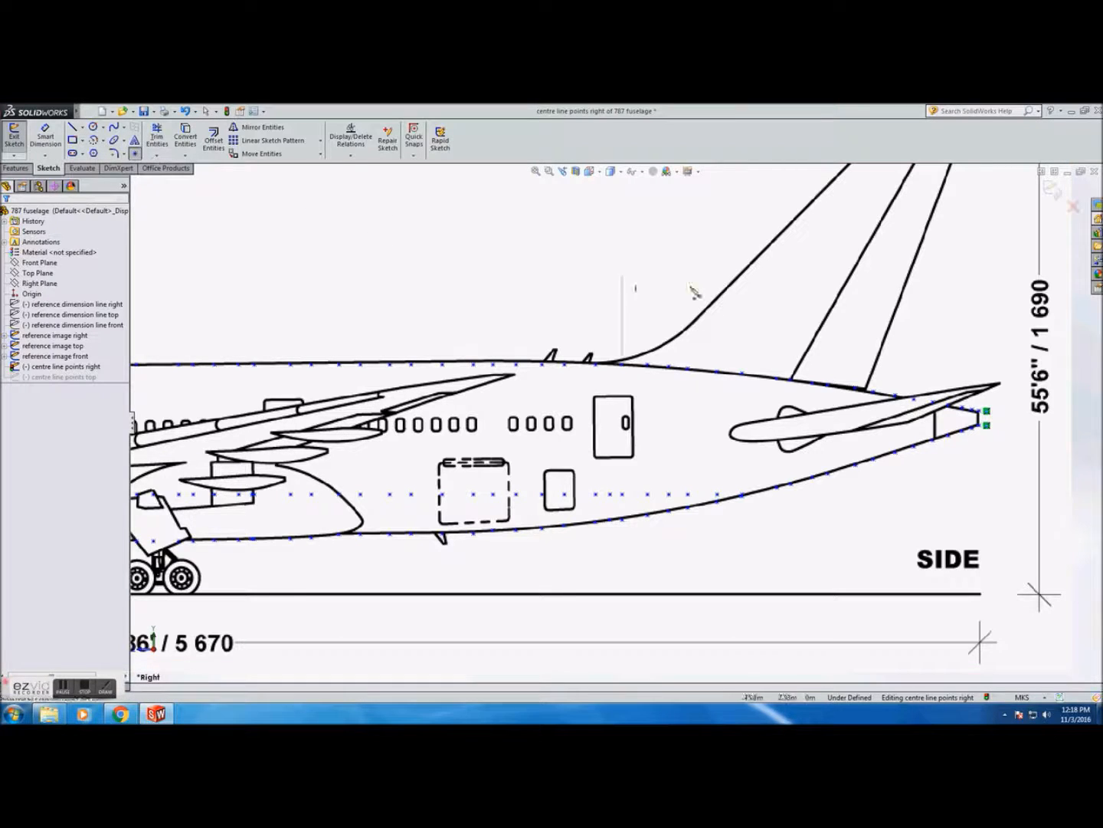
click(982, 419)
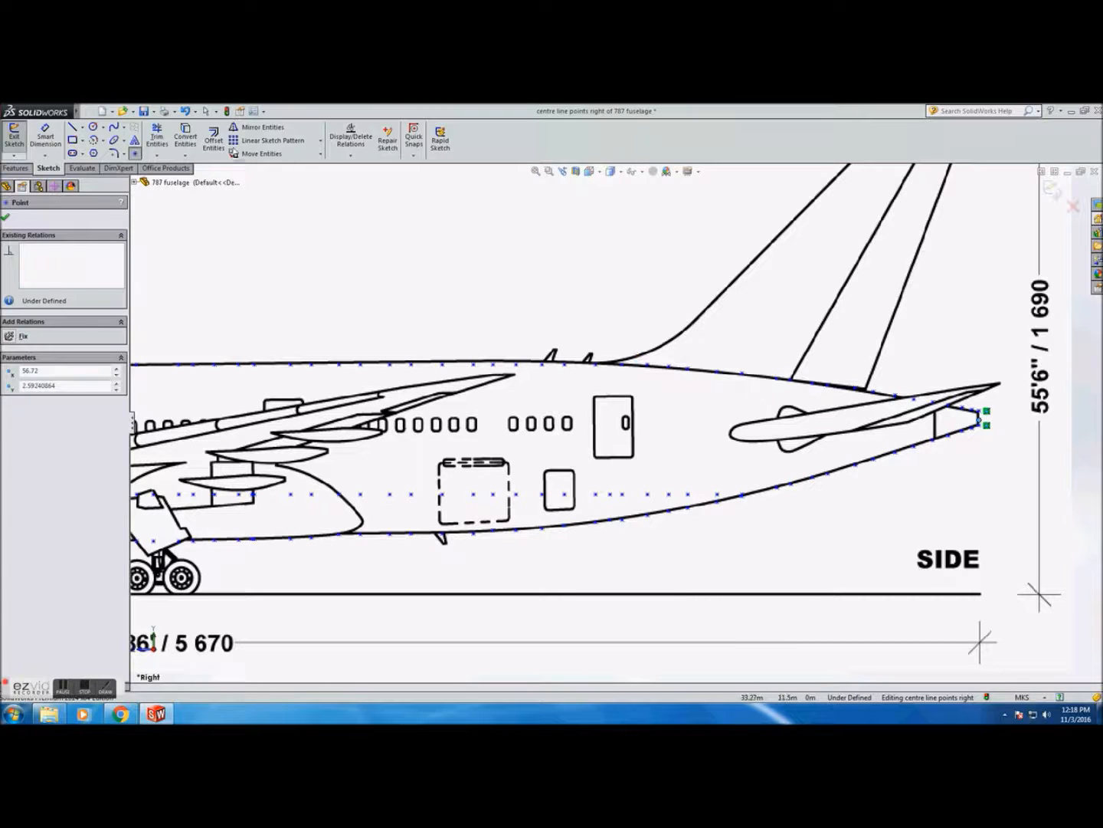
key(l)
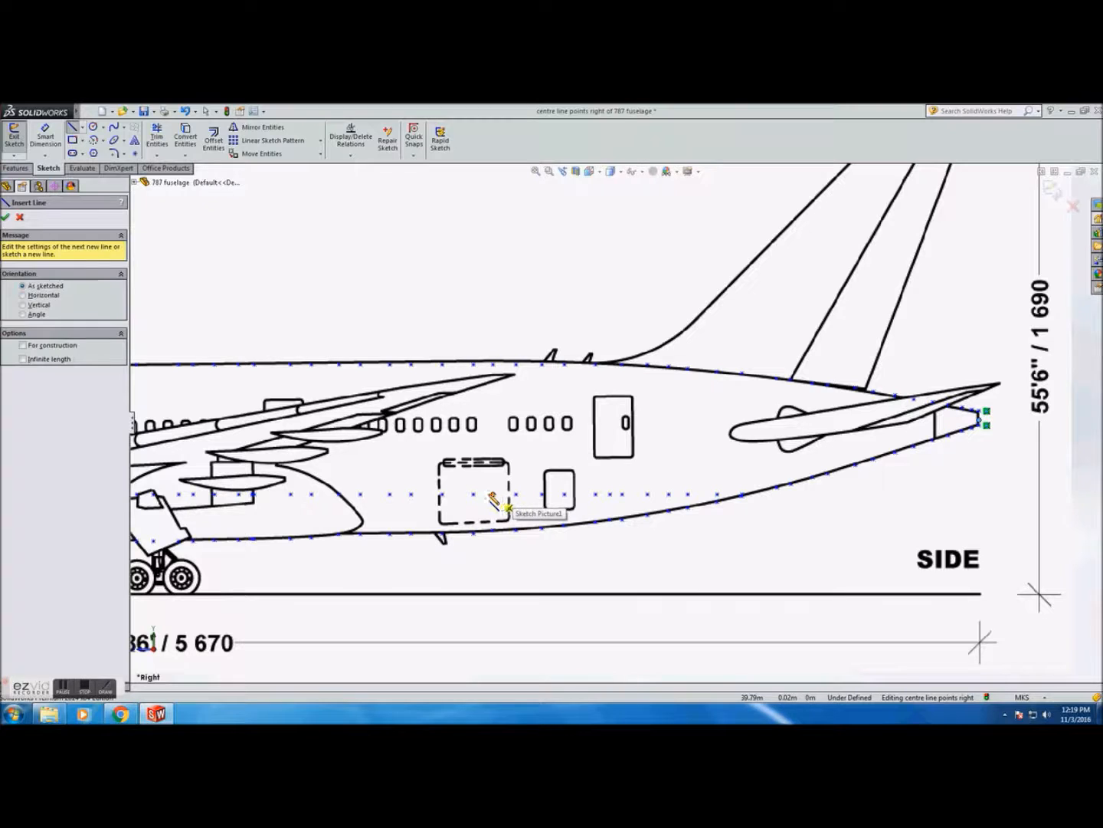
click(475, 494)
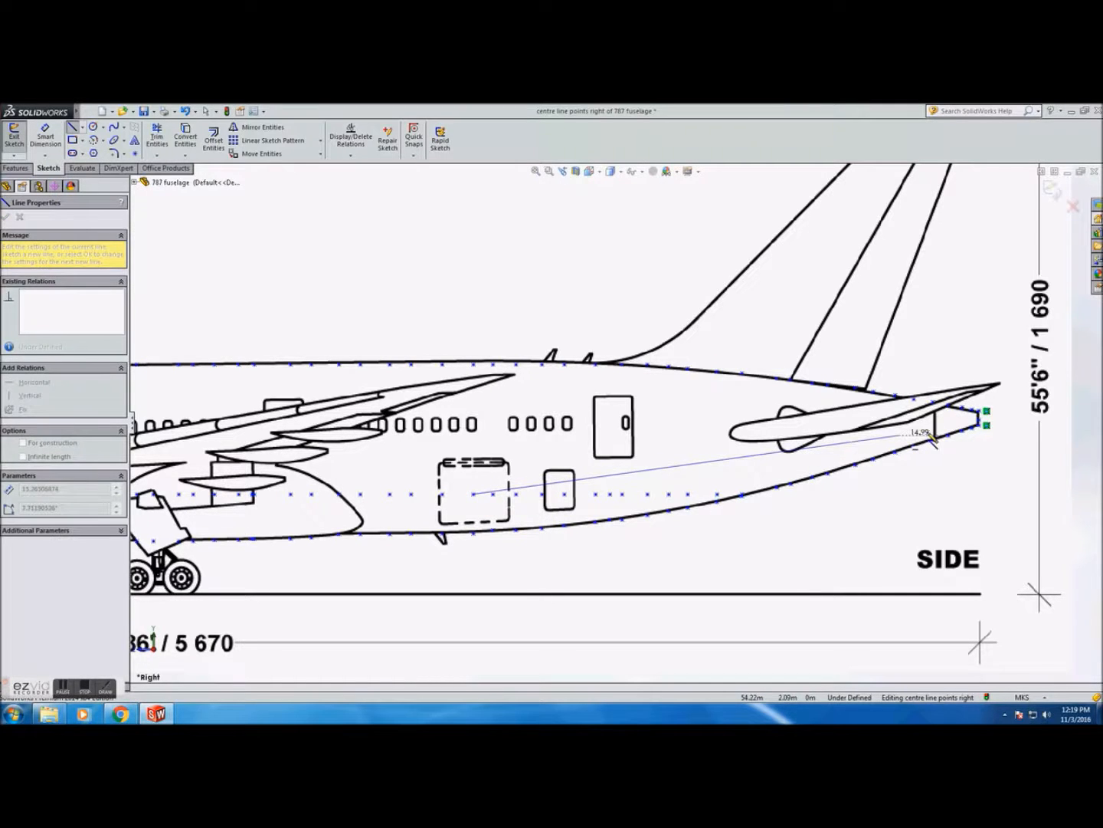
click(980, 420)
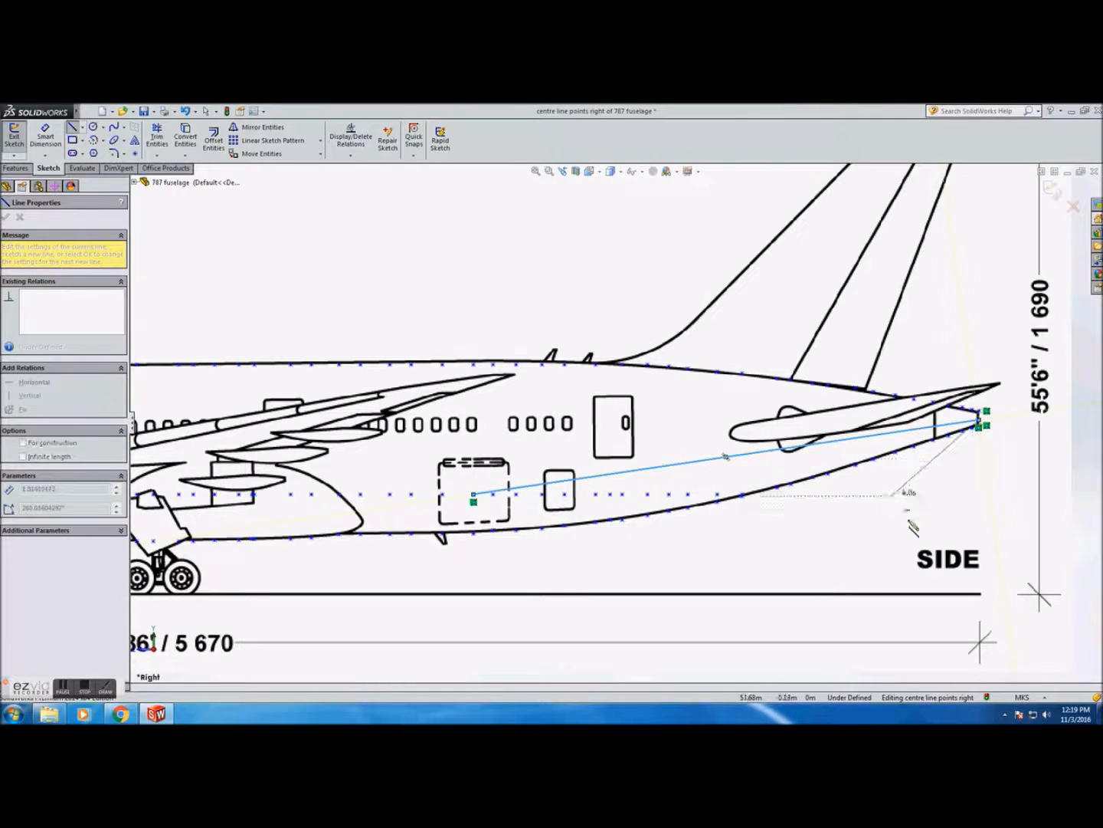
key(Escape)
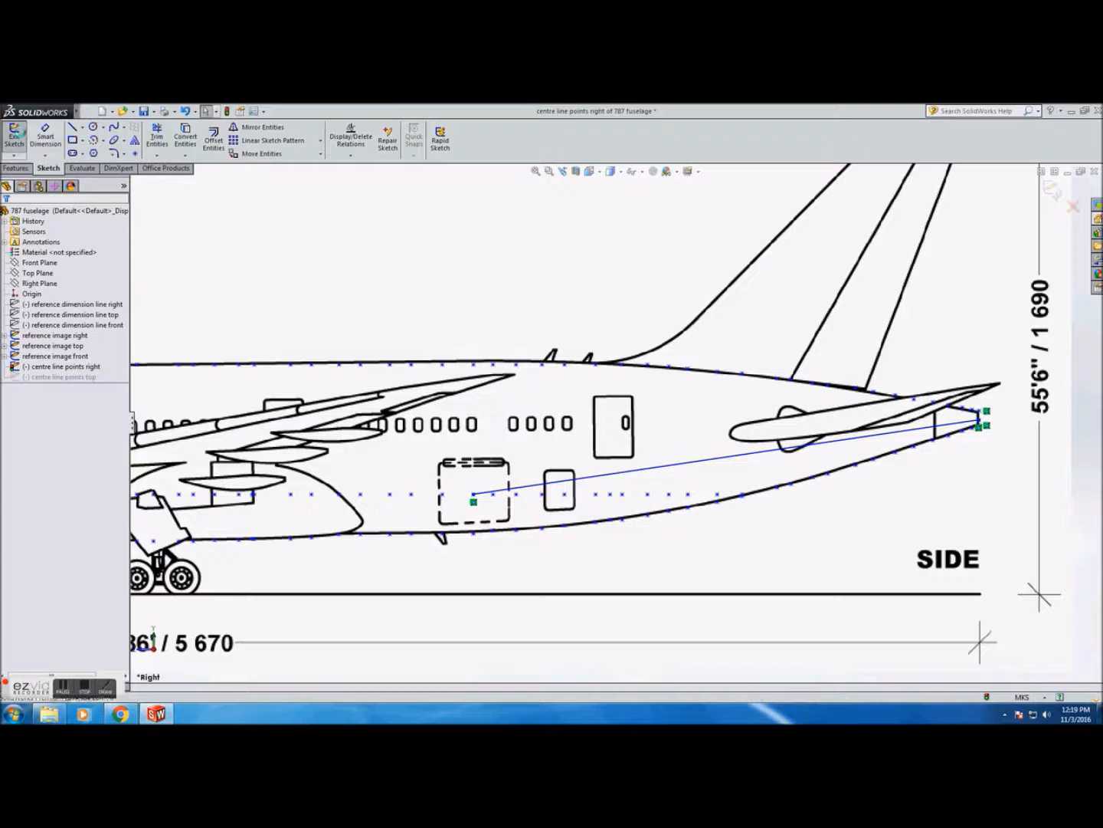
Exit the sketch and start a reference plane using the new line as first reference
click(14, 134)
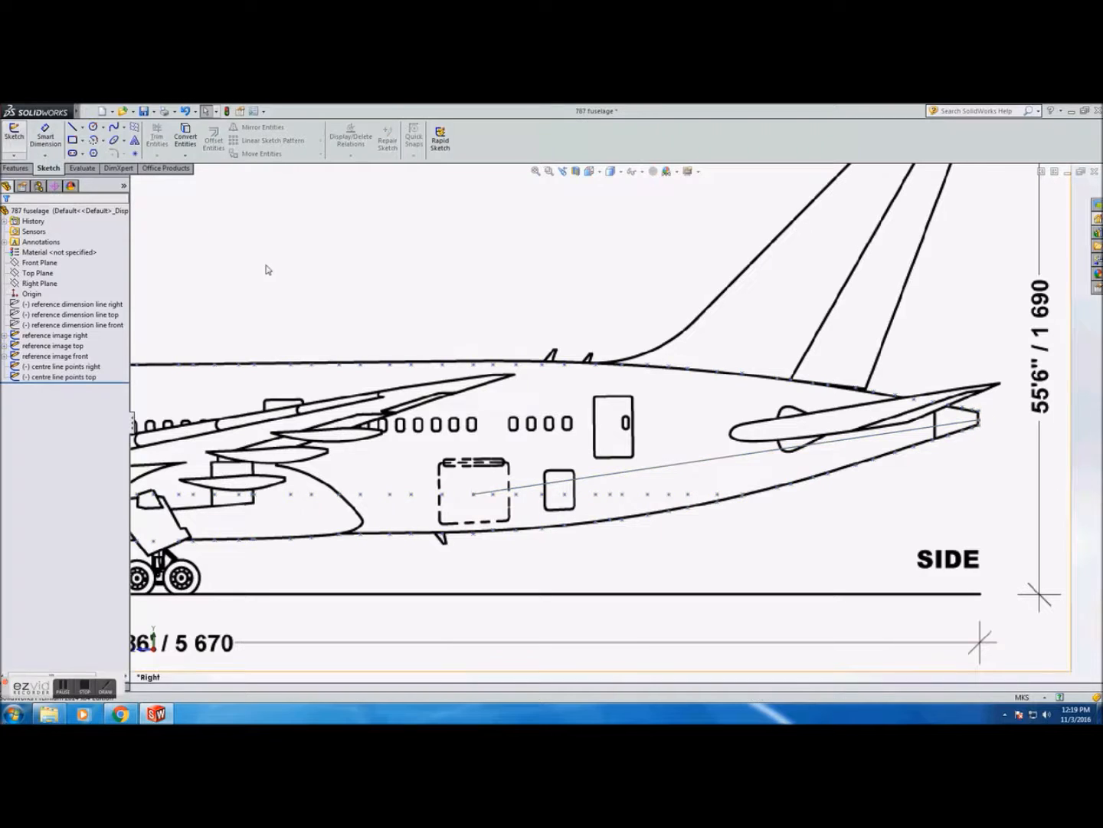
click(669, 470)
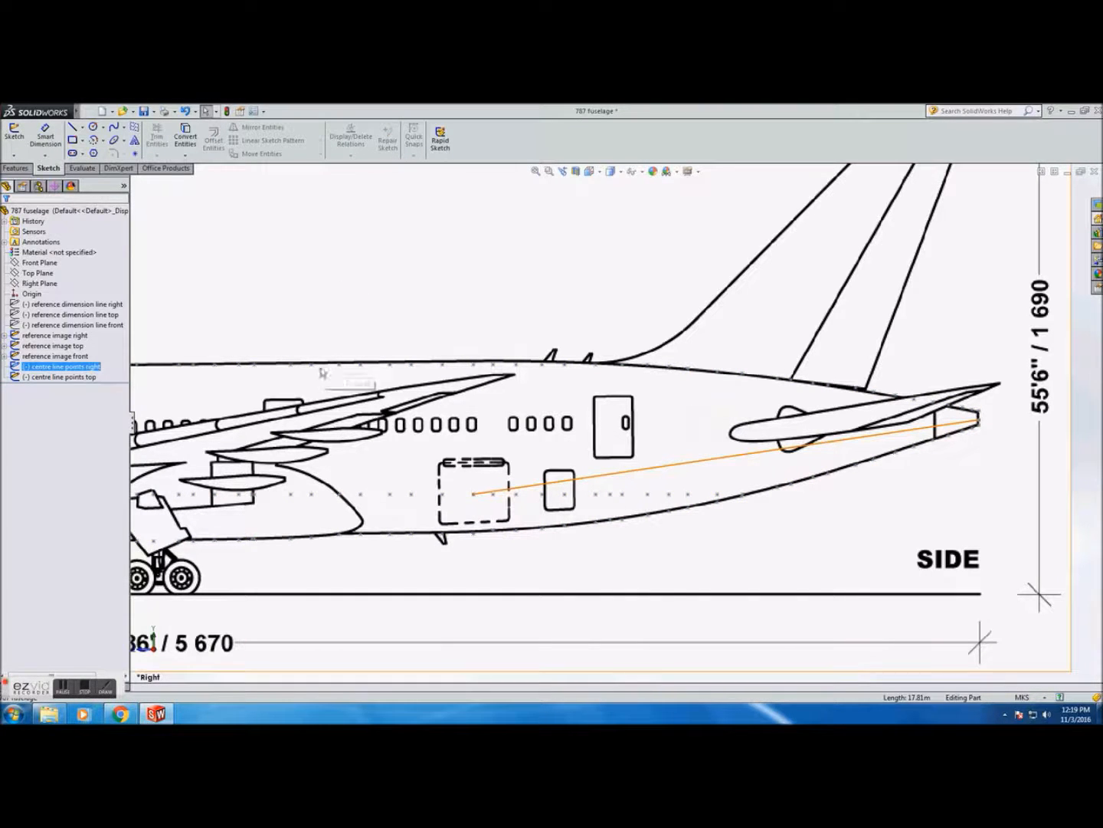
click(16, 167)
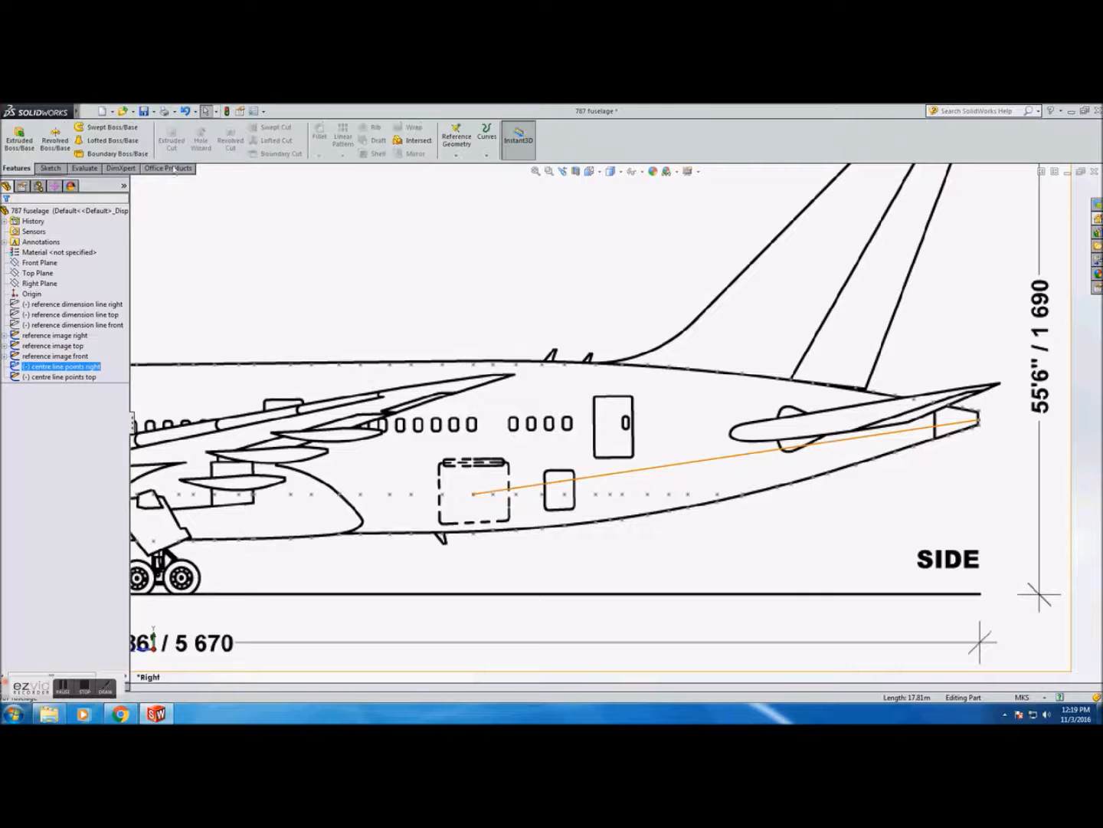
click(456, 142)
click(469, 167)
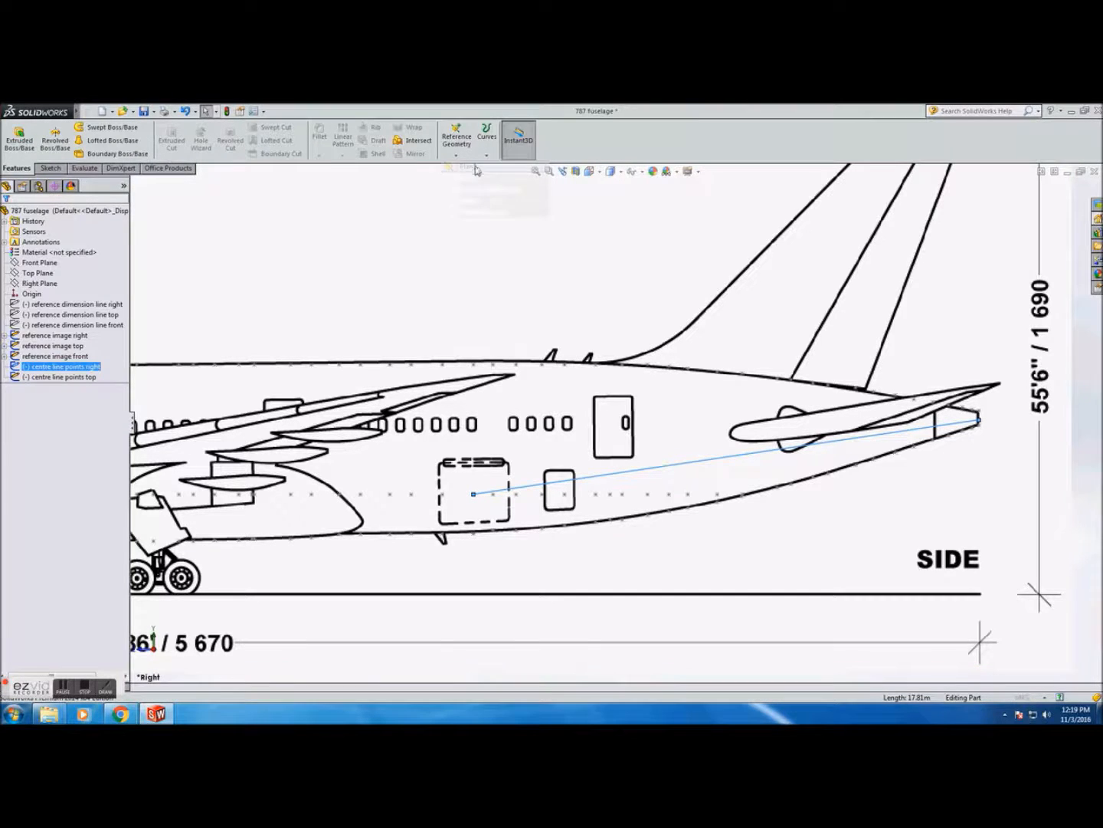
middle_drag(582, 321, 562, 381)
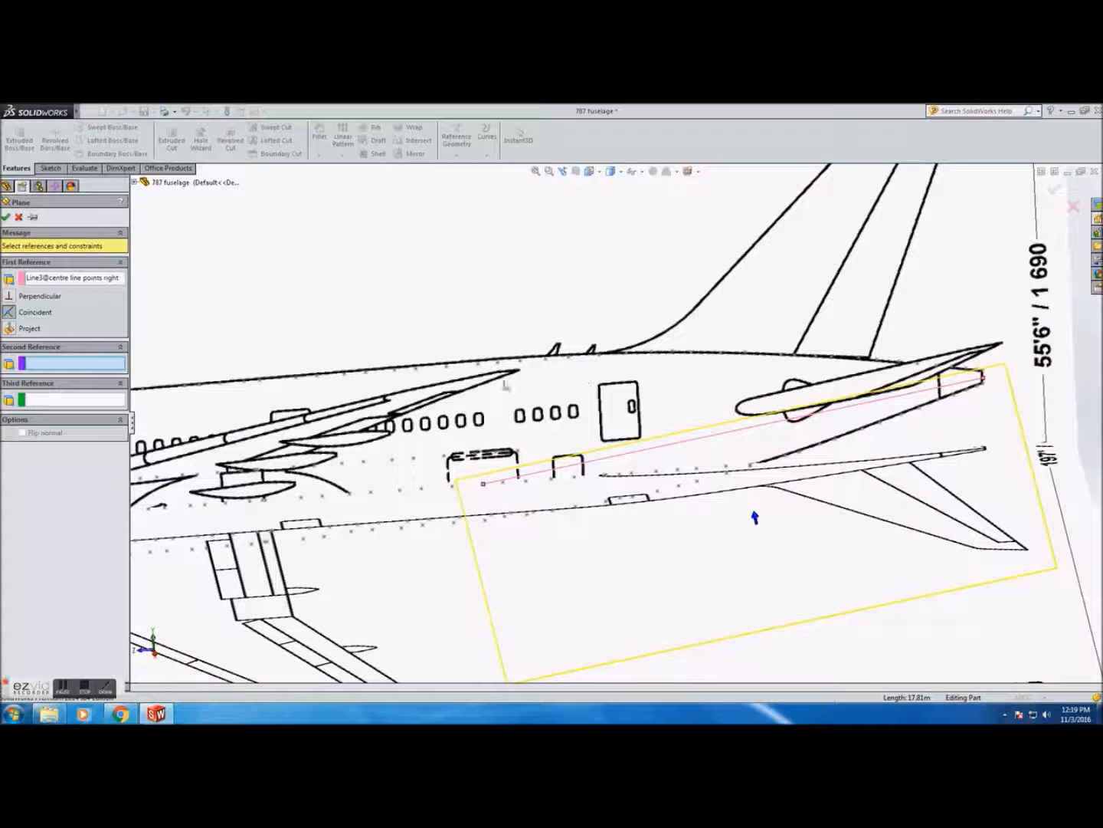
click(6, 218)
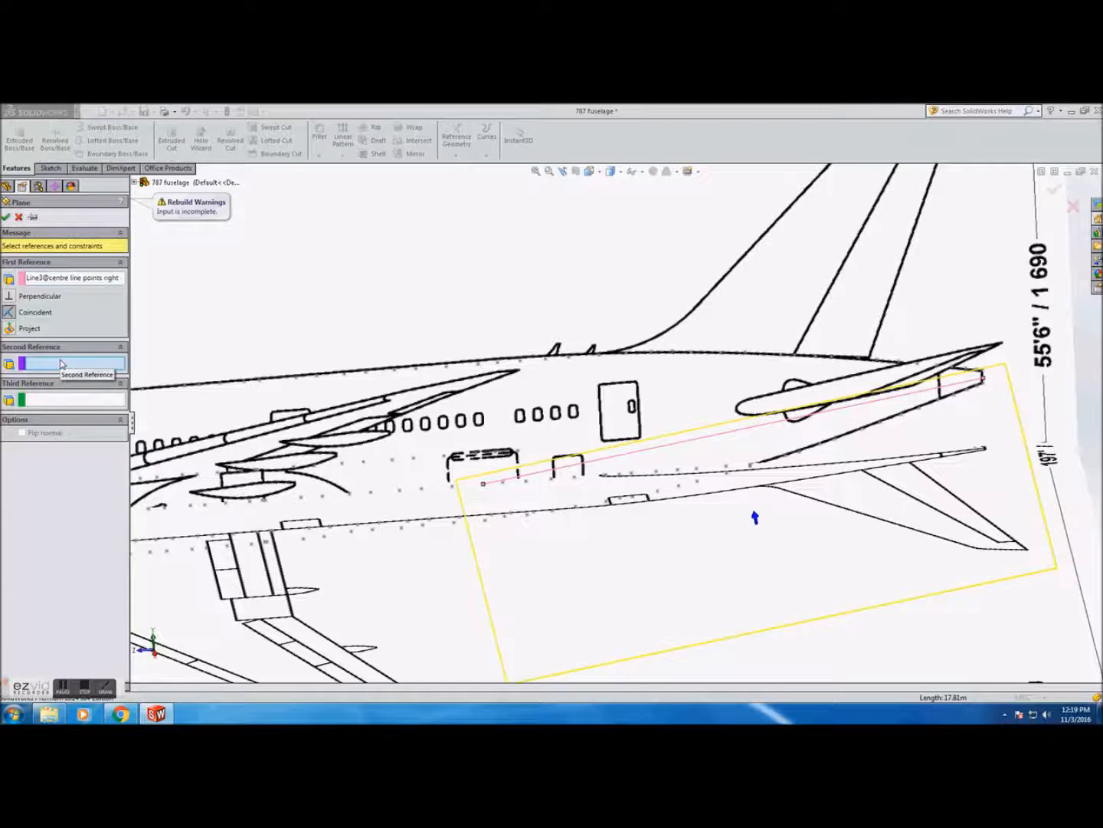
scroll(356, 490, down, 3)
scroll(431, 493, up, 11)
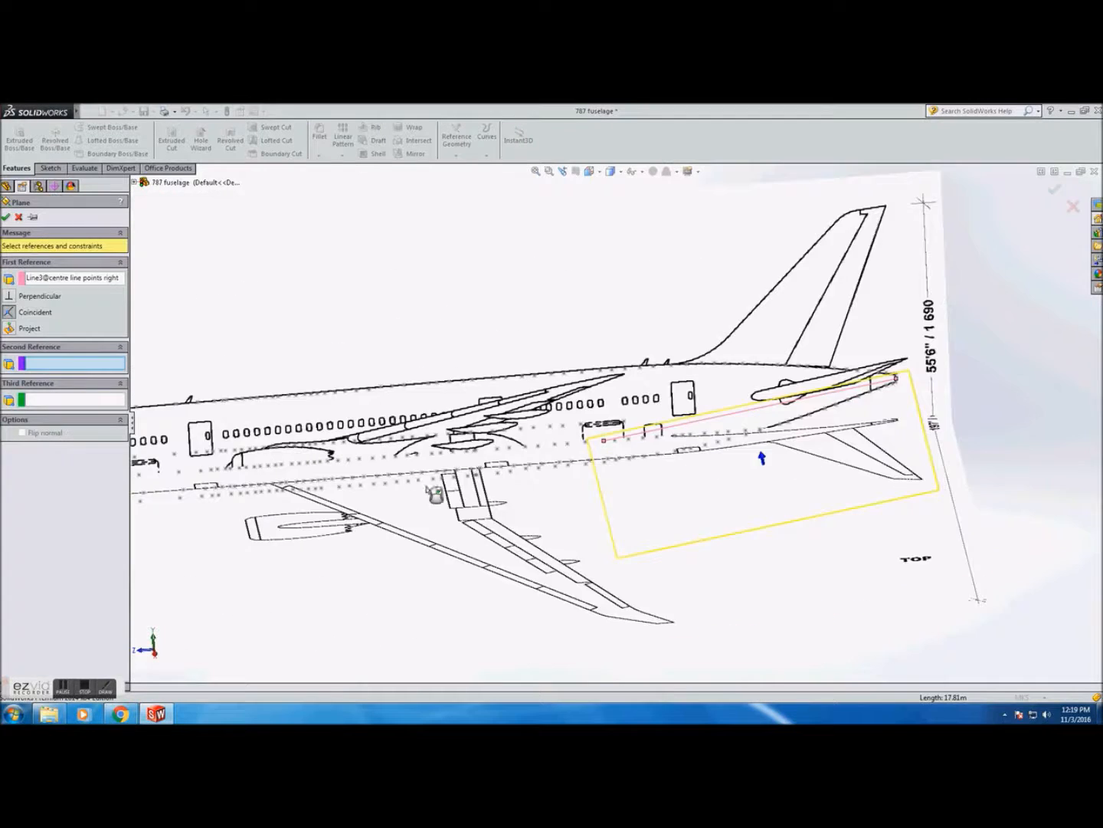
mouse_move(469, 361)
middle_down()
mouse_move(466, 424)
mouse_move(493, 377)
mouse_move(458, 335)
mouse_move(384, 333)
mouse_move(445, 392)
middle_up()
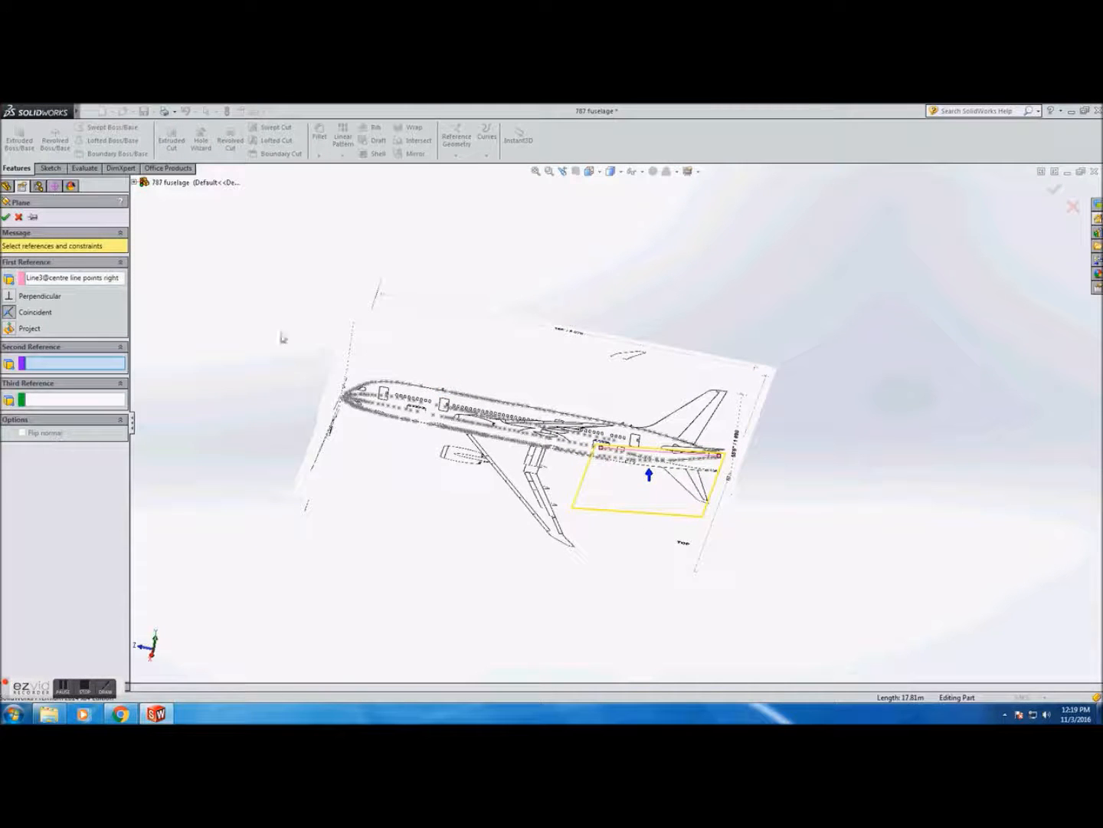
click(9, 298)
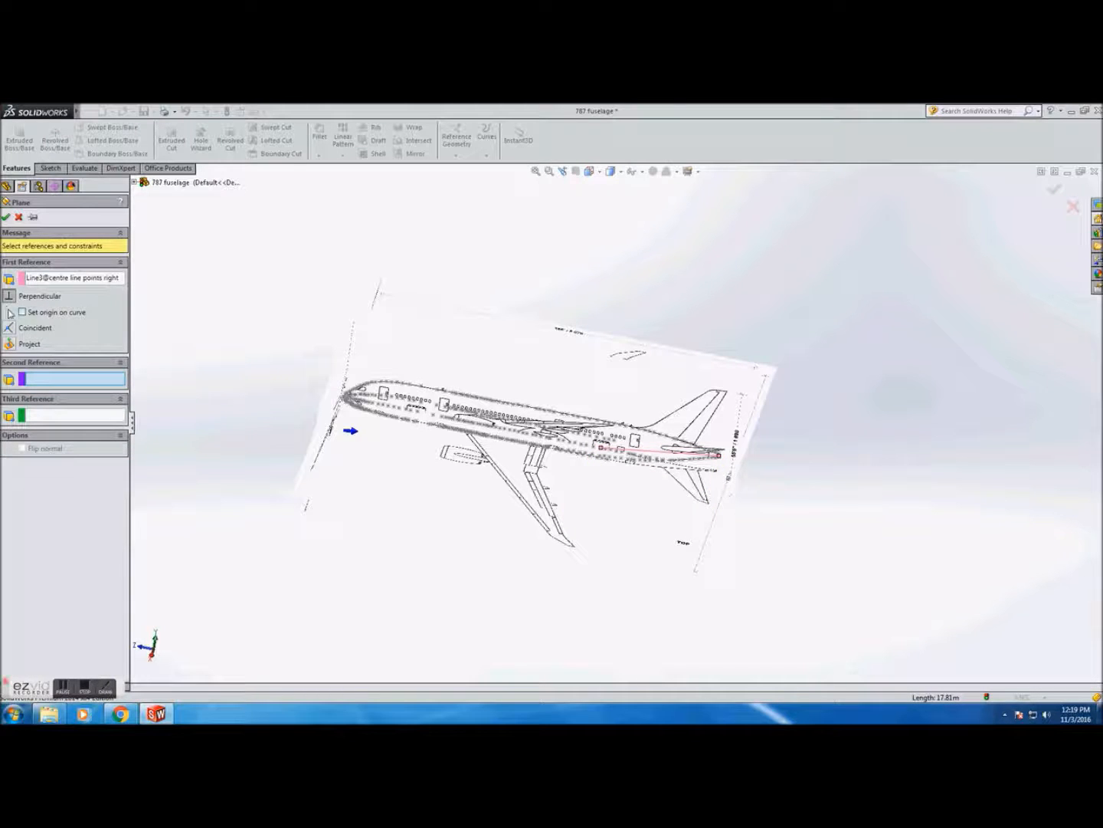
click(16, 327)
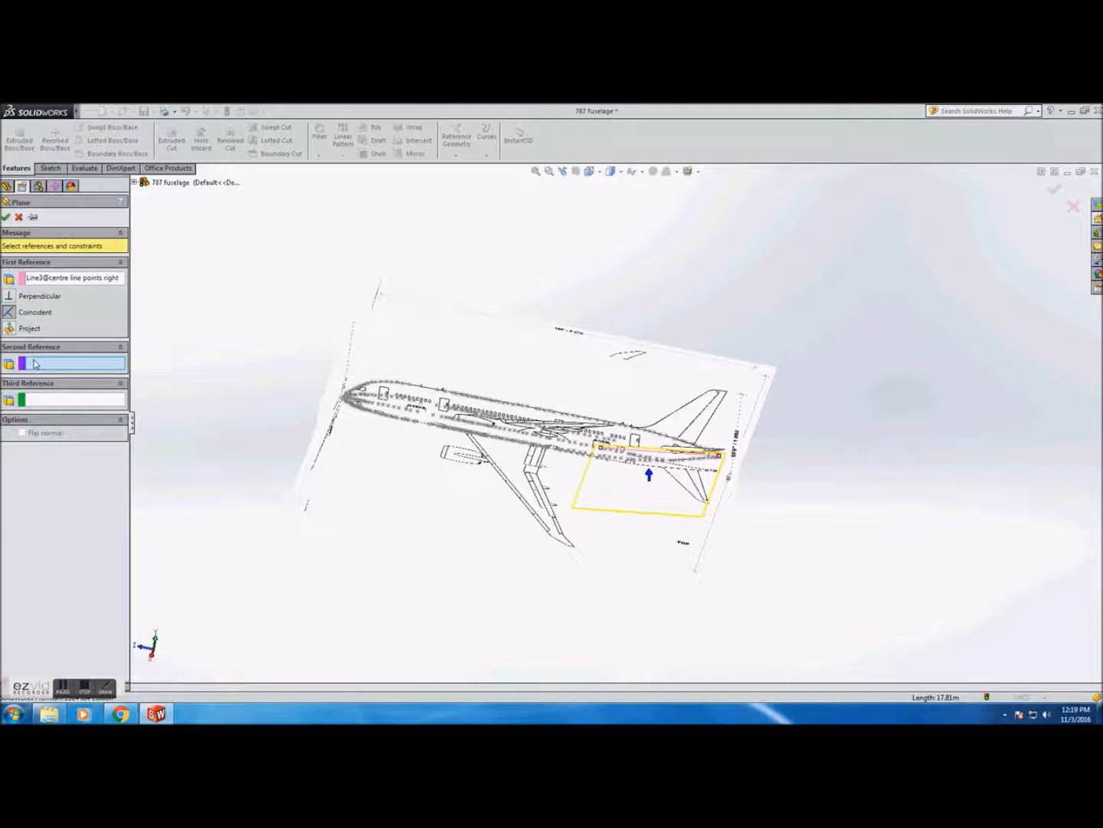
scroll(647, 441, down, 5)
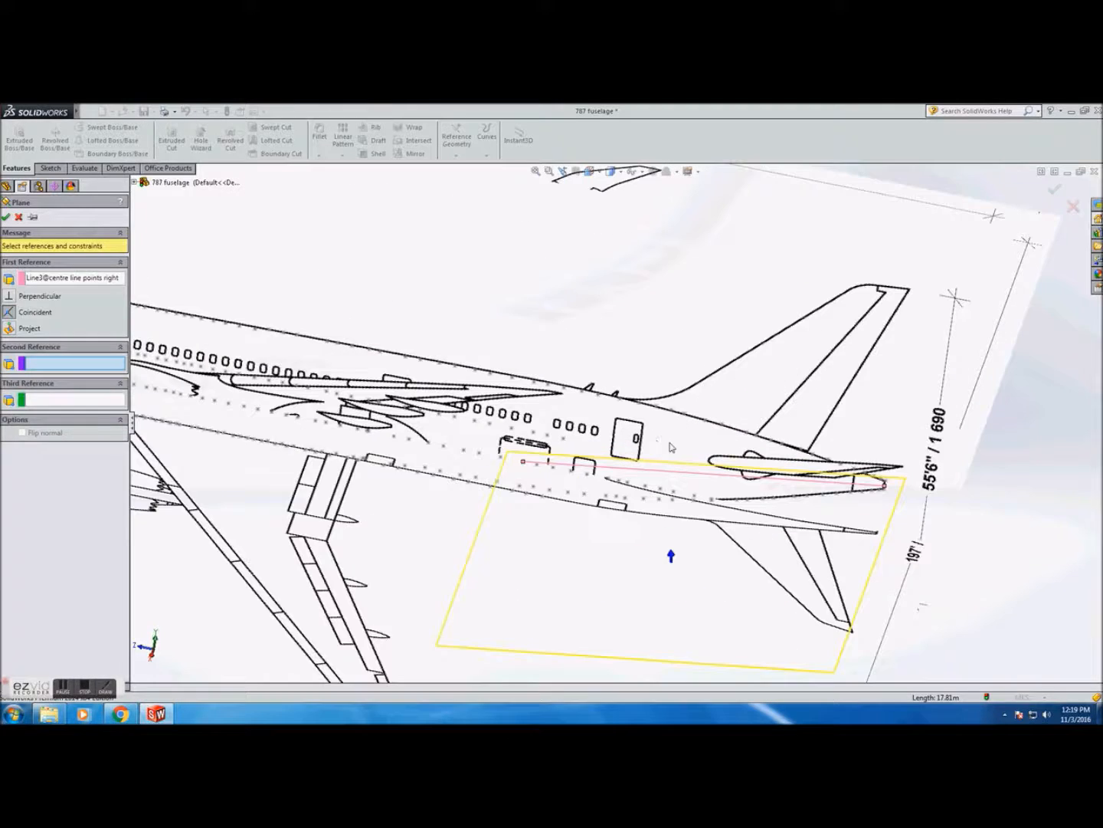
scroll(675, 451, down, 2)
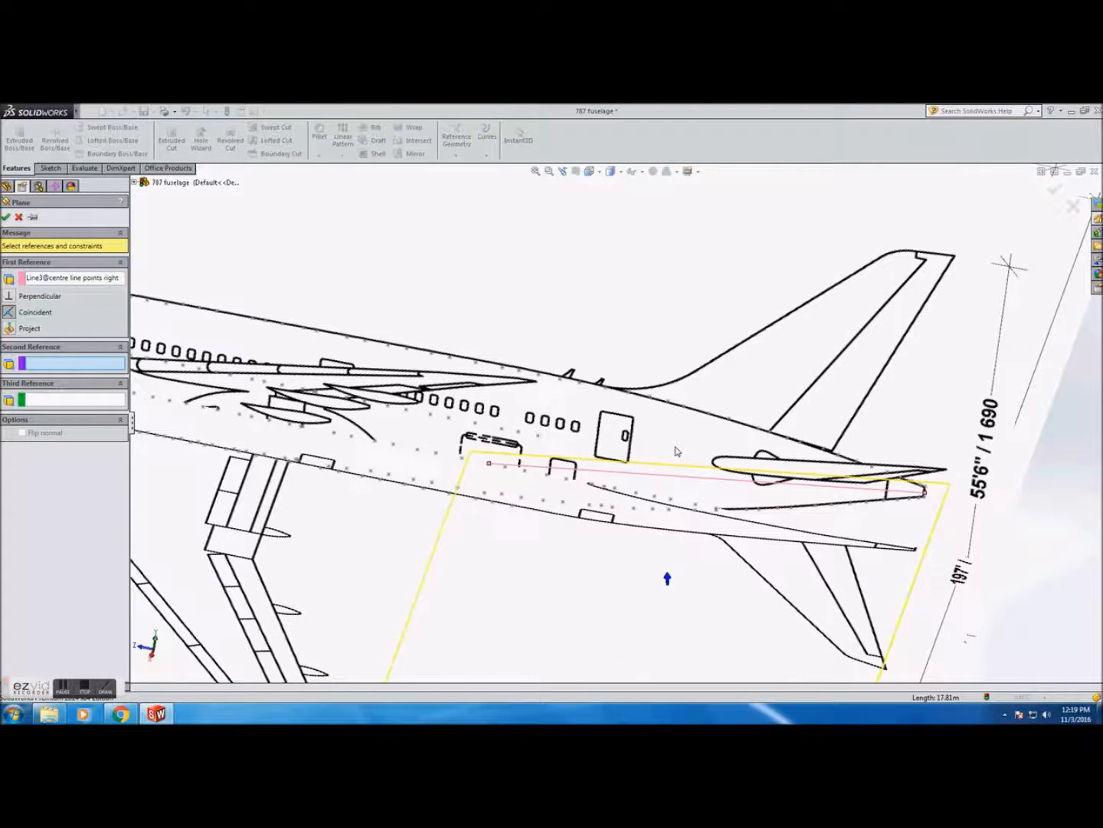
scroll(625, 433, up, 2)
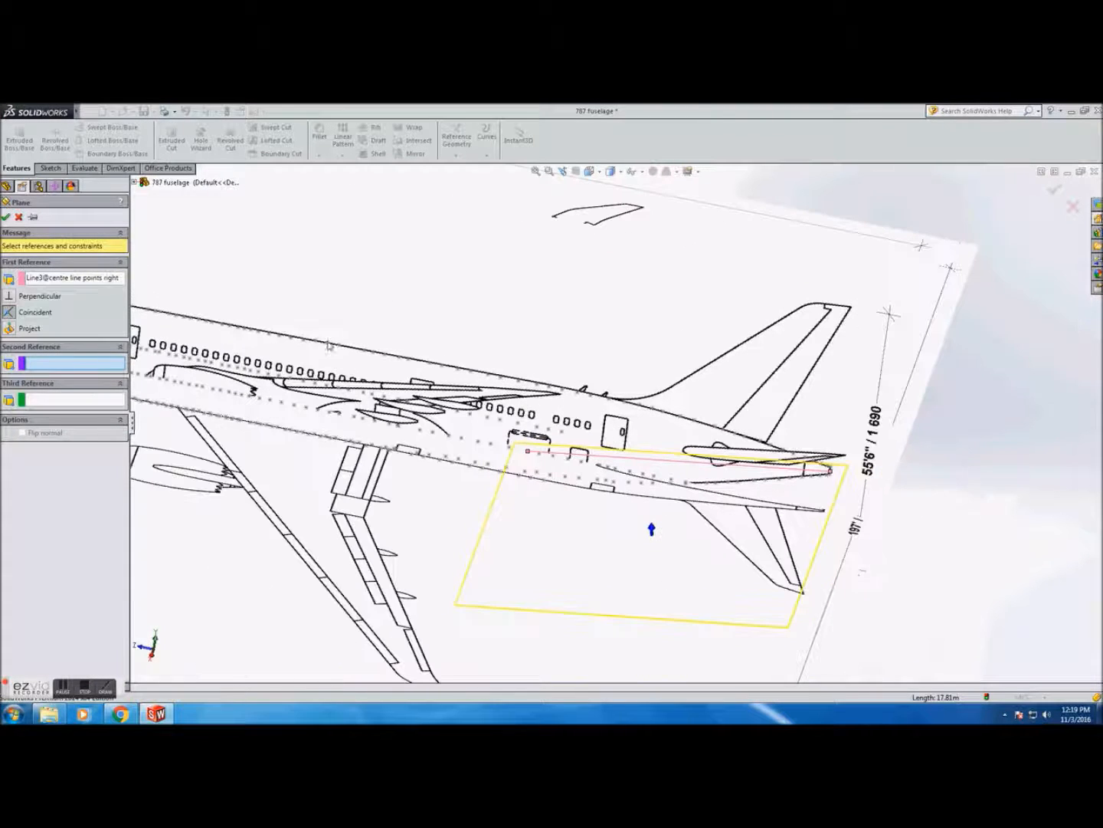
click(19, 217)
click(49, 168)
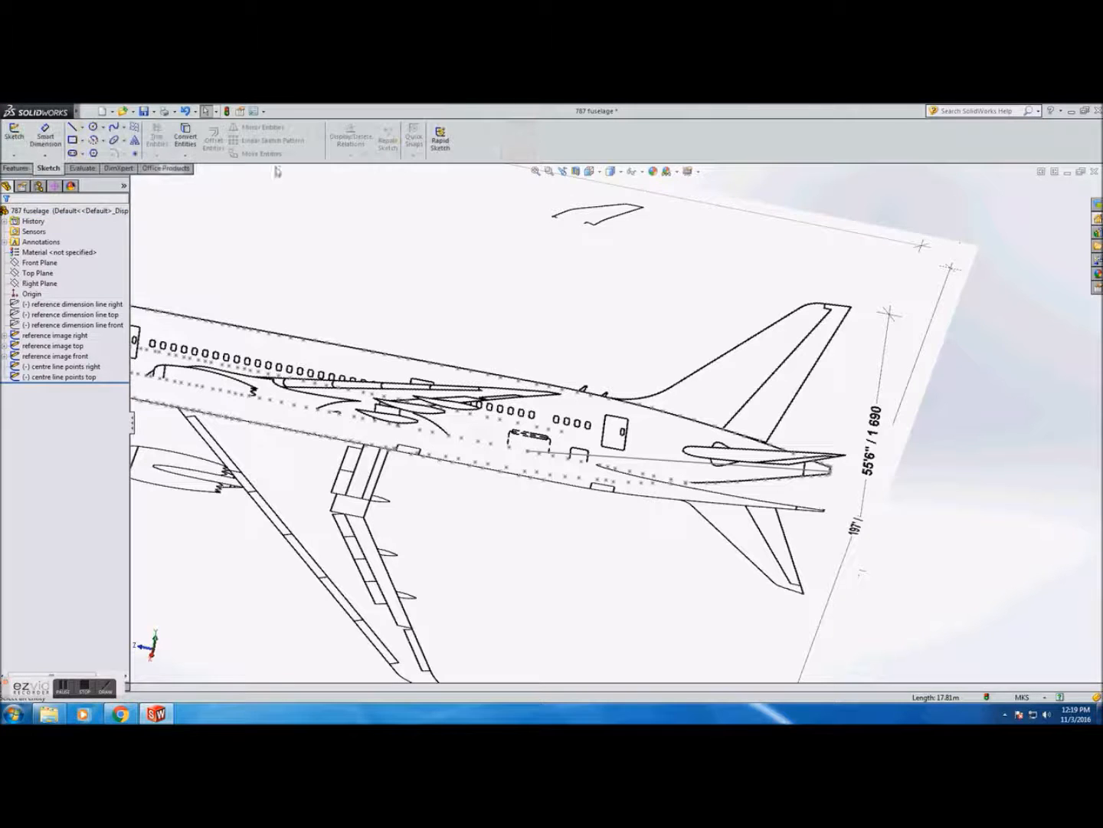
click(72, 128)
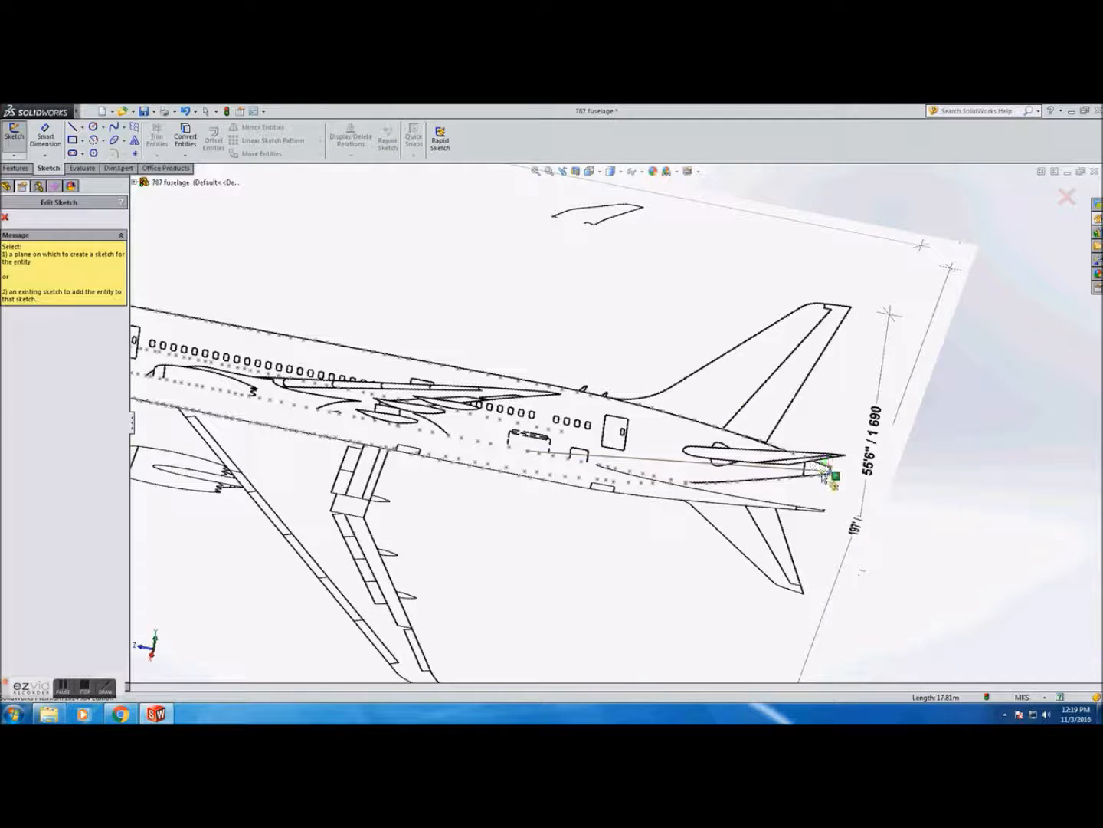
click(5, 218)
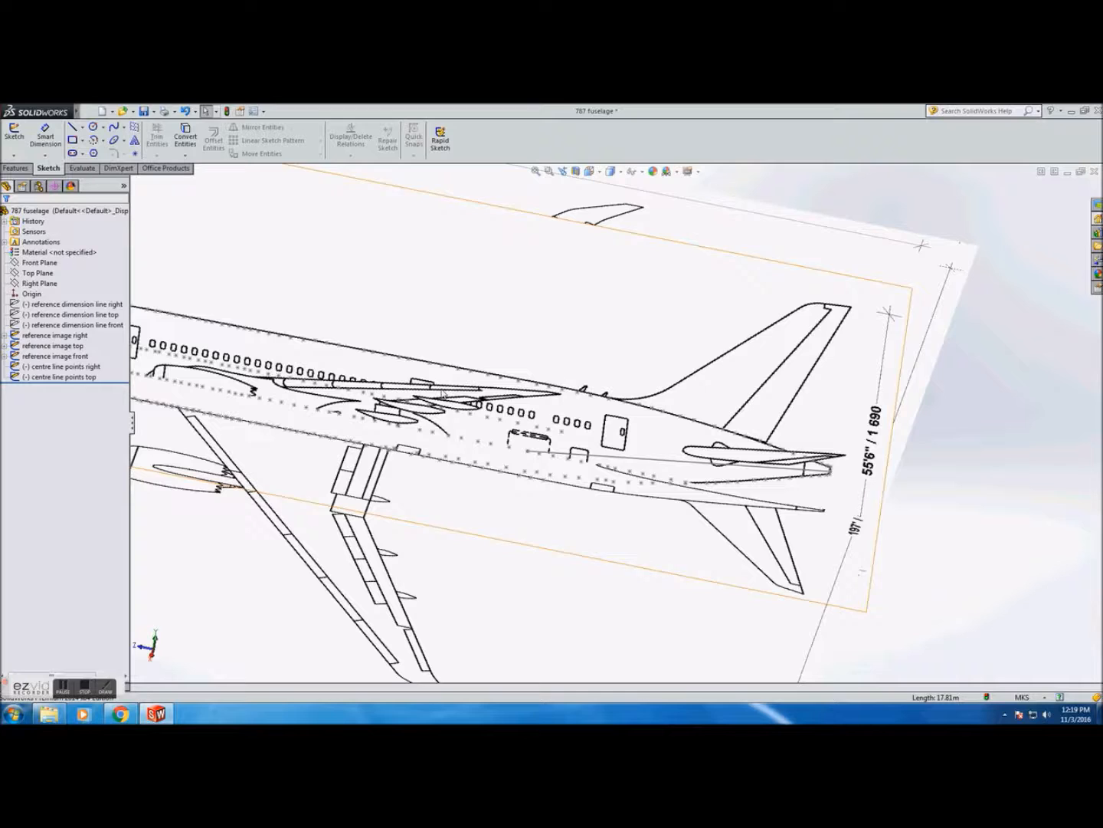
click(613, 457)
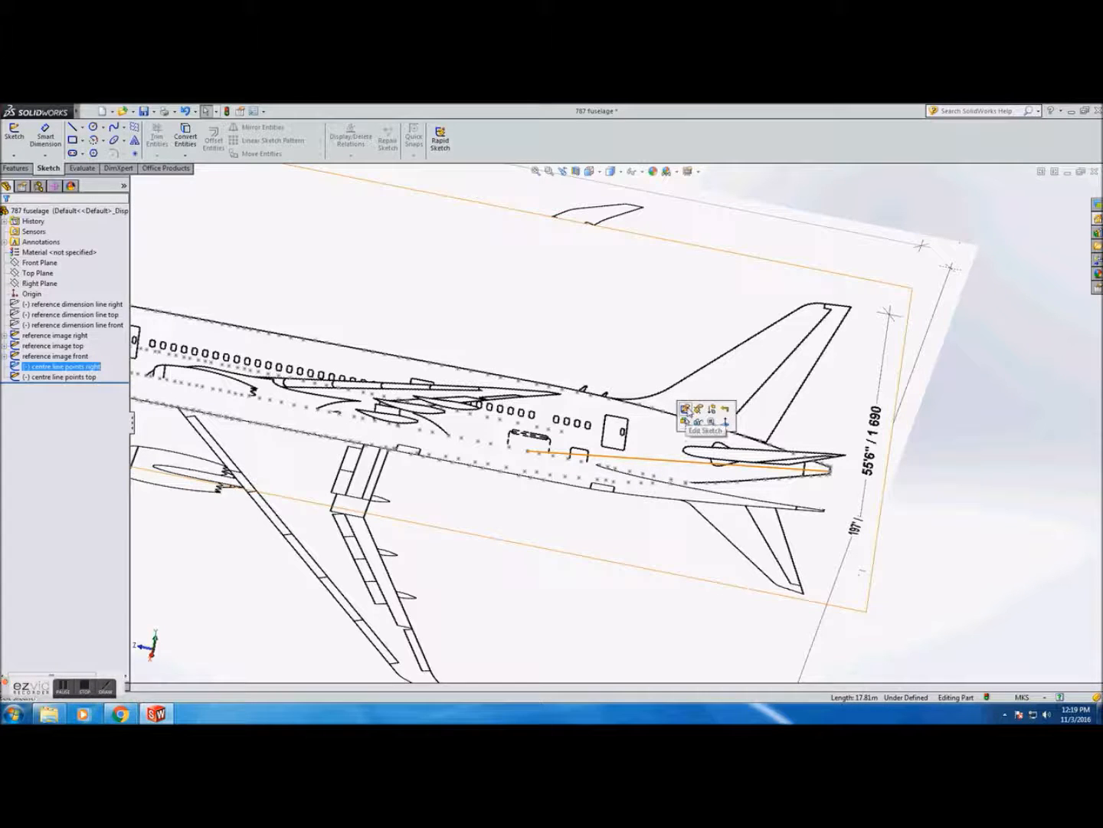
click(685, 408)
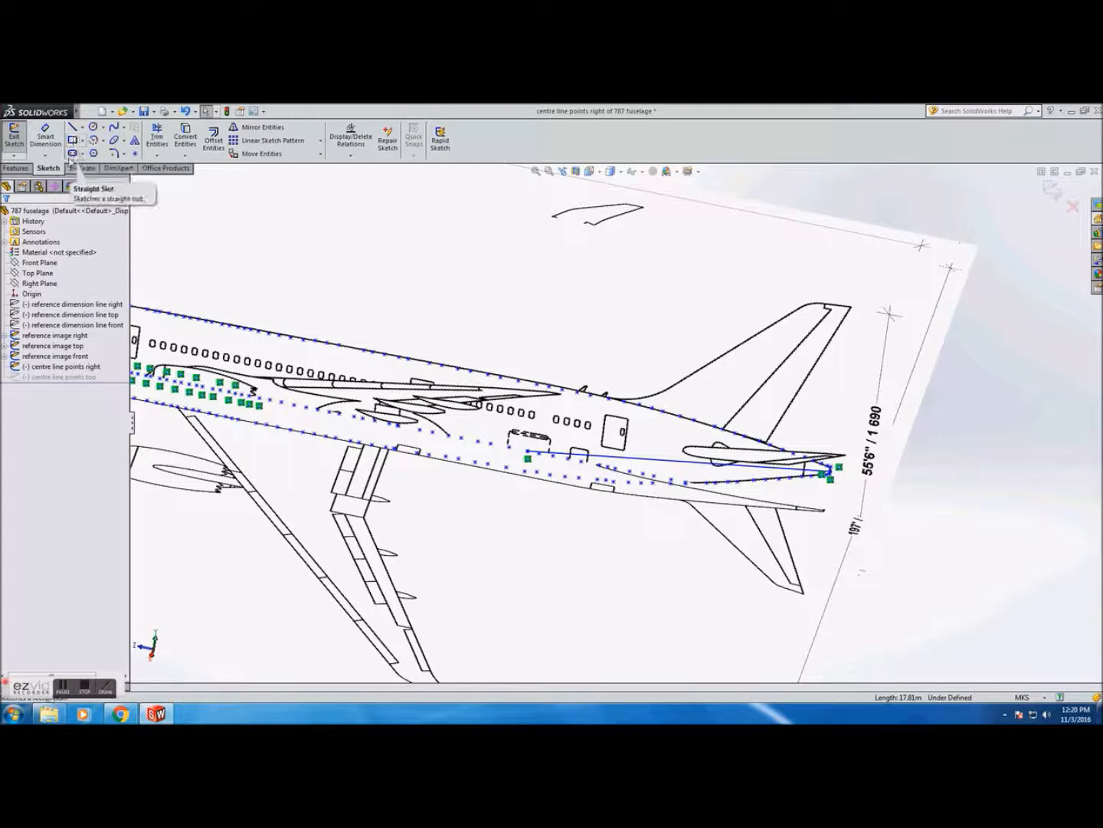
click(14, 136)
click(38, 262)
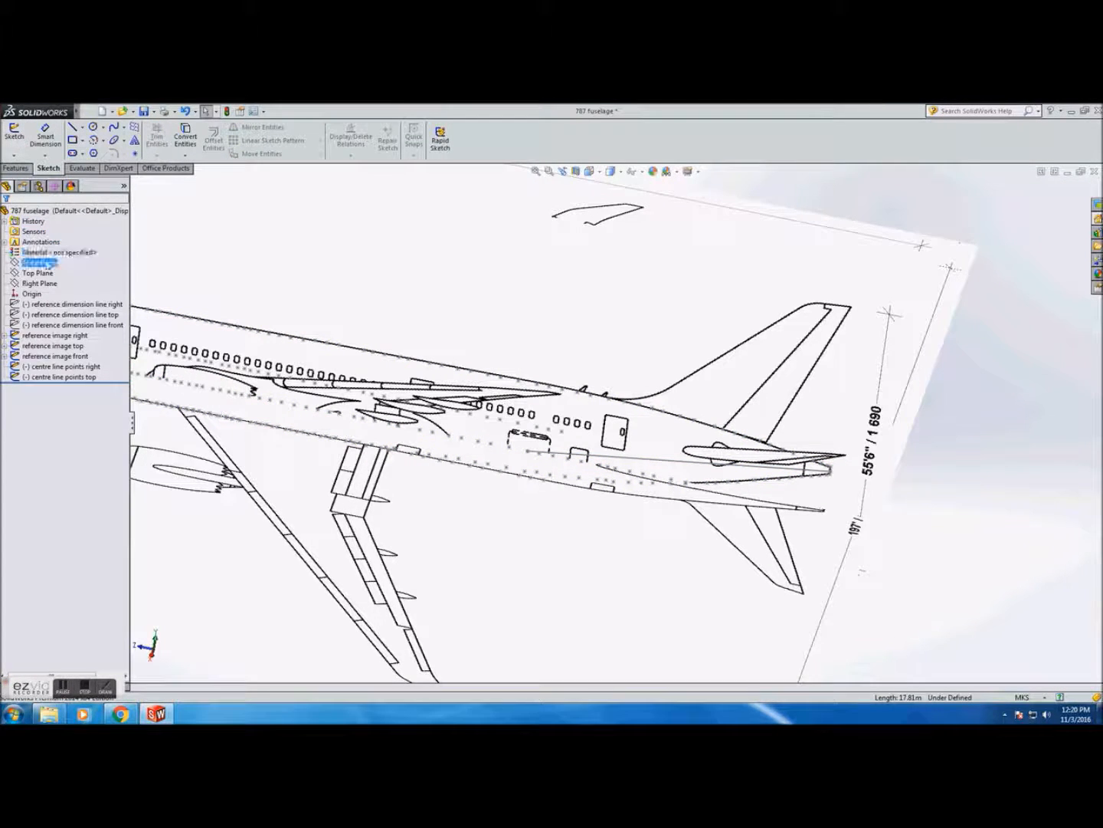
click(62, 377)
click(69, 346)
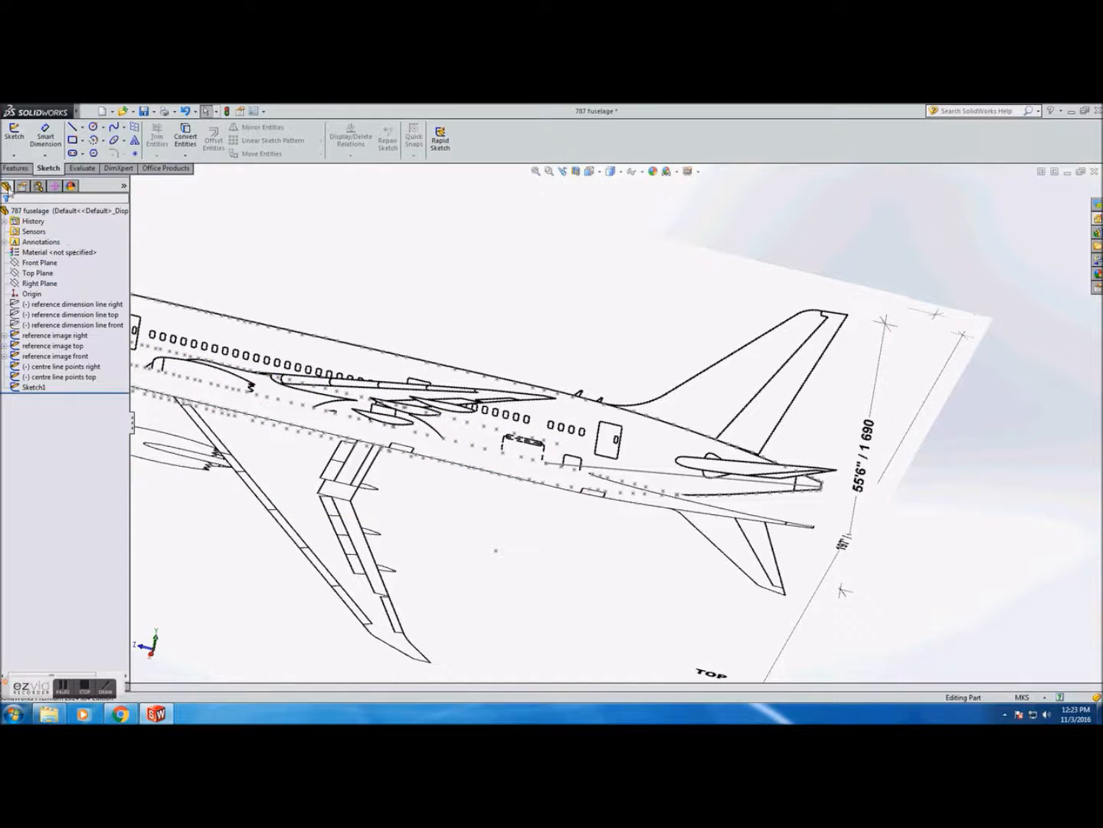
click(21, 144)
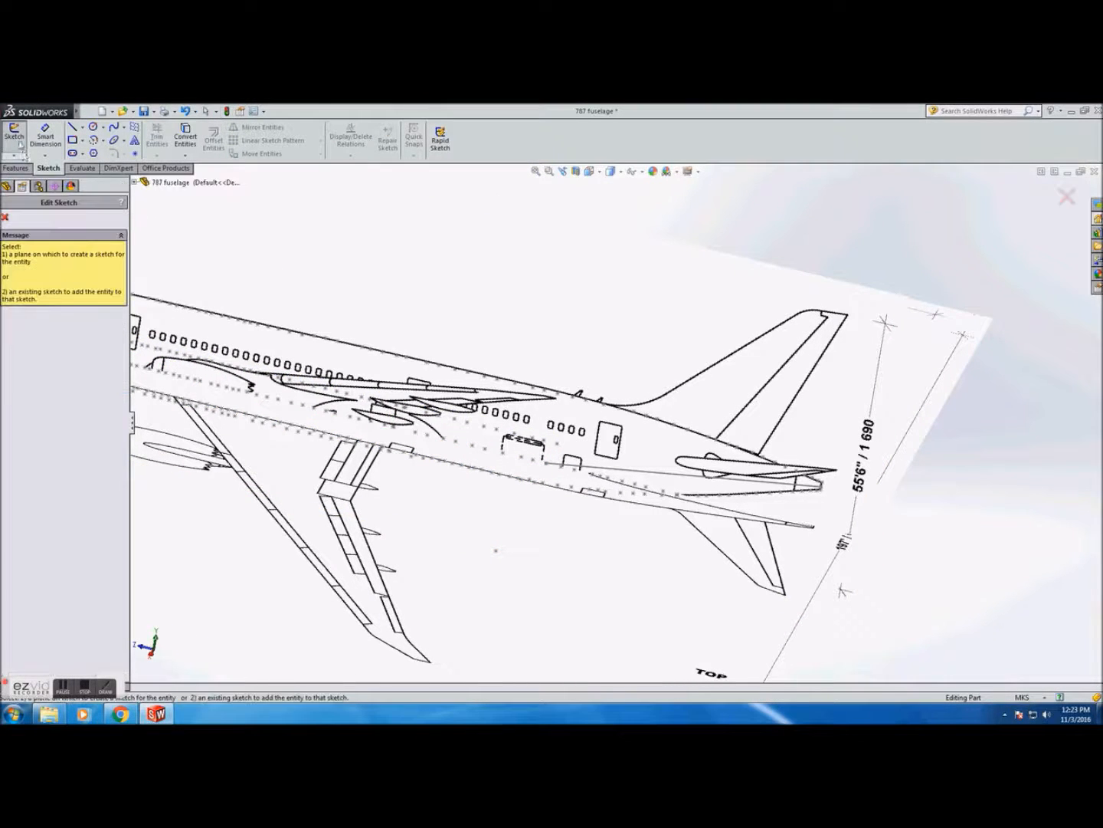
click(6, 217)
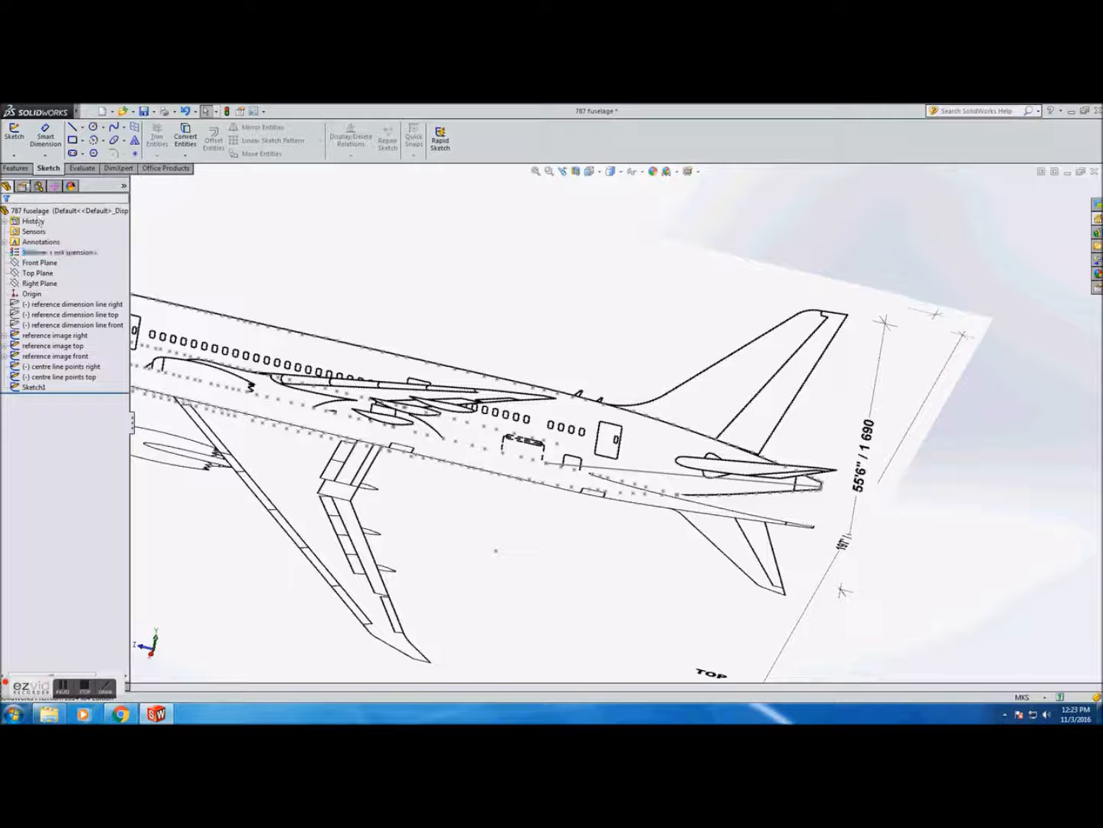
Sketch a line on the Top Plane from the centreline point at the cargo door outward, then exit the sketch
click(37, 273)
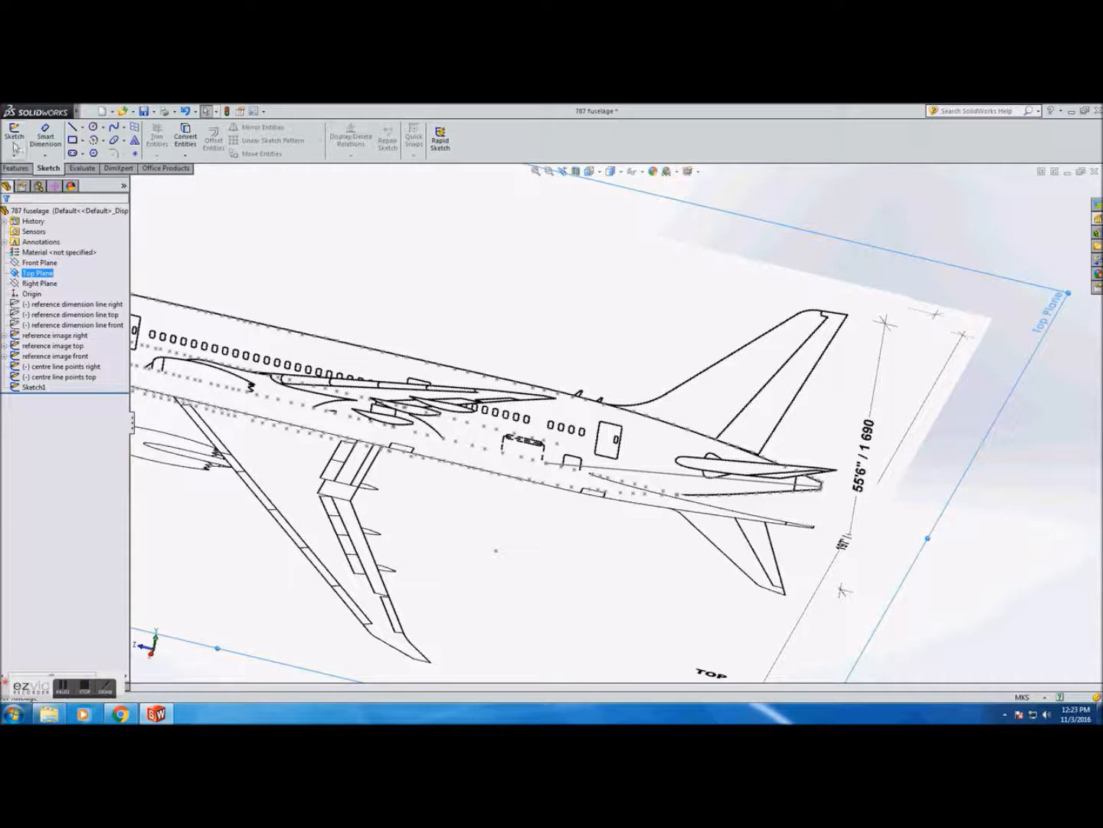
click(15, 140)
click(72, 127)
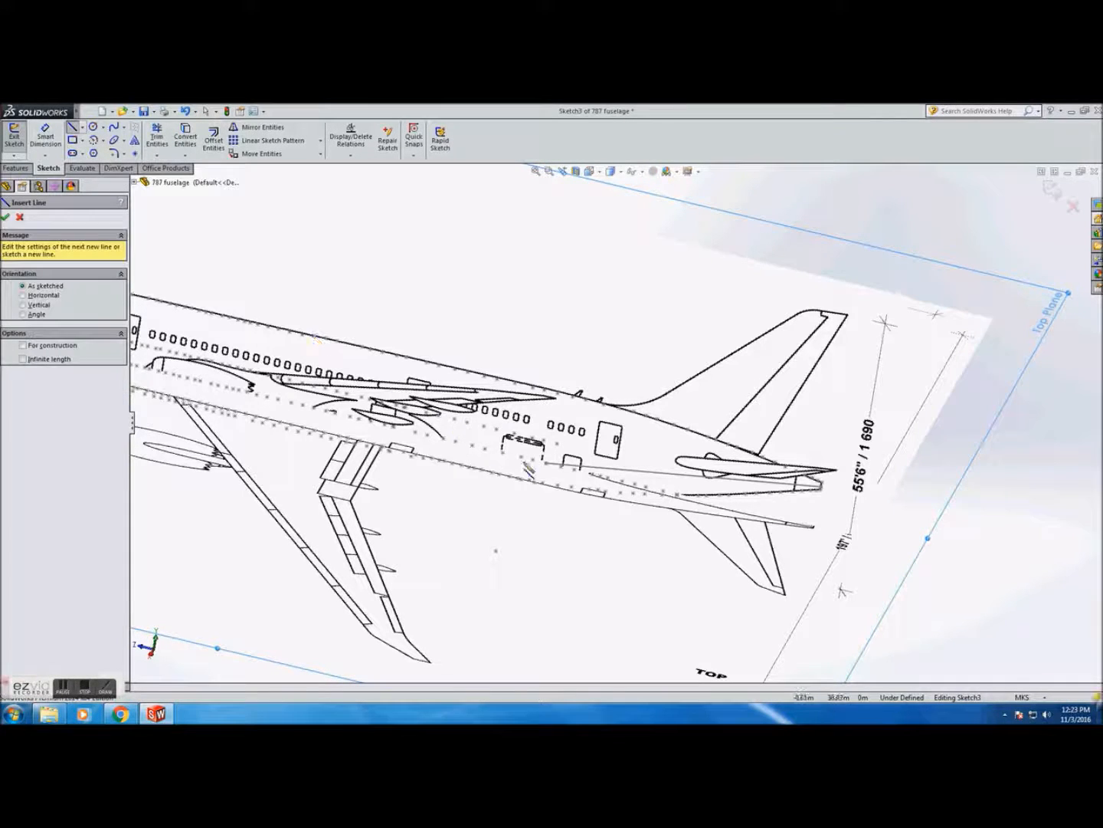
click(545, 470)
click(496, 557)
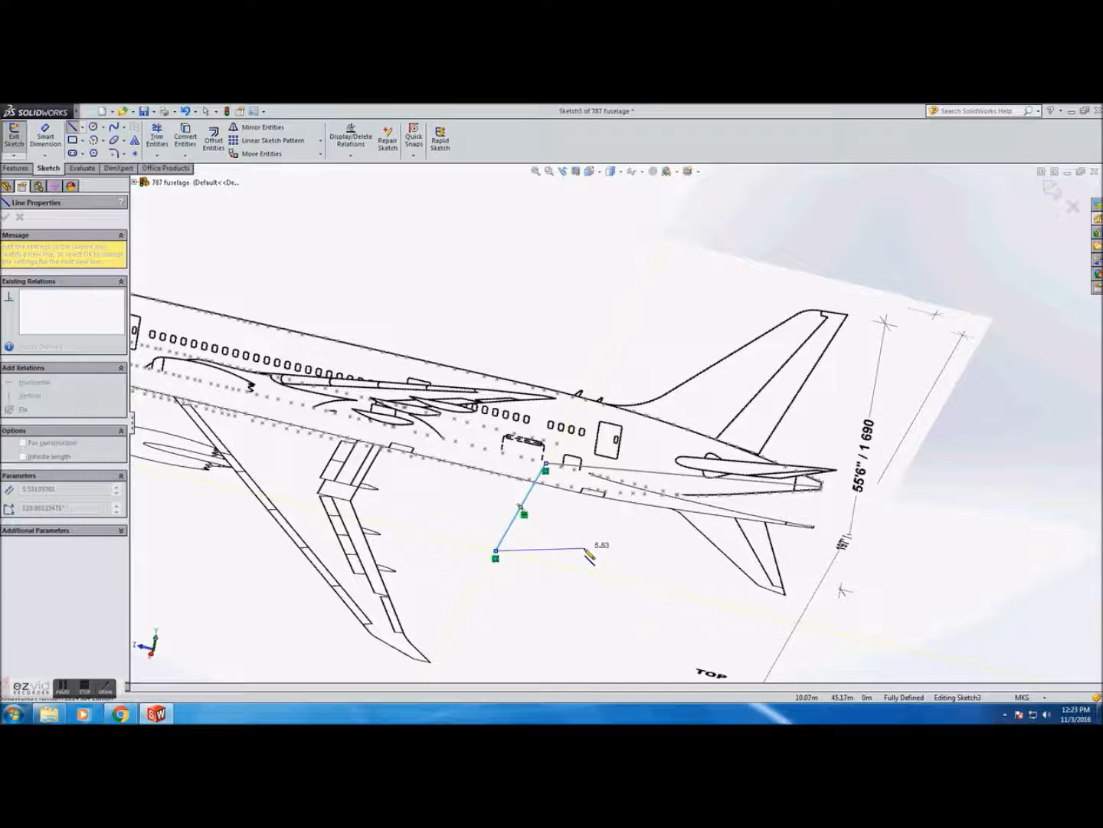
key(Escape)
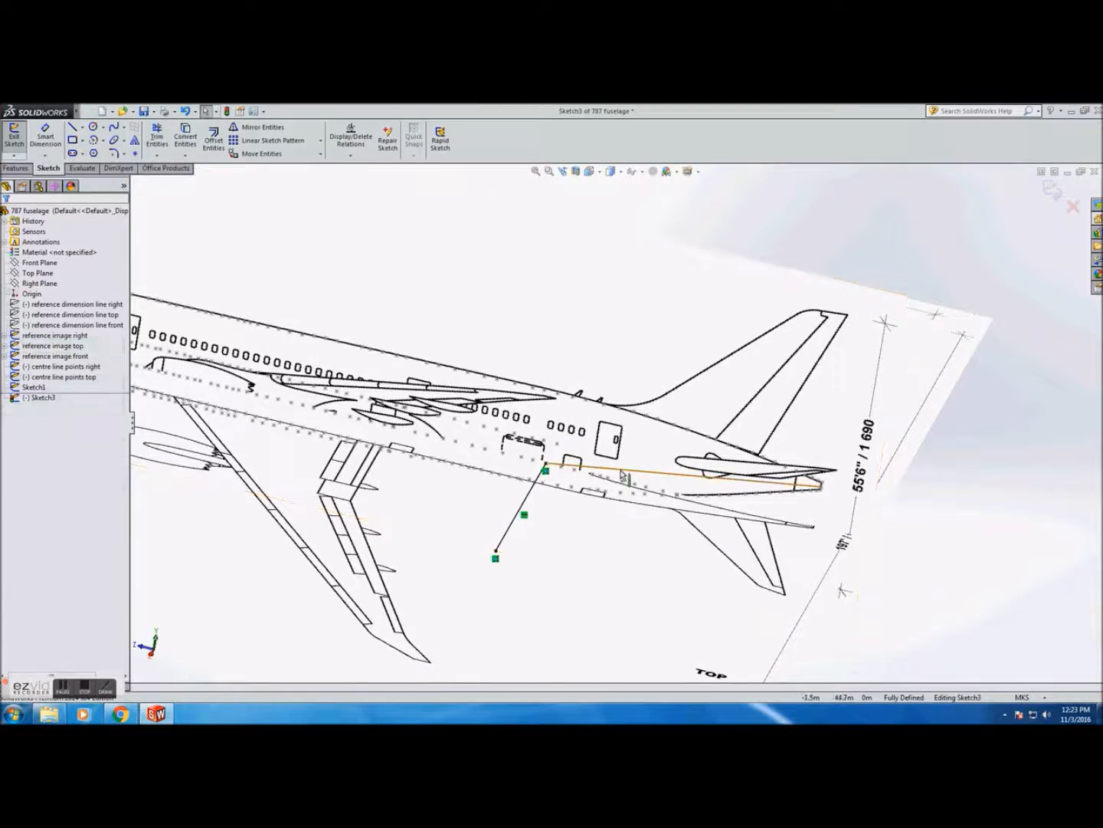
click(54, 367)
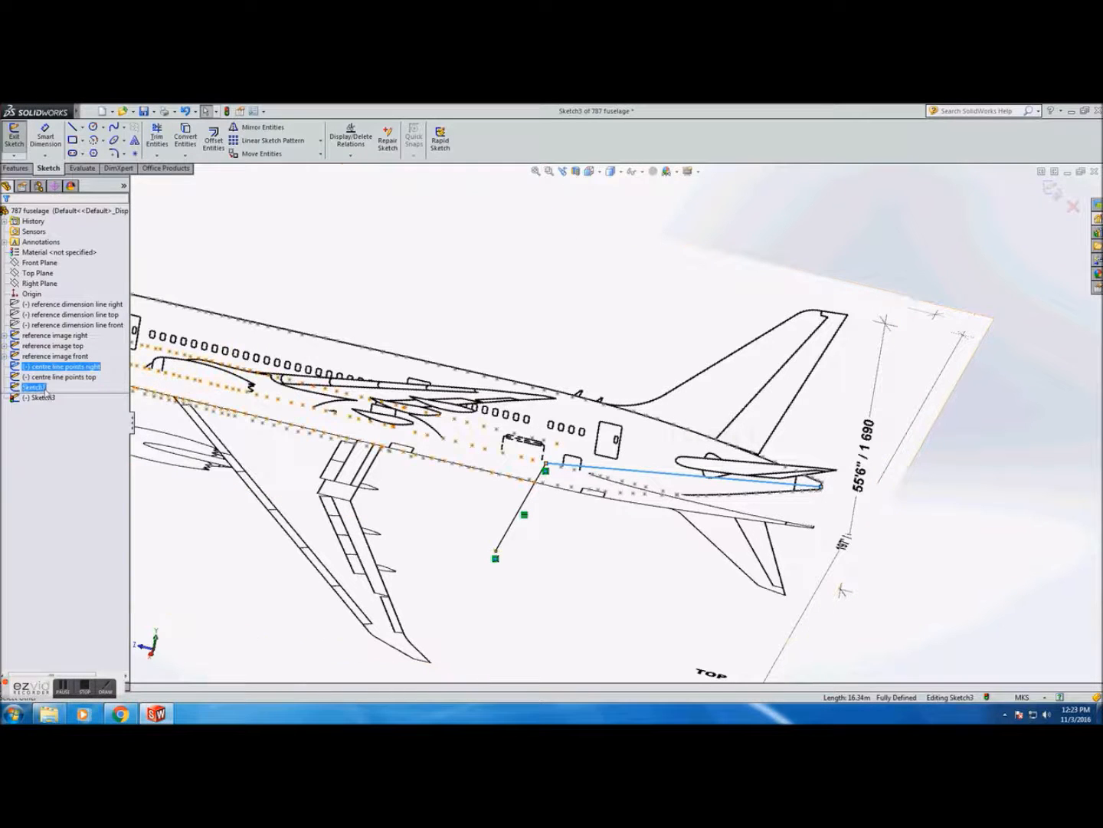
click(17, 142)
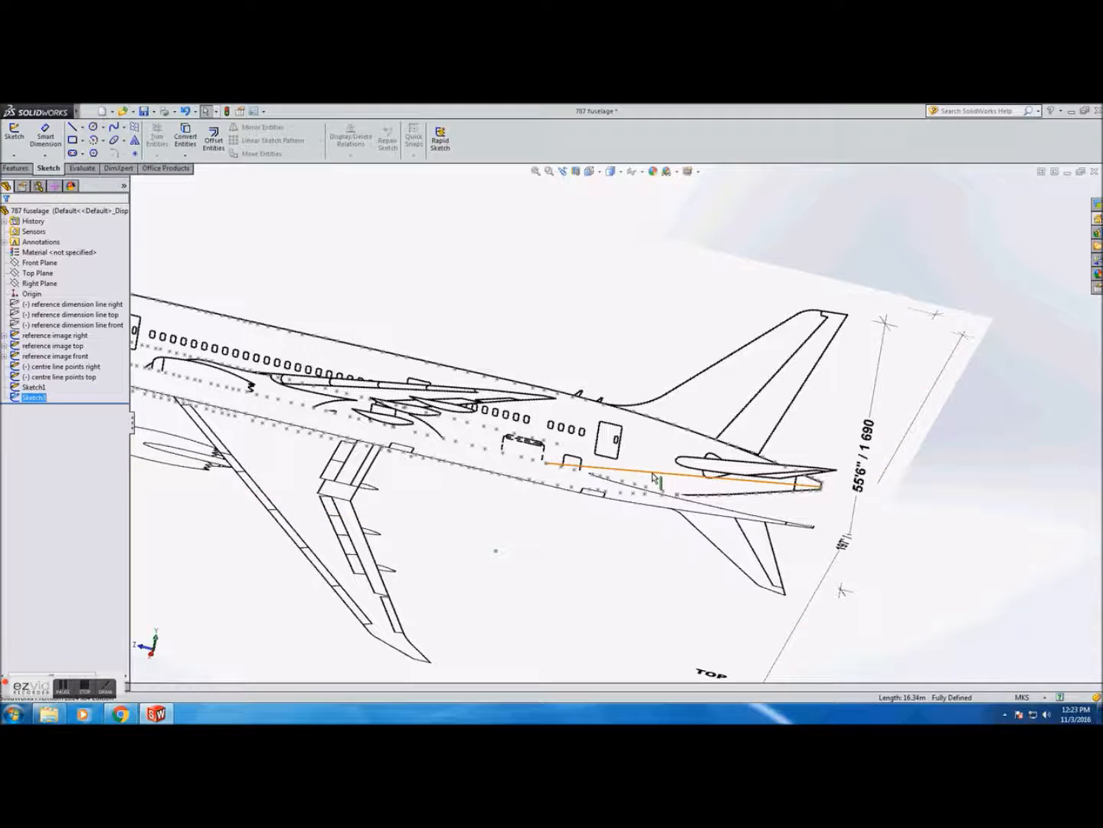
Open Sketch3 for editing and exit it again
ctrl+click(34, 387)
click(15, 133)
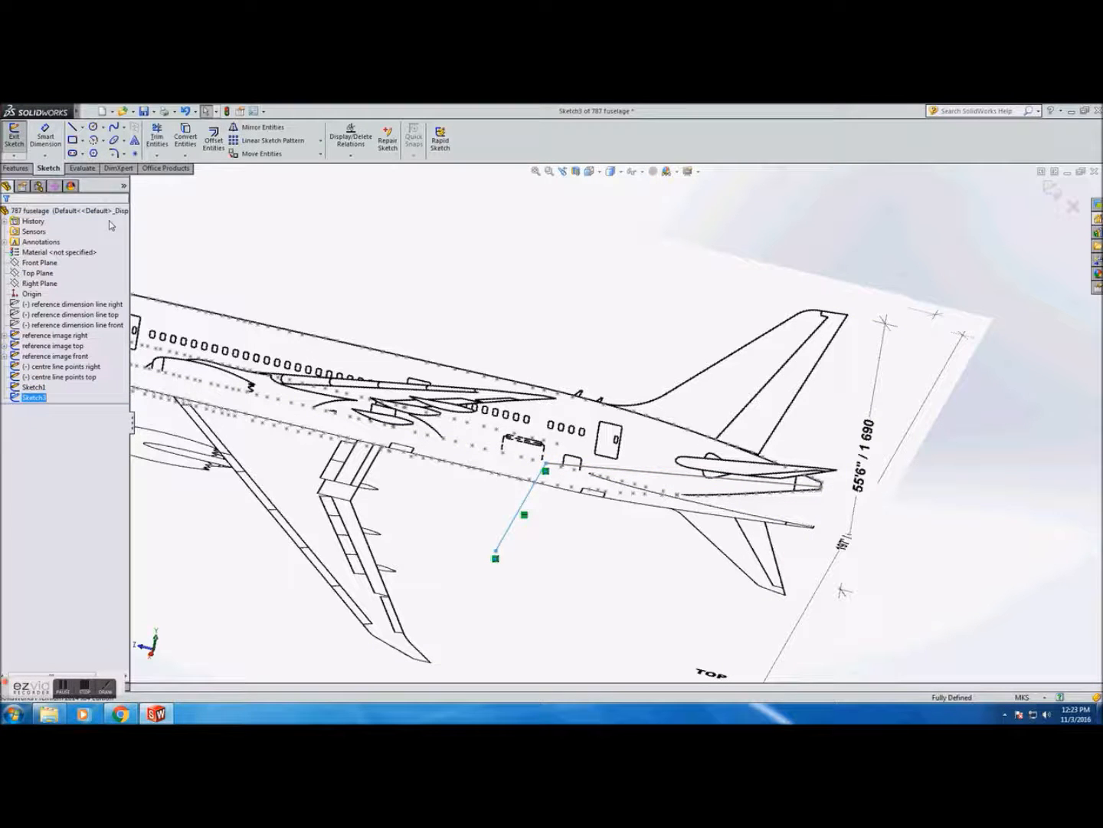
click(14, 138)
Delete Sketch1 from the feature tree
click(35, 388)
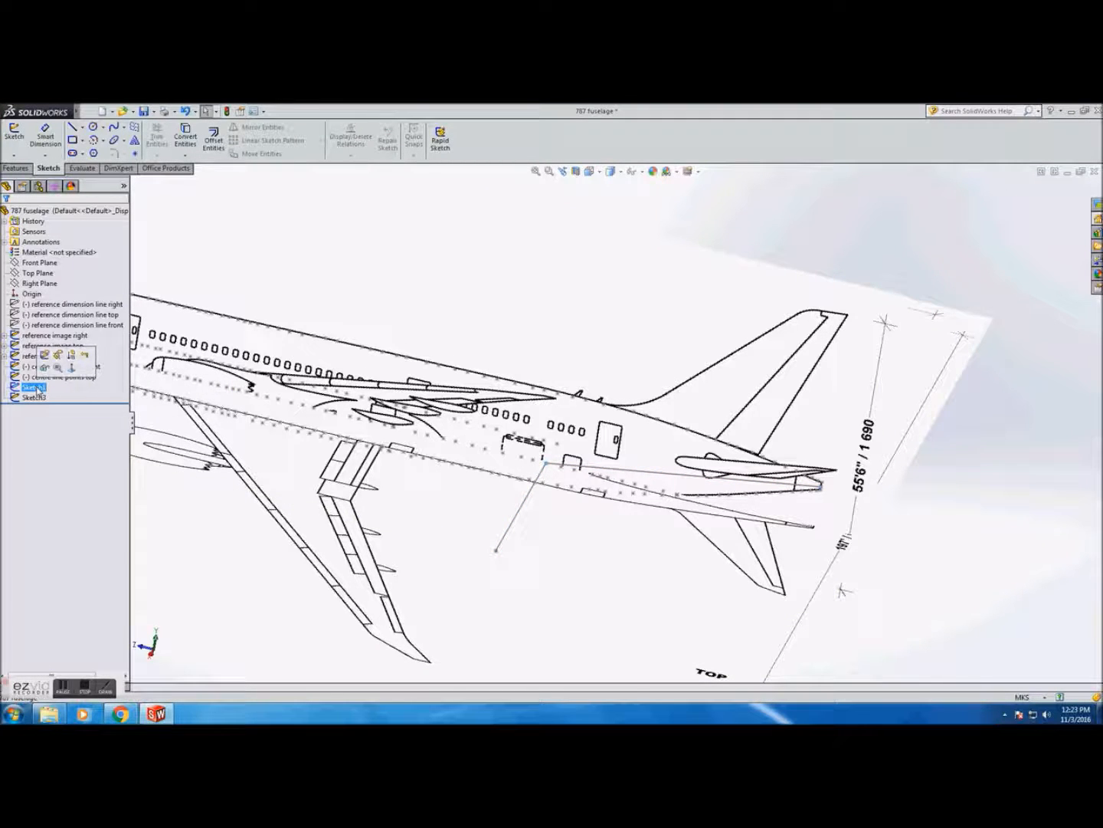
key(Delete)
click(613, 358)
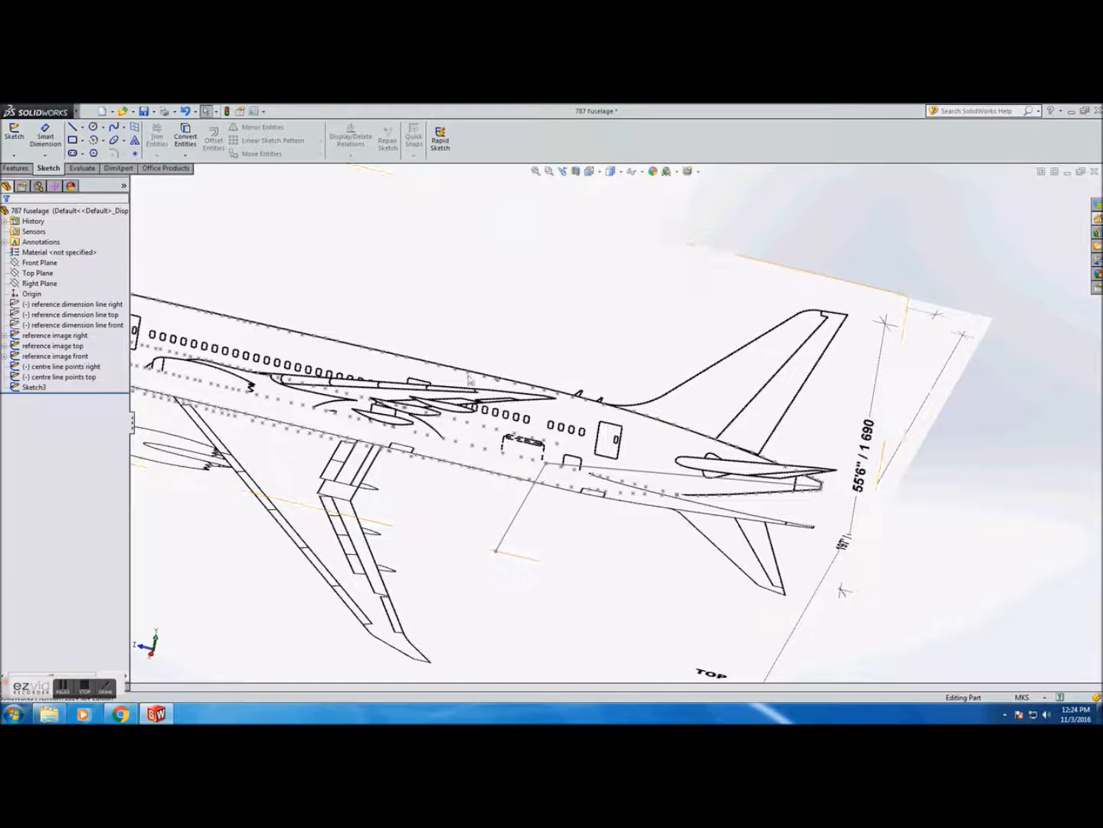
Edit the centre line points right sketch, delete the line running from the cargo door to the tail tip, and exit
click(38, 387)
click(40, 285)
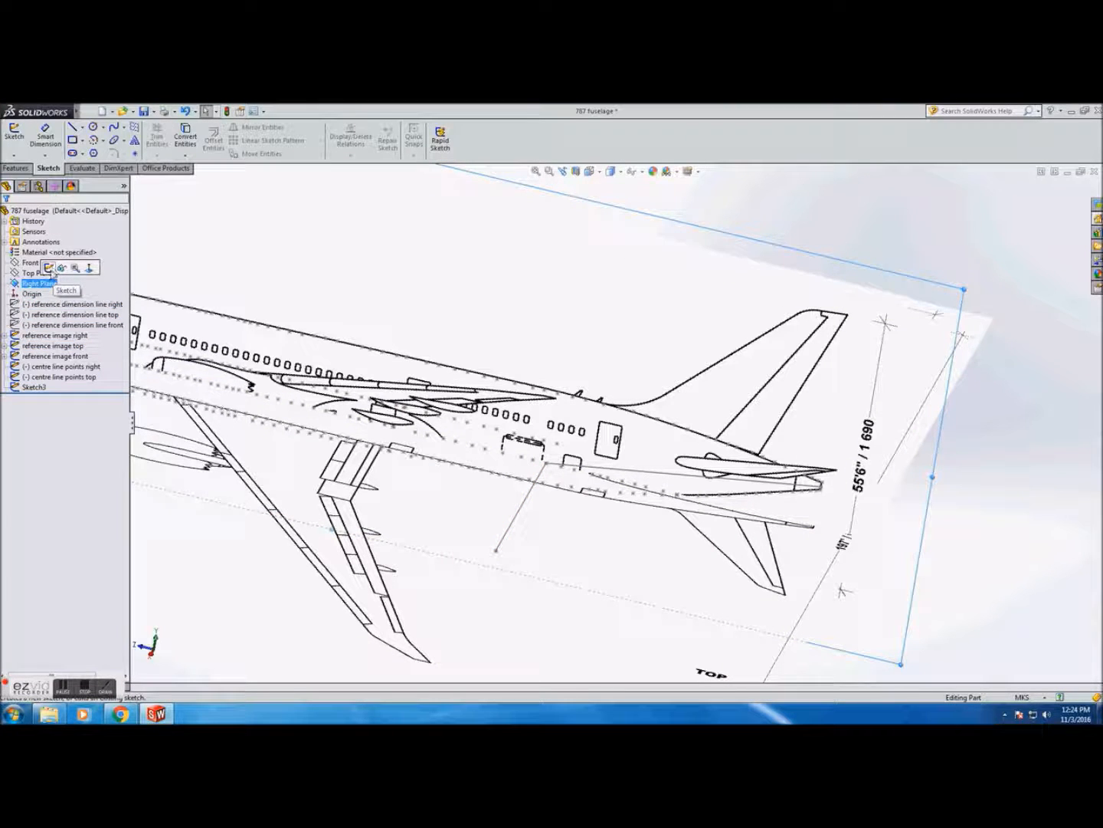
click(62, 367)
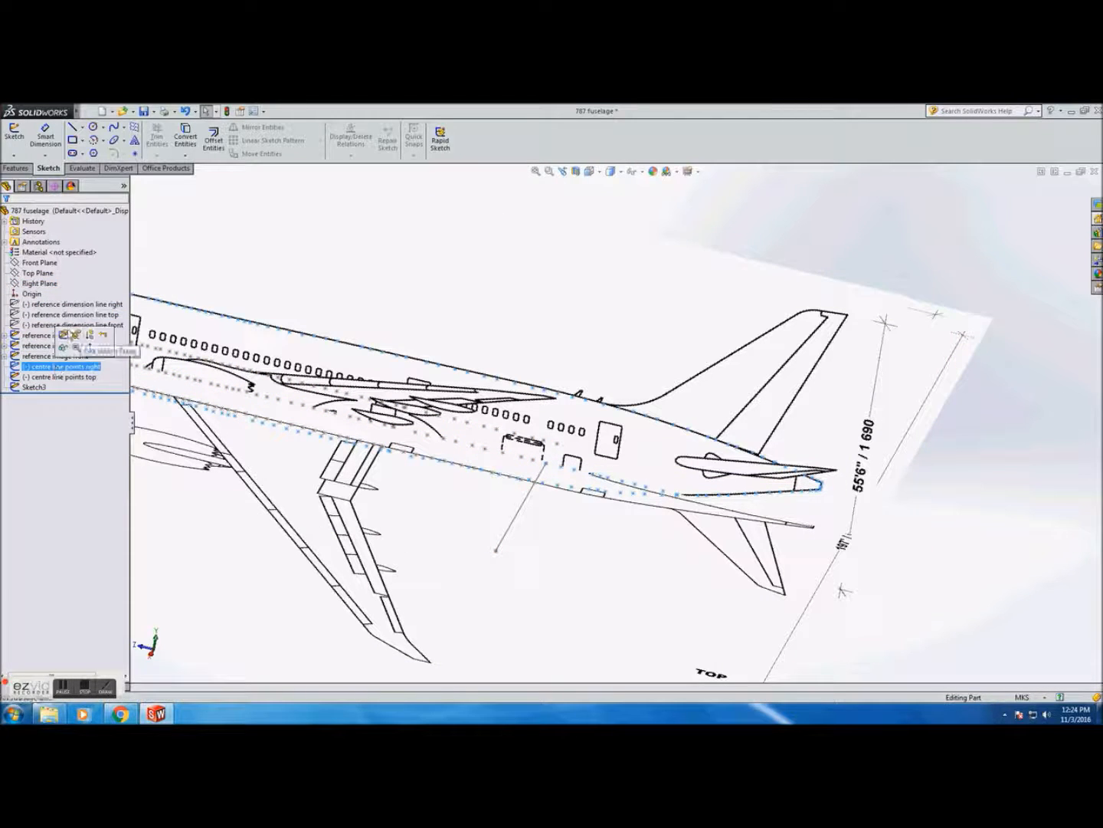
click(70, 335)
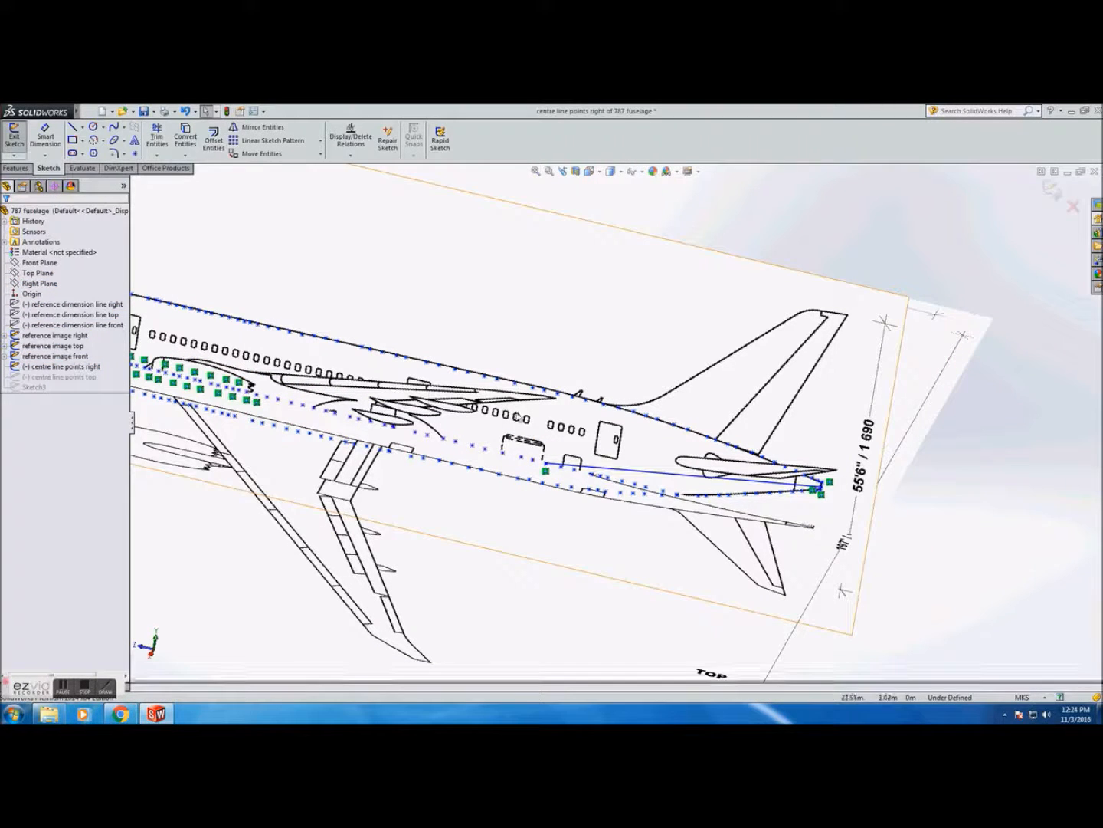
click(643, 475)
key(Delete)
click(488, 408)
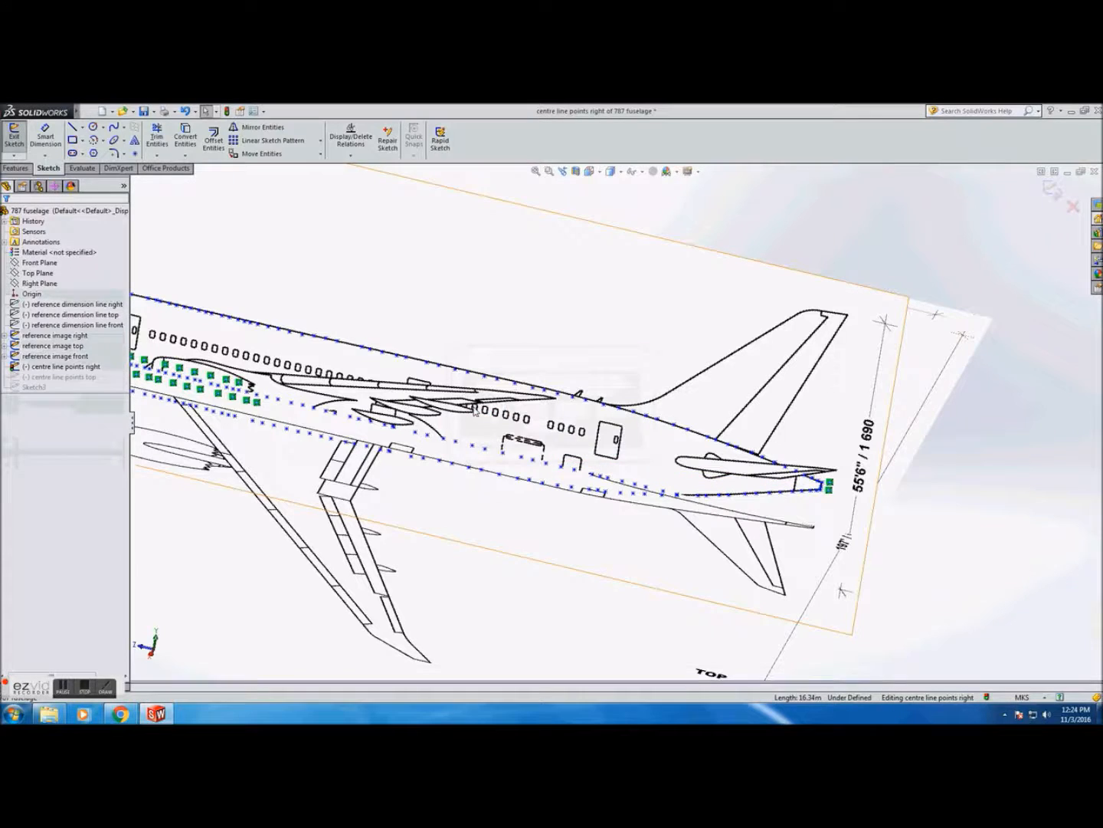
click(13, 136)
Start a sketch on the Right Plane and draw a line from the cargo door centreline point to the tail tip, then exit
click(44, 367)
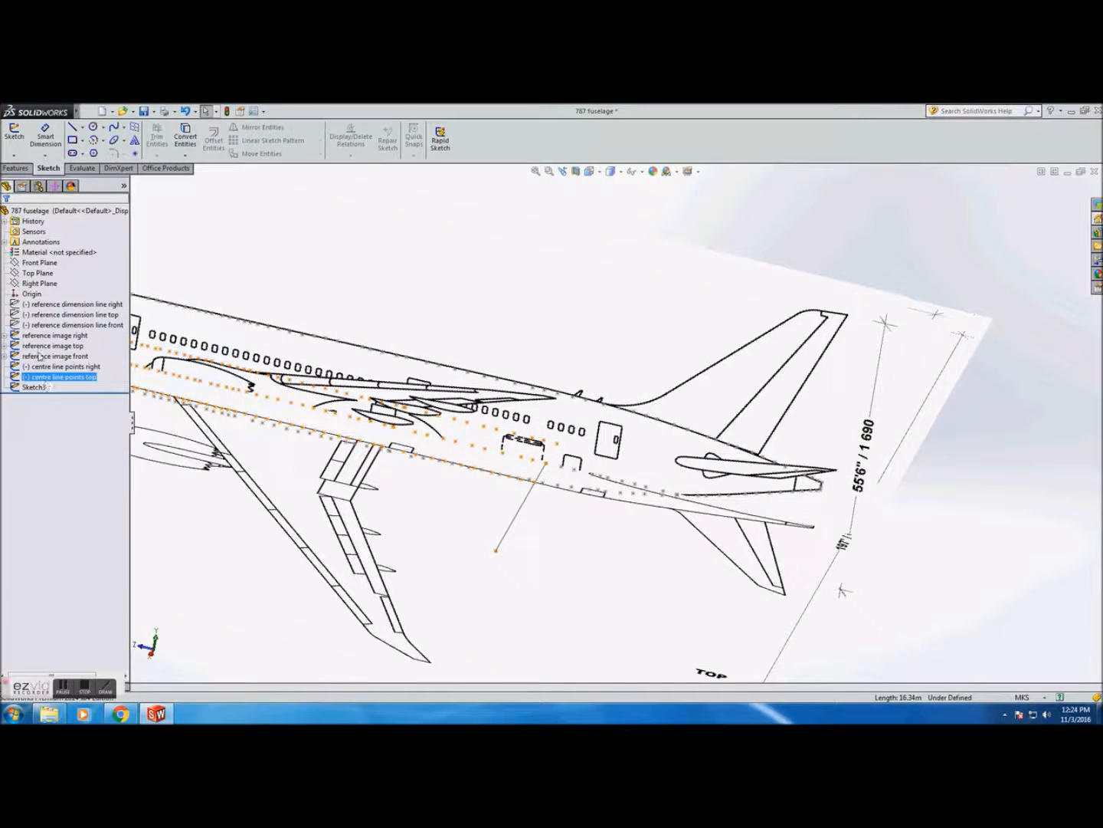
click(39, 284)
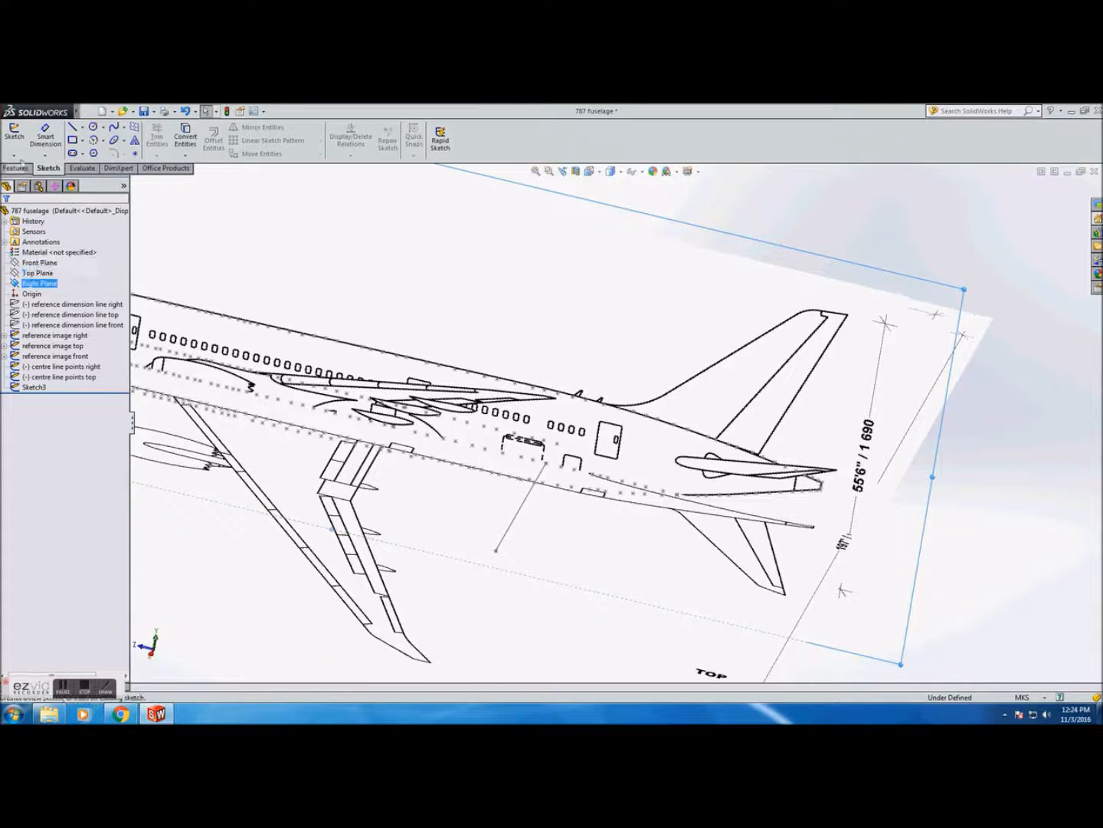
click(13, 142)
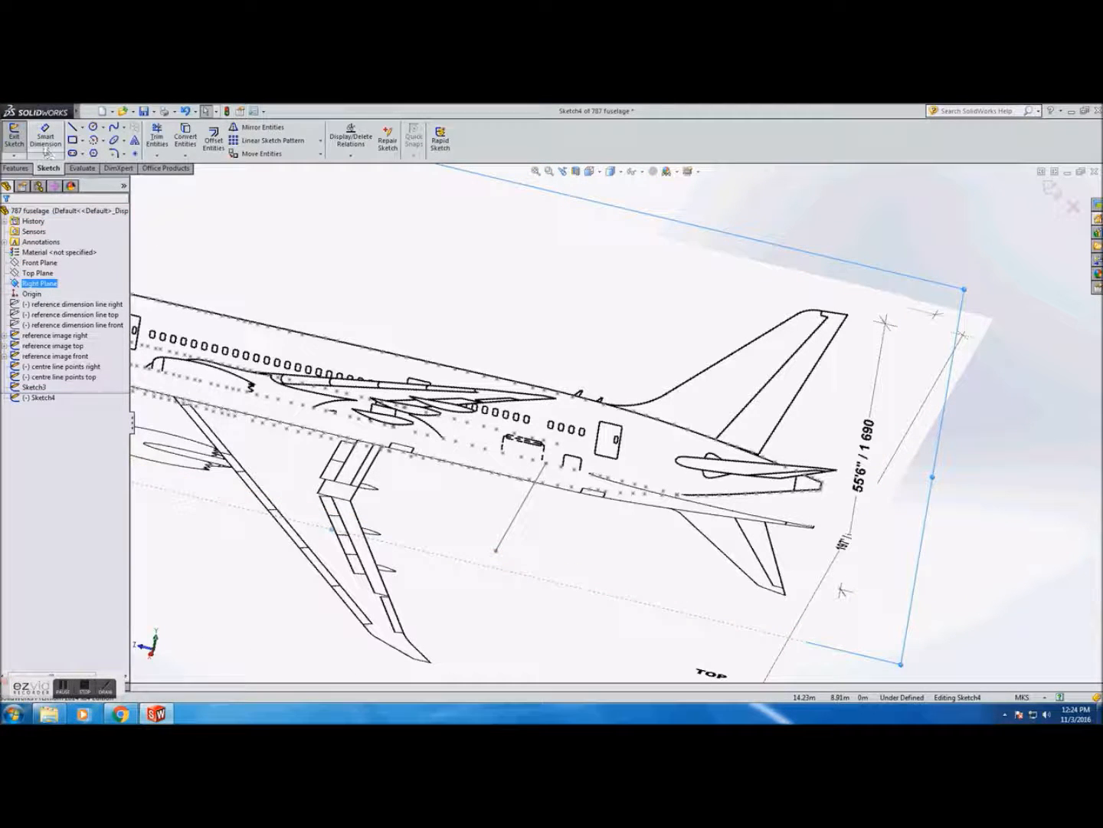
click(71, 126)
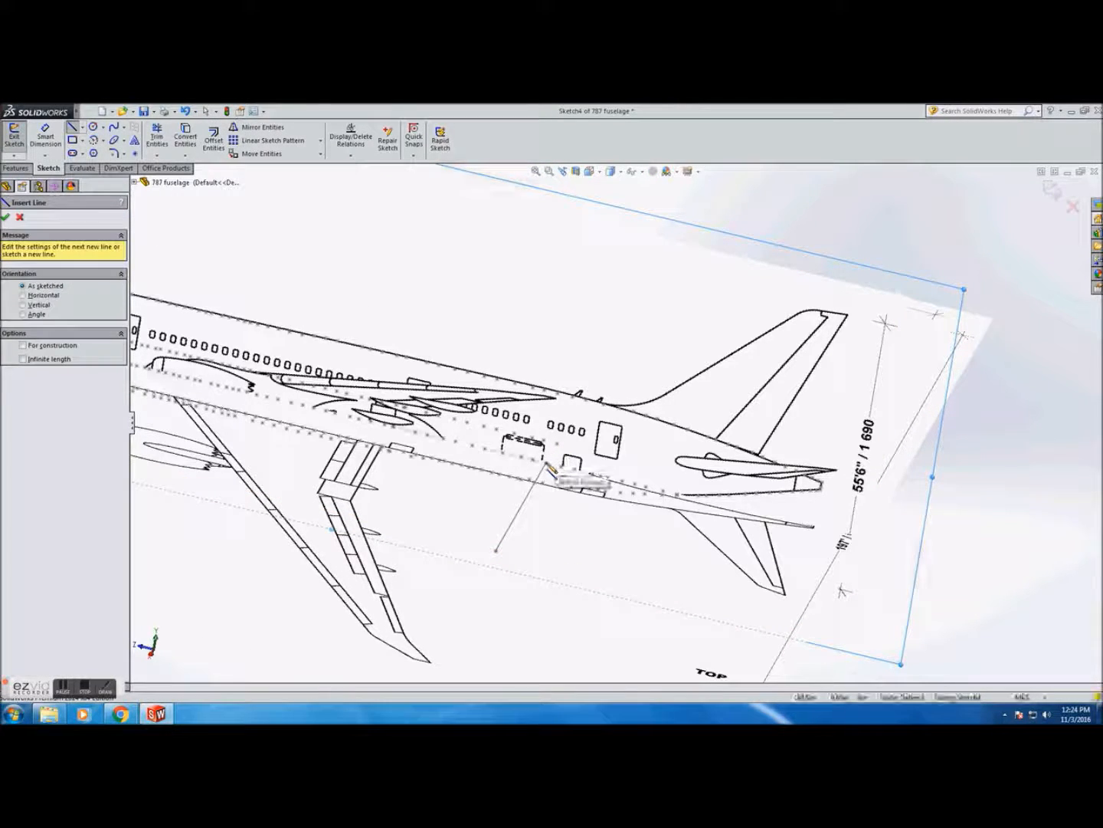
click(547, 463)
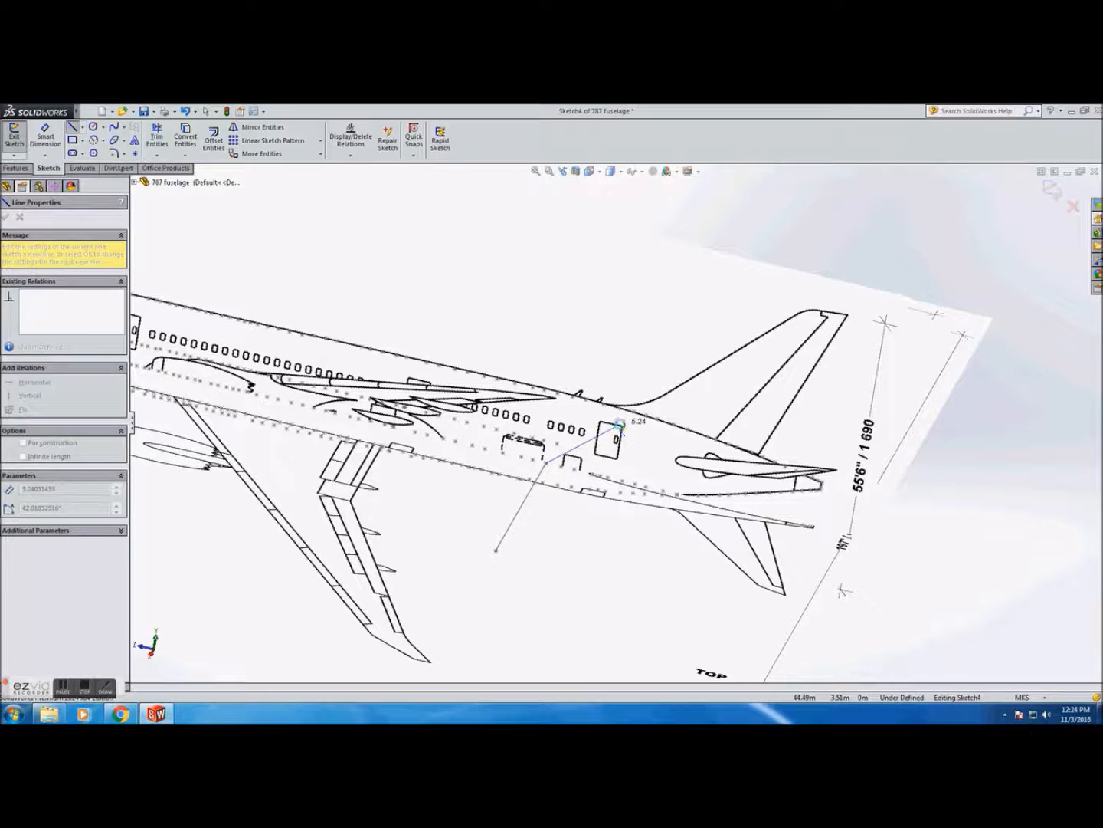
key(Escape)
click(72, 126)
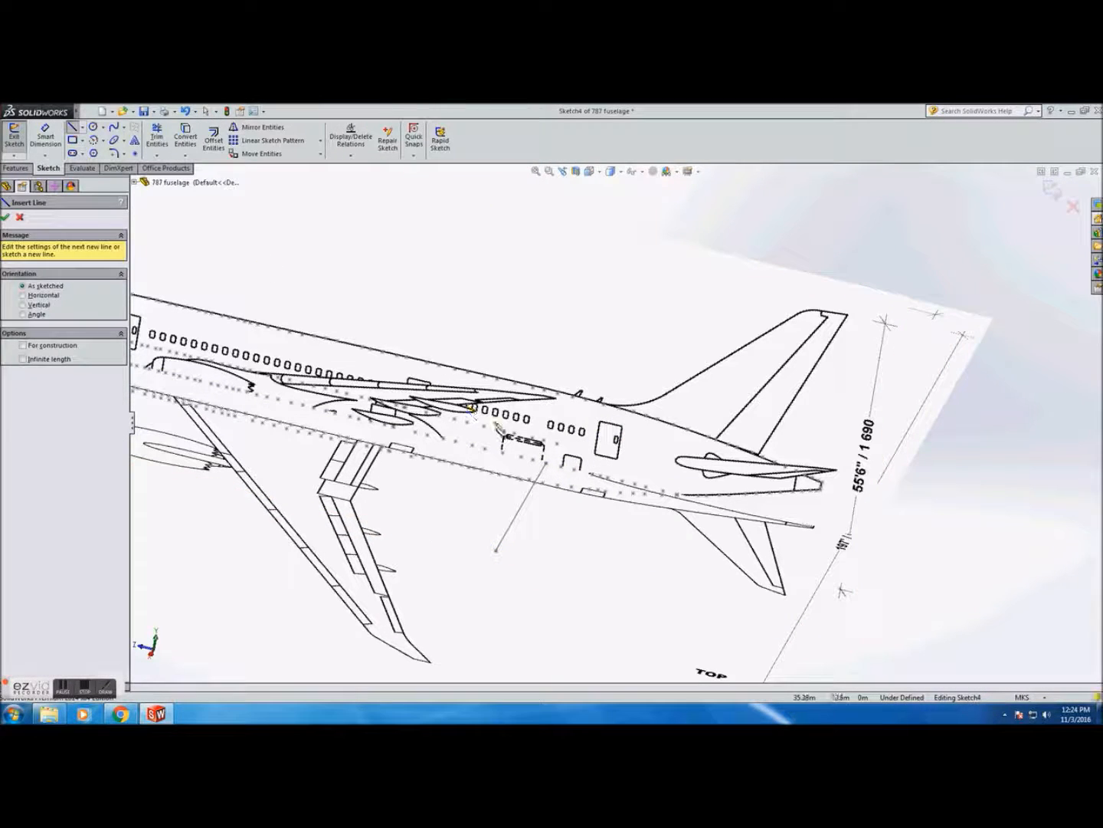
click(546, 464)
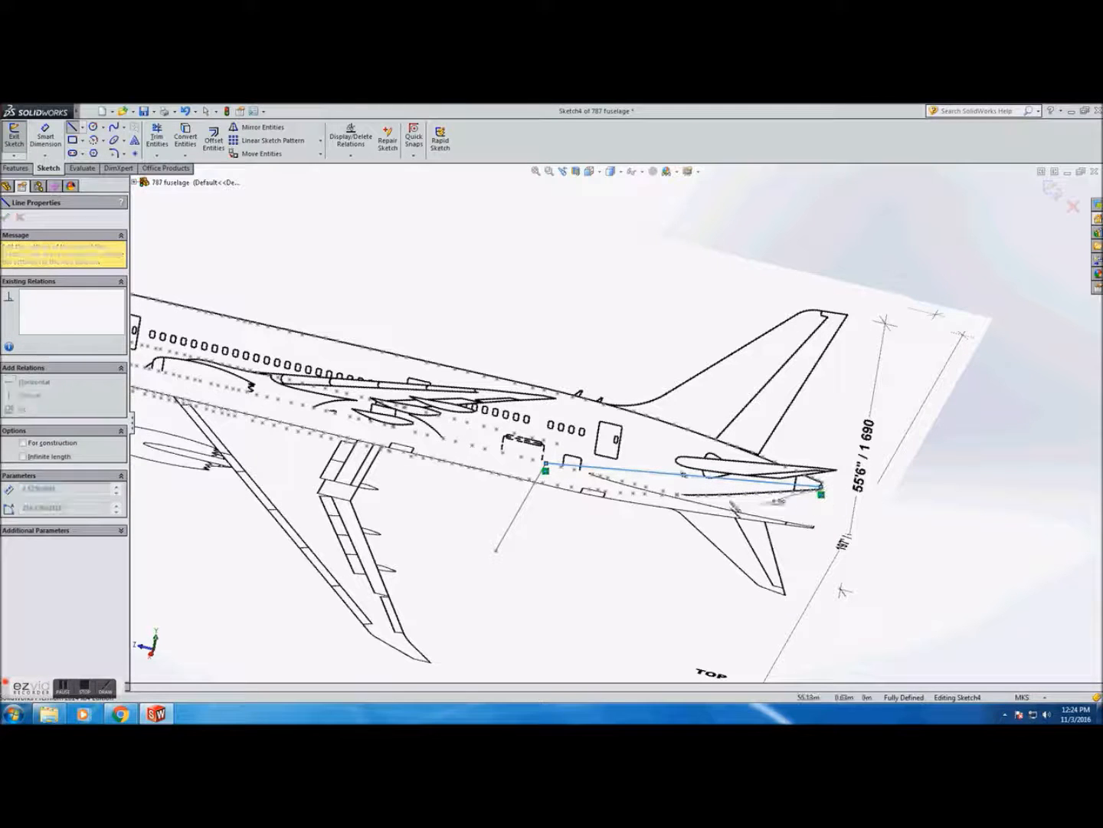
key(Escape)
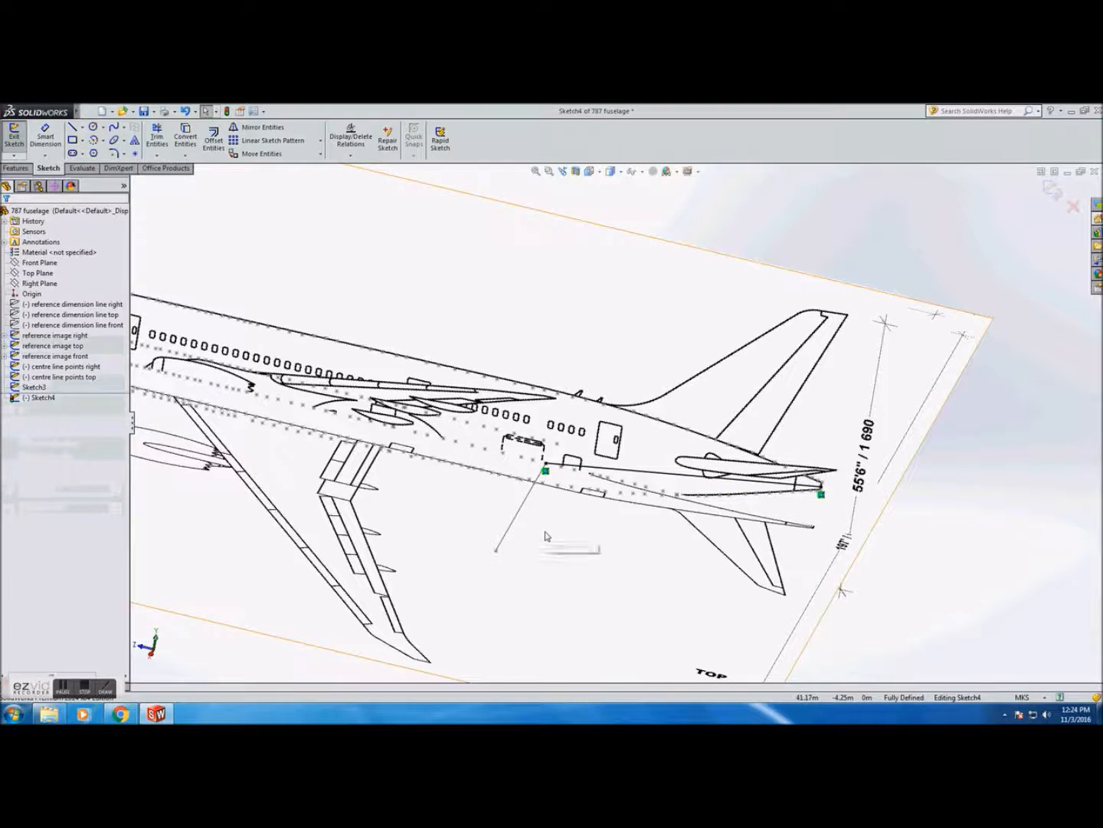
click(14, 135)
Rename Sketch3 as "tail plane reference right" and Sketch4 as "tail plane reference top"
click(41, 387)
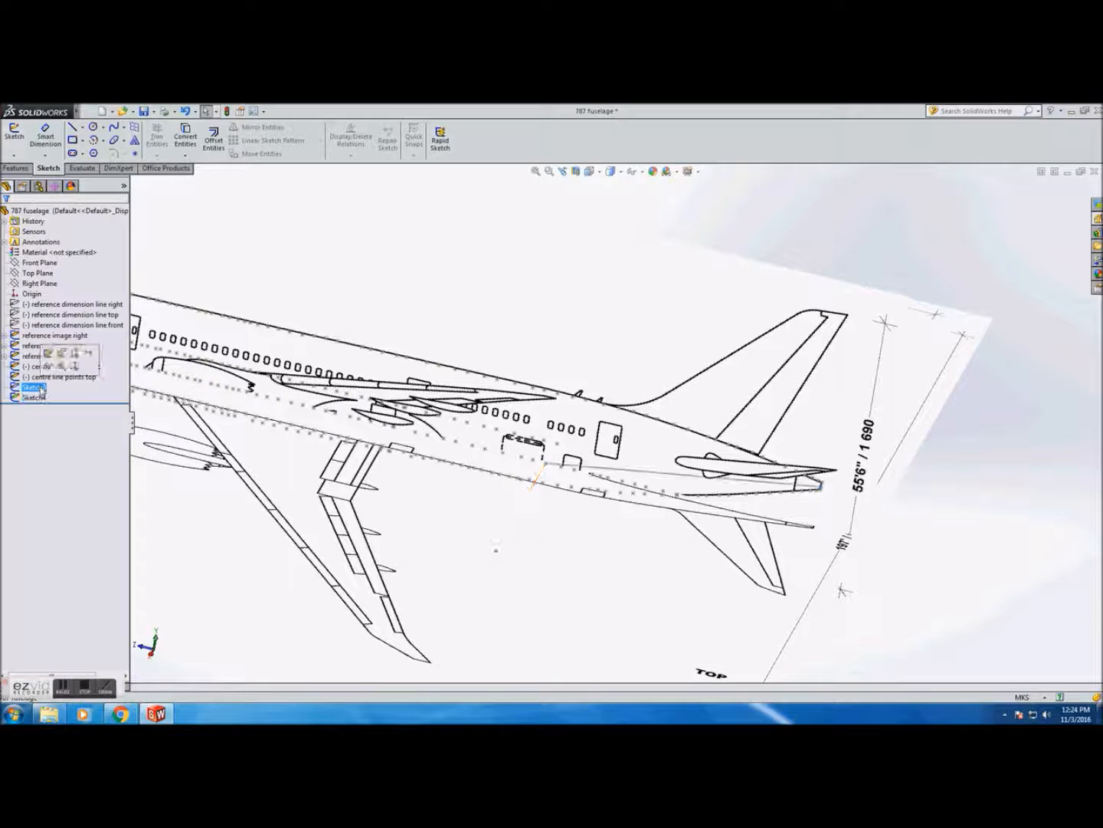
click(41, 387)
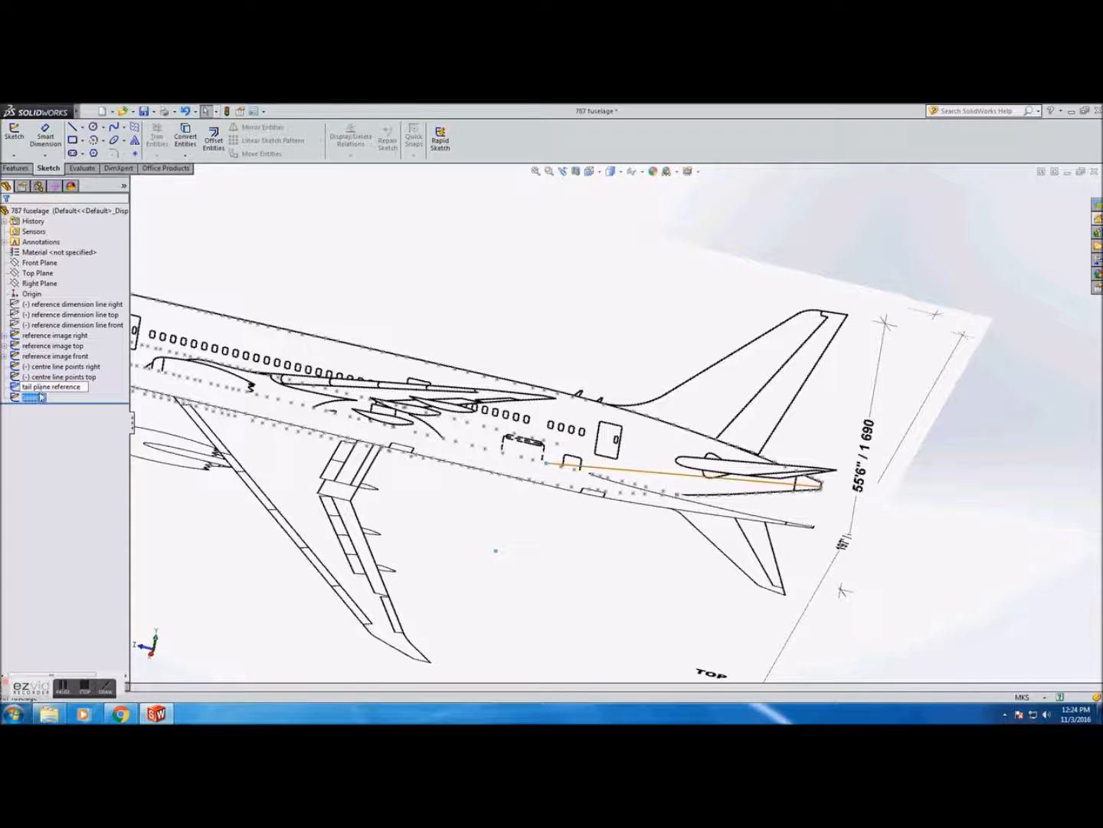
click(42, 397)
click(41, 397)
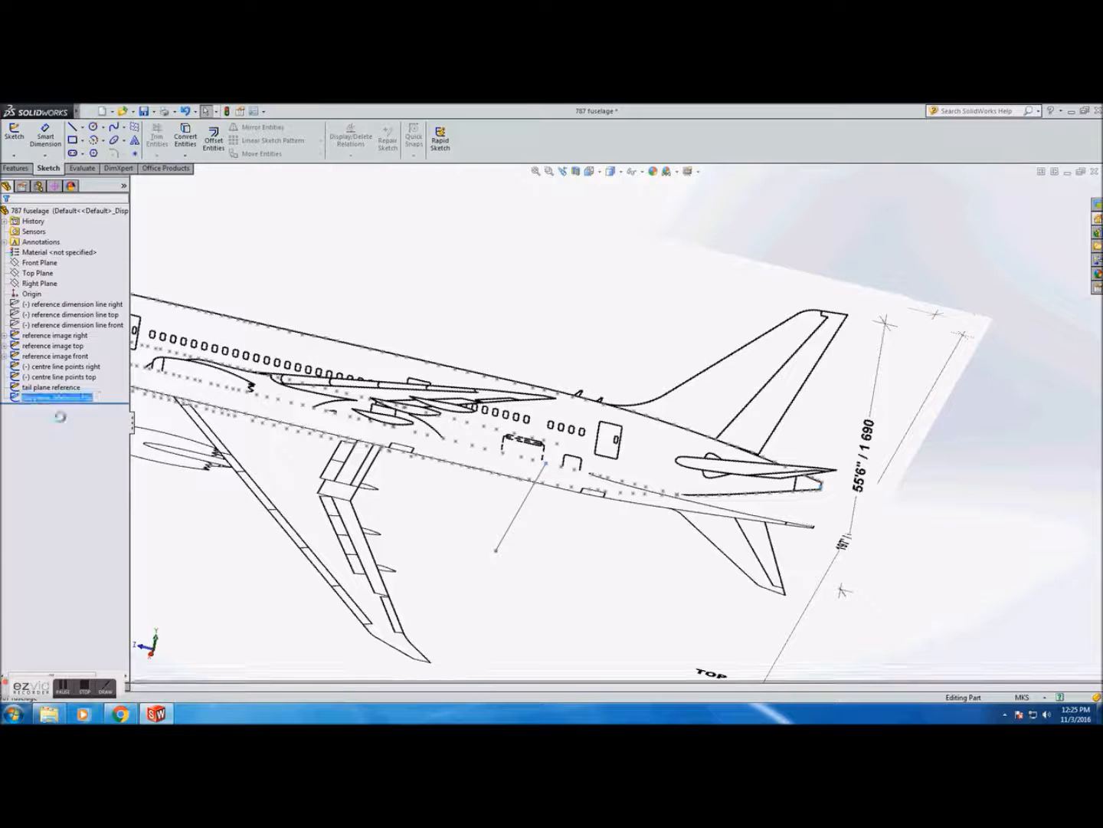
click(75, 389)
click(77, 390)
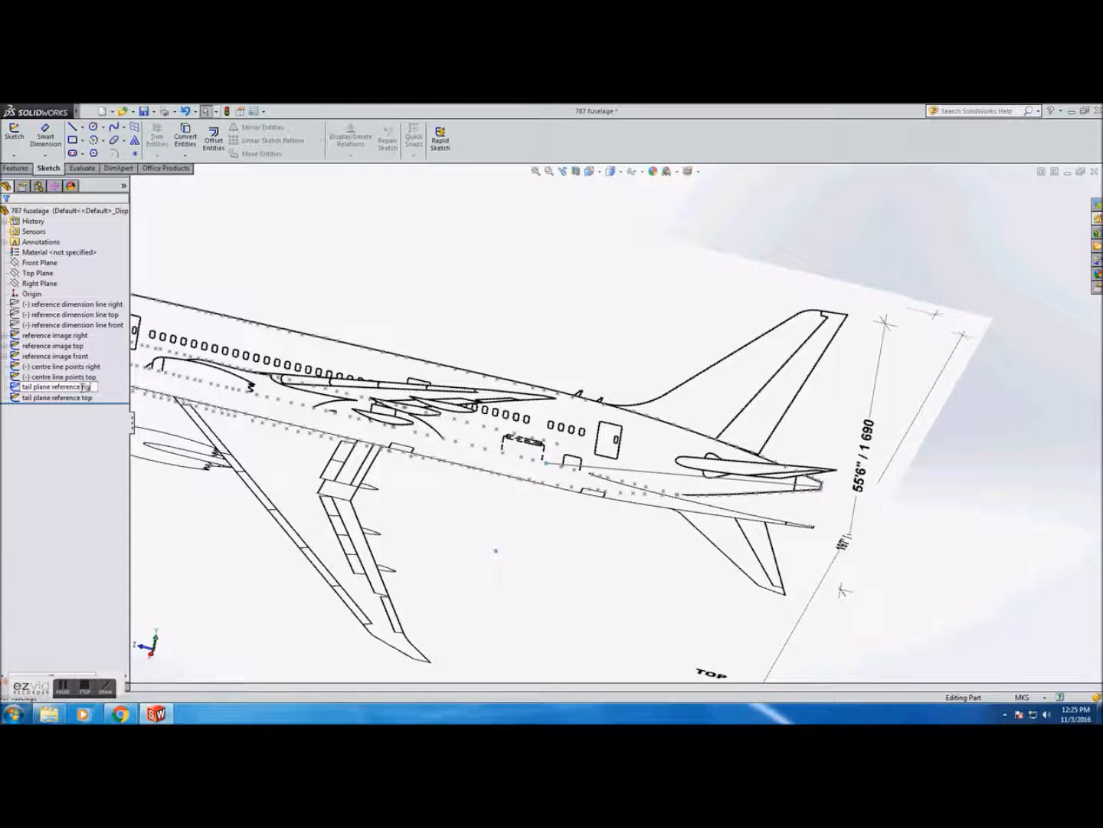
key(Return)
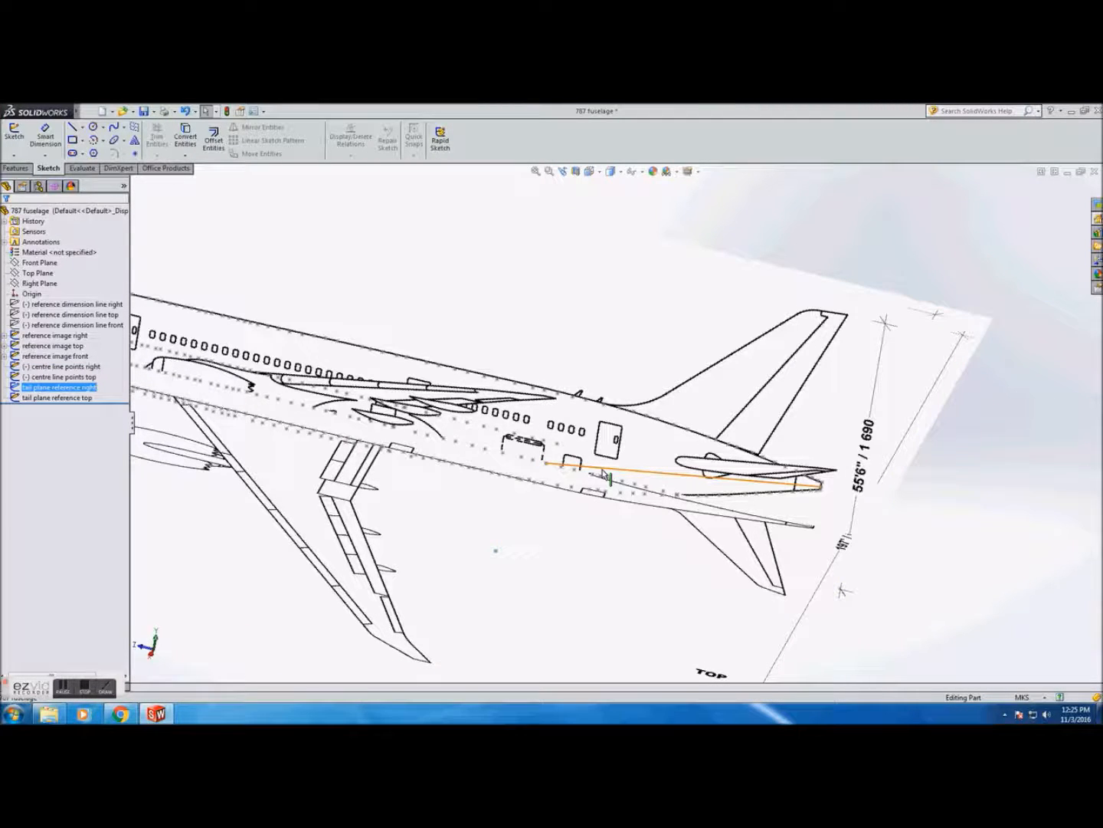
Create a reference plane from the two tail plane reference lines and name it "tail plane"
click(26, 168)
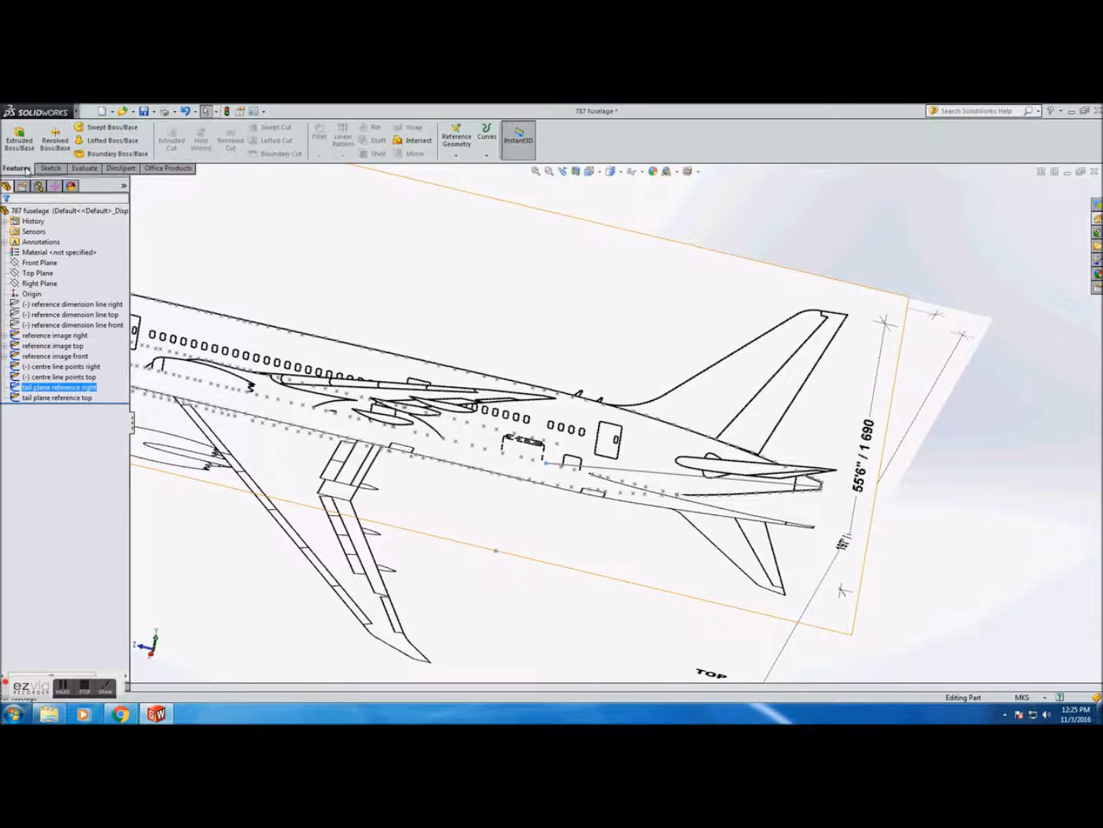
click(464, 141)
click(475, 171)
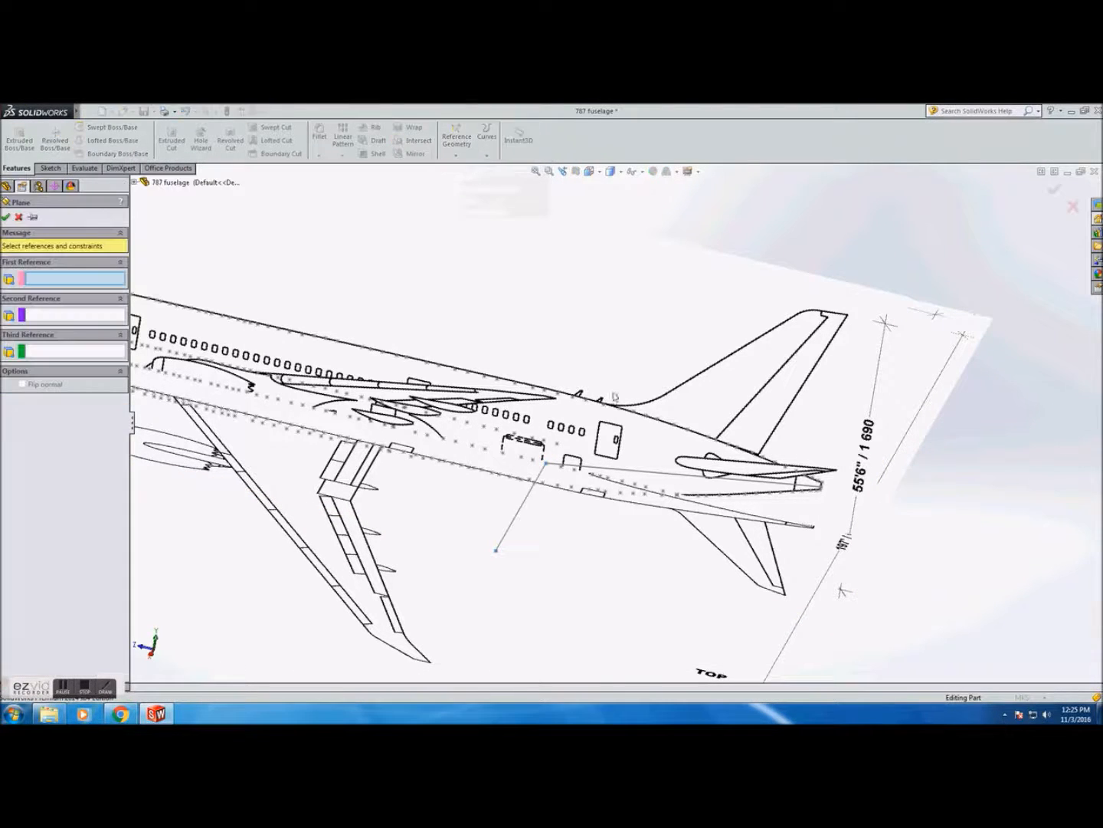
click(630, 474)
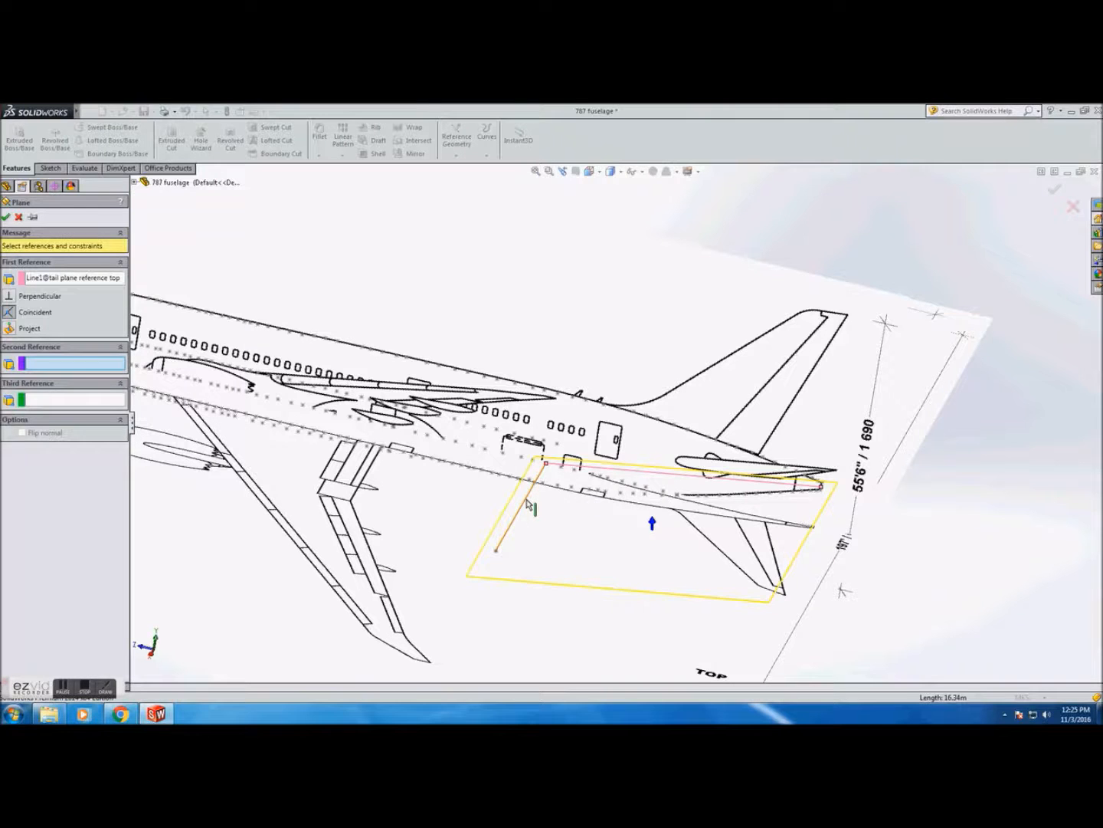
click(531, 505)
click(22, 482)
click(6, 217)
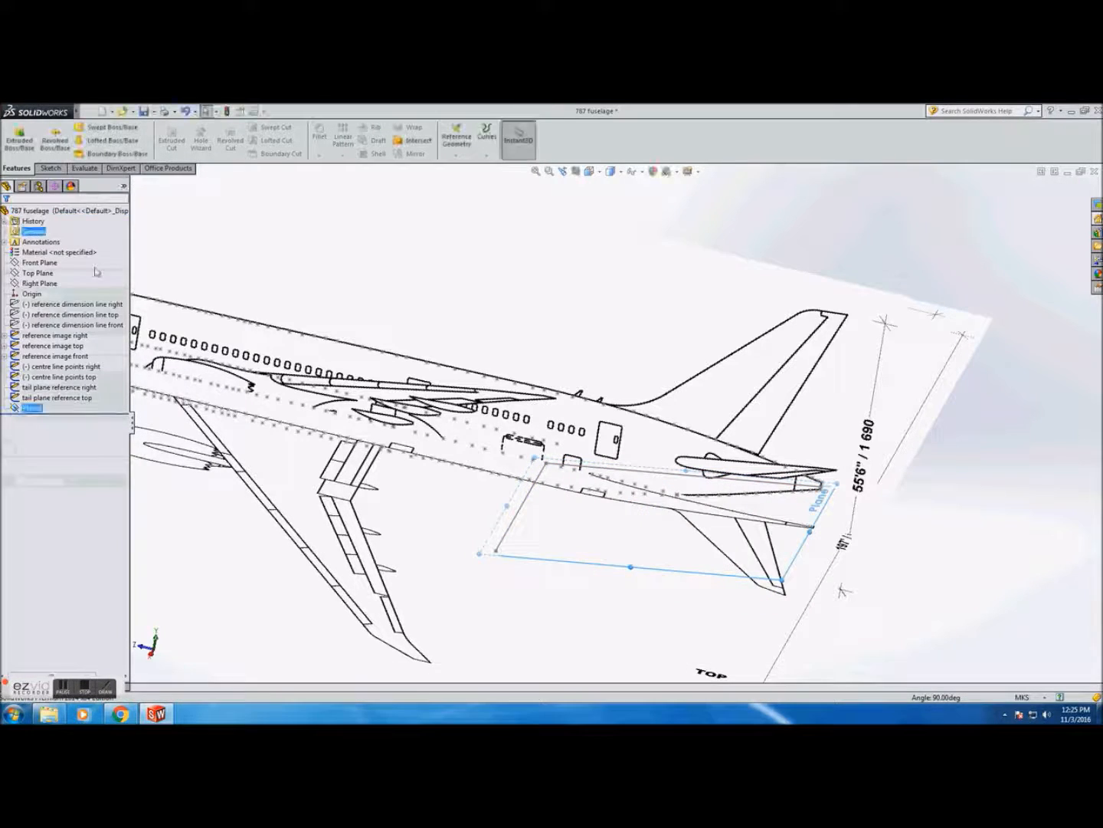
text(tail plane)
key(Return)
Widen the tail plane's boundary so it spans both horizontal stabilisers in the top view
click(591, 171)
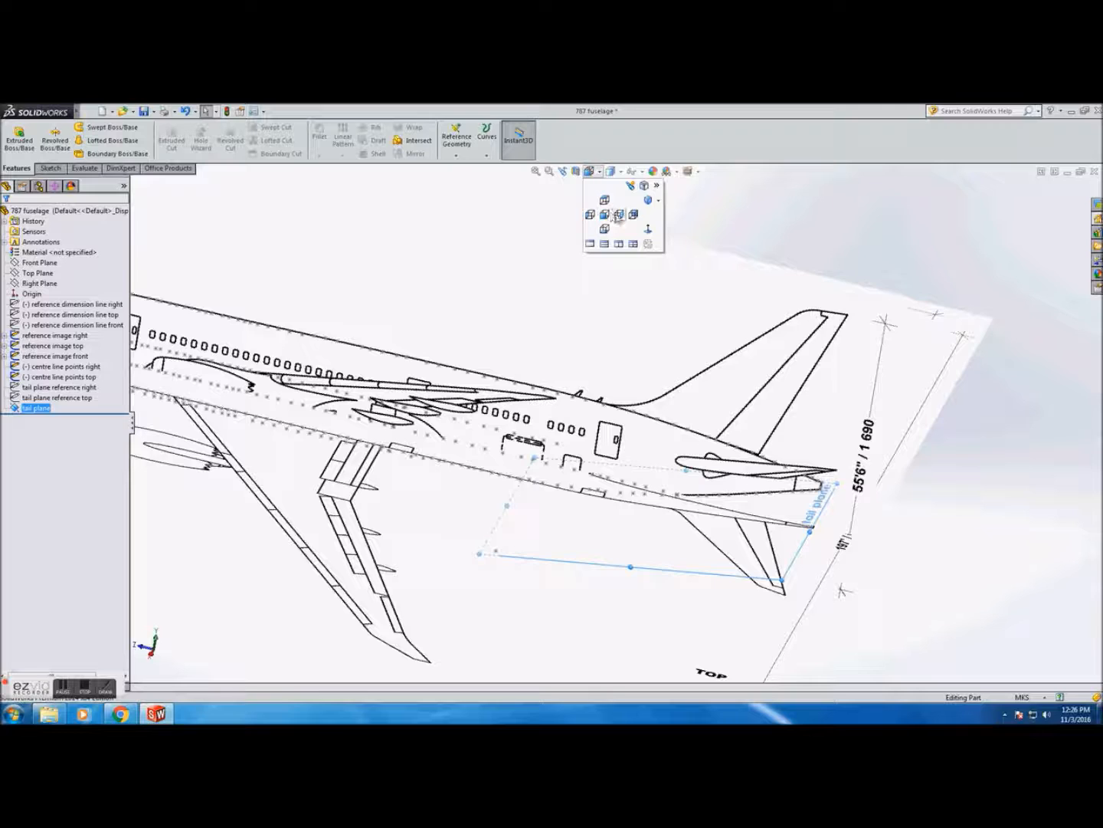
click(619, 216)
scroll(787, 461, down, 5)
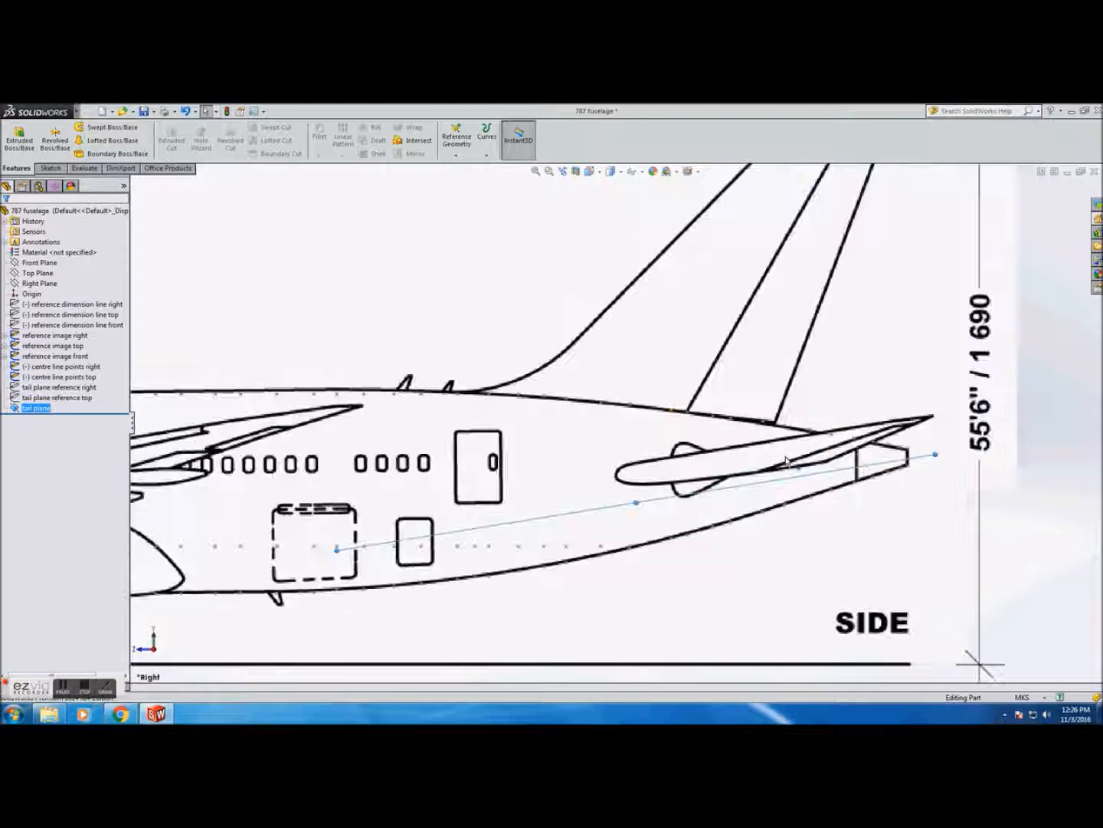
scroll(680, 521, up, 2)
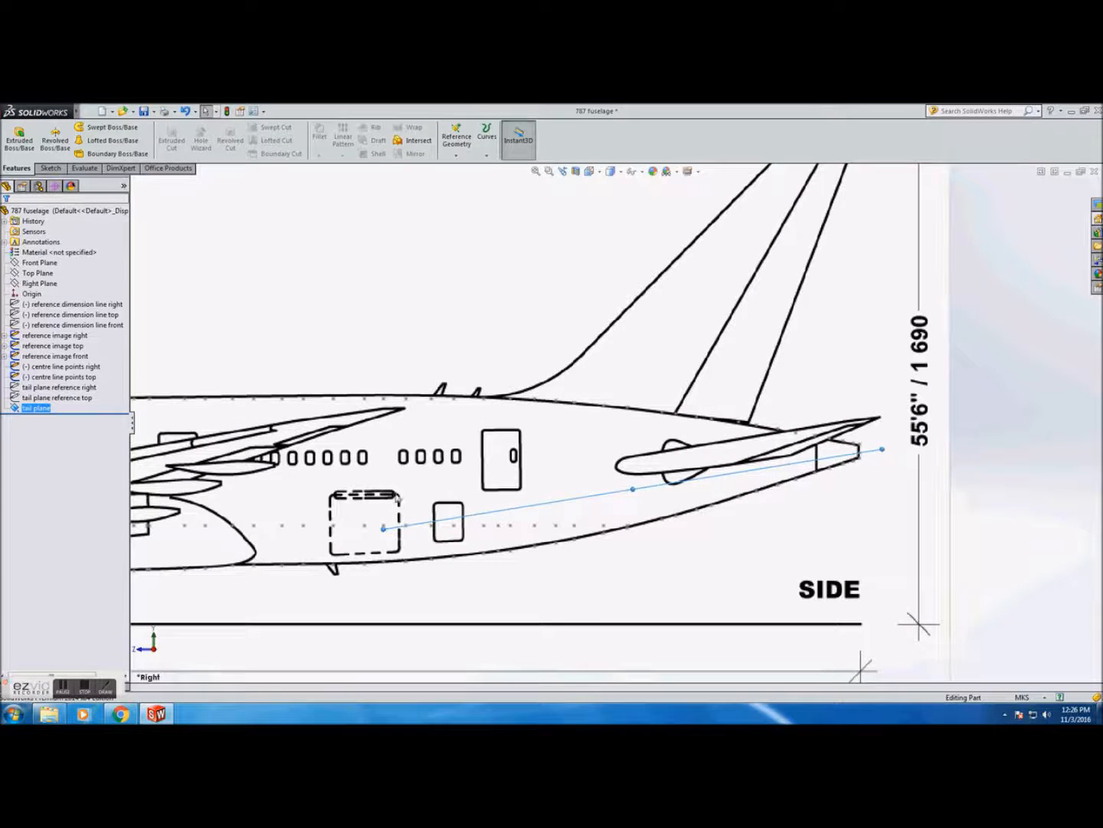
right_click(45, 410)
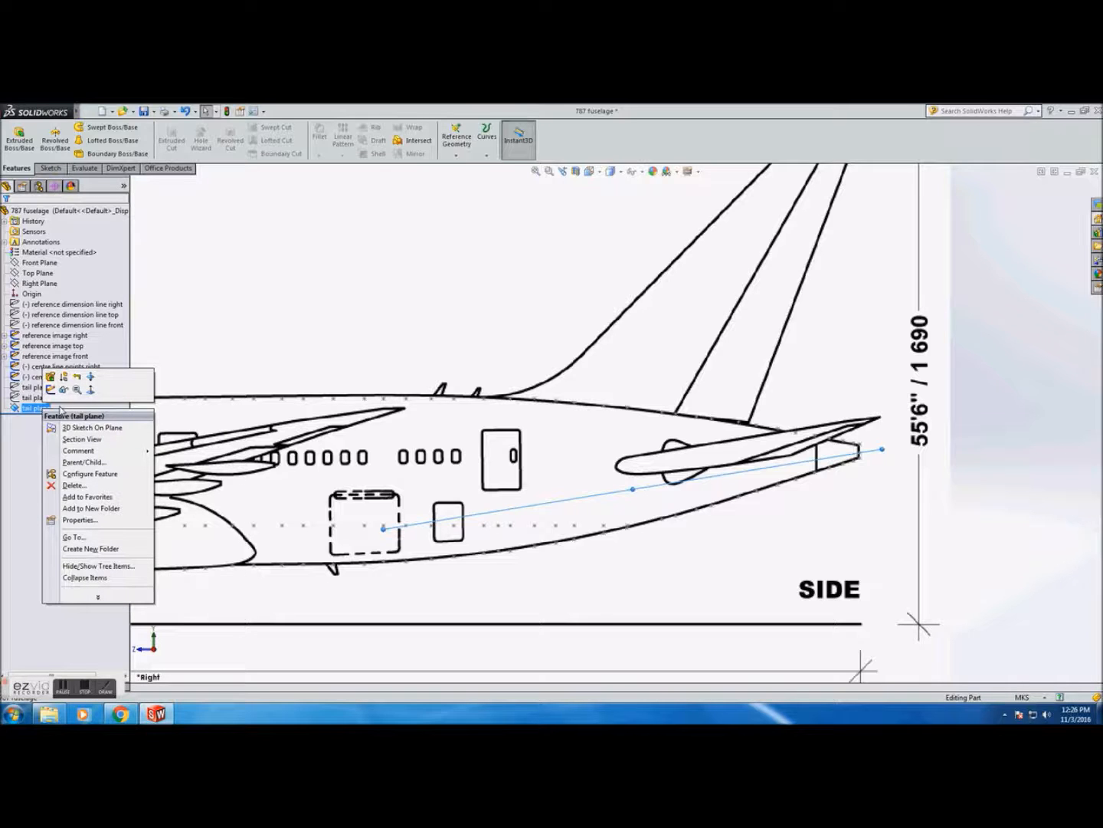
click(589, 171)
click(606, 201)
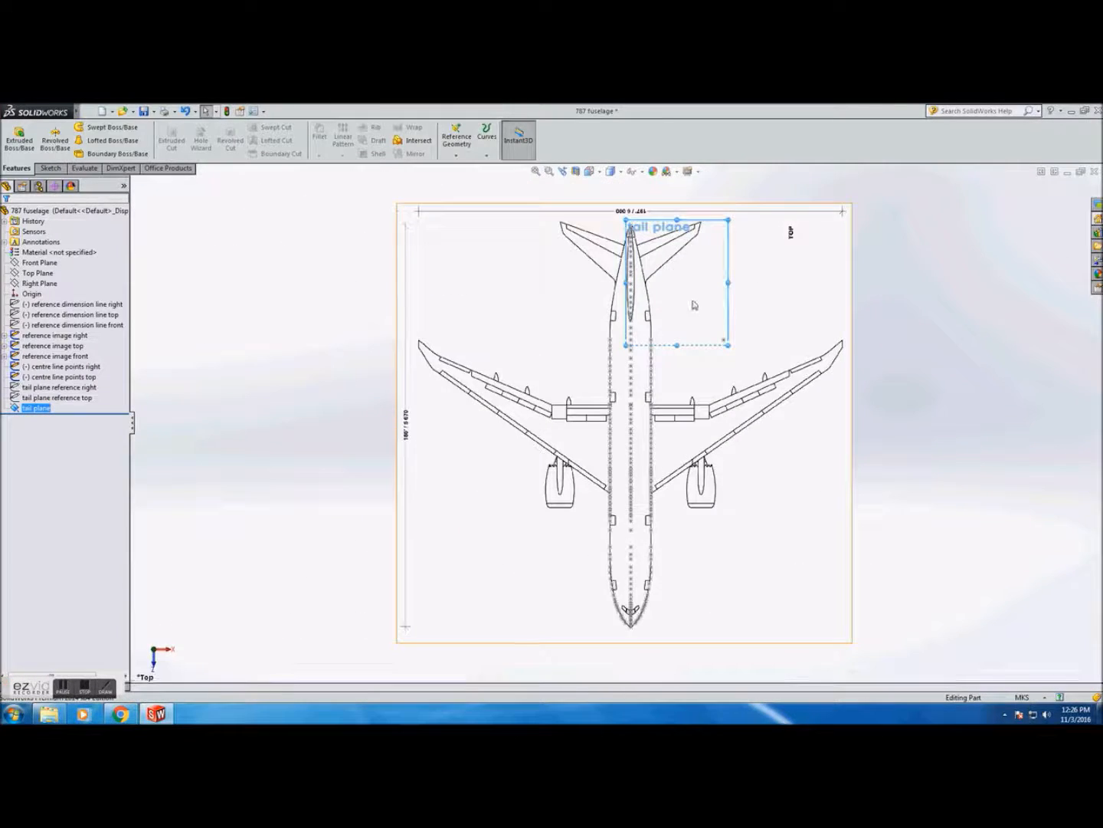
scroll(692, 307, down, 3)
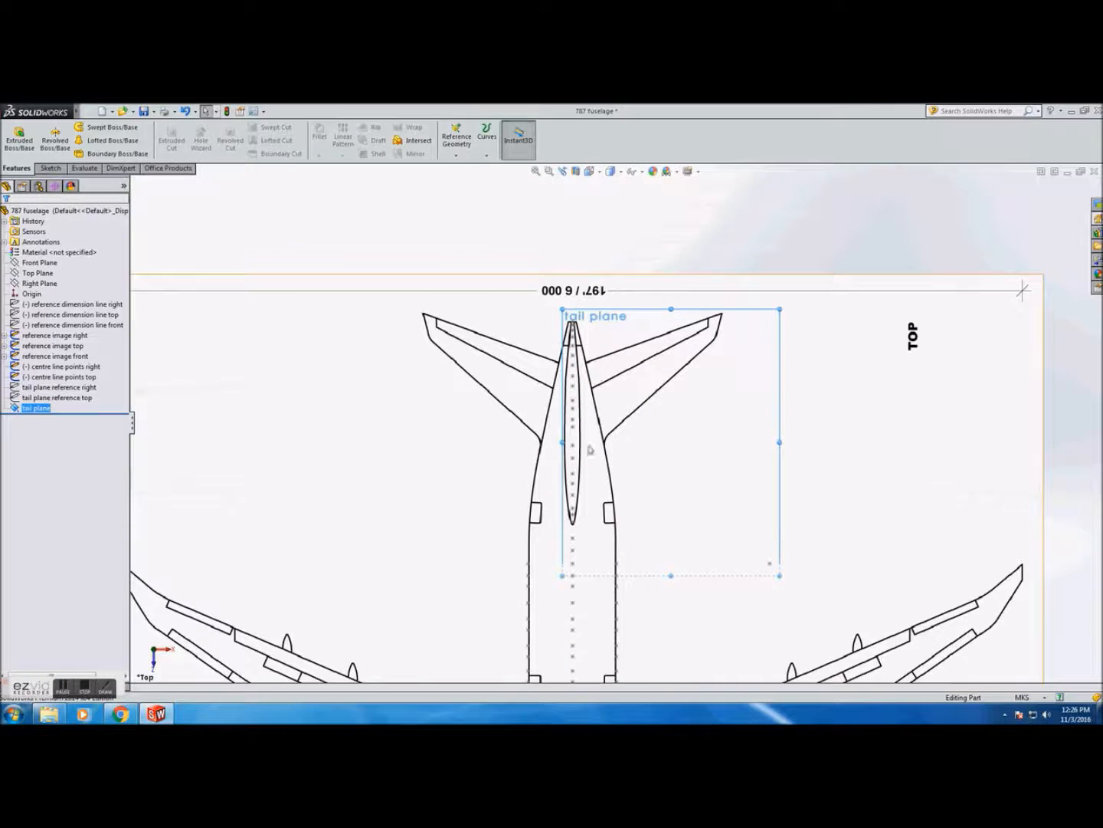
scroll(598, 445, down, 1)
drag(528, 439, 320, 444)
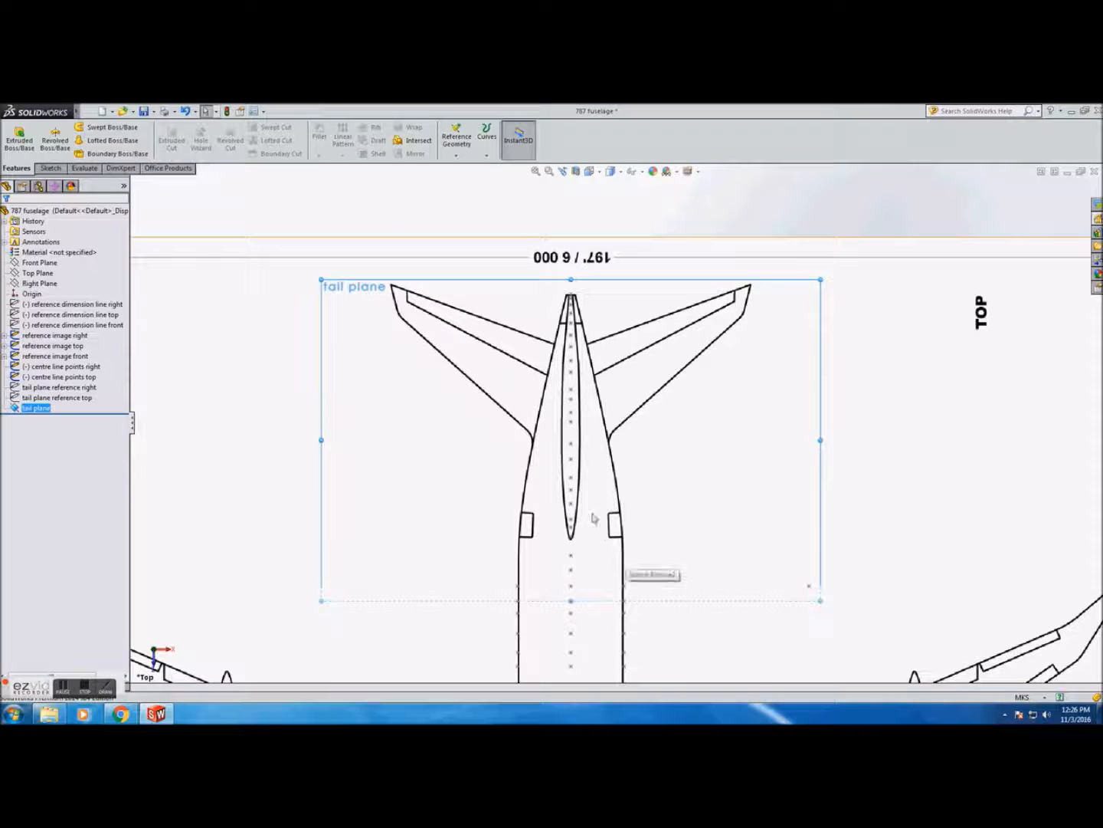
Start a sketch on the tail plane and place a point on the fuselage centreline where the plane crosses it
click(25, 144)
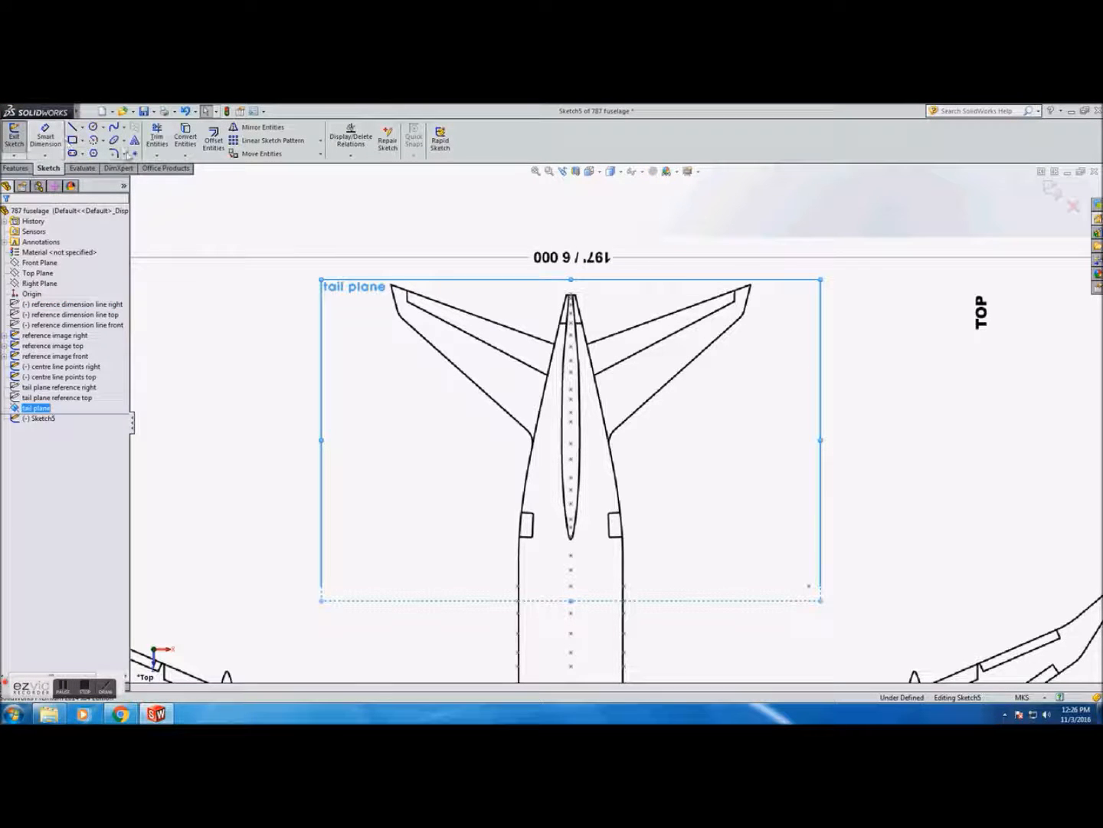
click(135, 154)
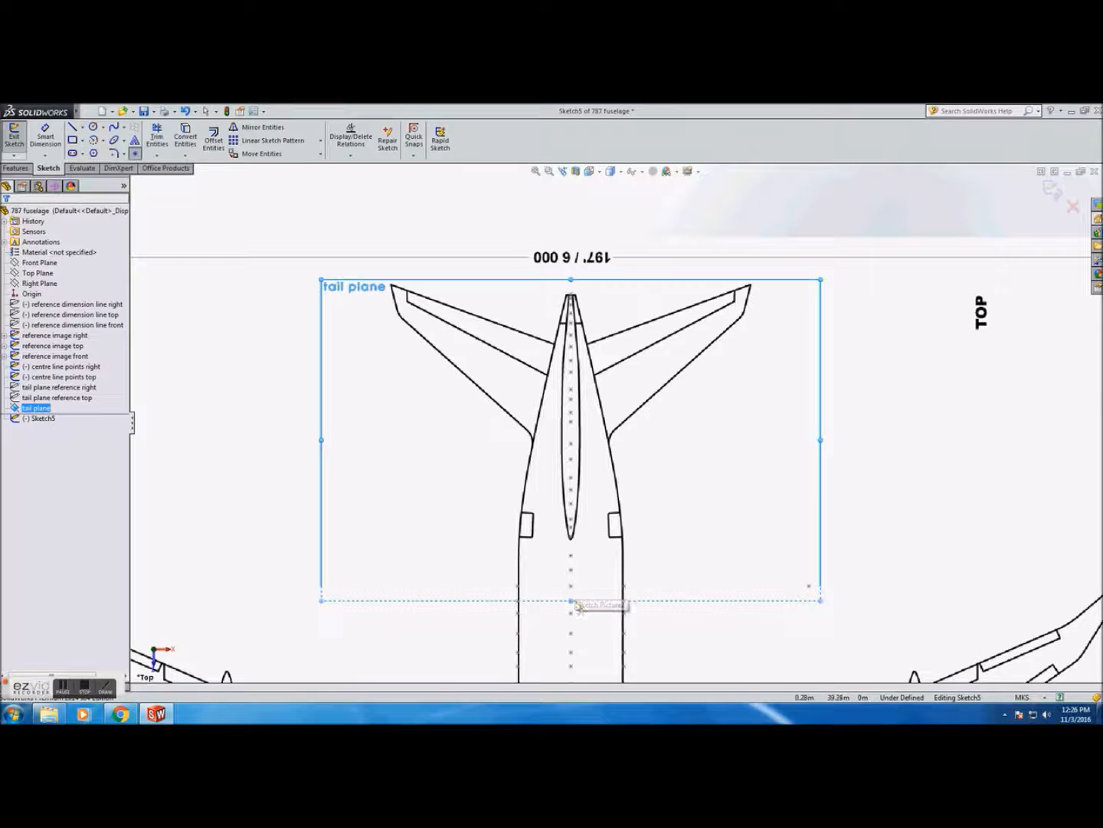
scroll(574, 575, down, 2)
scroll(579, 586, down, 2)
scroll(584, 584, down, 1)
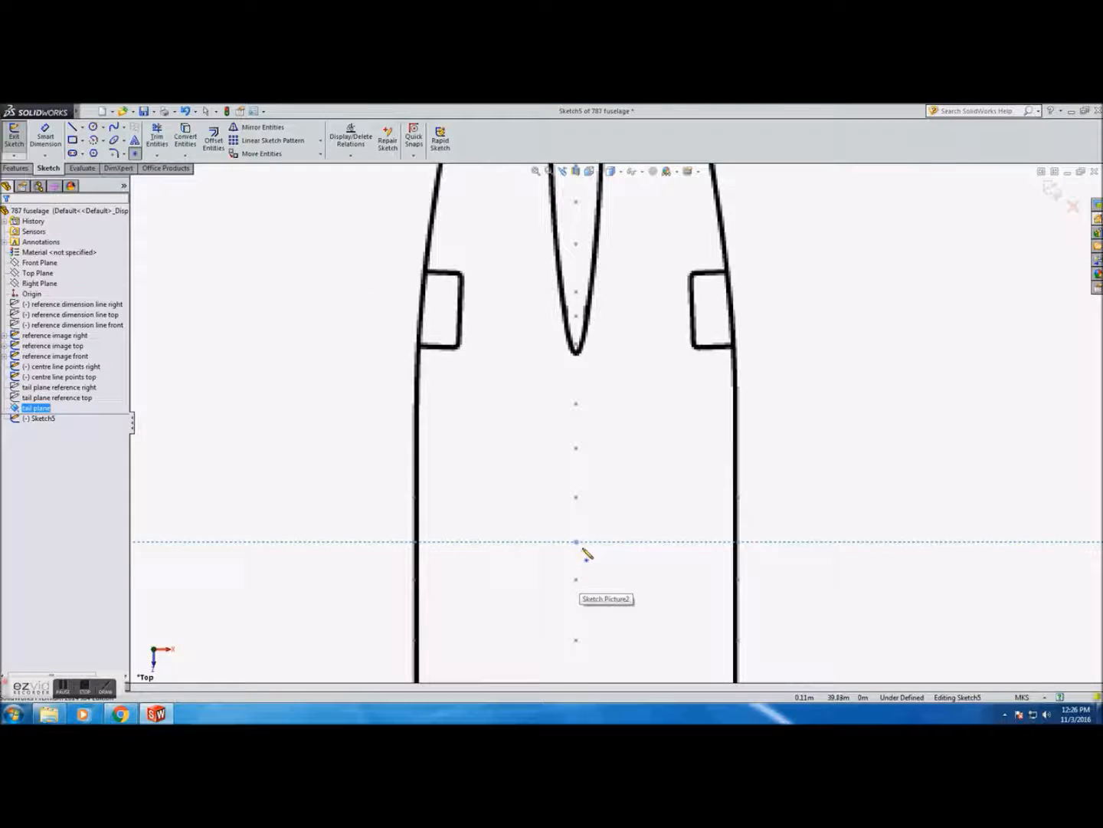
scroll(590, 543, up, 3)
mouse_move(714, 439)
middle_down()
mouse_move(586, 433)
mouse_move(672, 451)
mouse_move(779, 450)
mouse_move(678, 456)
middle_up()
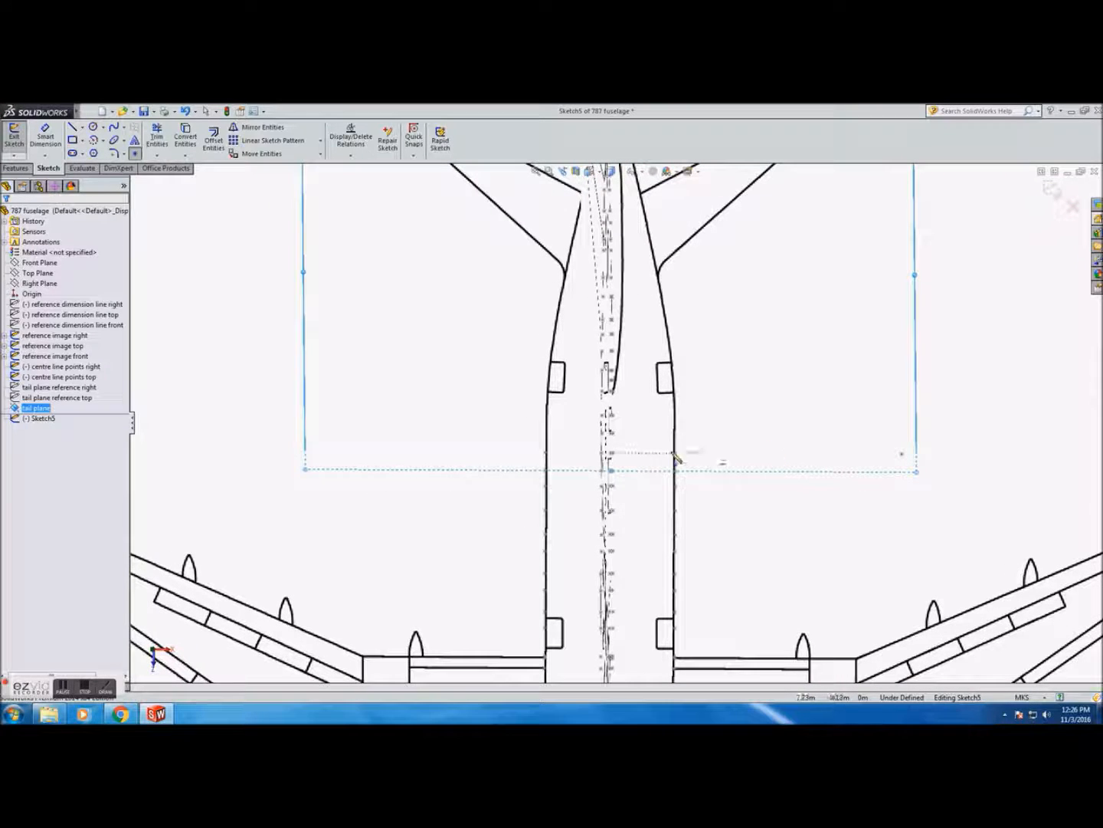
click(611, 457)
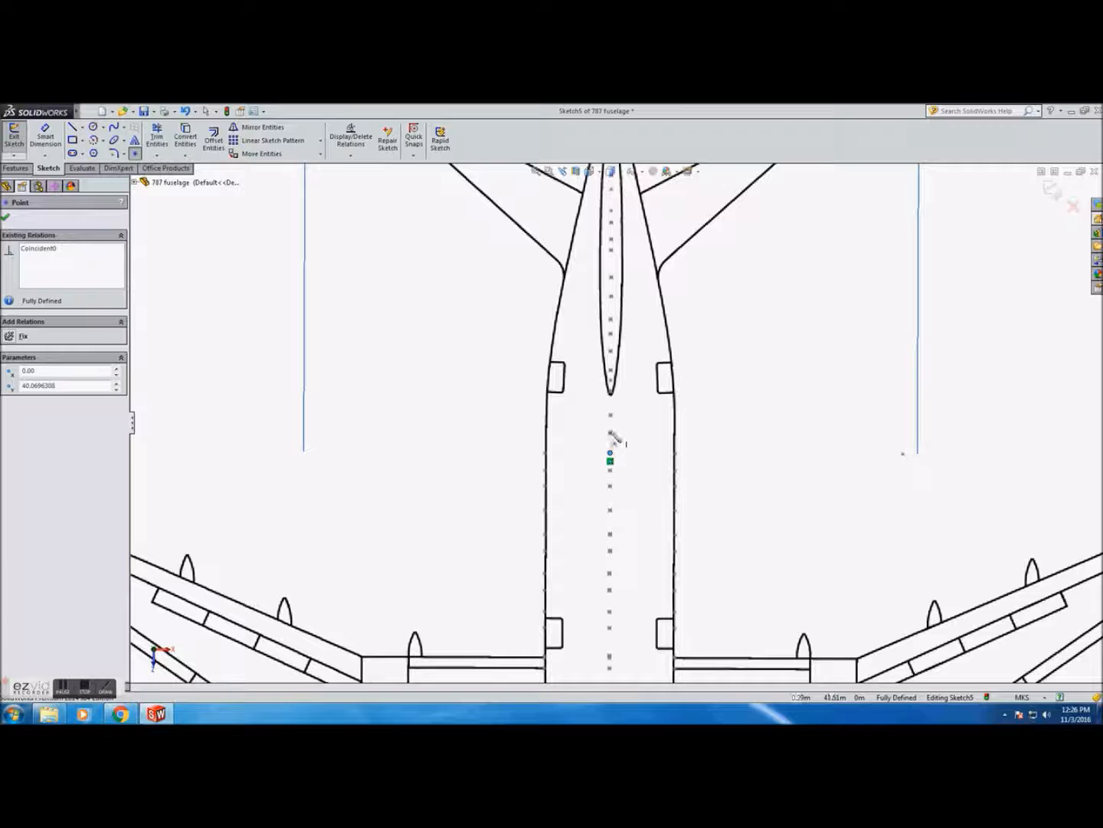
scroll(617, 437, down, 6)
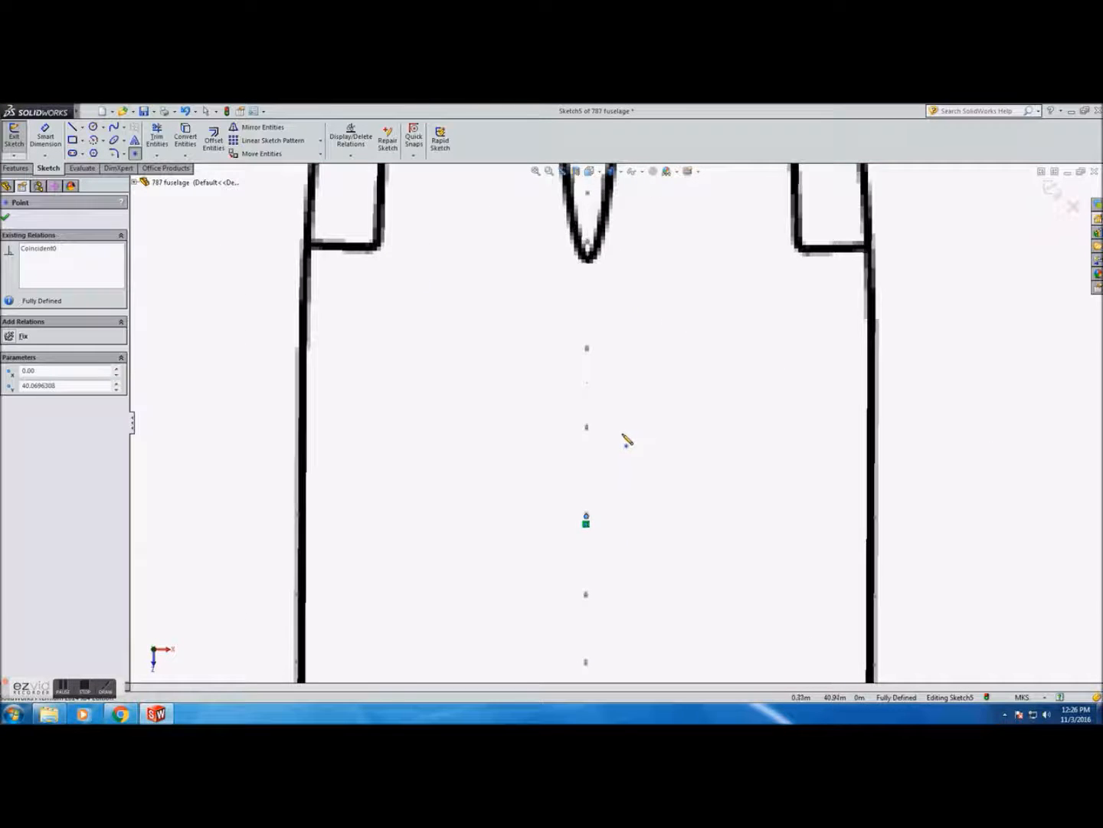
scroll(617, 442, up, 4)
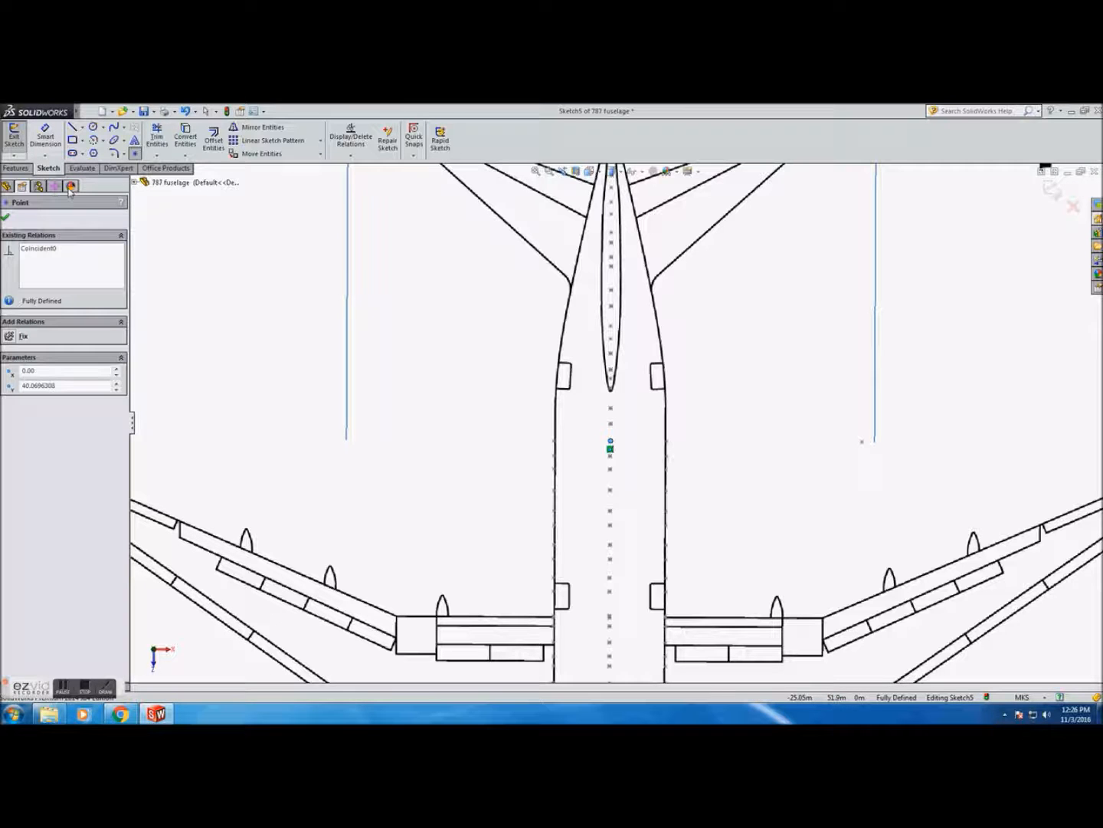
click(611, 170)
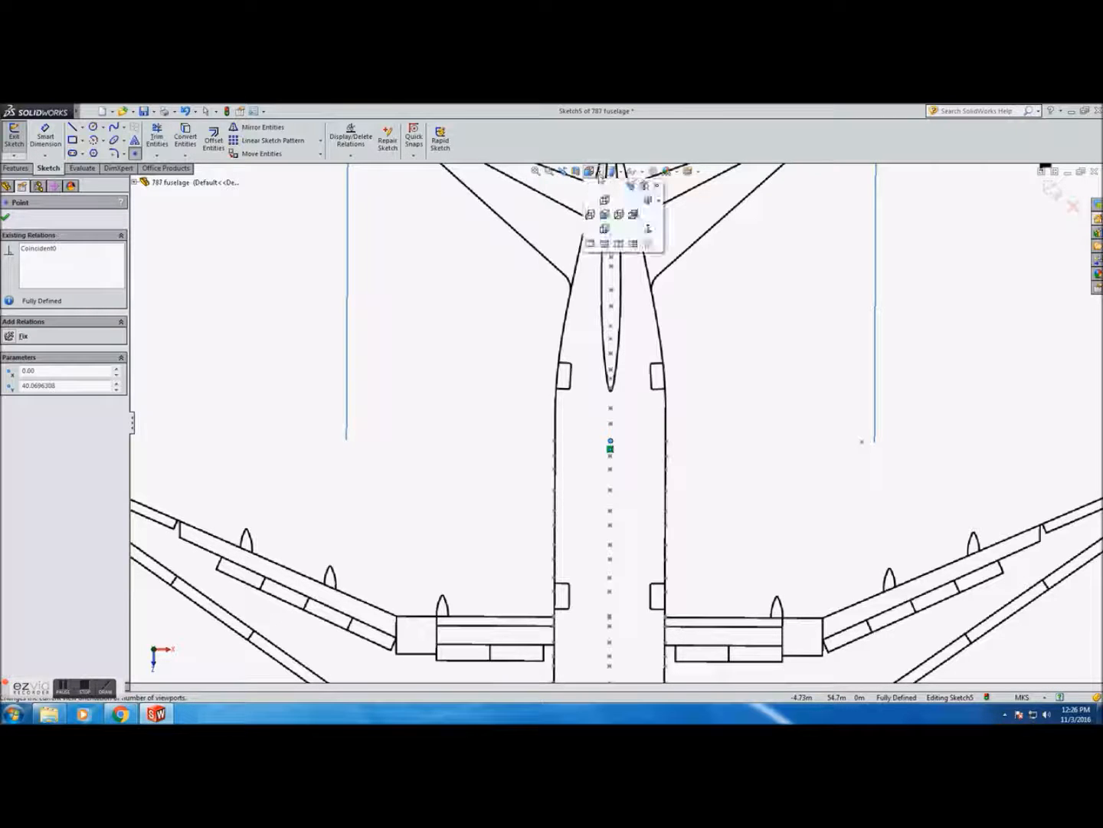
click(606, 197)
scroll(645, 313, down, 6)
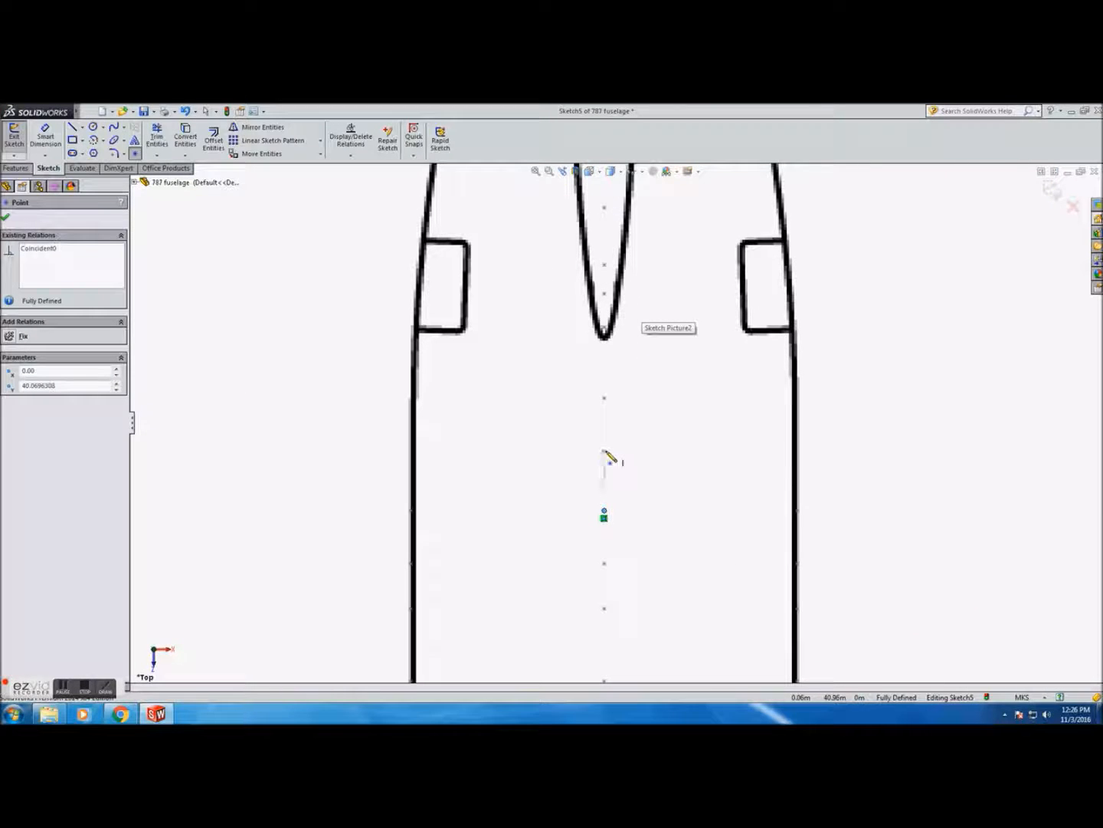
scroll(605, 453, down, 6)
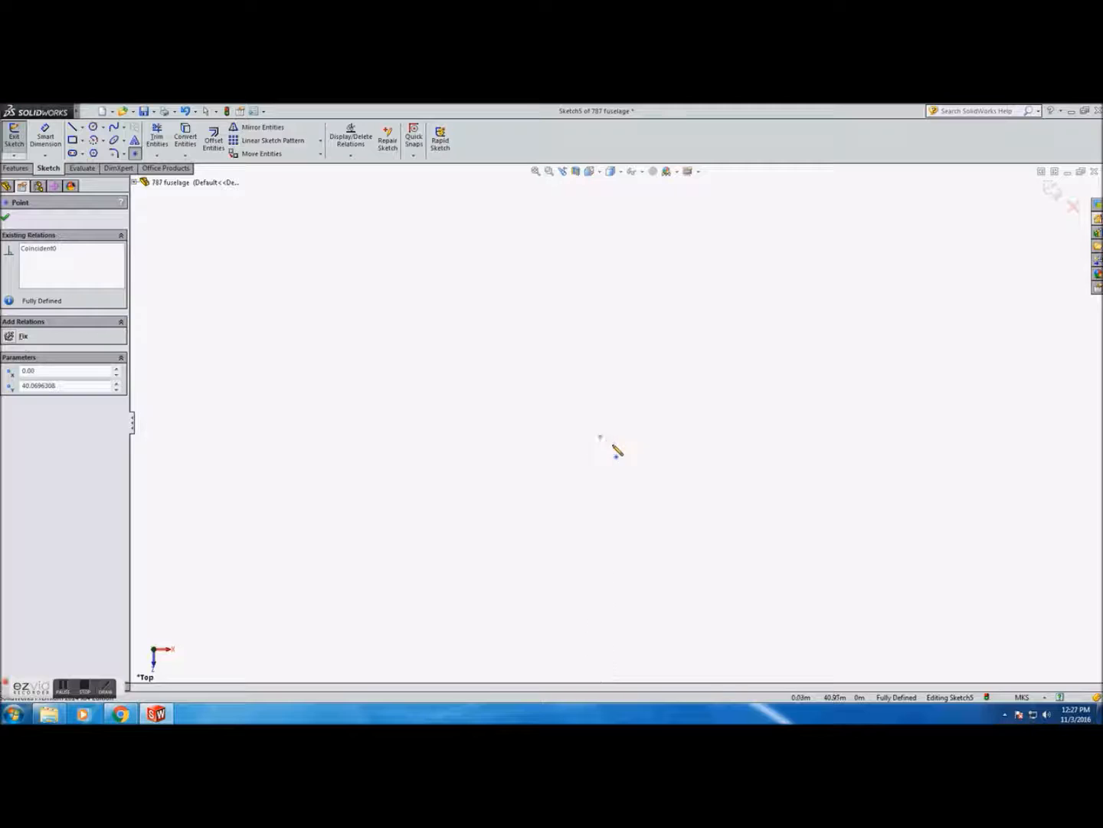
scroll(616, 450, up, 3)
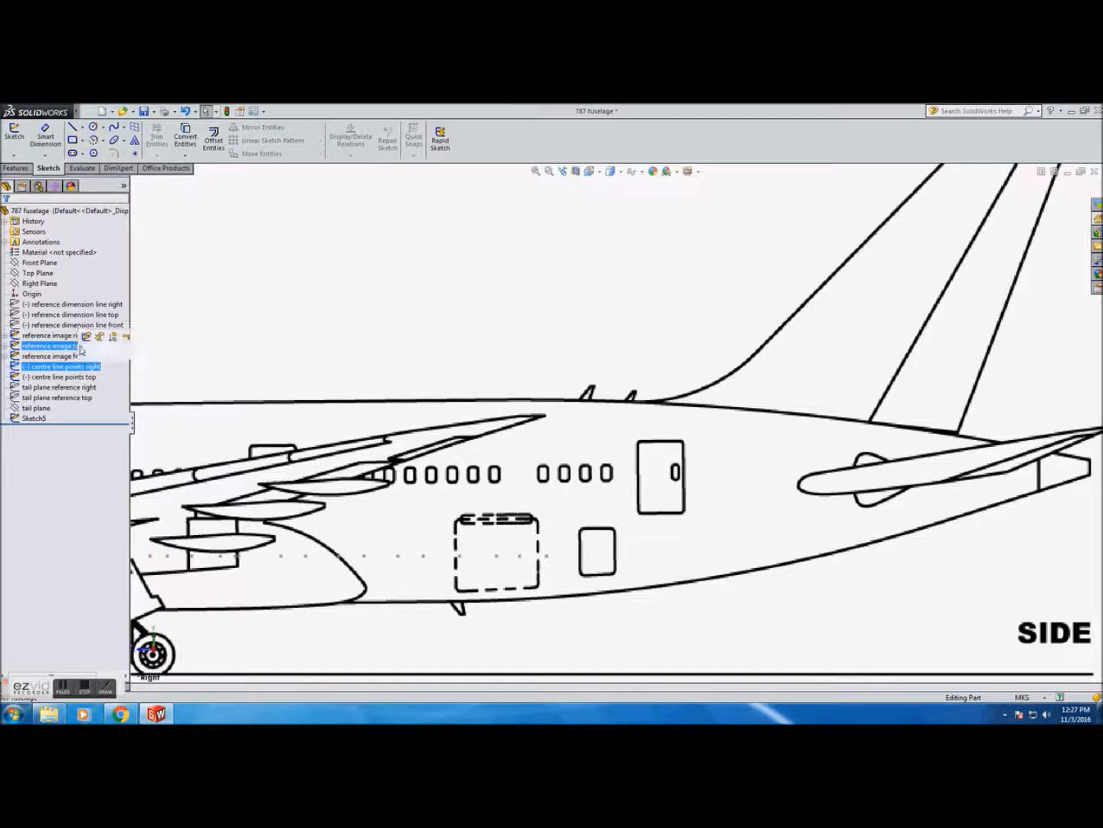
Edit the centre line points right sketch and draw a line from the centreline near the rear cargo door to the tail cone tip
click(87, 338)
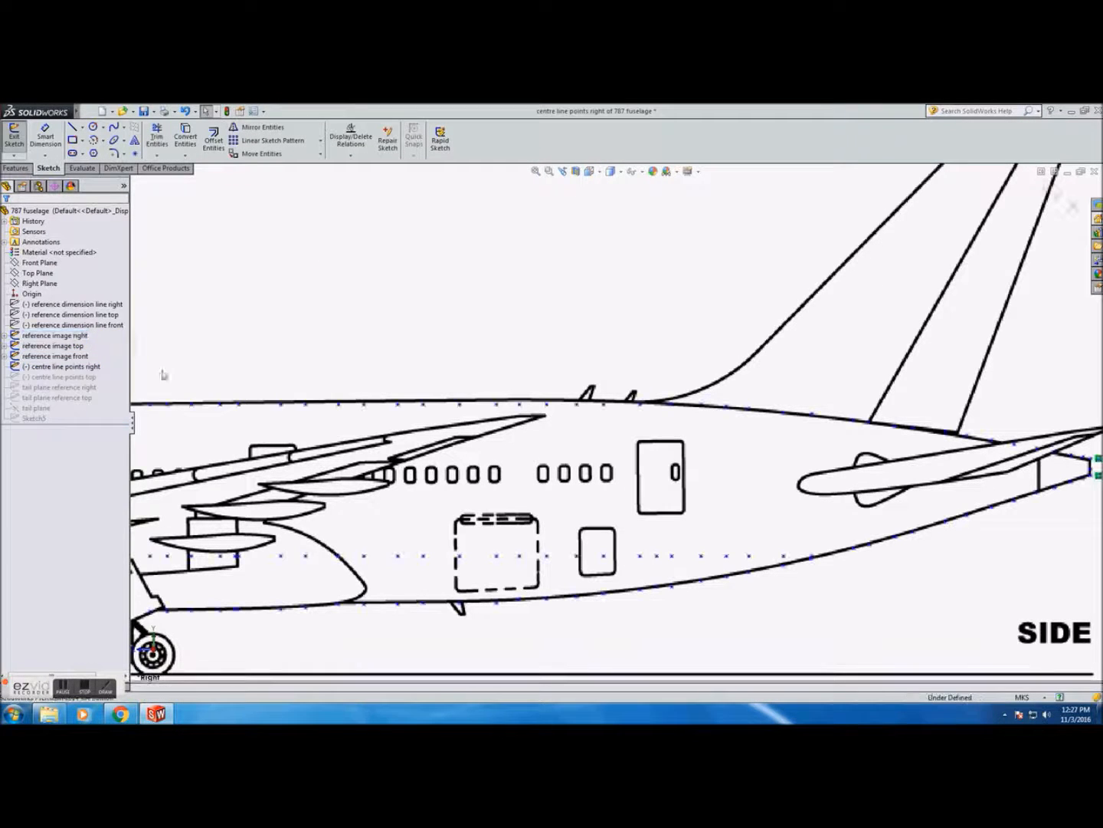
click(72, 128)
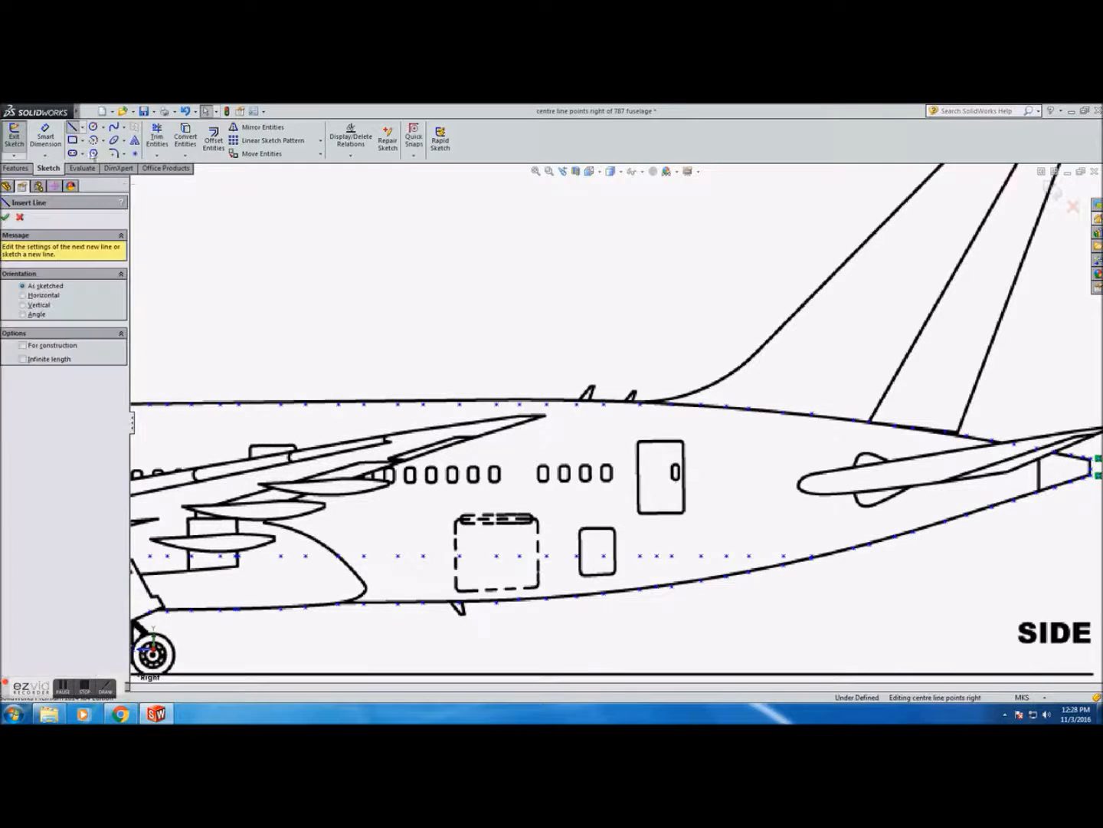
click(546, 556)
click(1094, 469)
key(Escape)
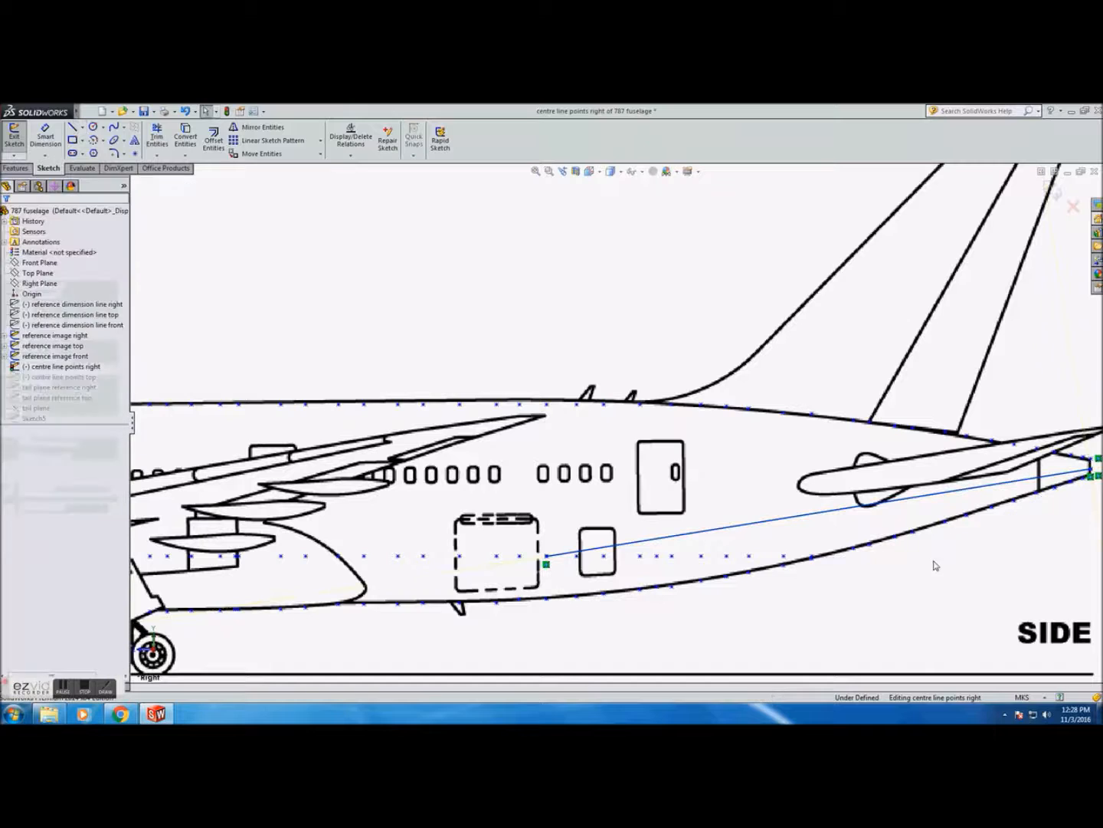
Place a series of points along the new line from the cargo door area back to the tail cone
click(134, 154)
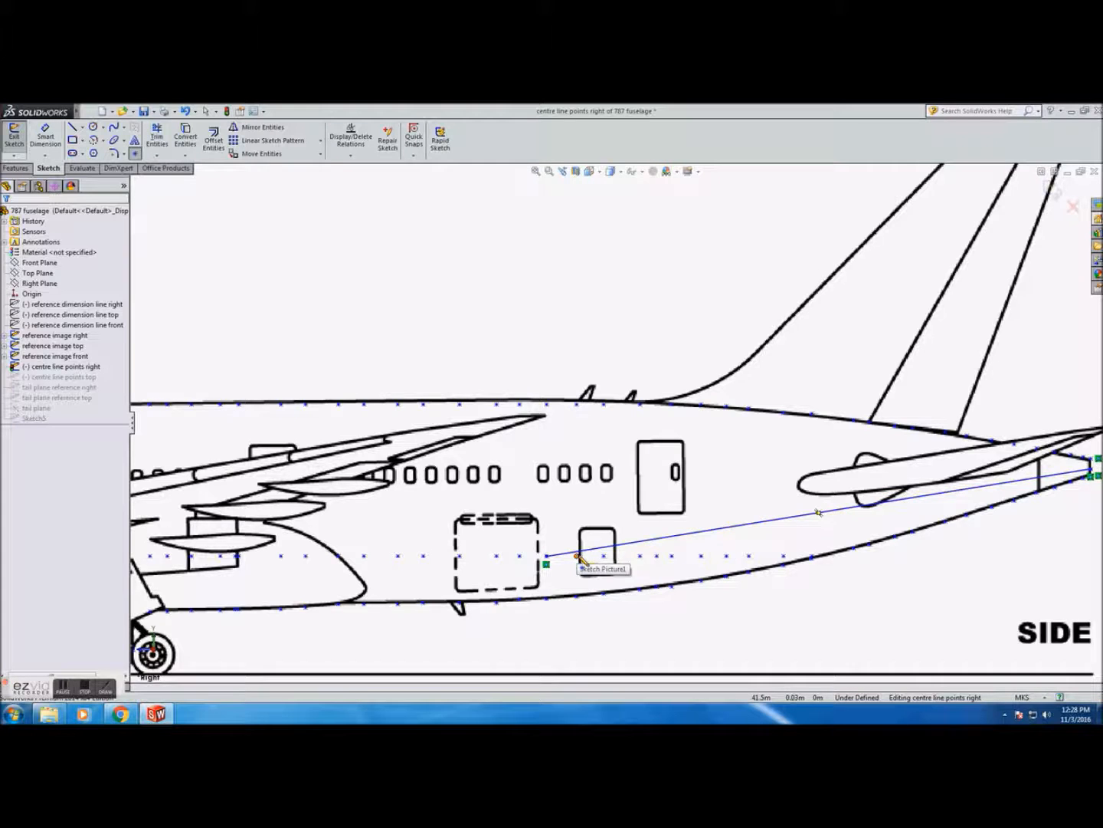
scroll(580, 554, down, 5)
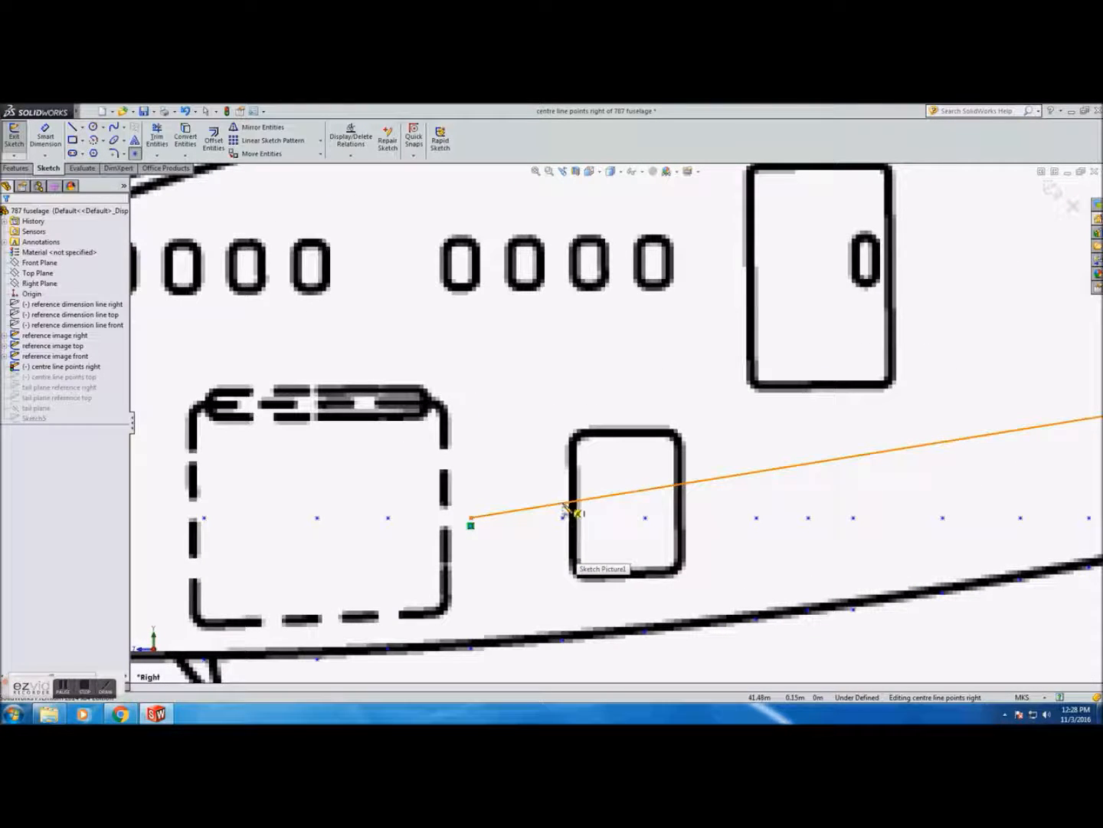
click(563, 508)
click(645, 490)
click(757, 473)
click(809, 464)
click(854, 456)
click(942, 444)
click(1027, 431)
scroll(1031, 437, up, 2)
click(731, 412)
click(804, 400)
click(866, 391)
click(956, 376)
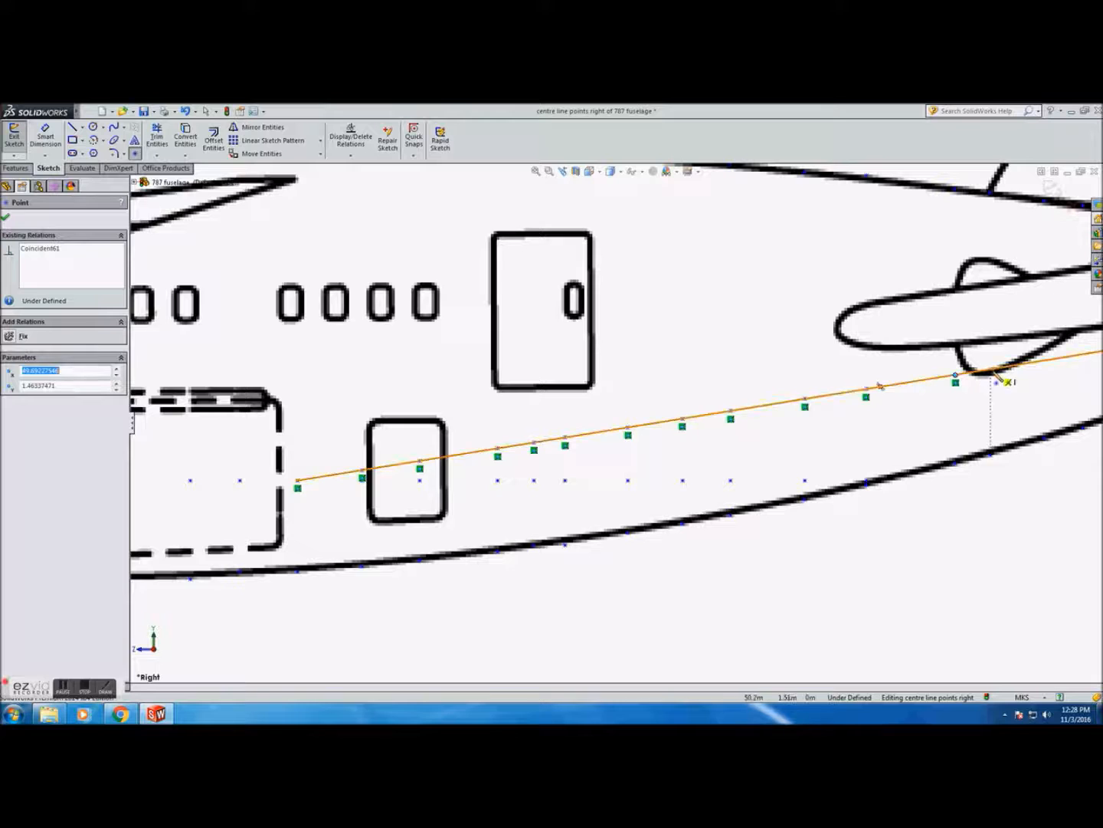
click(990, 370)
scroll(1001, 383, up, 6)
scroll(1001, 384, down, 4)
scroll(490, 434, down, 2)
click(439, 425)
click(473, 420)
click(531, 411)
click(571, 404)
click(617, 396)
click(656, 391)
click(697, 383)
click(732, 379)
click(760, 374)
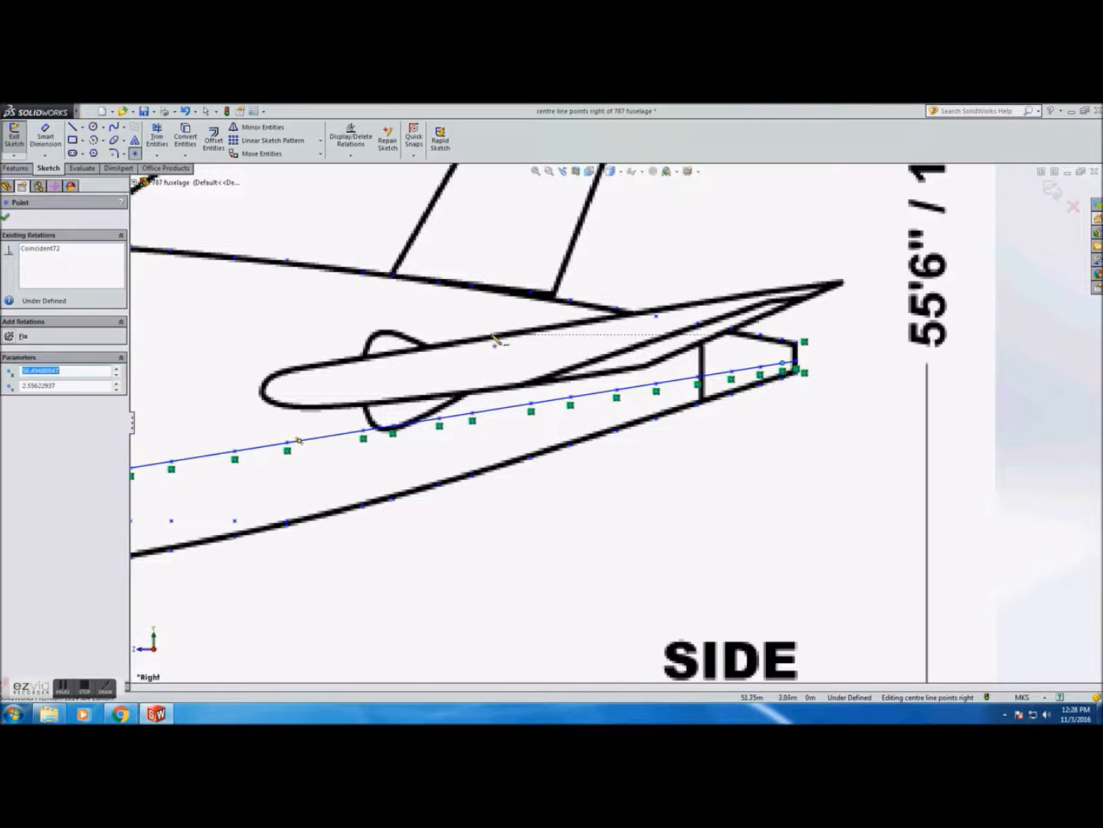
Delete the guide line and exit the centre line points right sketch
key(Escape)
click(540, 403)
key(Escape)
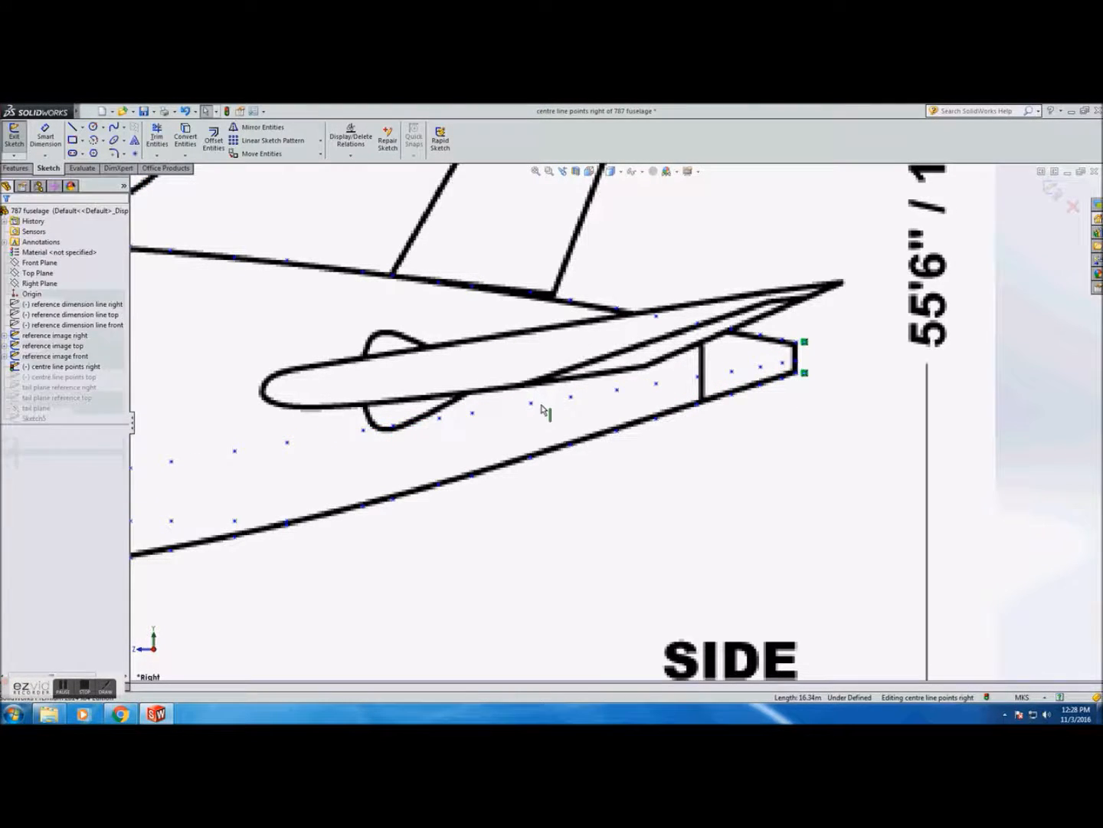
scroll(544, 410, up, 6)
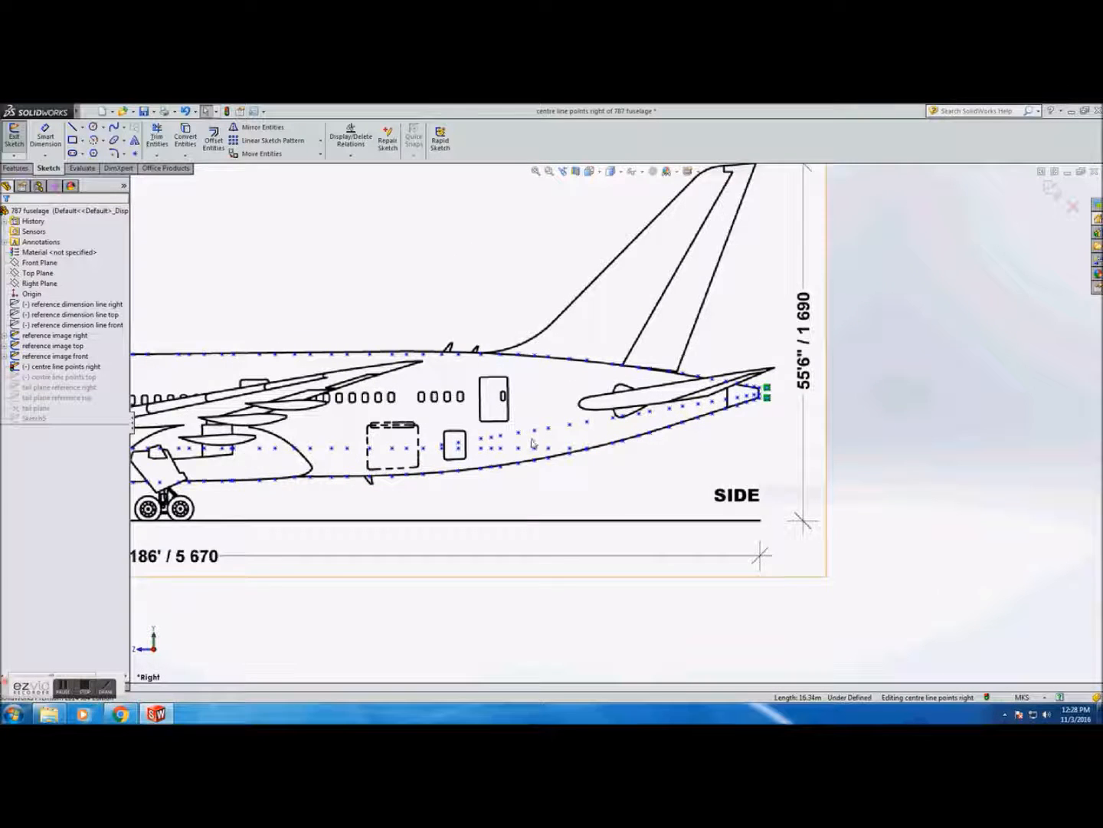
scroll(474, 439, down, 3)
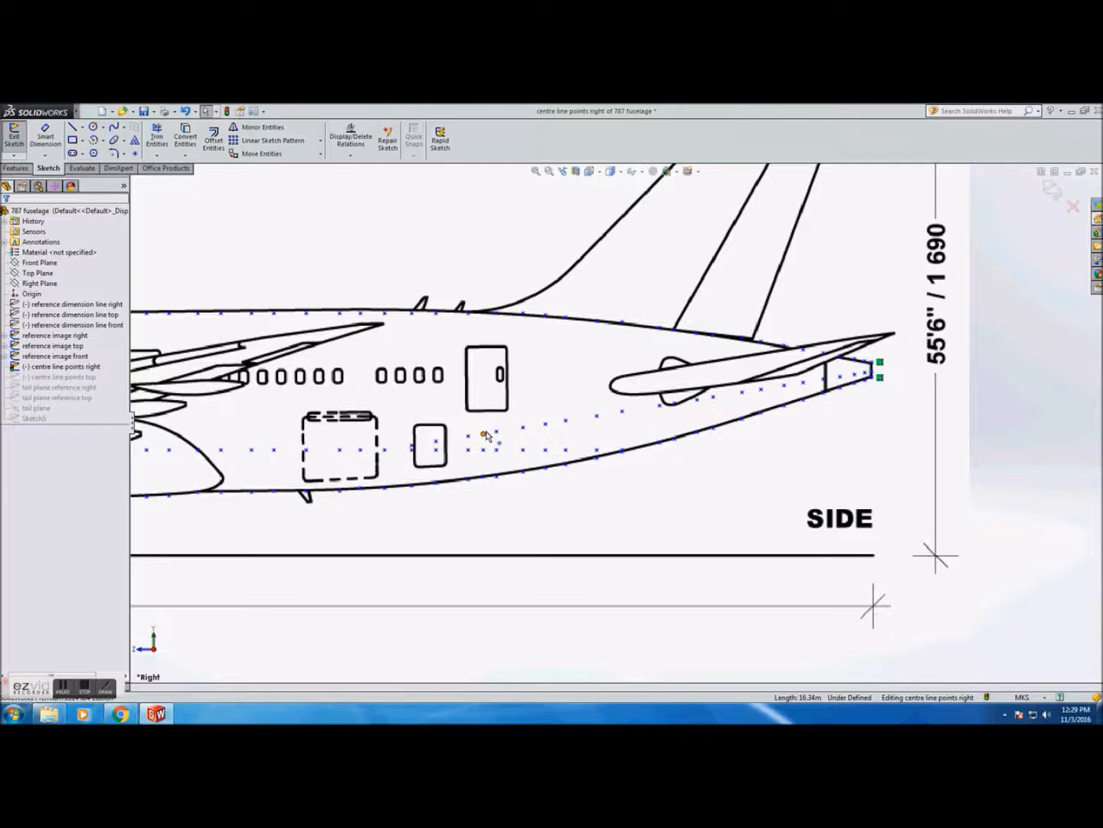
click(14, 134)
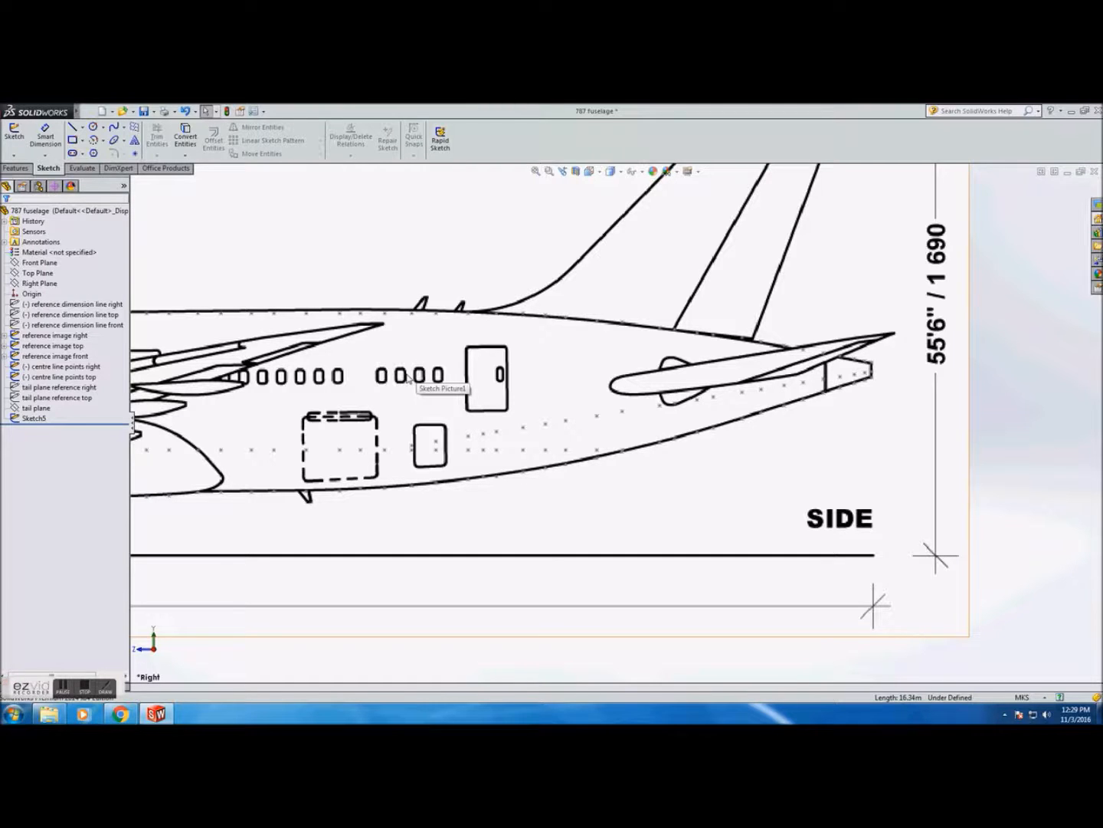
Reopen Sketch5 on the tail plane in top view and place points along the fuselage centreline near the tail
click(34, 418)
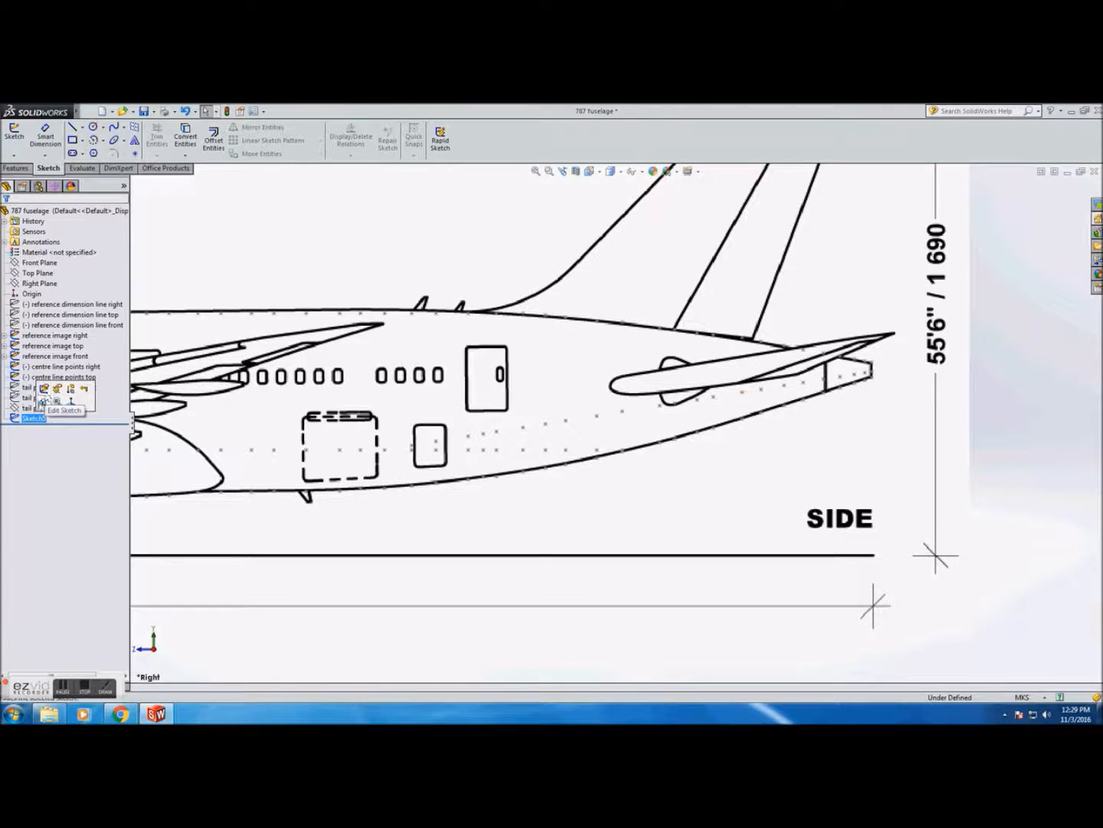
click(34, 408)
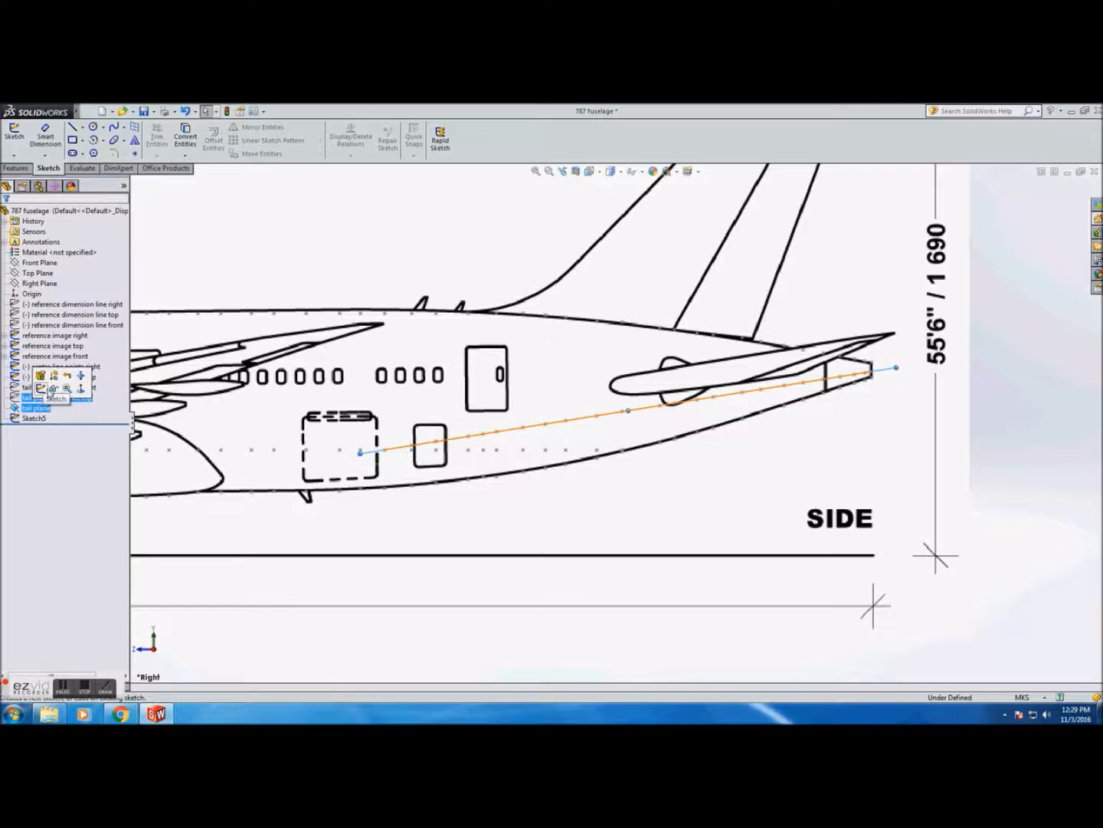
click(35, 418)
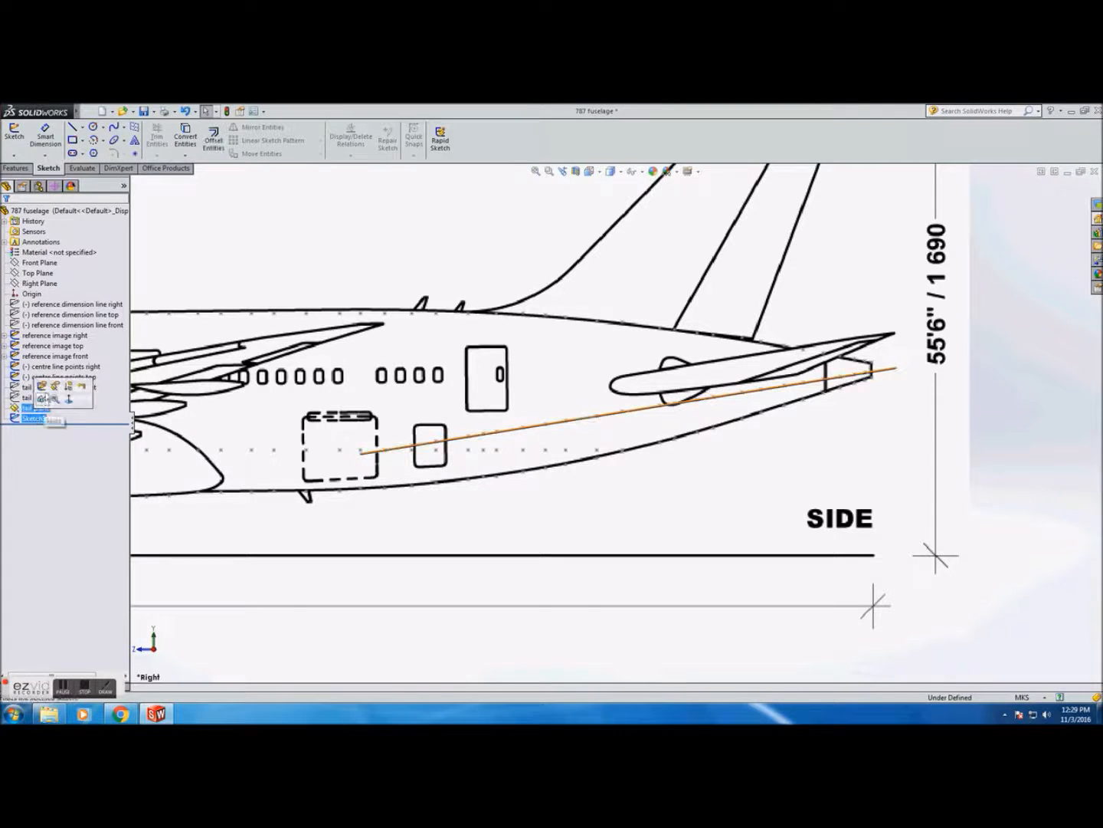
click(42, 385)
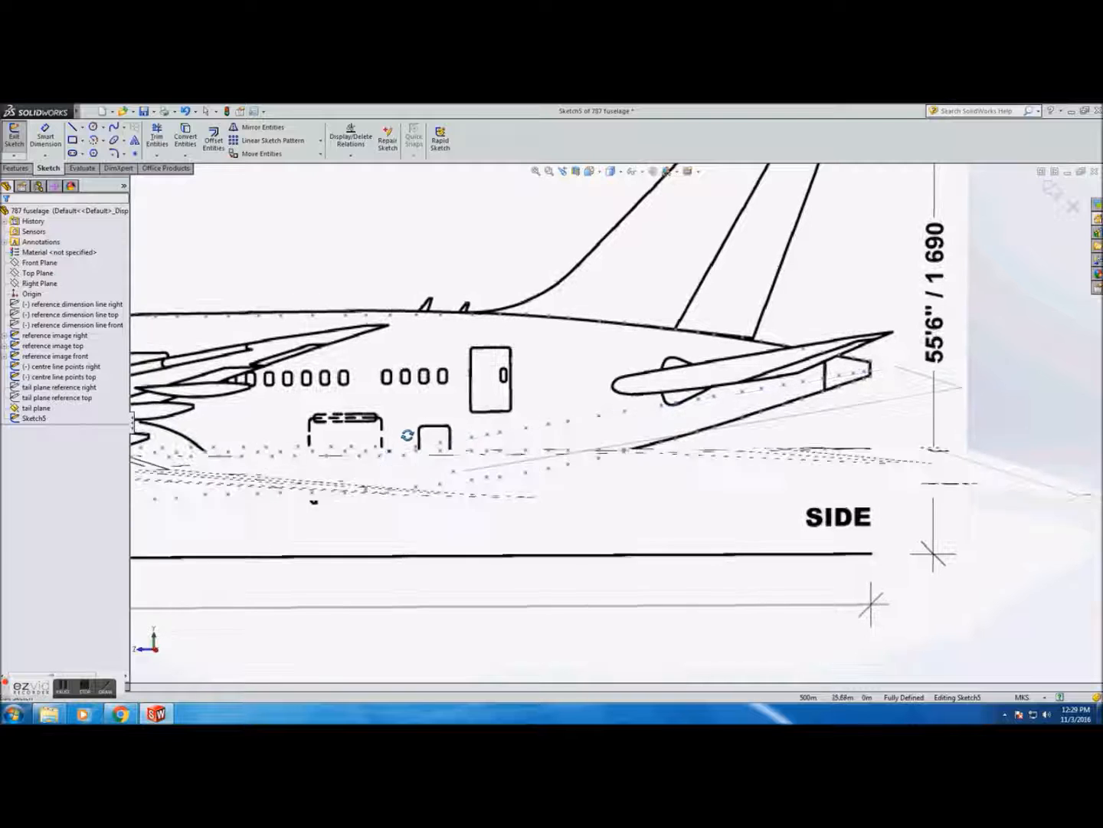
click(597, 171)
click(605, 199)
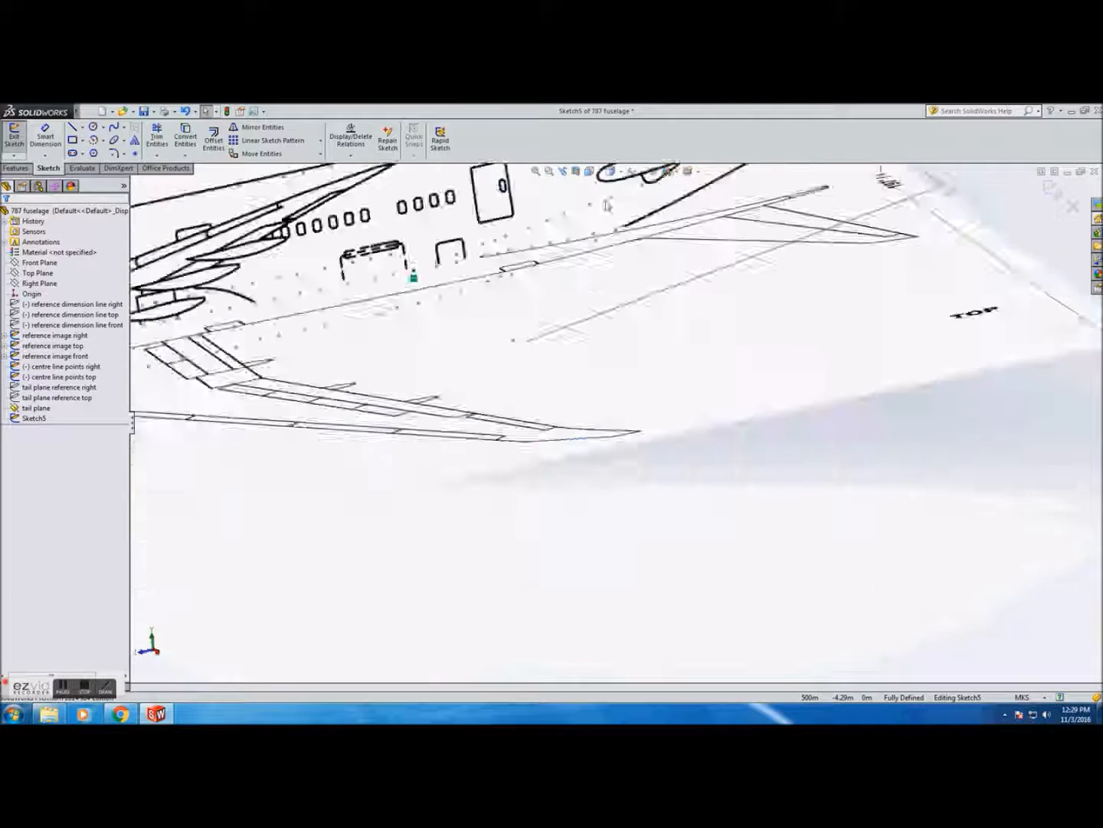
scroll(600, 291, down, 5)
scroll(599, 291, up, 5)
scroll(588, 361, down, 5)
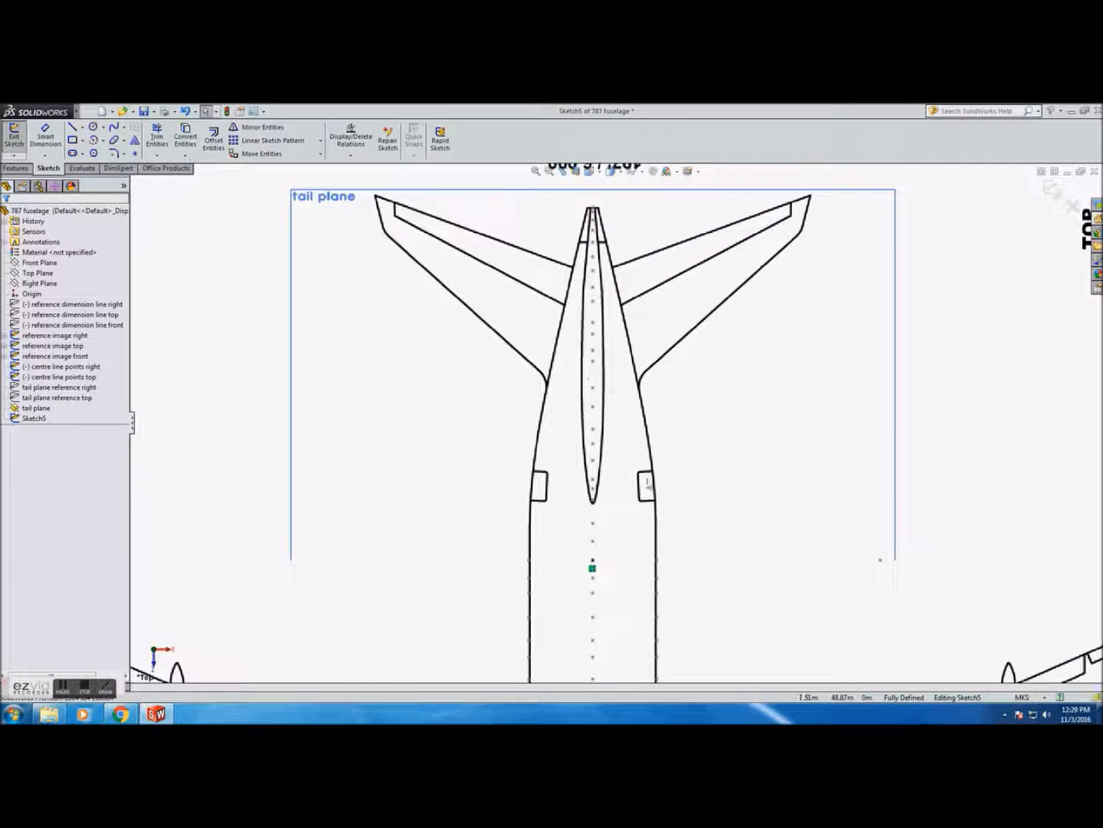
click(136, 154)
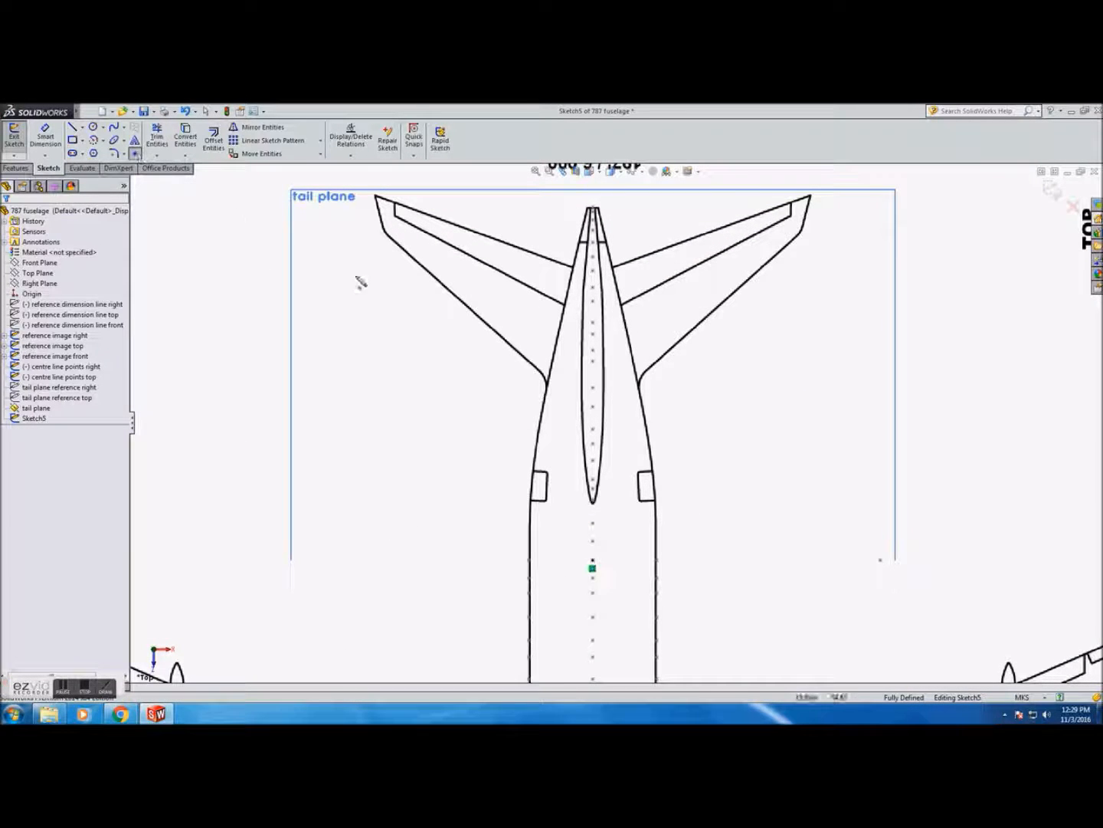
scroll(605, 540, down, 4)
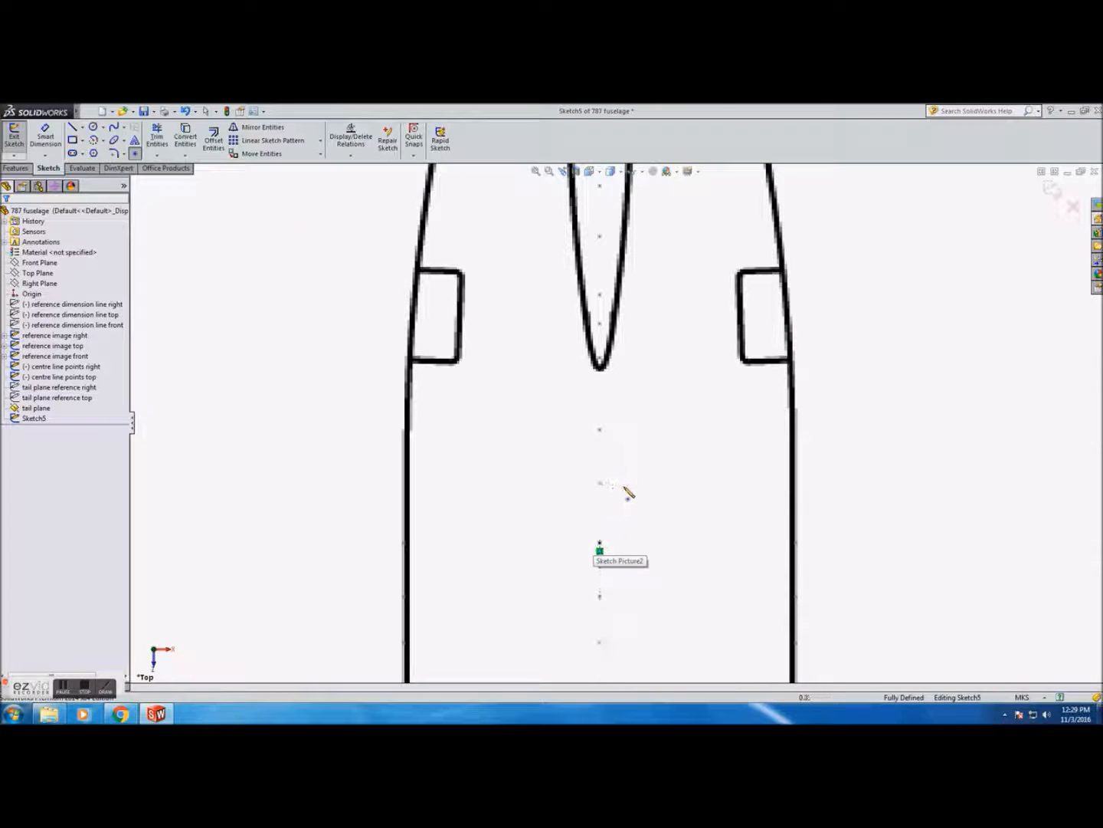
middle_drag(665, 496, 627, 485)
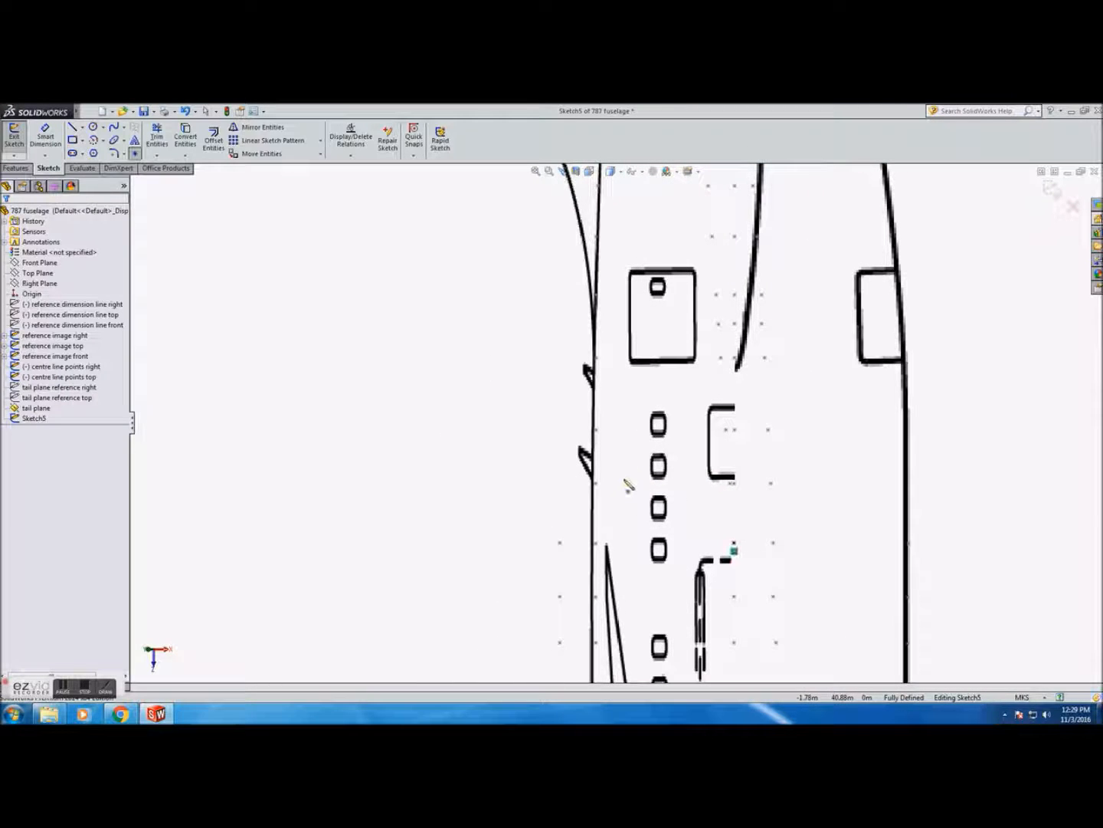
click(729, 483)
click(726, 430)
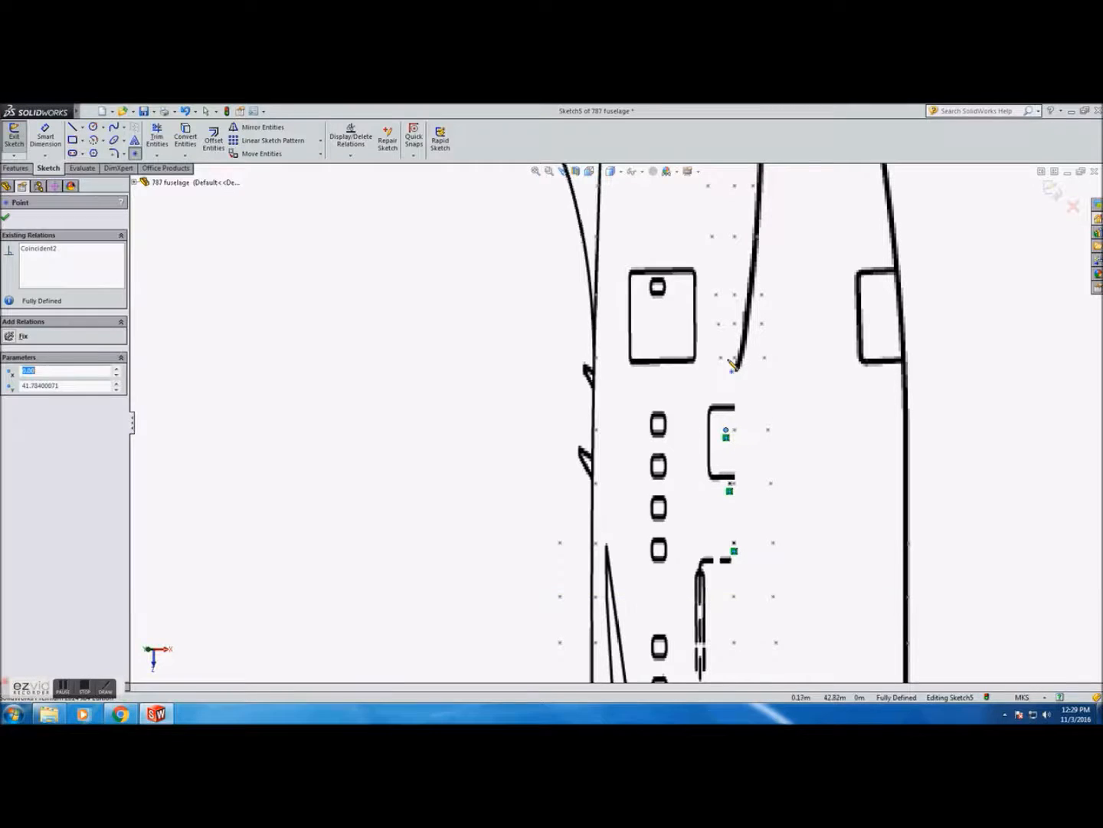
click(720, 359)
click(718, 324)
click(717, 294)
Continue placing centreline points in Sketch5 up to the tail cone tip, then exit the sketch
scroll(715, 242, up, 6)
scroll(657, 491, down, 3)
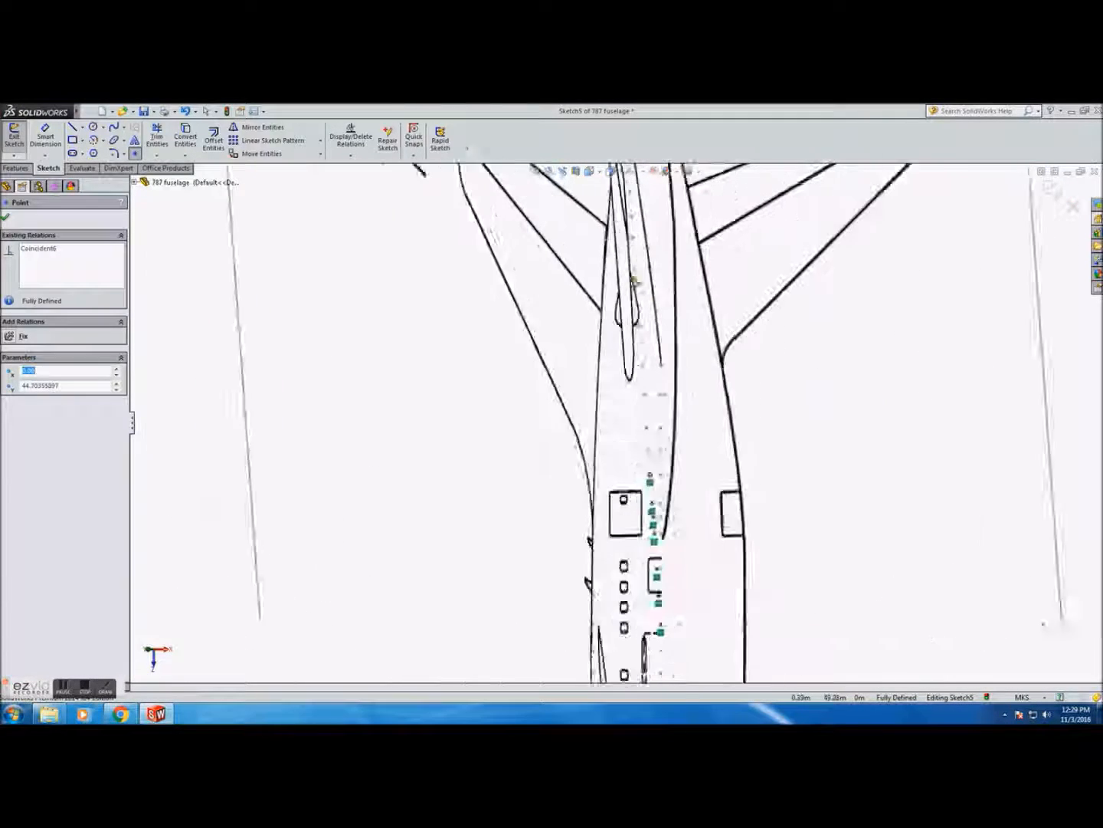
click(649, 474)
click(646, 433)
click(644, 400)
click(640, 352)
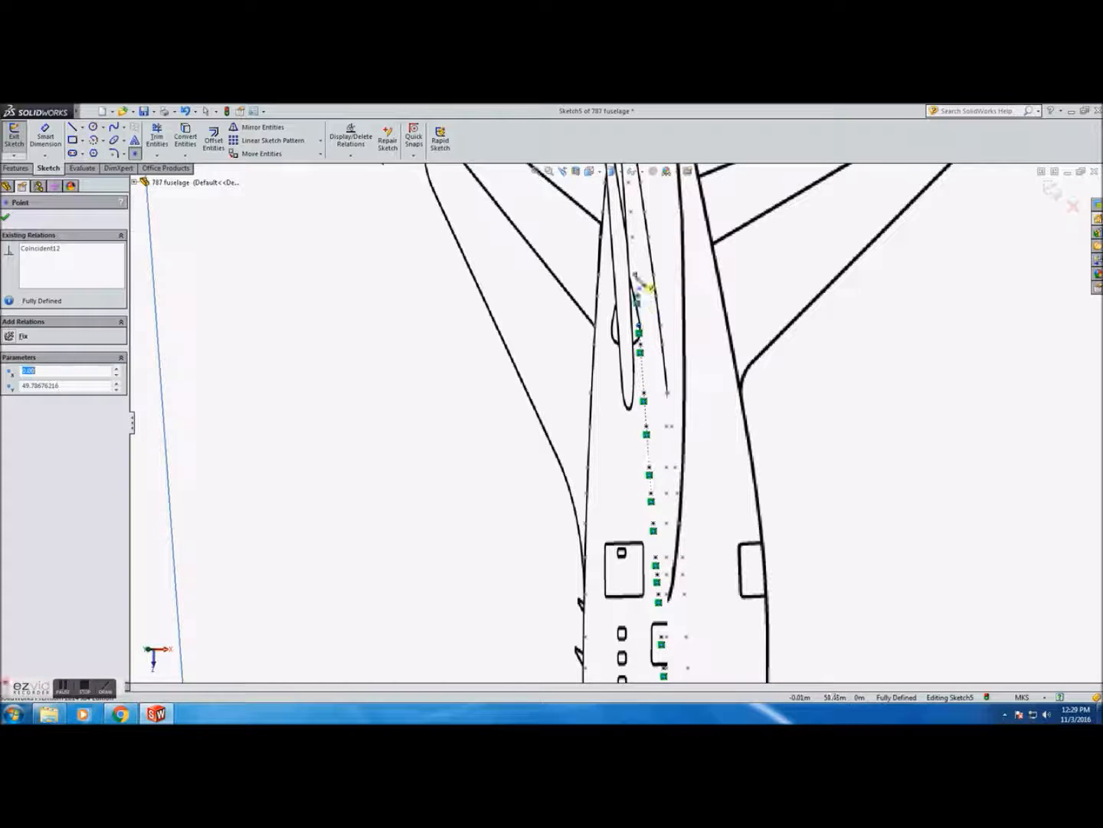
click(635, 283)
click(632, 245)
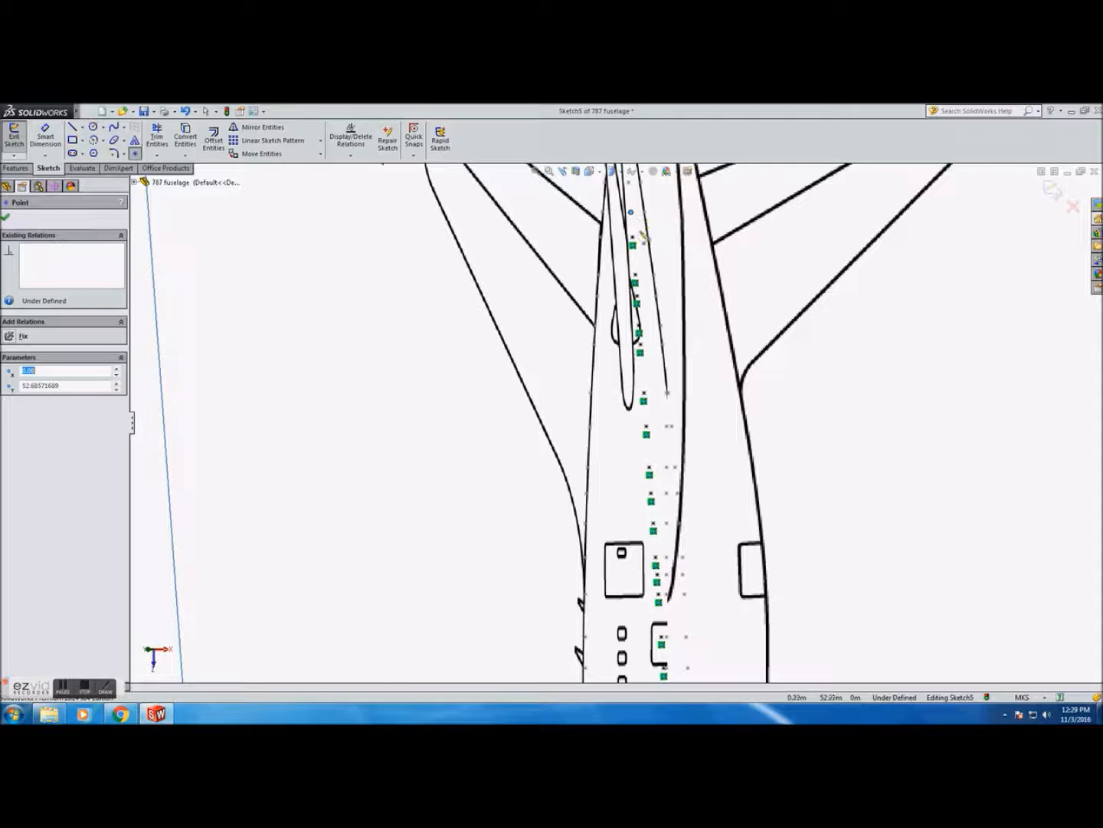
click(633, 237)
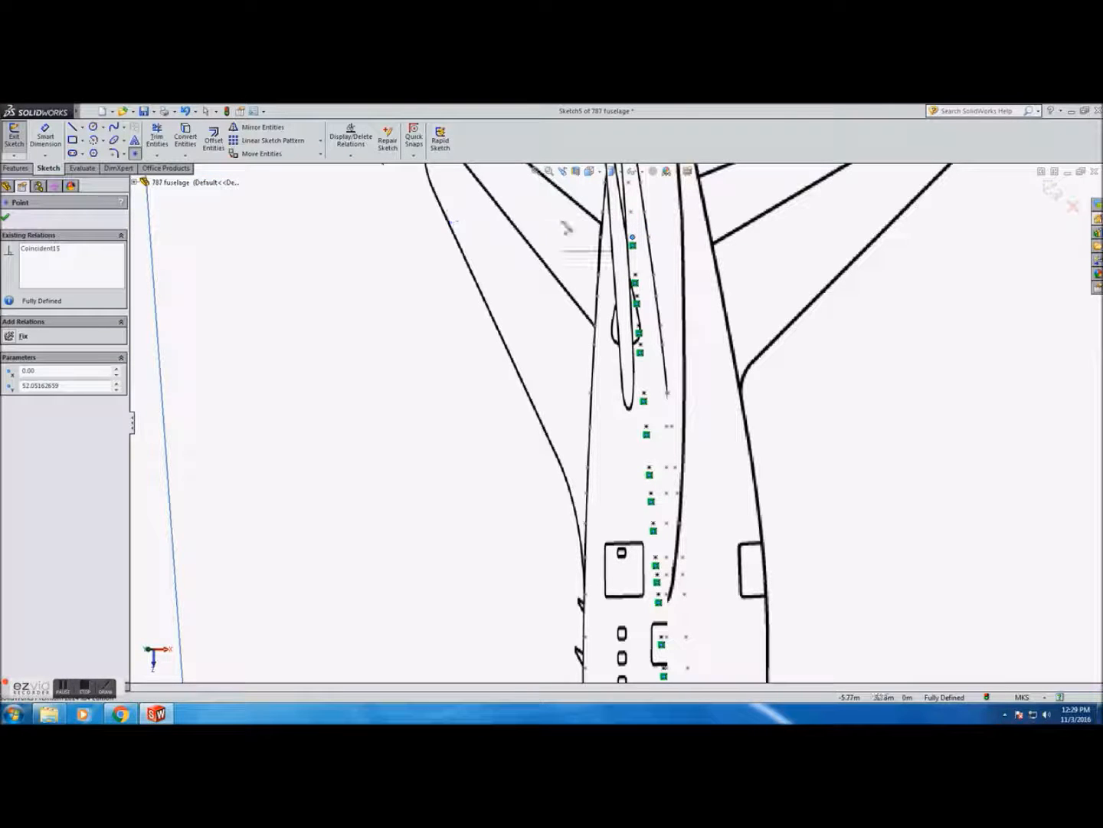
click(631, 211)
click(628, 183)
scroll(628, 183, up, 3)
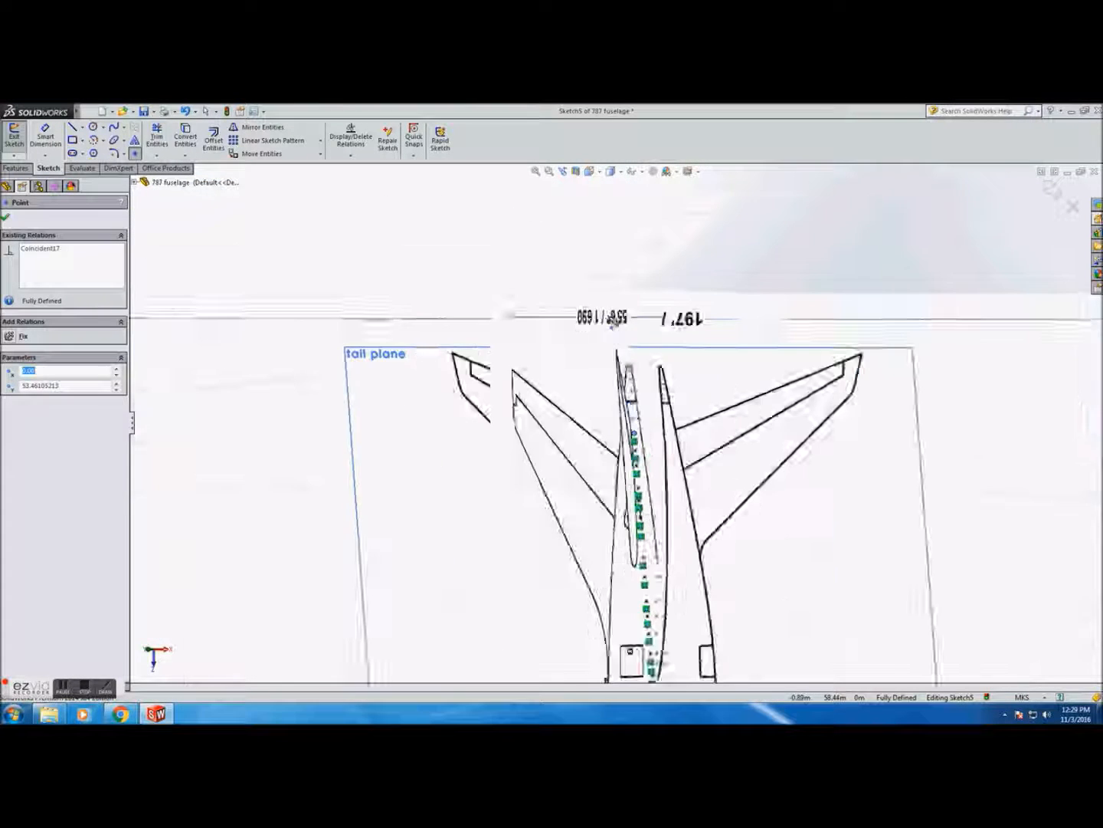
scroll(654, 387, down, 3)
click(609, 436)
click(606, 410)
click(606, 387)
click(605, 369)
click(603, 358)
click(603, 356)
scroll(603, 358, up, 4)
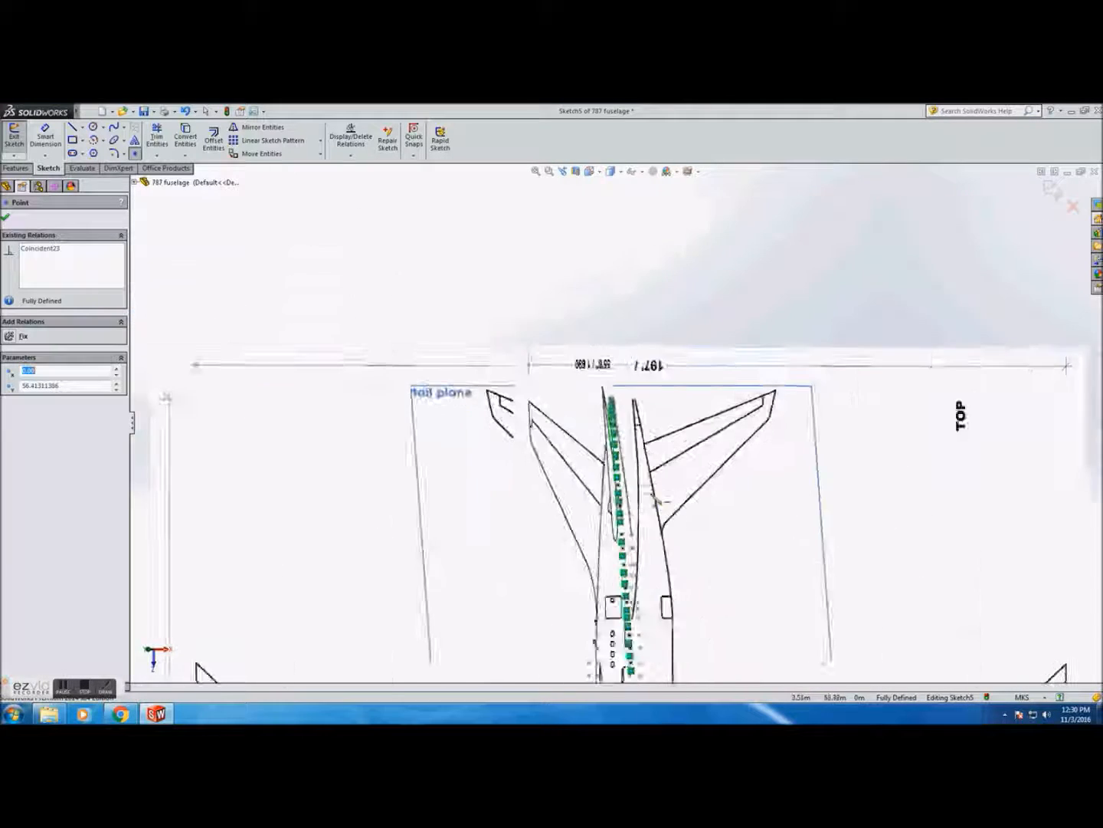
scroll(598, 352, down, 1)
click(6, 220)
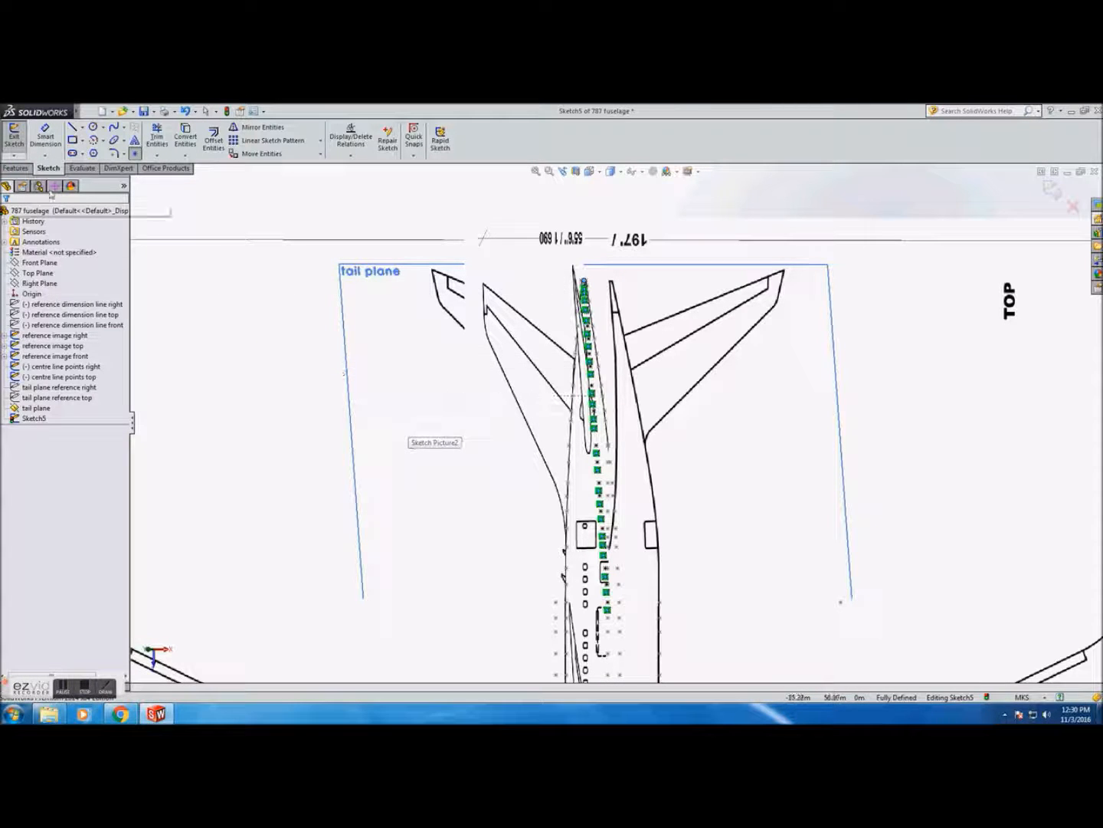
click(14, 136)
Reopen Sketch5 in top view and place points along the right fuselage outline beside the tail area
mouse_move(639, 515)
middle_down()
mouse_move(694, 495)
mouse_move(761, 497)
mouse_move(675, 475)
mouse_move(648, 438)
middle_up()
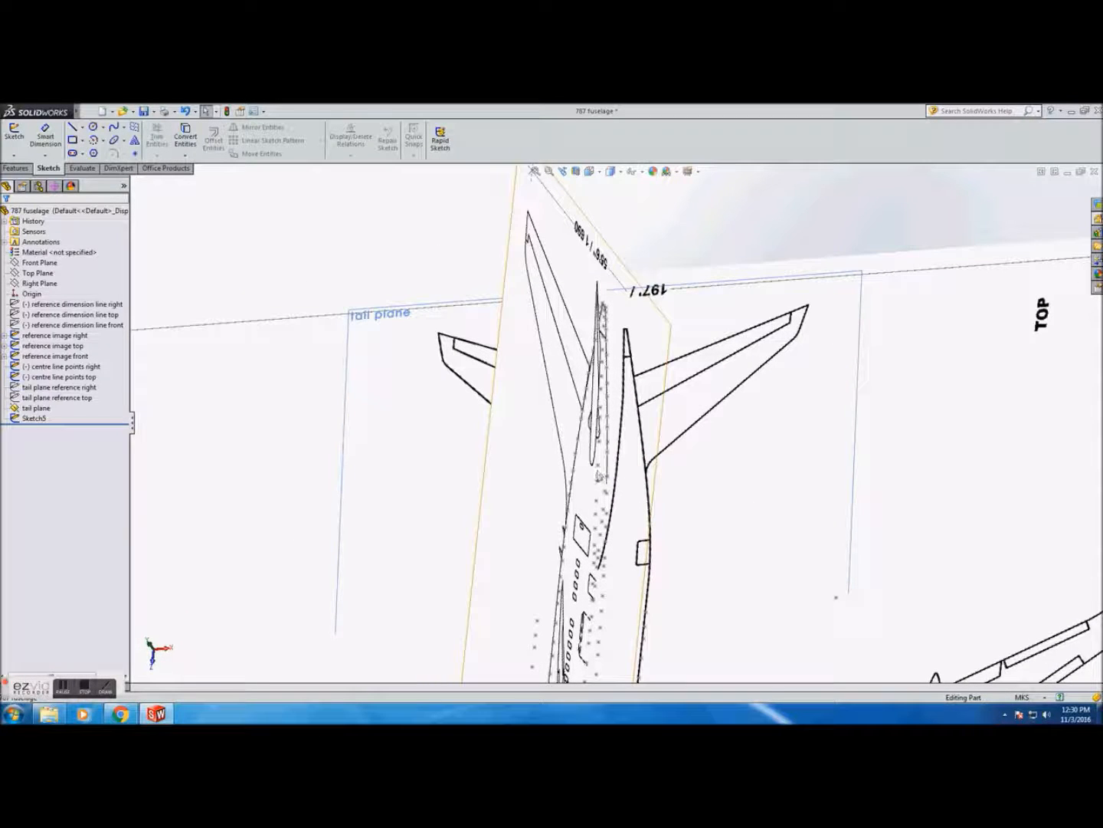
click(35, 408)
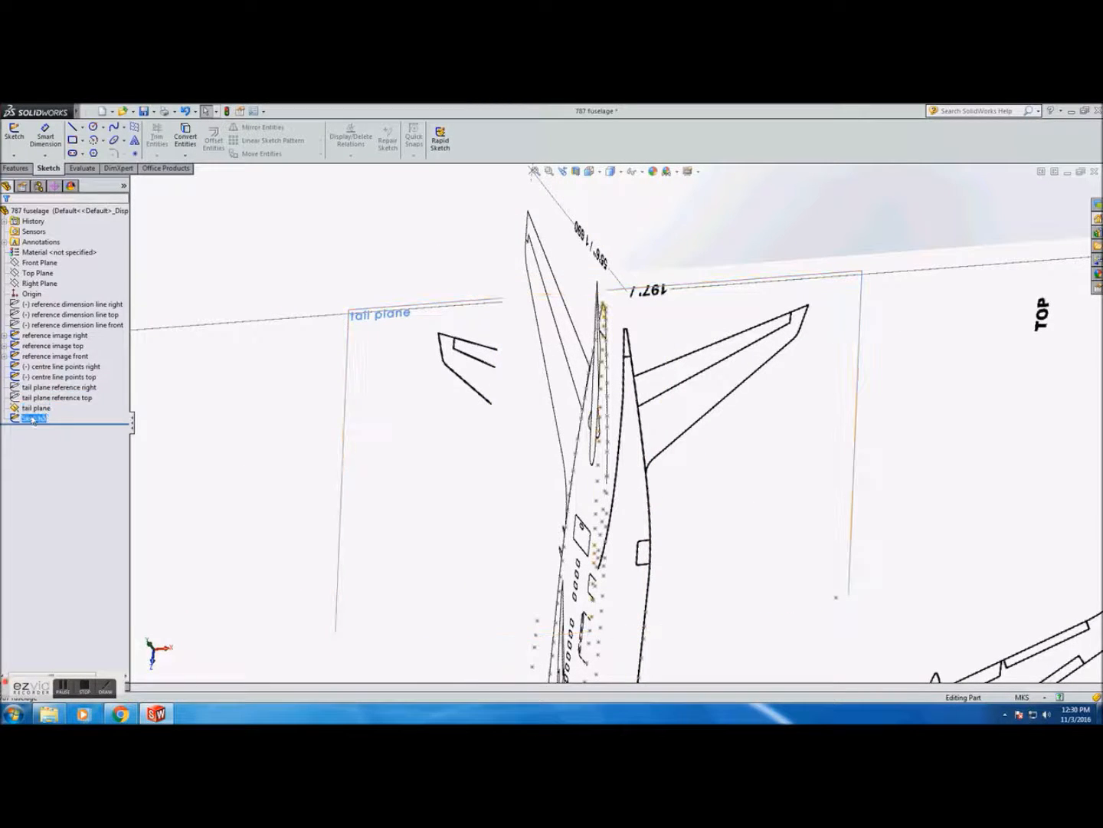
click(33, 419)
click(39, 386)
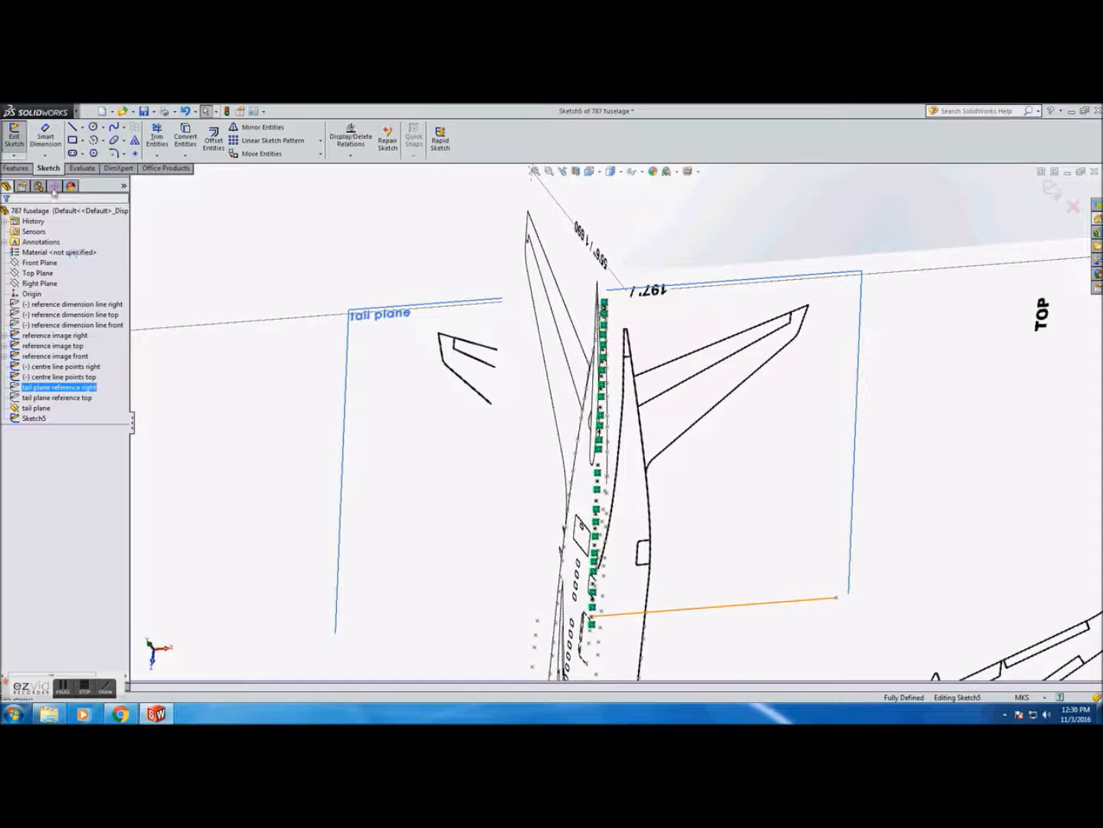
click(590, 171)
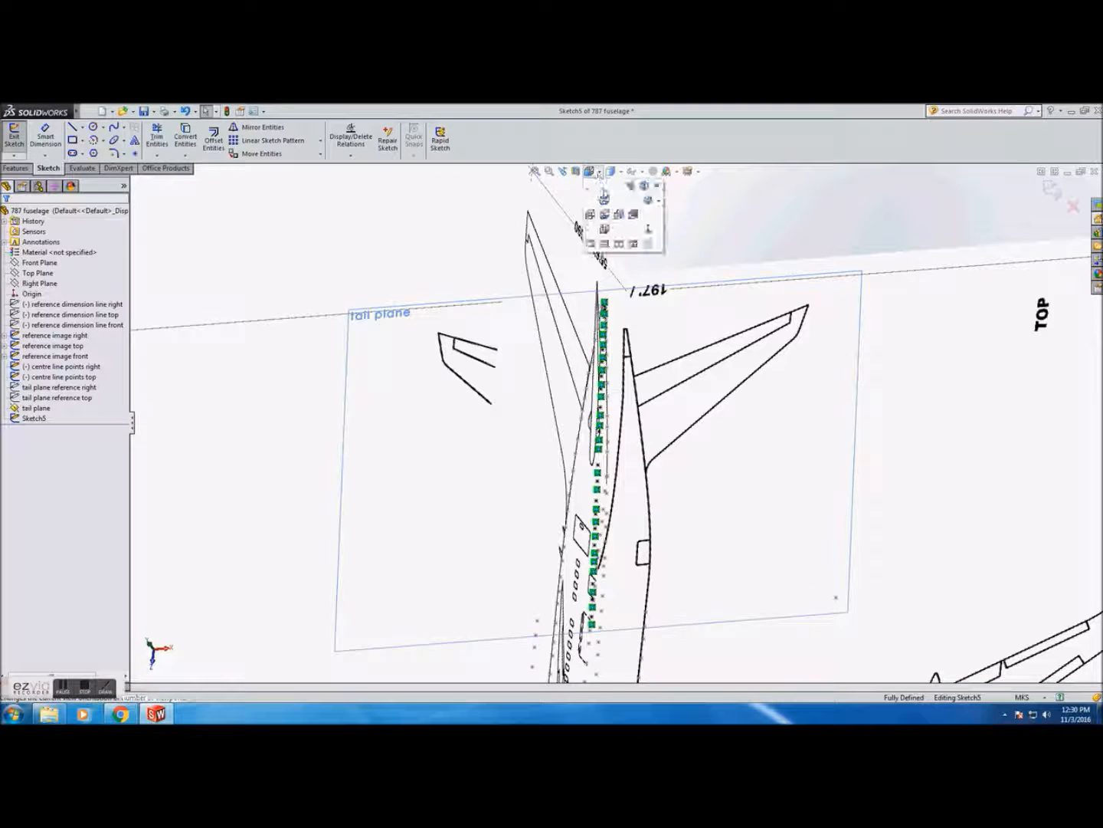
click(604, 196)
scroll(643, 322, down, 5)
scroll(645, 323, down, 4)
scroll(643, 337, up, 2)
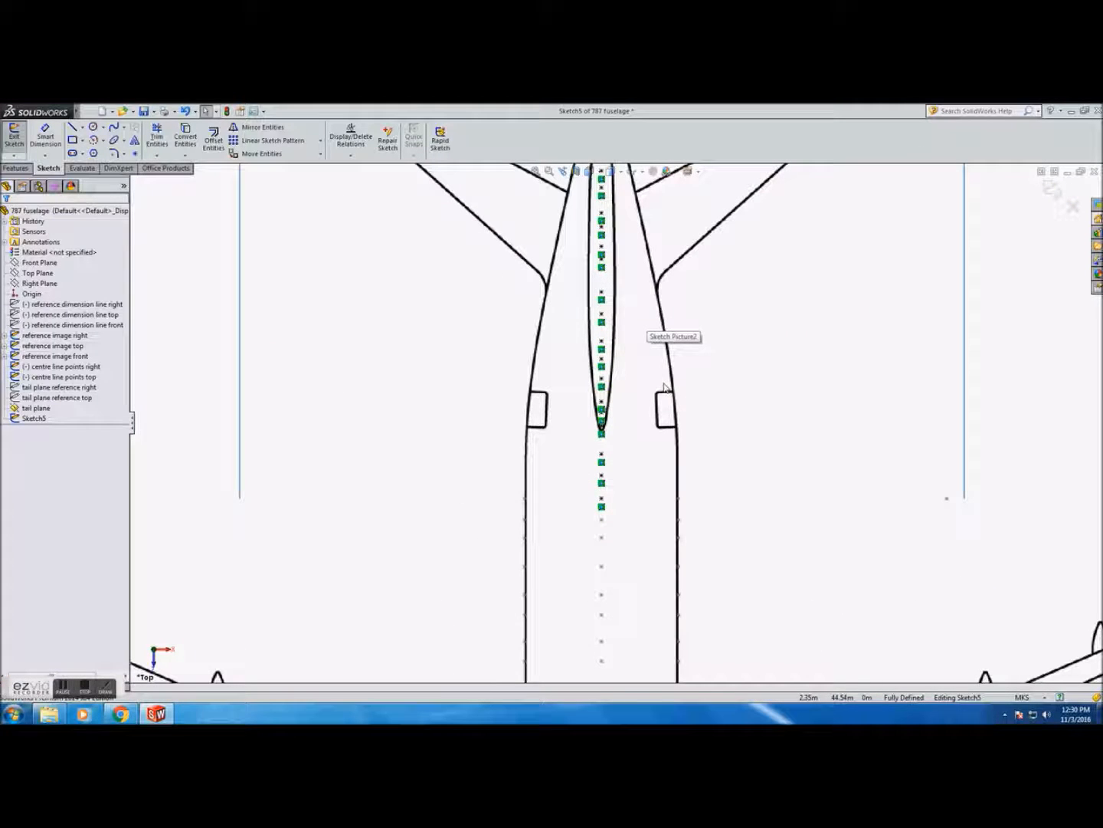
click(135, 153)
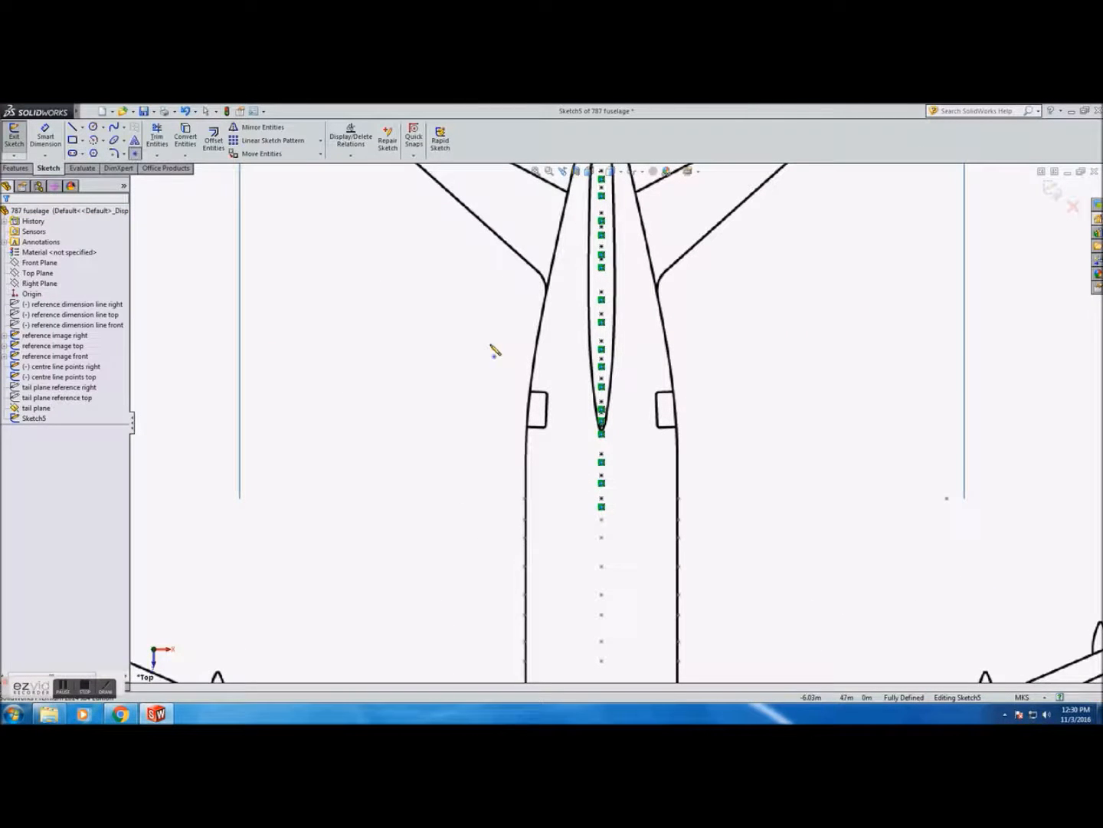
click(680, 478)
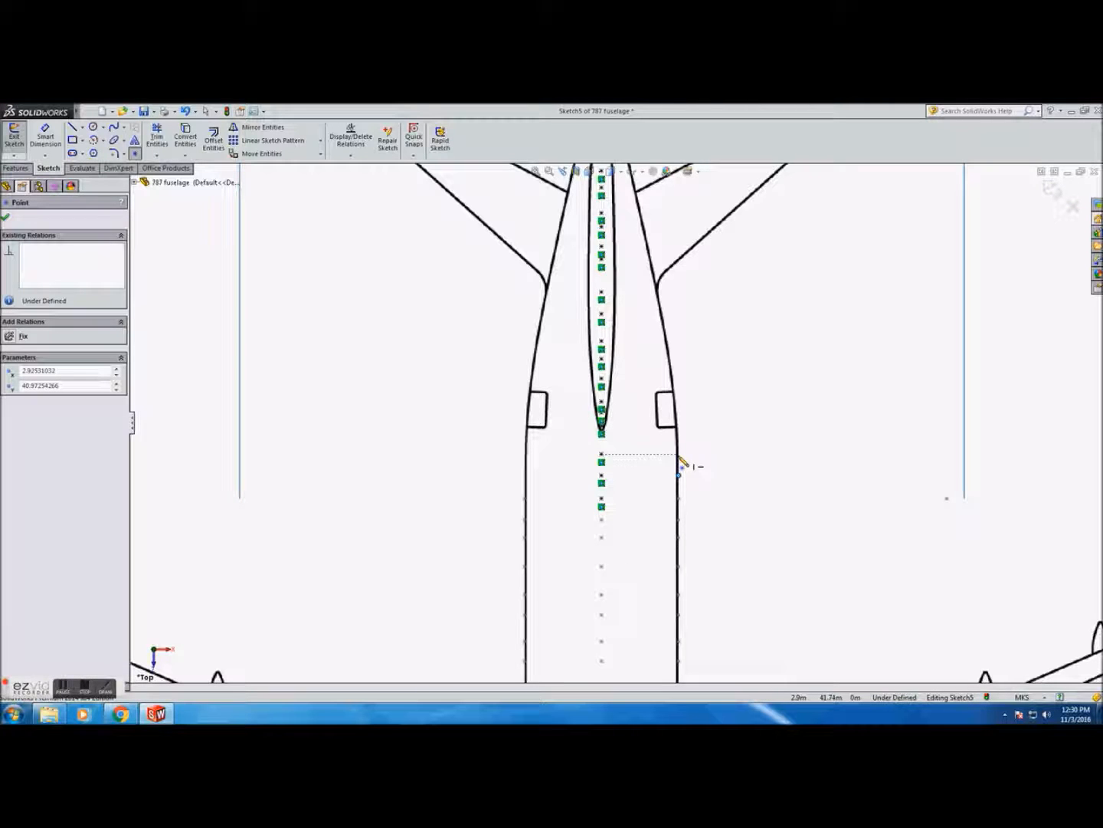
click(679, 464)
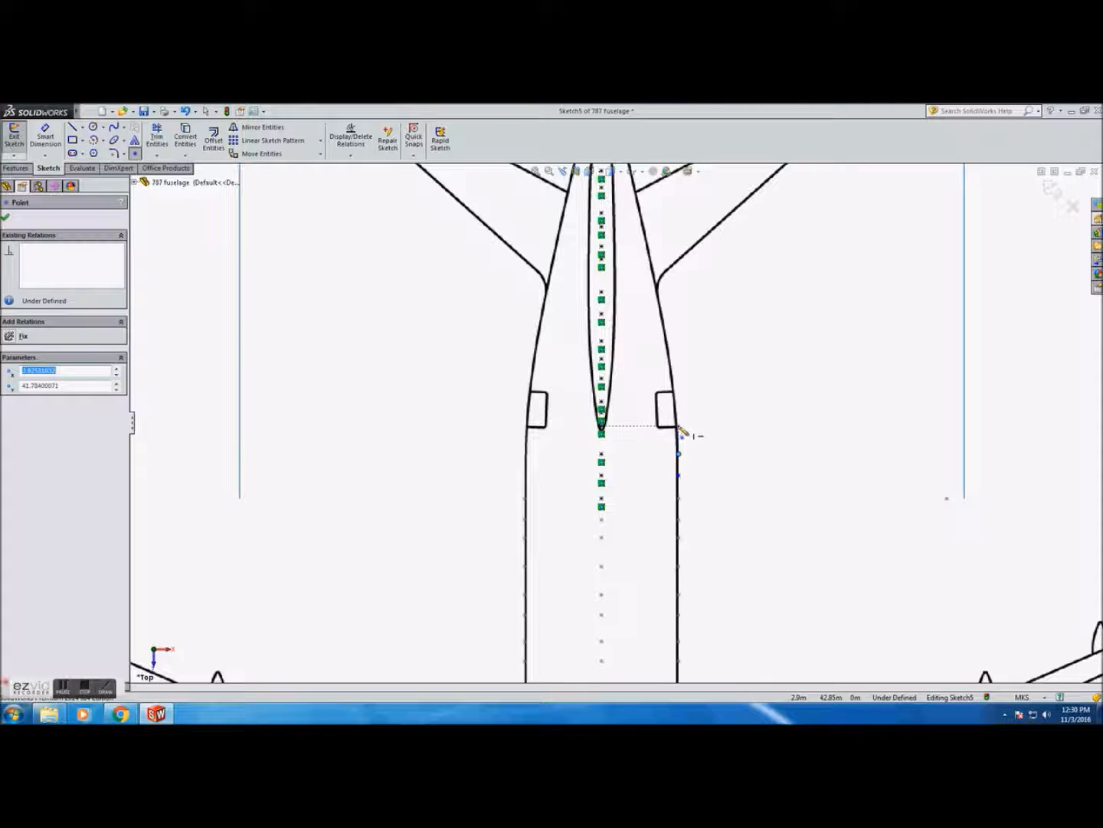
scroll(680, 431, down, 6)
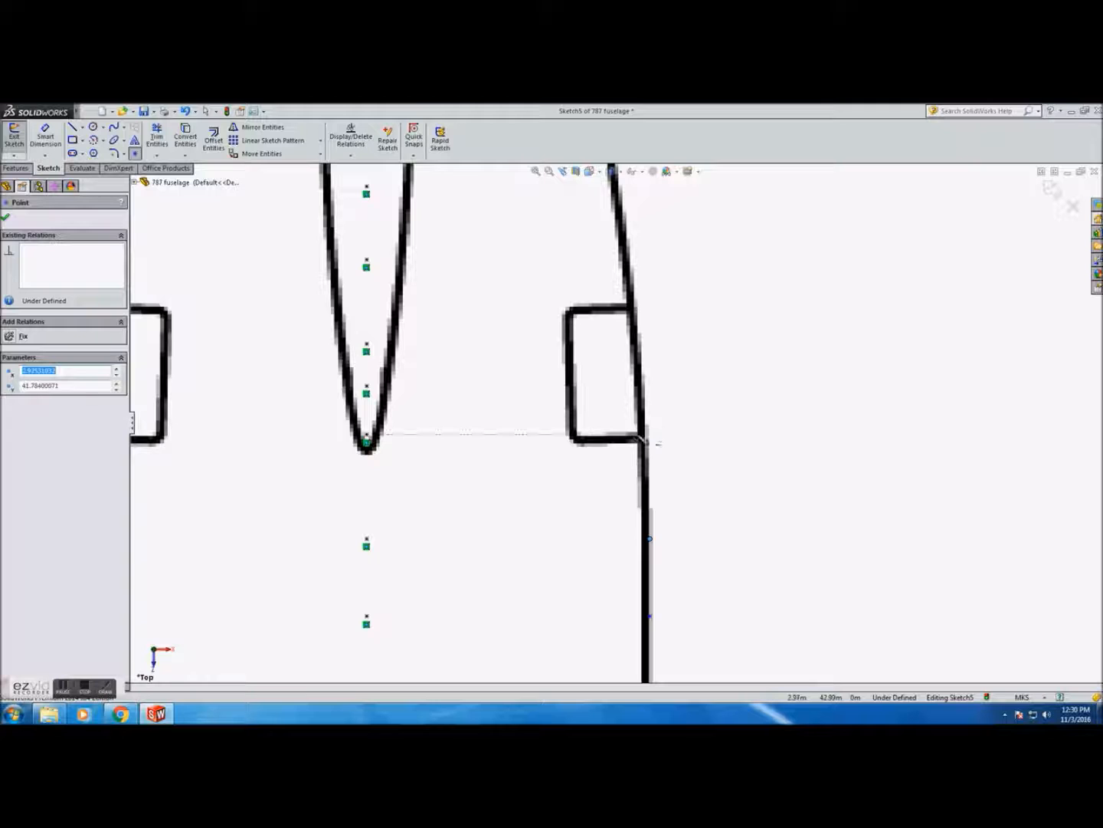
click(648, 440)
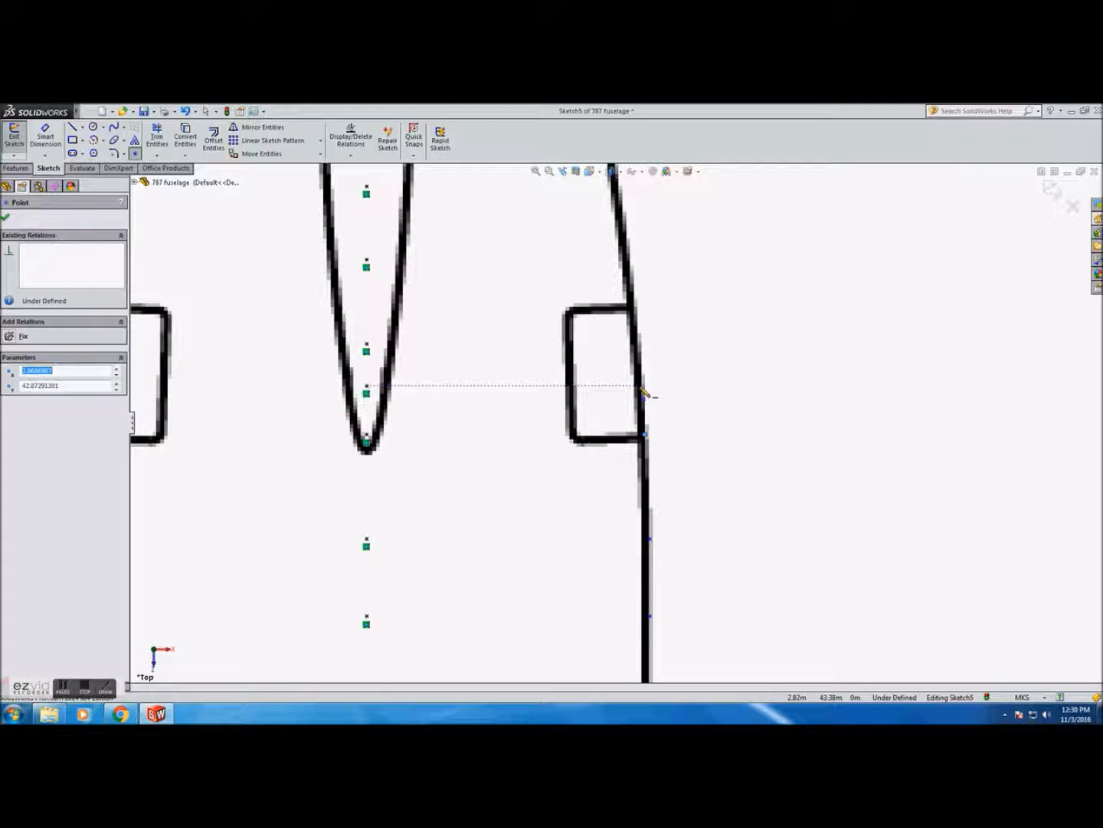
click(639, 344)
click(633, 268)
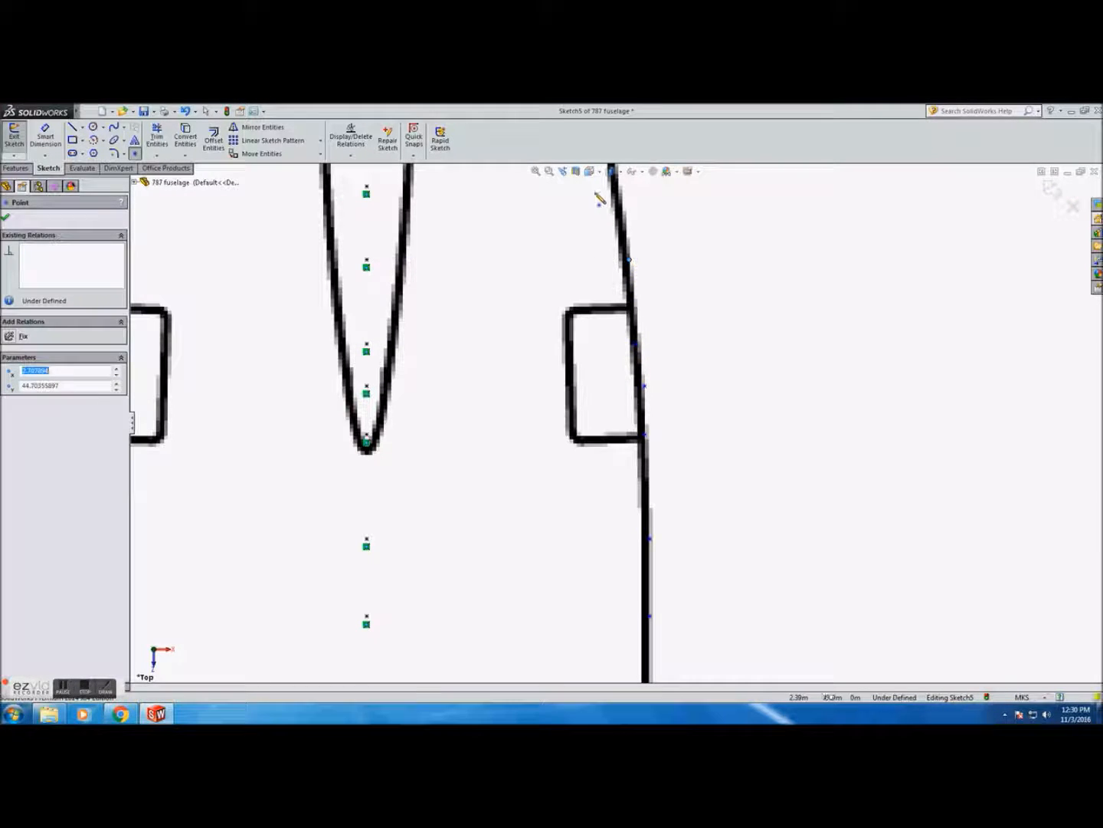
Continue placing points along the right fuselage outline as it tapers toward the tail cone
scroll(599, 198, up, 8)
scroll(652, 426, down, 8)
scroll(636, 482, up, 4)
scroll(640, 505, down, 3)
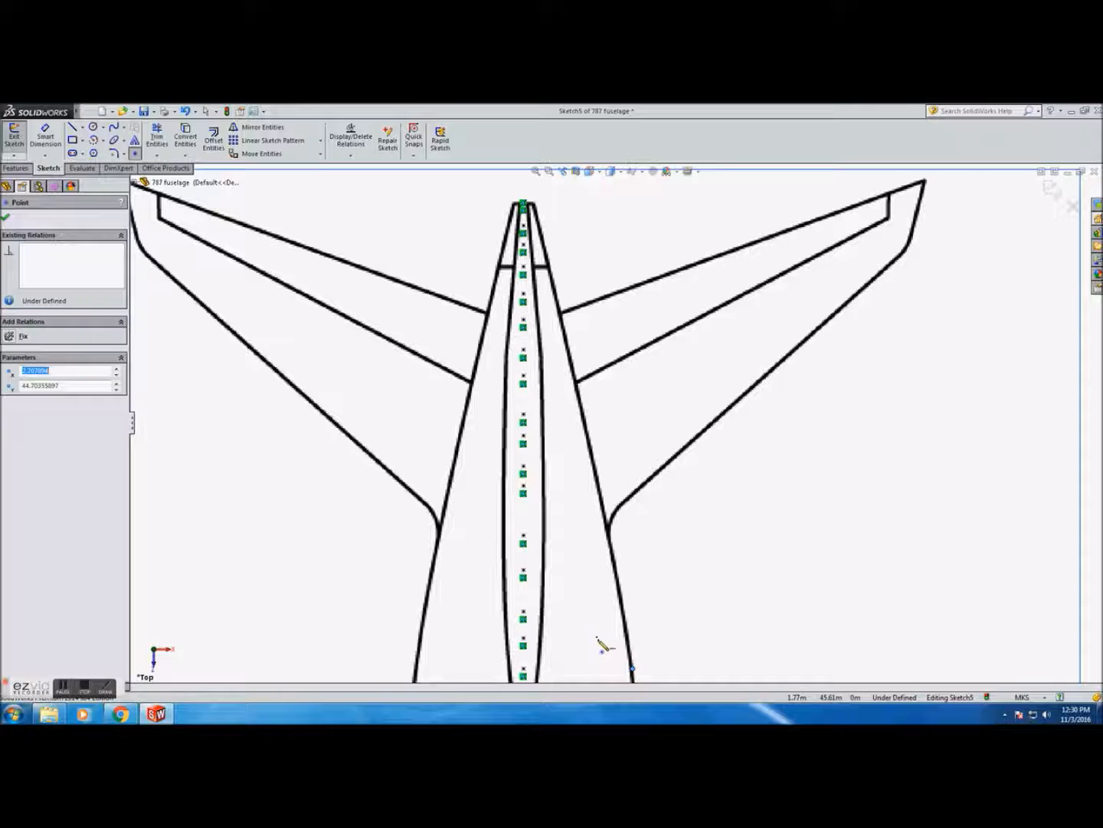
click(630, 639)
click(624, 609)
click(615, 571)
click(609, 535)
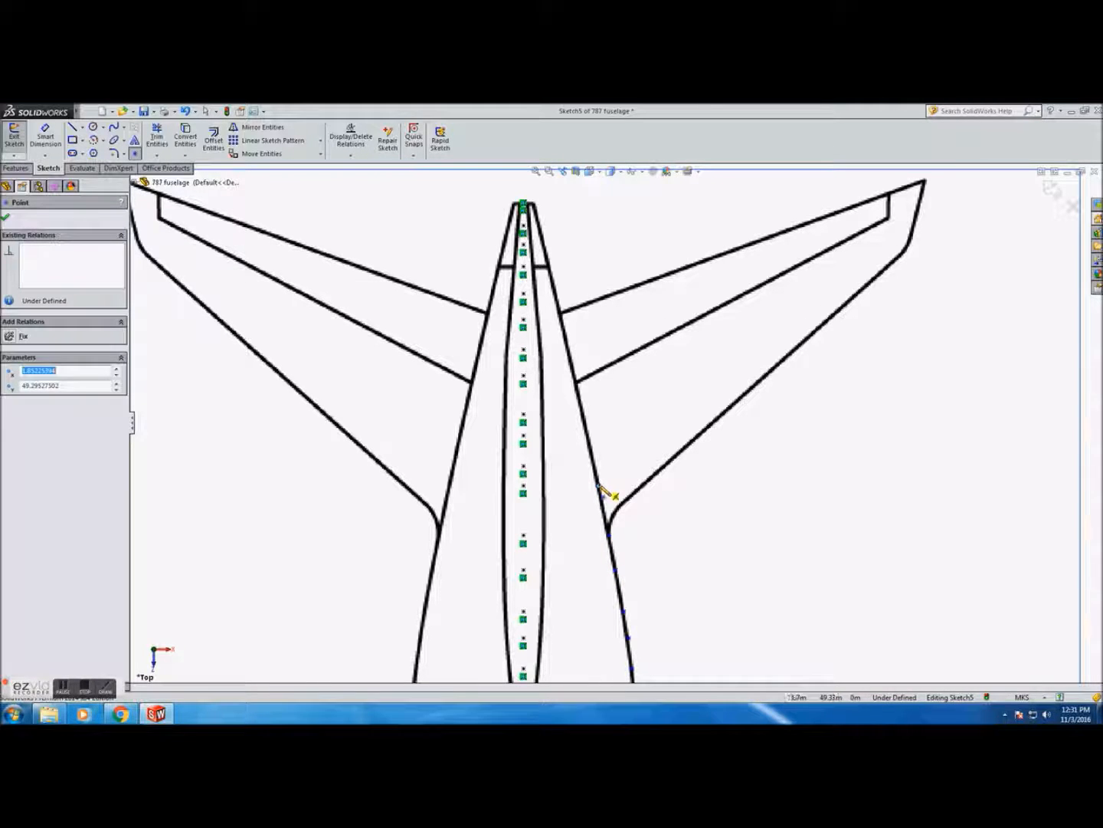
click(595, 463)
click(589, 433)
click(584, 414)
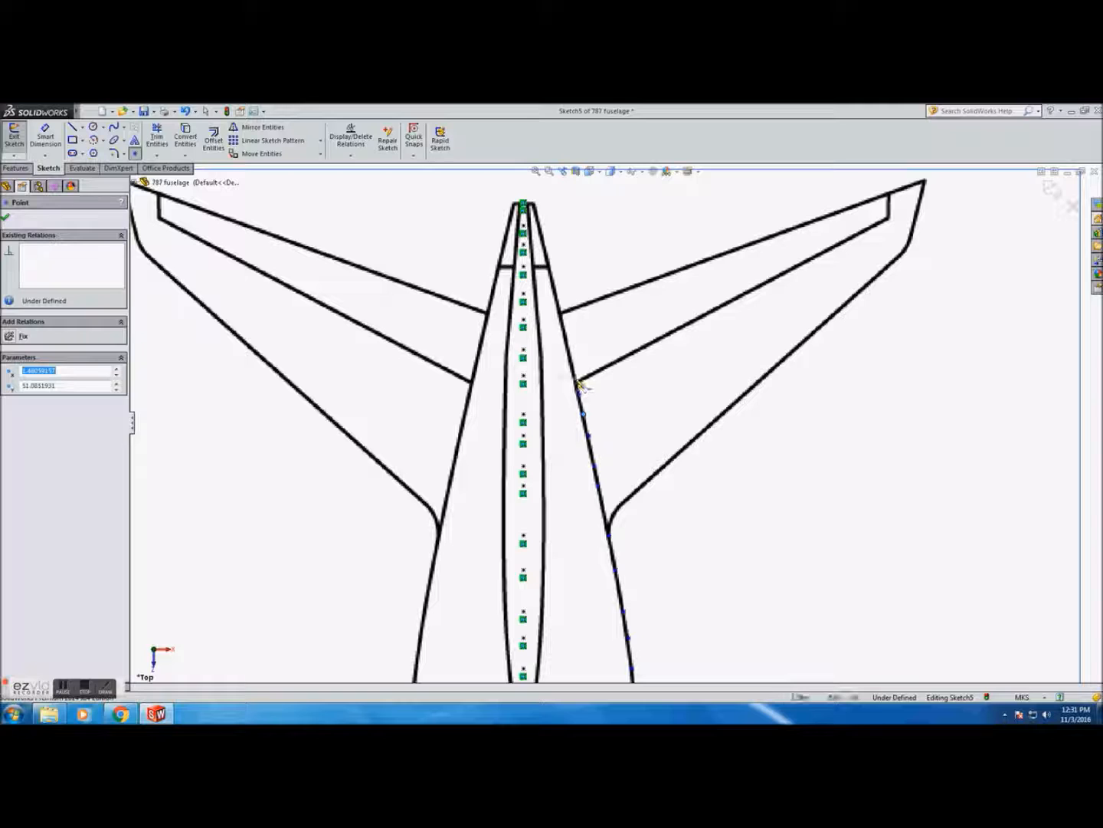
click(574, 375)
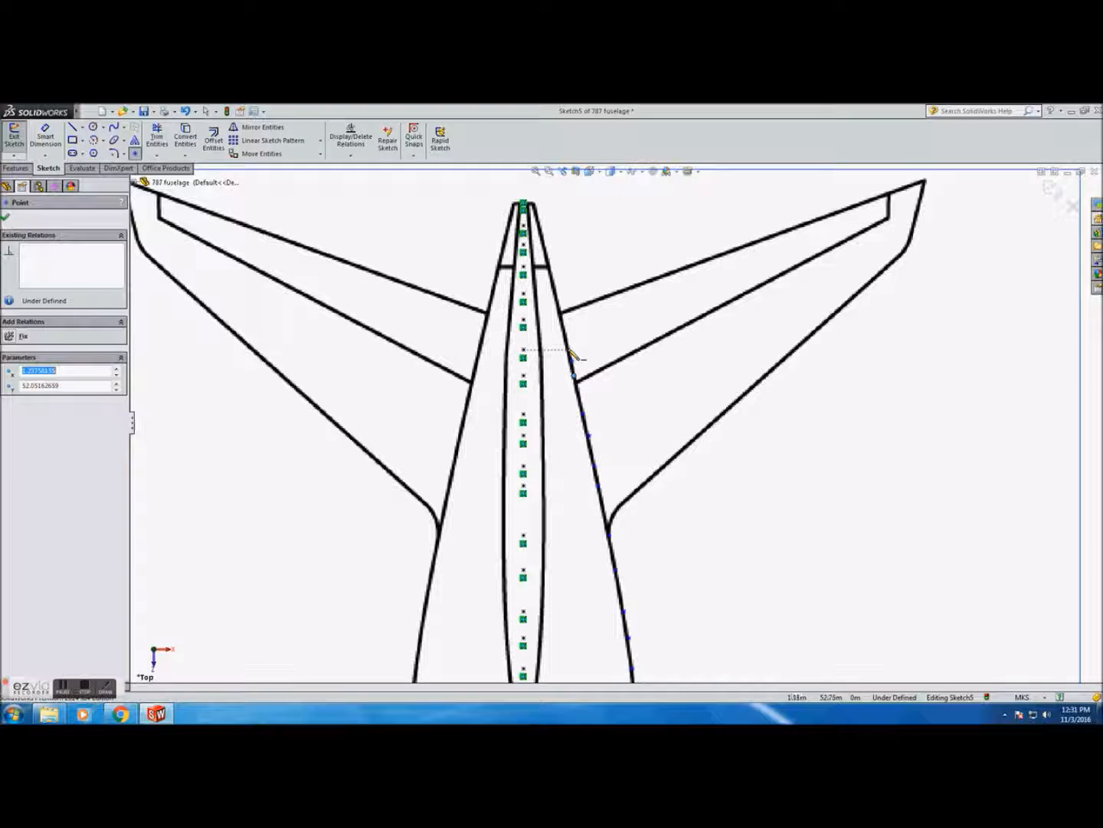
click(569, 350)
click(562, 320)
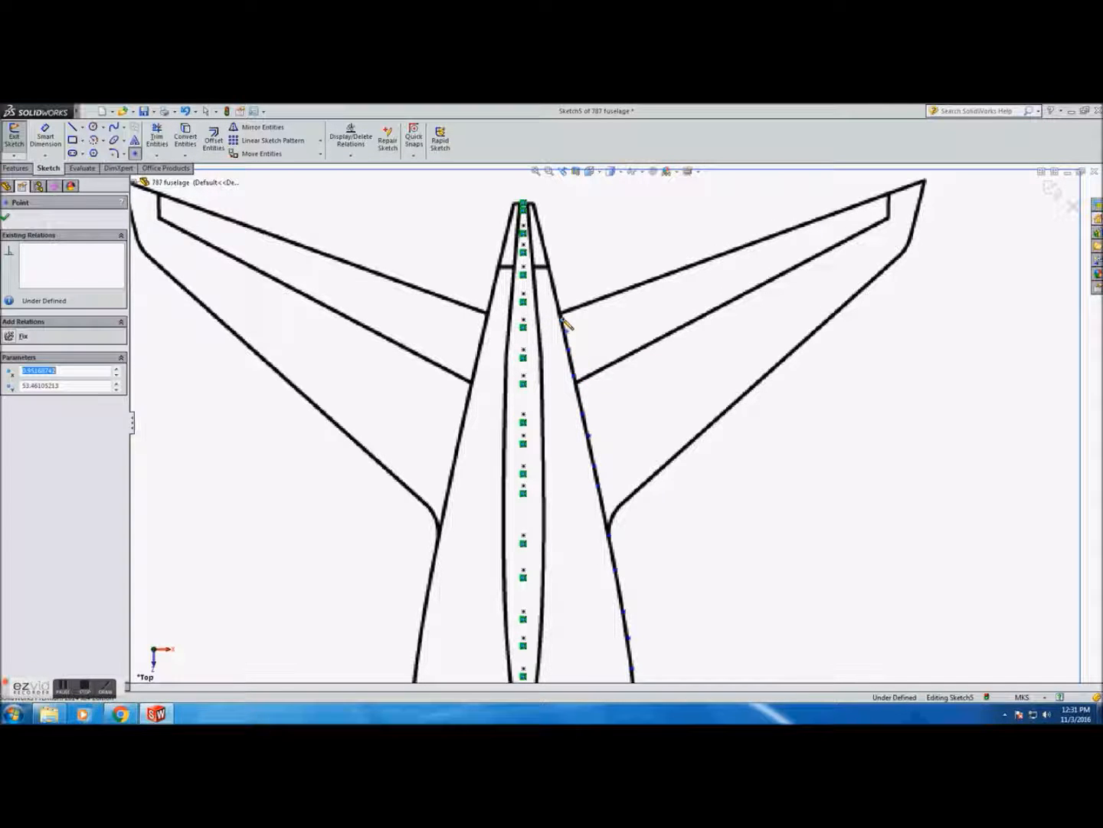